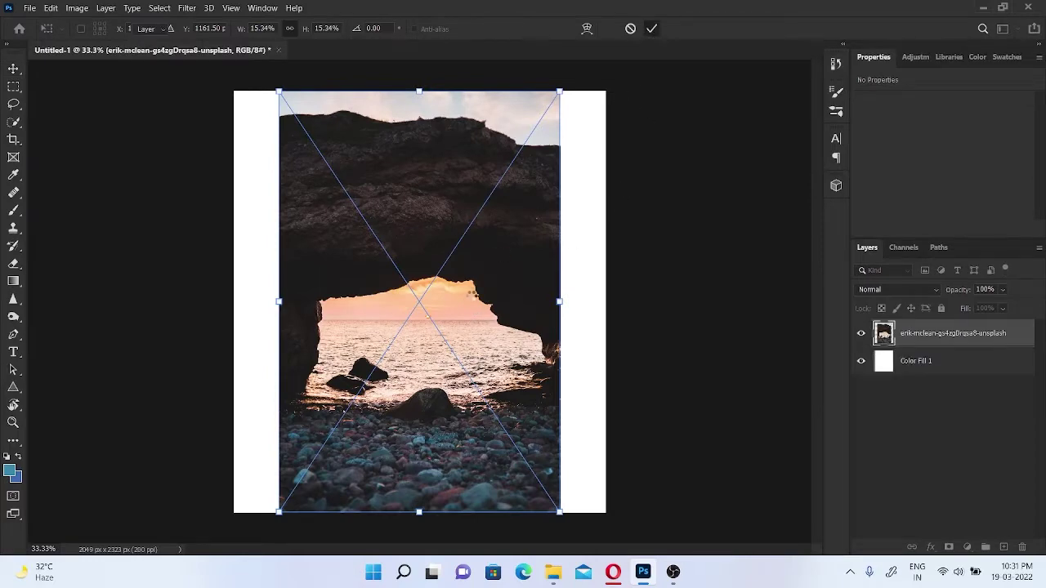
# - Scale the rock-arch photo from 15.34% to 18.13%, shift it down-left, and commit
pyautogui.moveTo(558, 301)
pyautogui.mouseDown()
pyautogui.moveTo(594, 274)
pyautogui.moveTo(523, 359)
pyautogui.mouseUp()
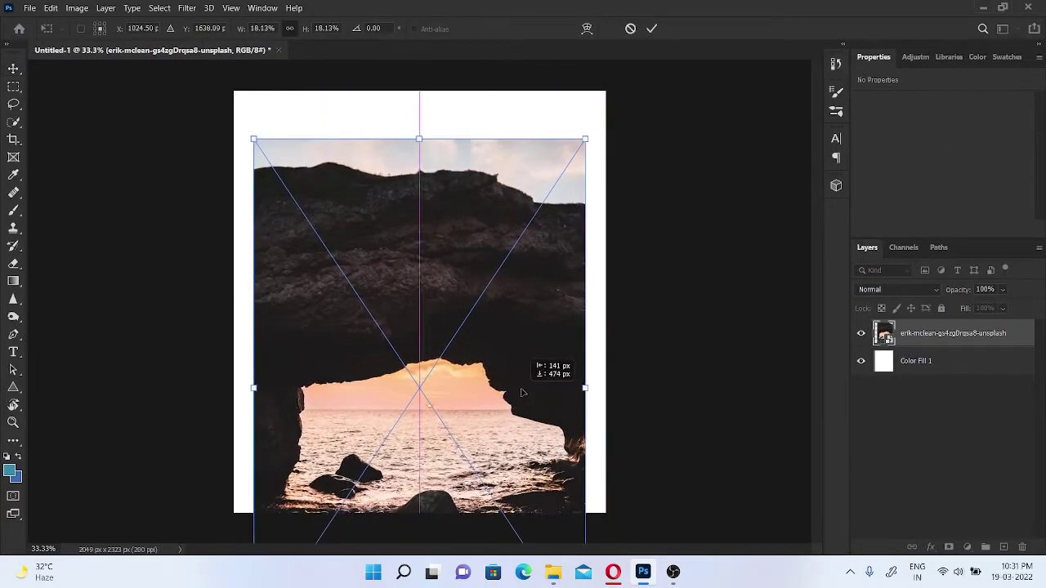
pyautogui.click(651, 29)
pyautogui.scroll(3, 443, 269)
# - Start a Pen path along the rock arch's top ridge
pyautogui.press('p')
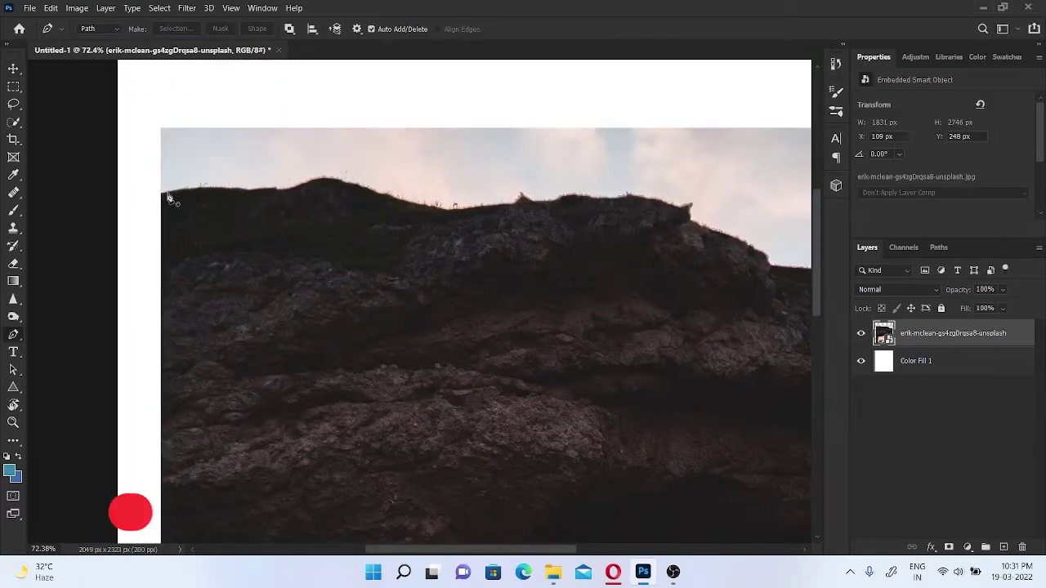
pyautogui.moveTo(249, 192)
pyautogui.mouseDown()
pyautogui.moveTo(284, 205)
pyautogui.moveTo(321, 175)
pyautogui.mouseUp()
pyautogui.moveTo(517, 210)
pyautogui.mouseDown()
pyautogui.moveTo(437, 207)
pyautogui.moveTo(445, 199)
pyautogui.mouseUp()
pyautogui.moveTo(518, 211); pyautogui.dragTo(424, 201)
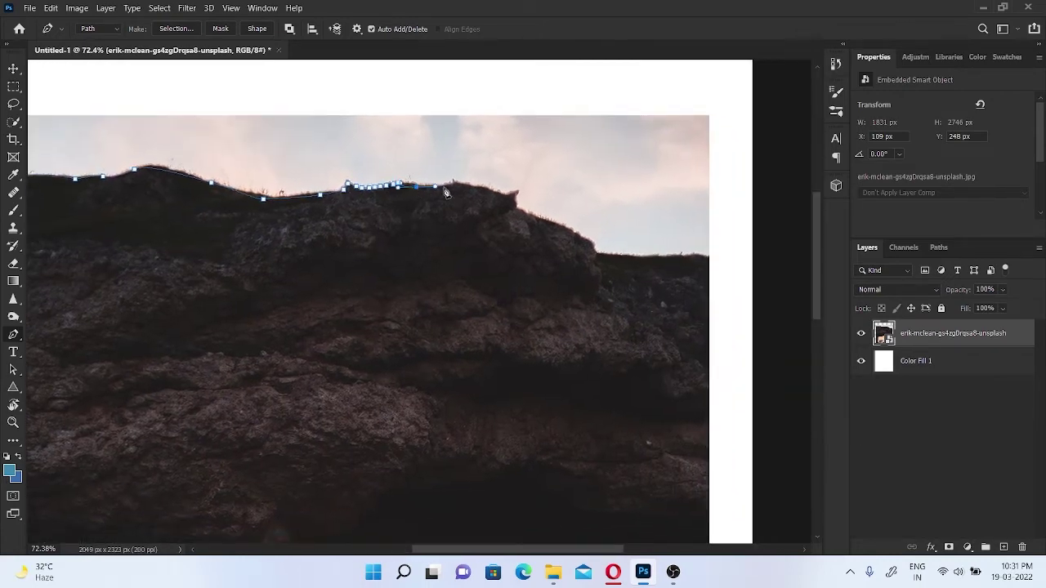
pyautogui.moveTo(546, 211); pyautogui.dragTo(490, 192)
pyautogui.click(444, 177)
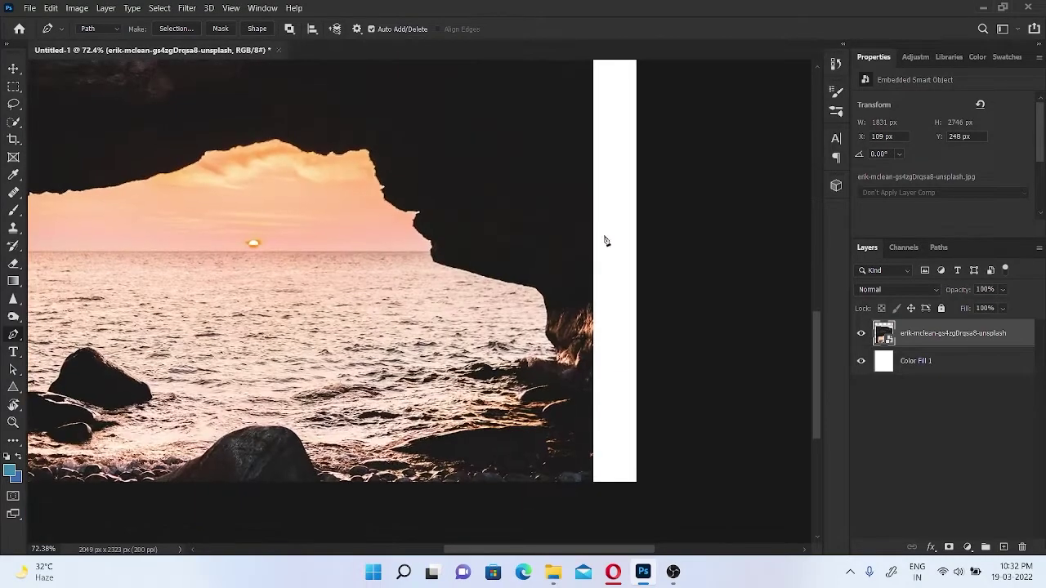
# - Zoom in and trace the cave's right edge and the top of its opening
pyautogui.click(496, 296)
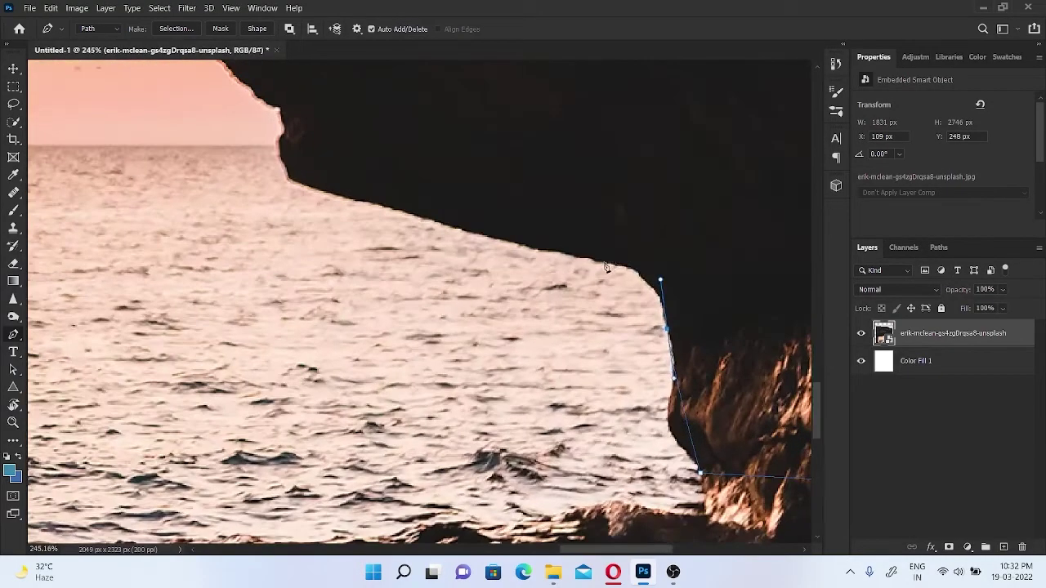
pyautogui.moveTo(396, 194); pyautogui.dragTo(527, 283)
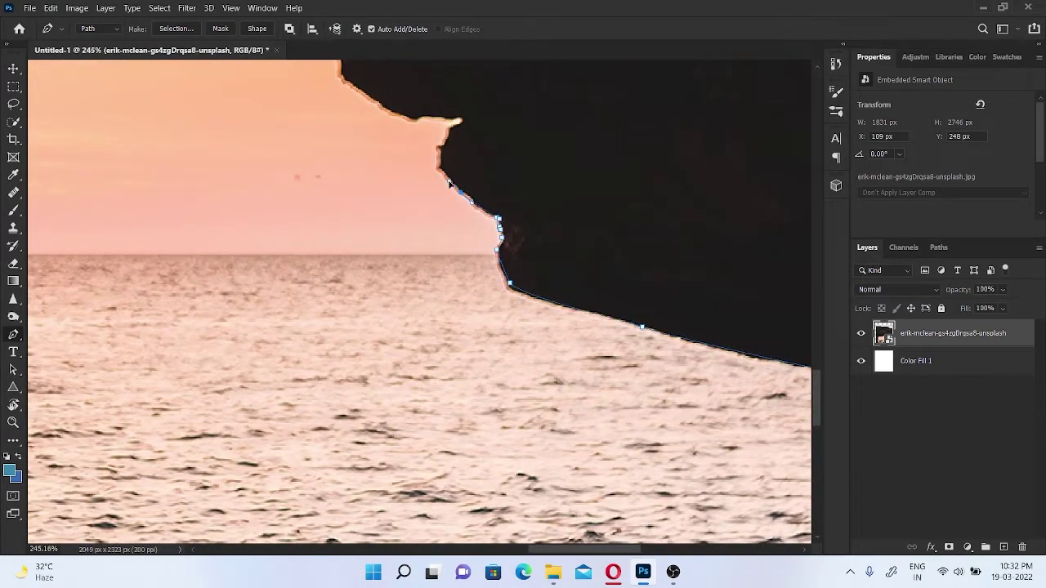
pyautogui.moveTo(448, 183); pyautogui.dragTo(481, 299)
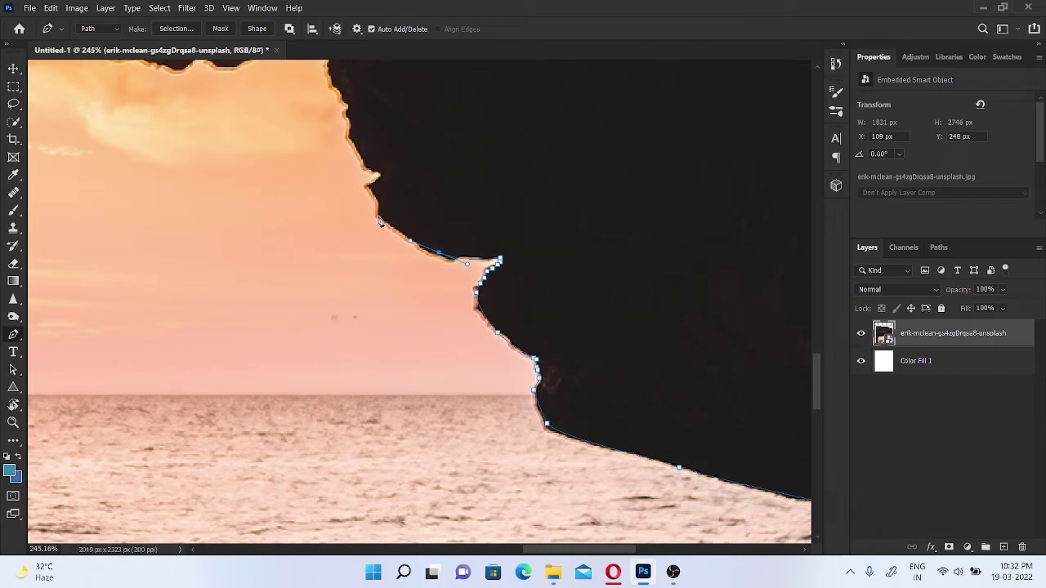
pyautogui.moveTo(377, 188); pyautogui.dragTo(435, 296)
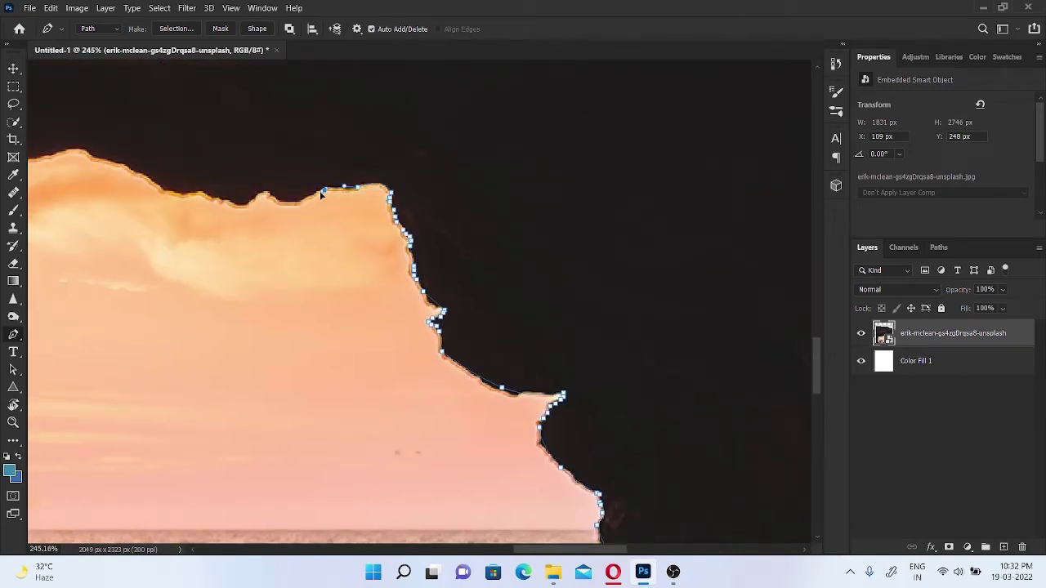
pyautogui.moveTo(321, 193)
pyautogui.mouseDown()
pyautogui.moveTo(576, 228)
pyautogui.moveTo(587, 260)
pyautogui.mouseUp()
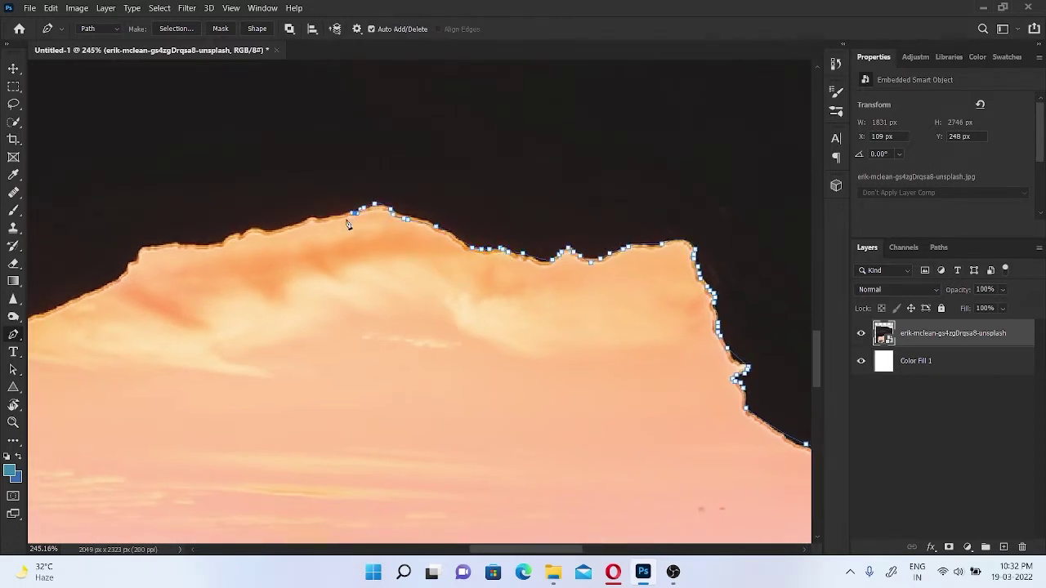
pyautogui.moveTo(348, 224); pyautogui.dragTo(567, 229)
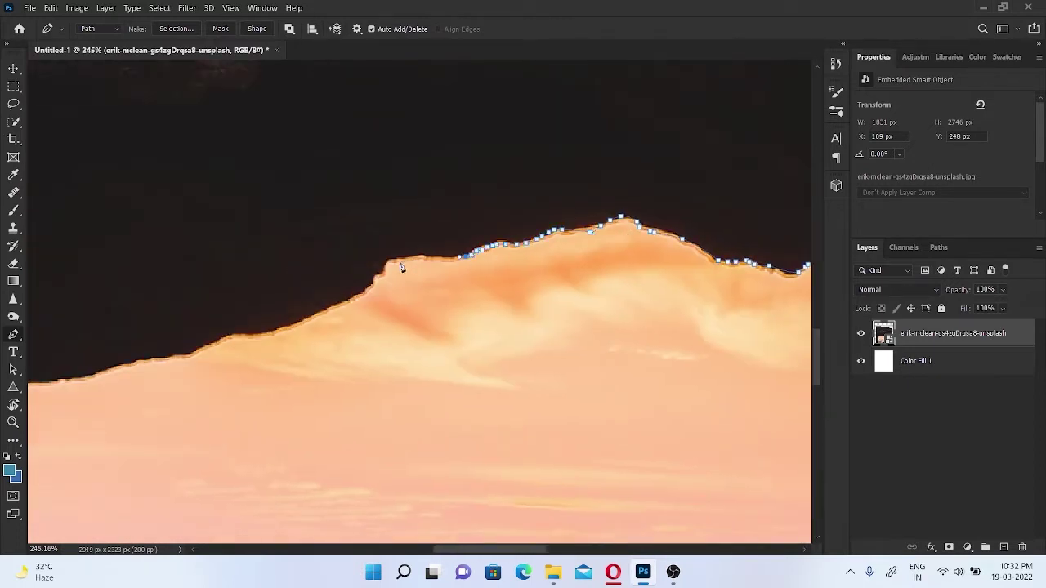
pyautogui.moveTo(375, 282)
pyautogui.mouseDown()
pyautogui.moveTo(491, 247)
pyautogui.moveTo(627, 267)
pyautogui.mouseUp()
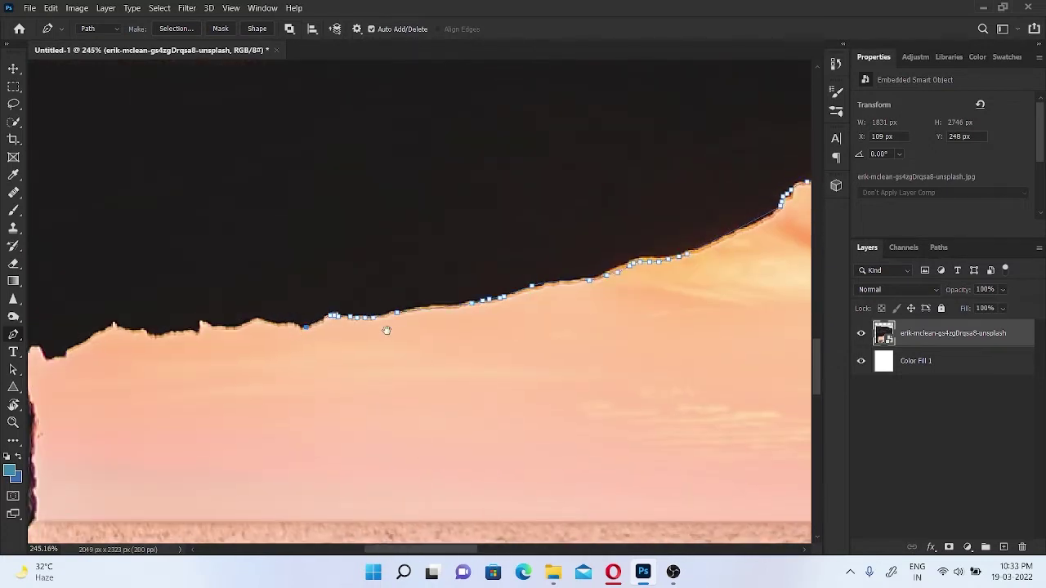
# - Continue the path down the cave's left rock wall to the shore
pyautogui.moveTo(347, 320); pyautogui.dragTo(455, 320)
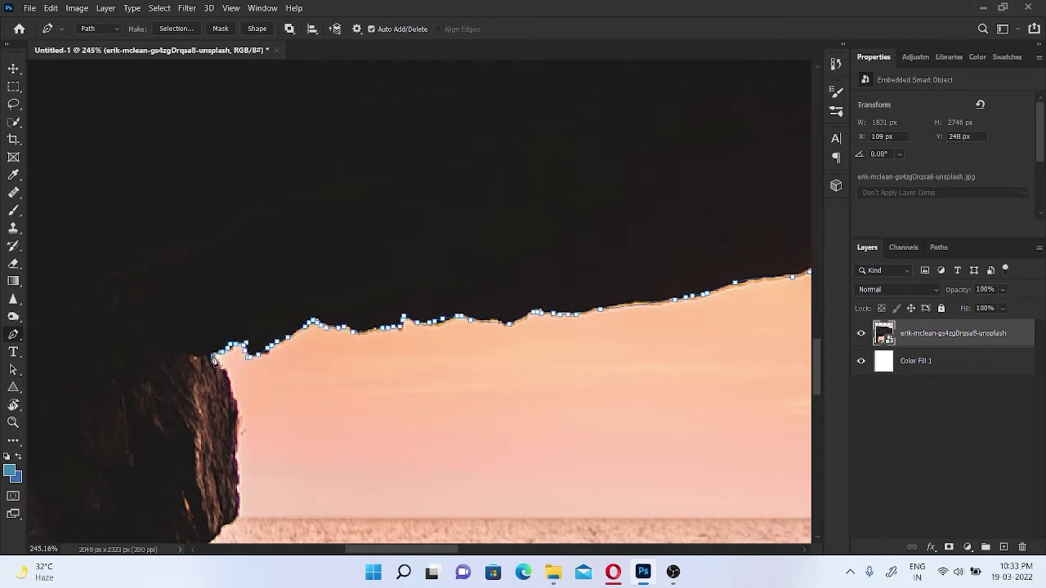
pyautogui.moveTo(237, 445)
pyautogui.mouseDown()
pyautogui.moveTo(295, 298)
pyautogui.moveTo(227, 168)
pyautogui.mouseUp()
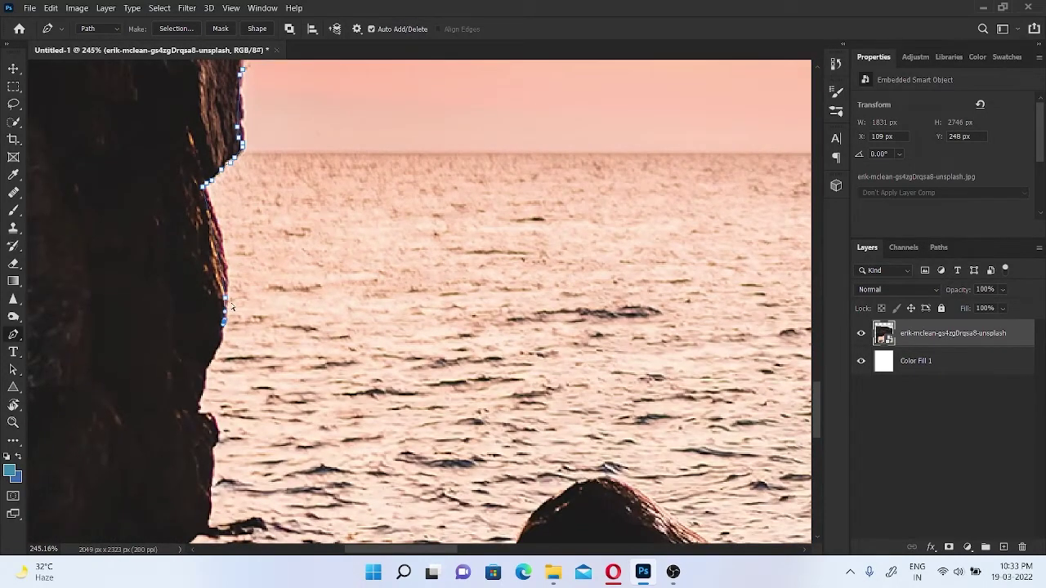
pyautogui.moveTo(200, 406); pyautogui.dragTo(294, 278)
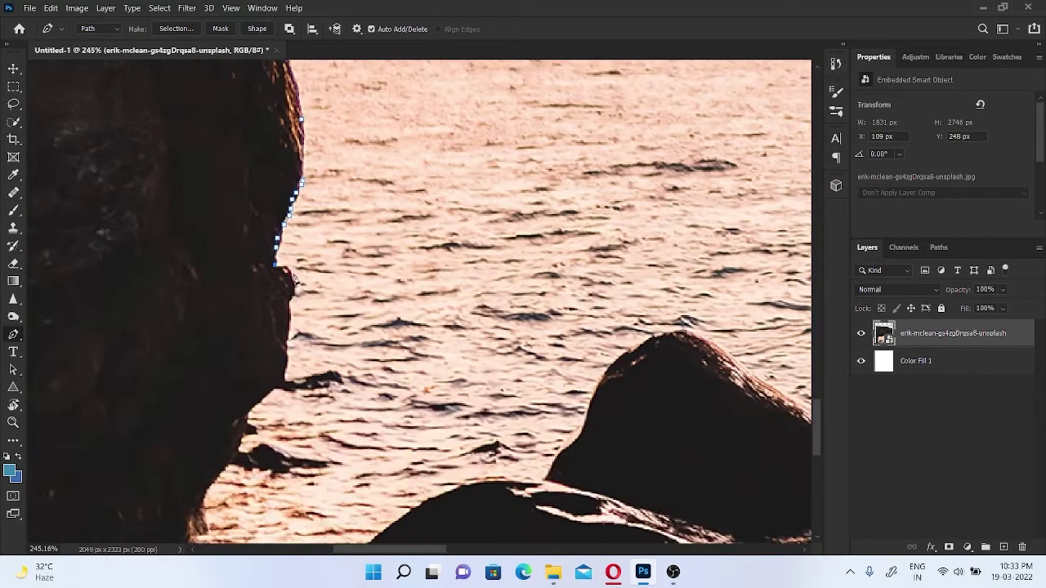
pyautogui.moveTo(282, 383); pyautogui.dragTo(321, 272)
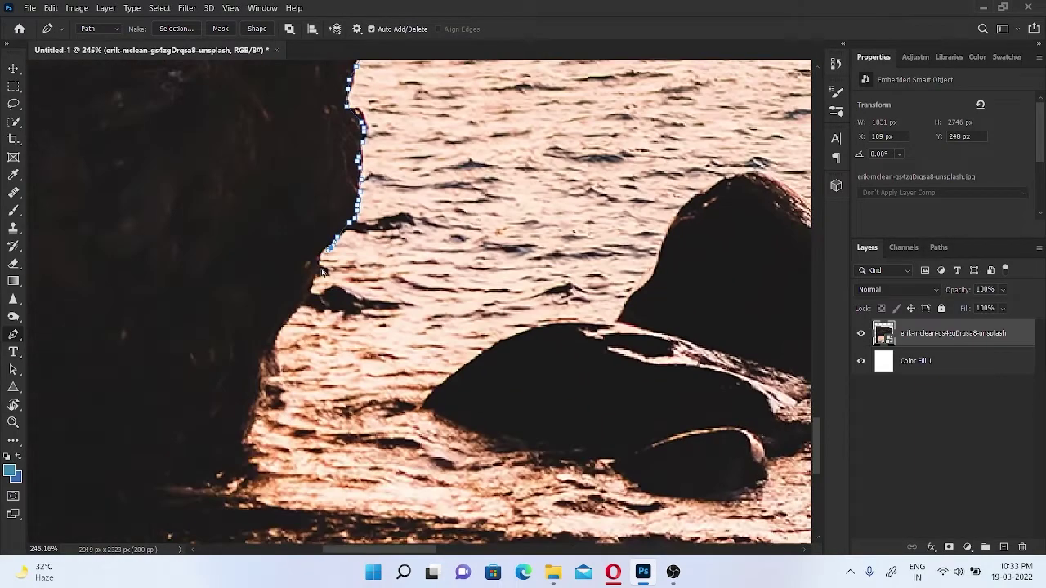
pyautogui.scroll(-2, 282, 333)
pyautogui.scroll(-3, 286, 327)
pyautogui.scroll(-3, 310, 319)
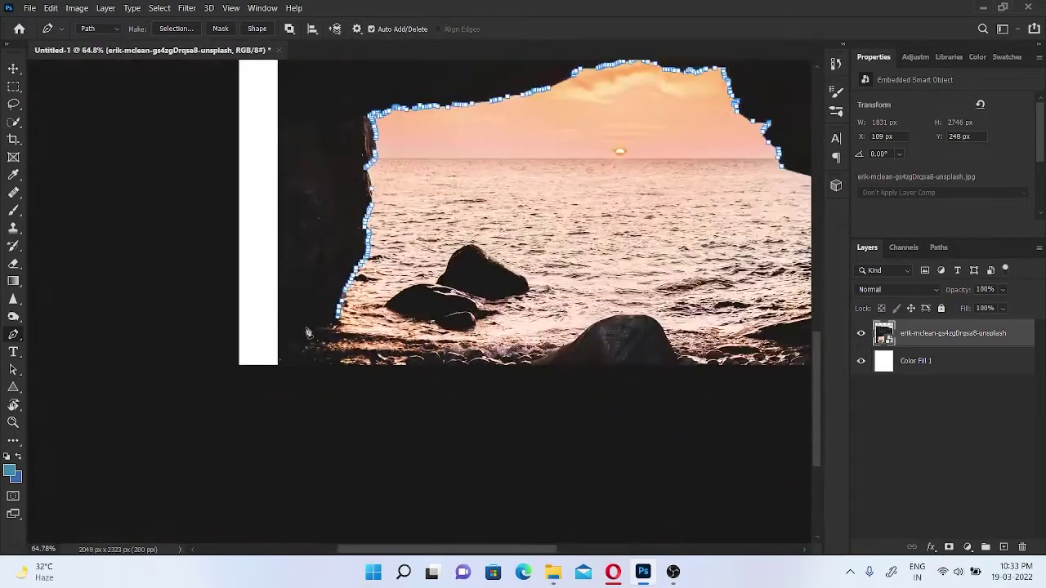
pyautogui.scroll(-2, 337, 291)
pyautogui.scroll(-1, 336, 291)
pyautogui.click(269, 444)
# - Close the path at the bottom-left and turn it into a selection
pyautogui.click(285, 193)
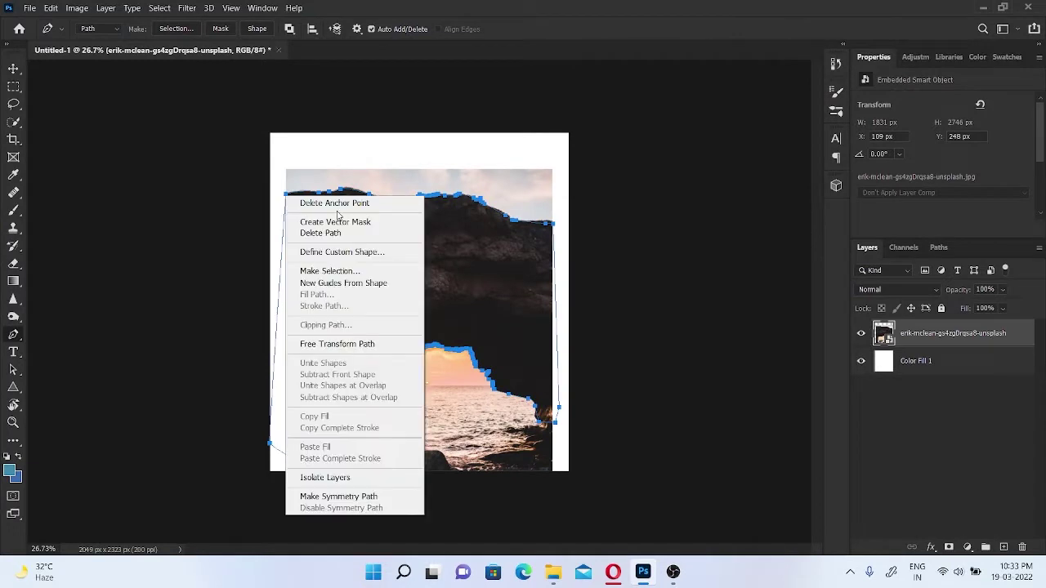
pyautogui.rightClick(284, 195)
pyautogui.click(351, 270)
pyautogui.press('Return')
# - Copy the selected arch onto Layer 1 and delete the original photo layer
pyautogui.hotkey('ctrl', 'j')
pyautogui.click(940, 360)
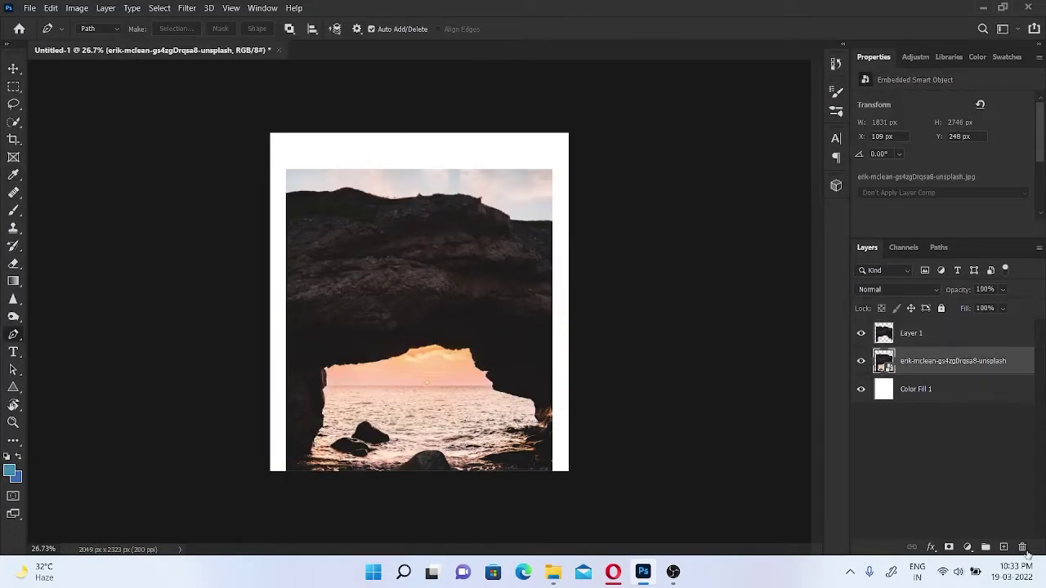
pyautogui.press('Delete')
pyautogui.scroll(1, 495, 241)
# - Warp Layer 1, bulging the arch's sides outward and pulling its top down
pyautogui.click(911, 332)
pyautogui.hotkey('ctrl', 't')
pyautogui.moveTo(482, 262); pyautogui.dragTo(501, 267)
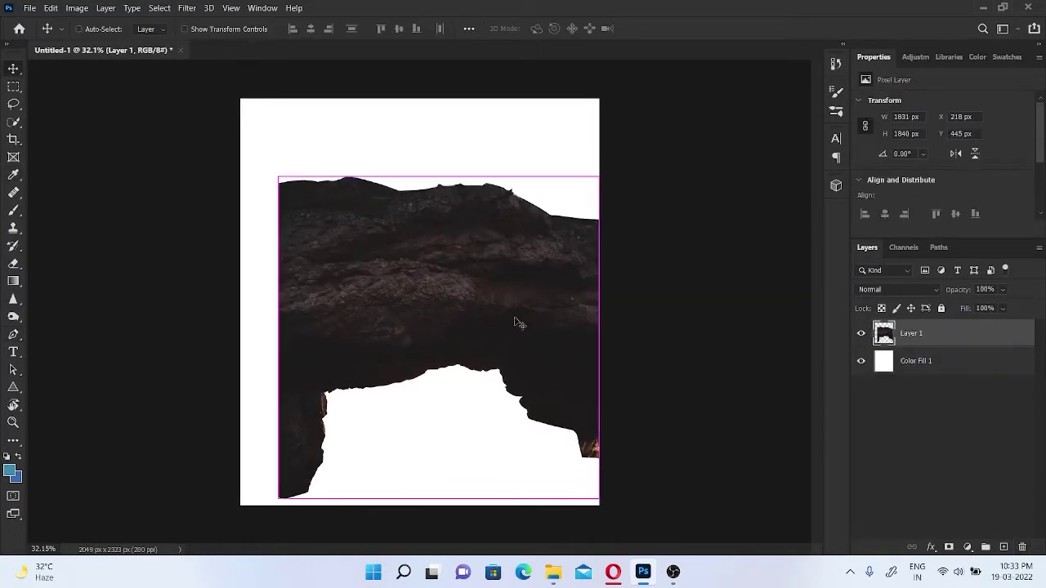
pyautogui.rightClick(420, 294)
pyautogui.click(443, 384)
pyautogui.moveTo(278, 282); pyautogui.dragTo(174, 261)
pyautogui.moveTo(279, 390); pyautogui.dragTo(119, 439)
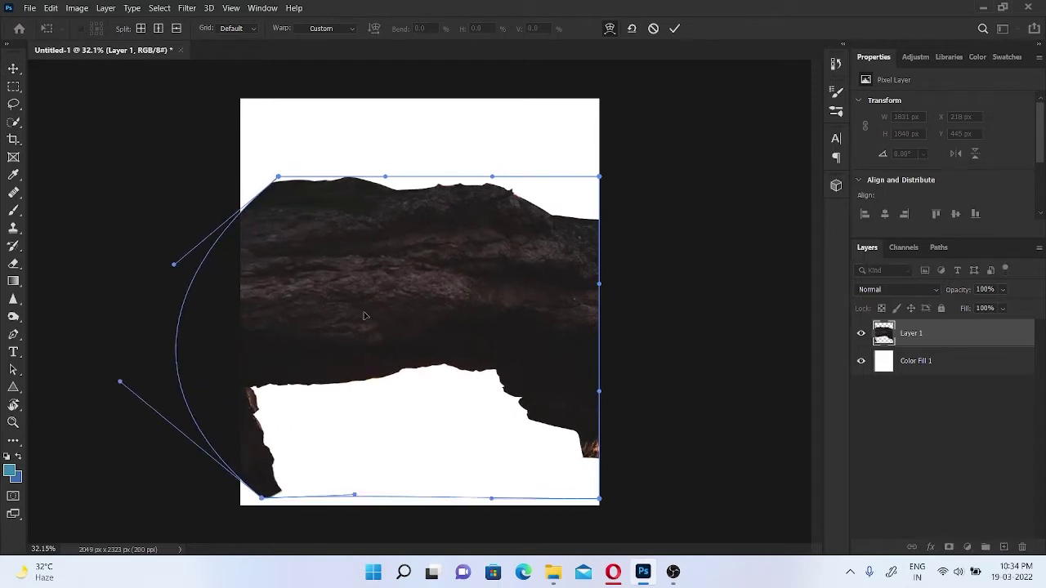
pyautogui.moveTo(551, 225); pyautogui.dragTo(607, 295)
pyautogui.moveTo(378, 180)
pyautogui.mouseDown()
pyautogui.moveTo(374, 261)
pyautogui.moveTo(373, 226)
pyautogui.mouseUp()
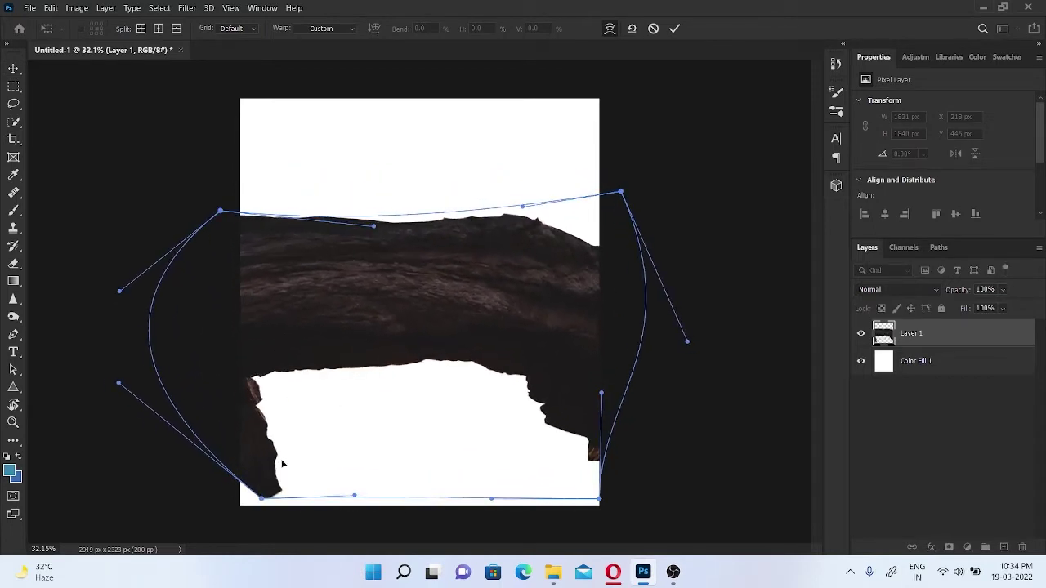
# - Refine the warp's corners and curve the top edge, then apply it
pyautogui.moveTo(262, 496); pyautogui.dragTo(217, 508)
pyautogui.moveTo(601, 392); pyautogui.dragTo(660, 434)
pyautogui.moveTo(143, 386); pyautogui.dragTo(187, 351)
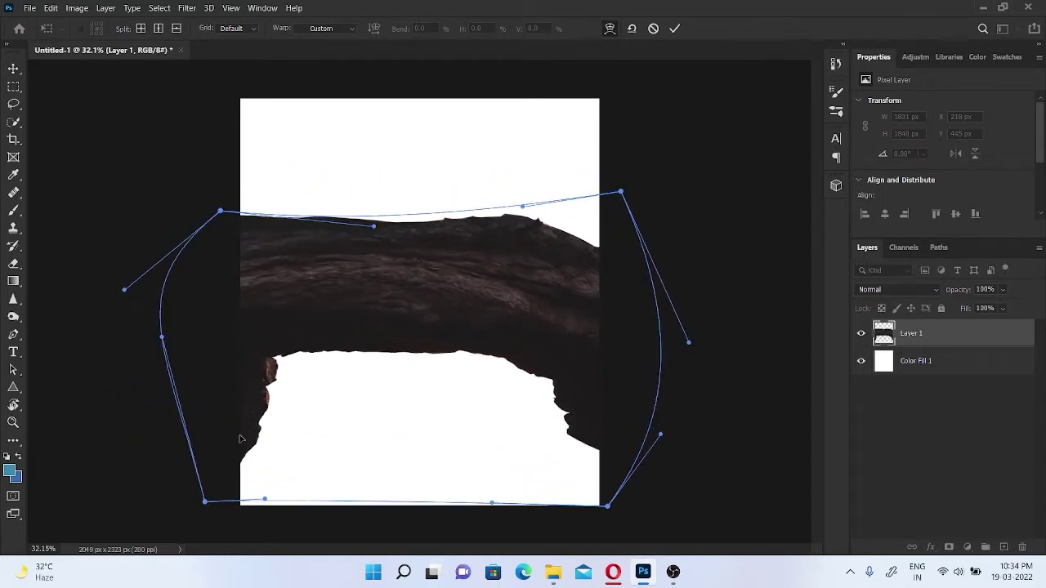
pyautogui.moveTo(660, 434); pyautogui.dragTo(680, 462)
pyautogui.moveTo(620, 192); pyautogui.dragTo(666, 239)
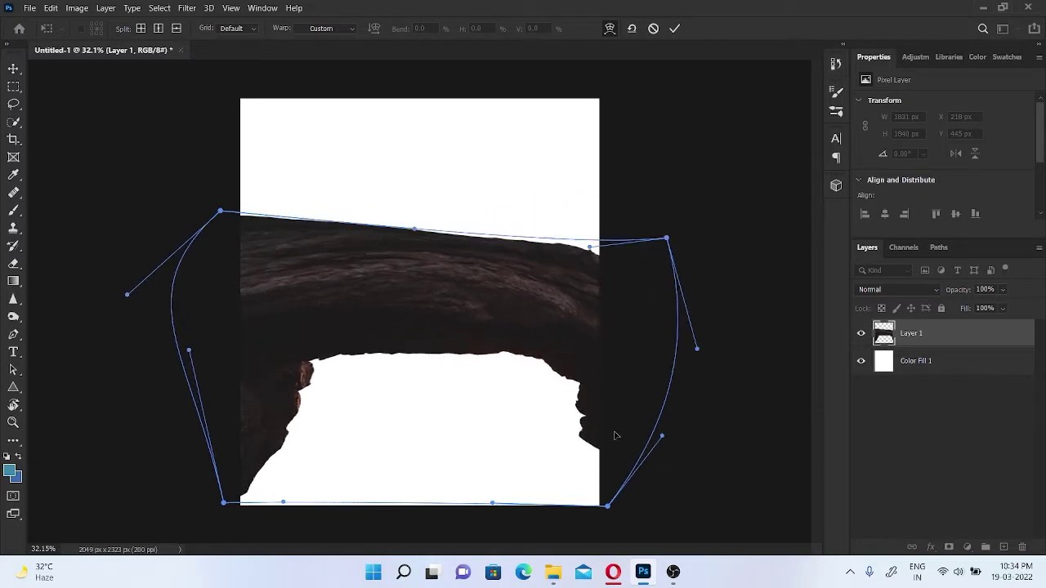
pyautogui.moveTo(441, 327); pyautogui.dragTo(427, 269)
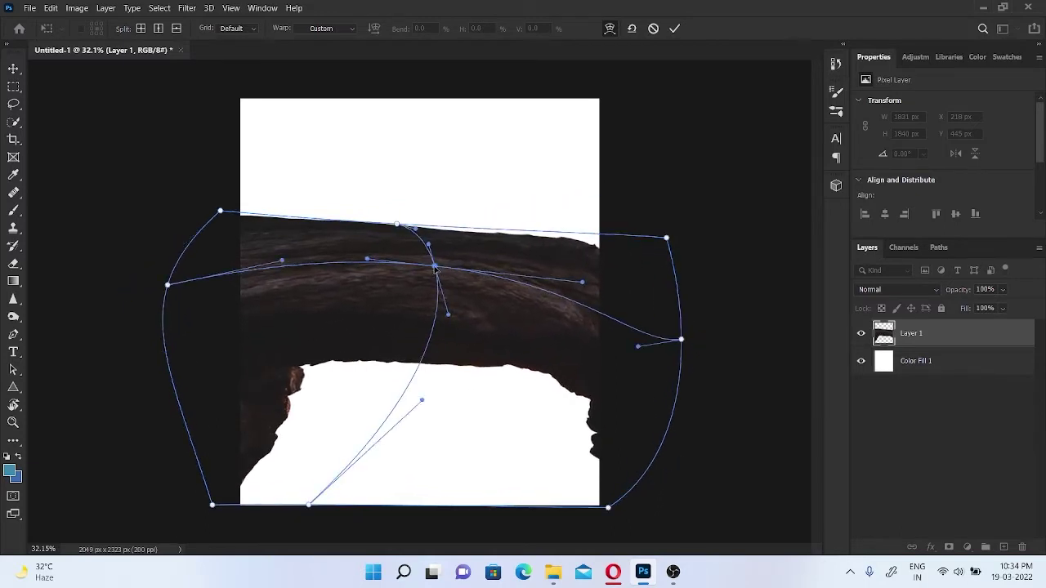
pyautogui.moveTo(574, 235); pyautogui.dragTo(548, 247)
pyautogui.moveTo(241, 242)
pyautogui.mouseDown()
pyautogui.moveTo(225, 259)
pyautogui.moveTo(244, 280)
pyautogui.mouseUp()
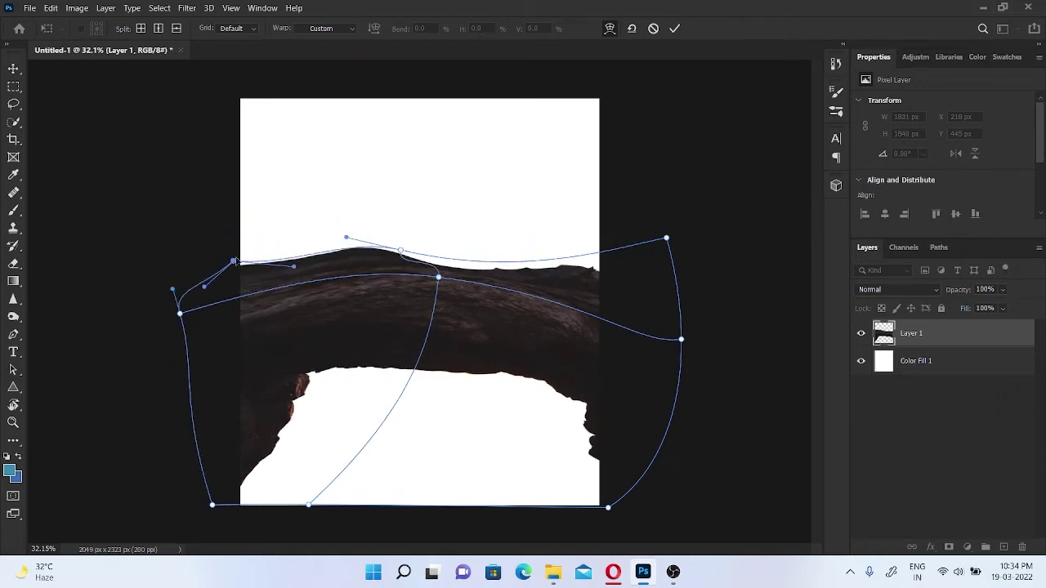
pyautogui.click(400, 251)
pyautogui.press('Return')
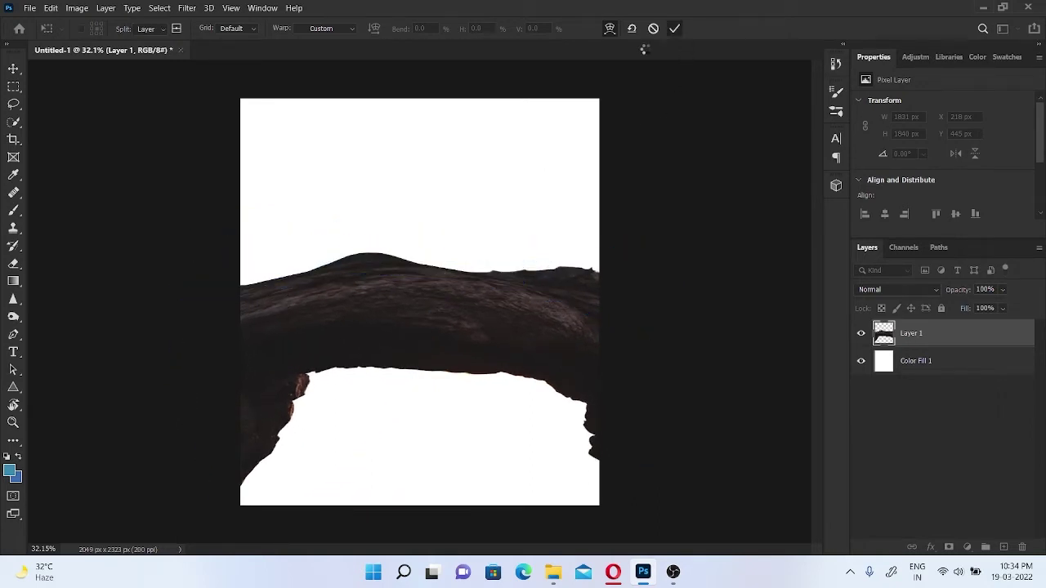
# - Bring up the Downloads folder, then return to the composite canvas
pyautogui.click(553, 572)
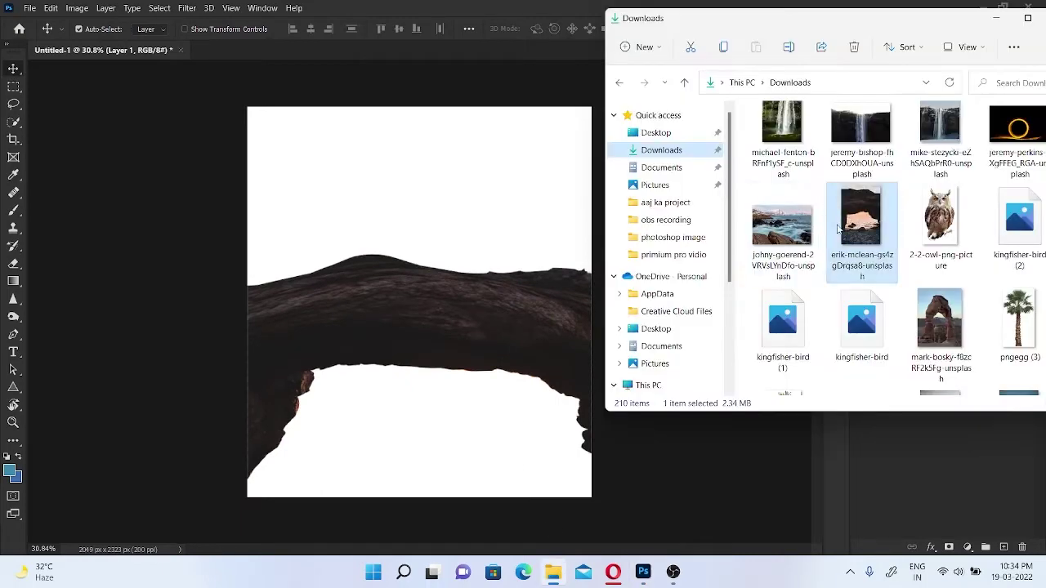
pyautogui.scroll(-2, 866, 245)
pyautogui.click(528, 297)
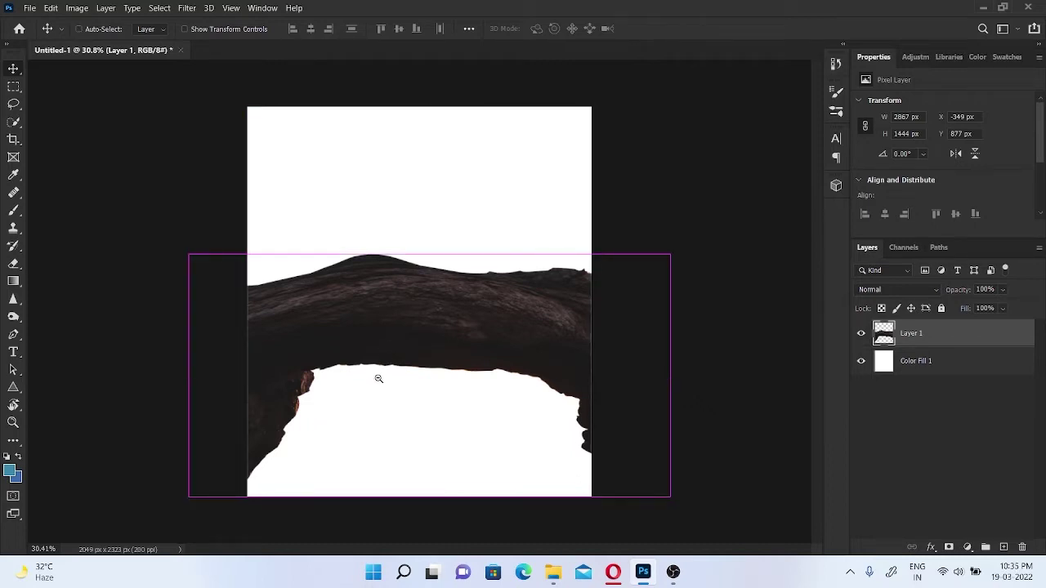
# - Tilt the arch so its right side rises, then stretch and skew it wider
pyautogui.hotkey('ctrl', 't')
pyautogui.moveTo(674, 367)
pyautogui.mouseDown()
pyautogui.moveTo(665, 294)
pyautogui.moveTo(677, 290)
pyautogui.mouseUp()
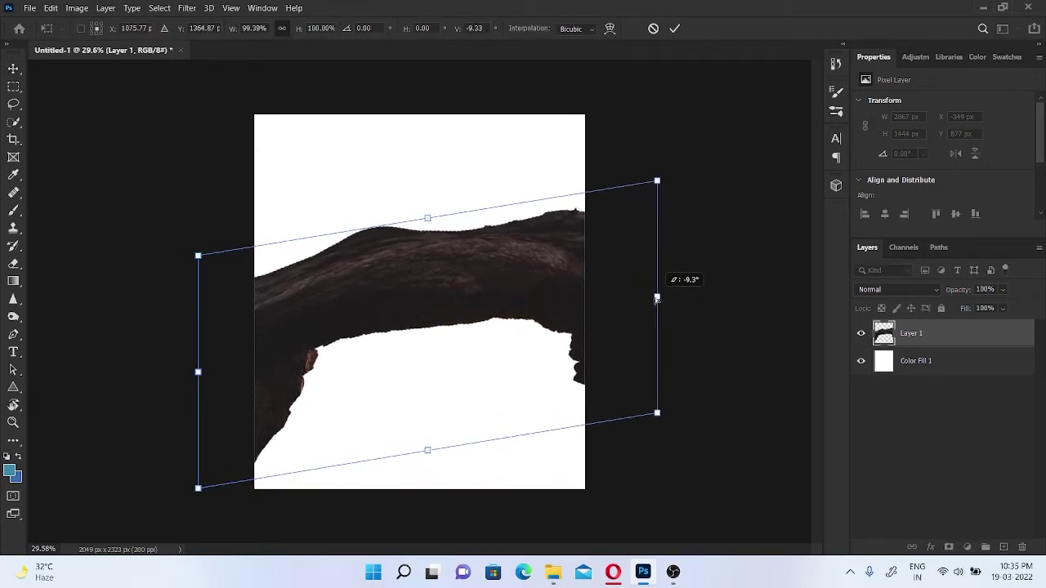
pyautogui.click(674, 29)
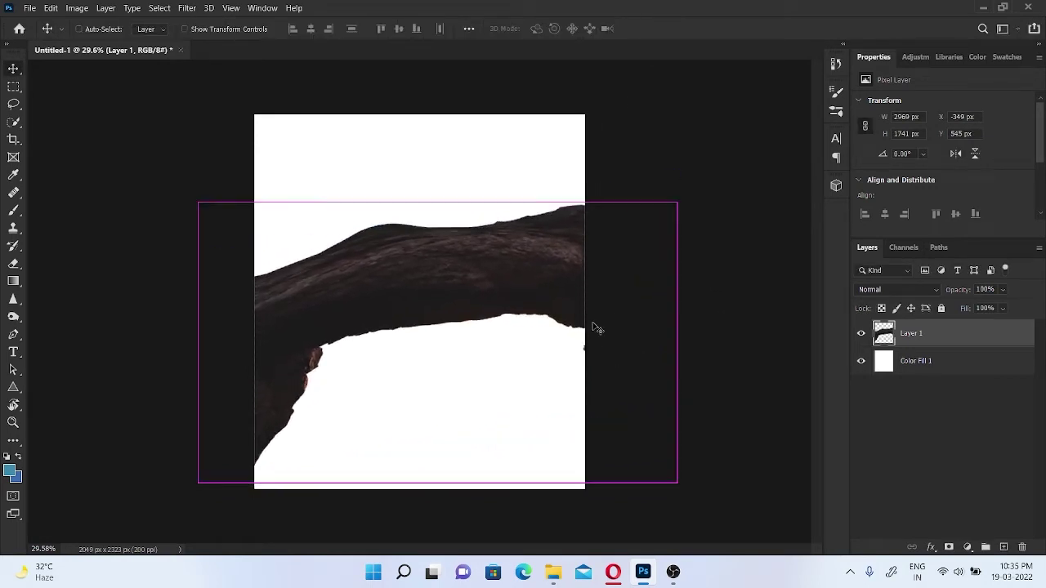
pyautogui.hotkey('ctrl', 't')
pyautogui.moveTo(676, 343); pyautogui.dragTo(682, 313)
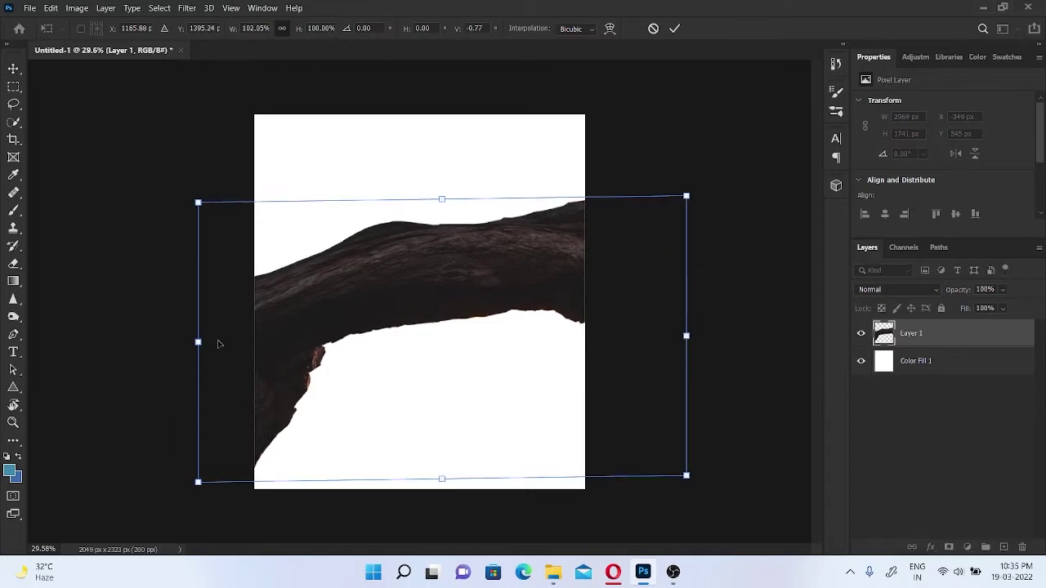
pyautogui.moveTo(218, 343); pyautogui.dragTo(217, 323)
pyautogui.click(674, 29)
# - Place the seascape photo from Downloads onto the canvas
pyautogui.click(553, 572)
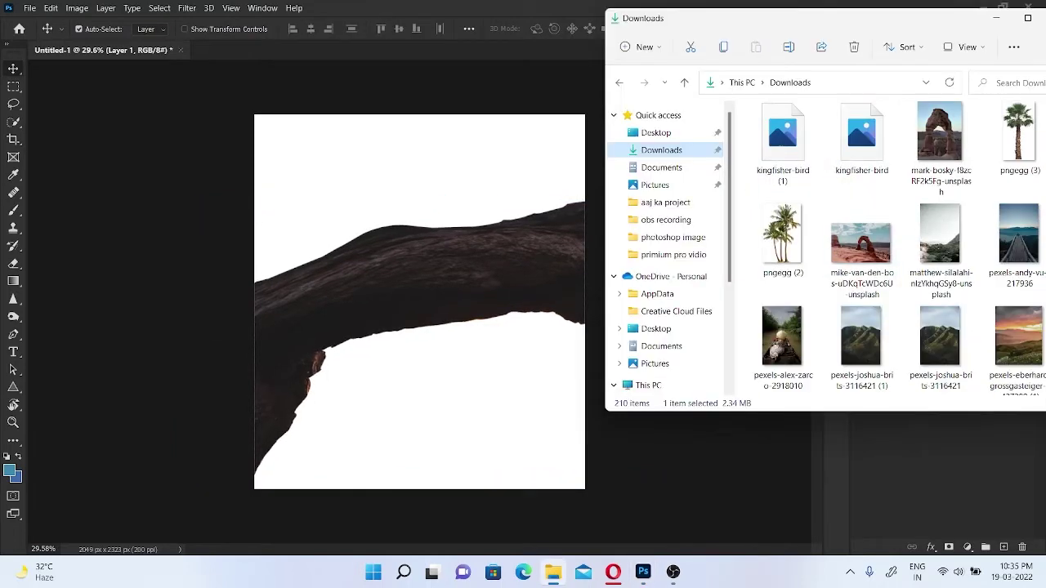
pyautogui.scroll(-5, 891, 245)
pyautogui.moveTo(936, 236); pyautogui.dragTo(526, 322)
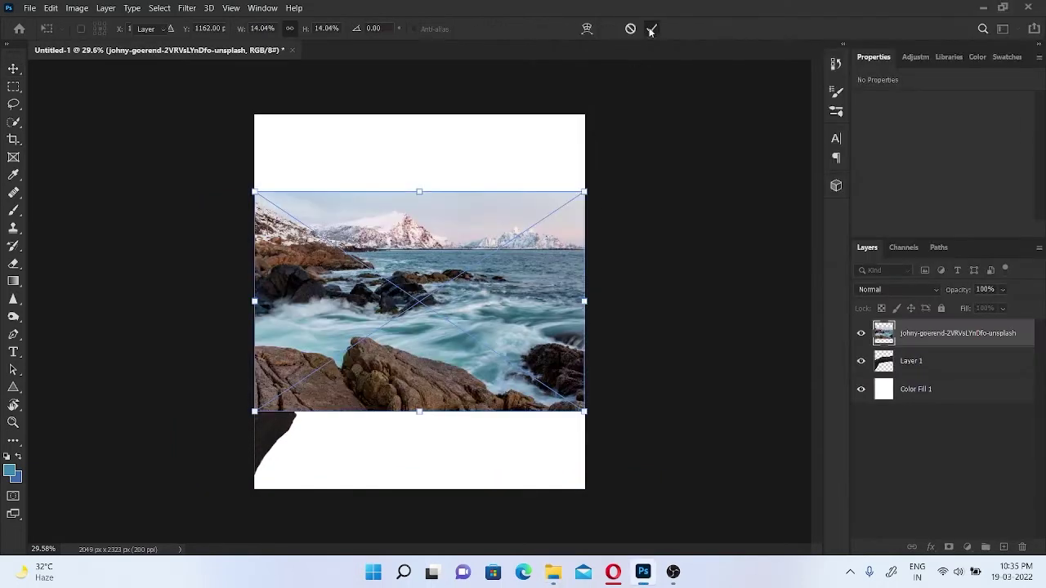
pyautogui.click(651, 30)
pyautogui.scroll(5, 136, 268)
# - Quick-select the foreground rocks, copy them to Layer 2, and delete the seascape layer
pyautogui.press('w')
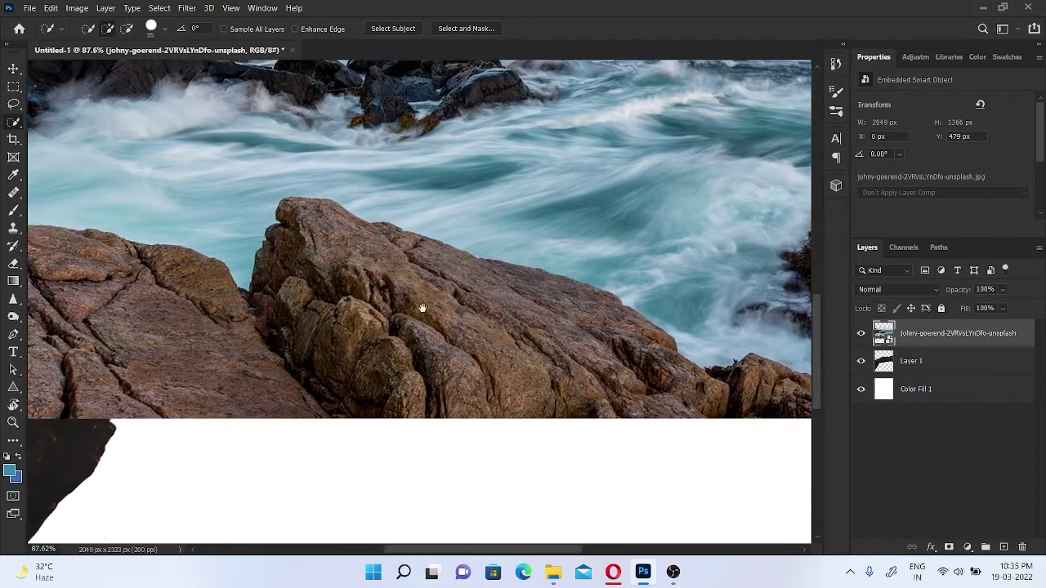
pyautogui.moveTo(204, 245); pyautogui.dragTo(279, 217)
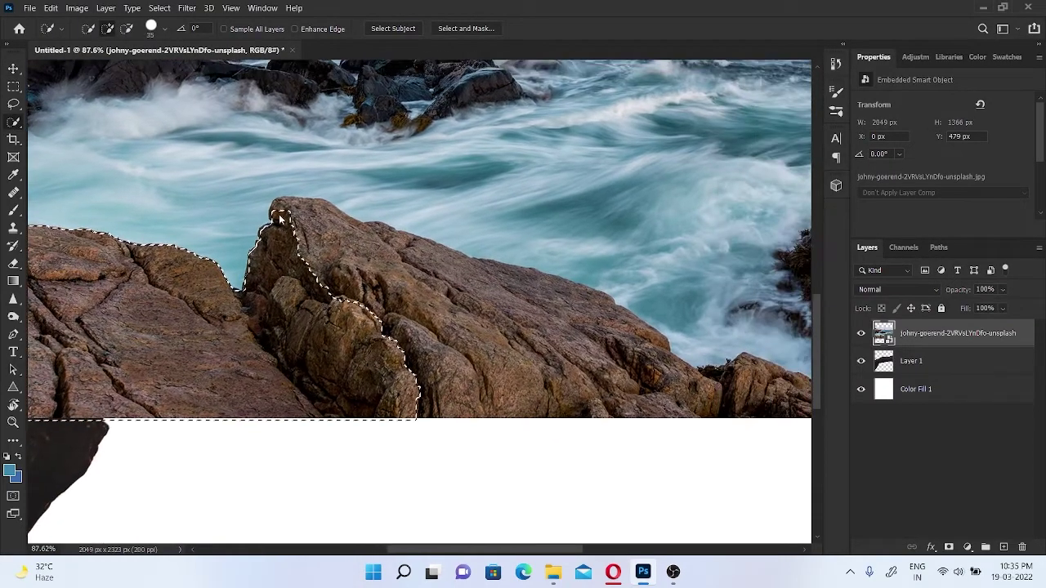
pyautogui.scroll(-3, 483, 321)
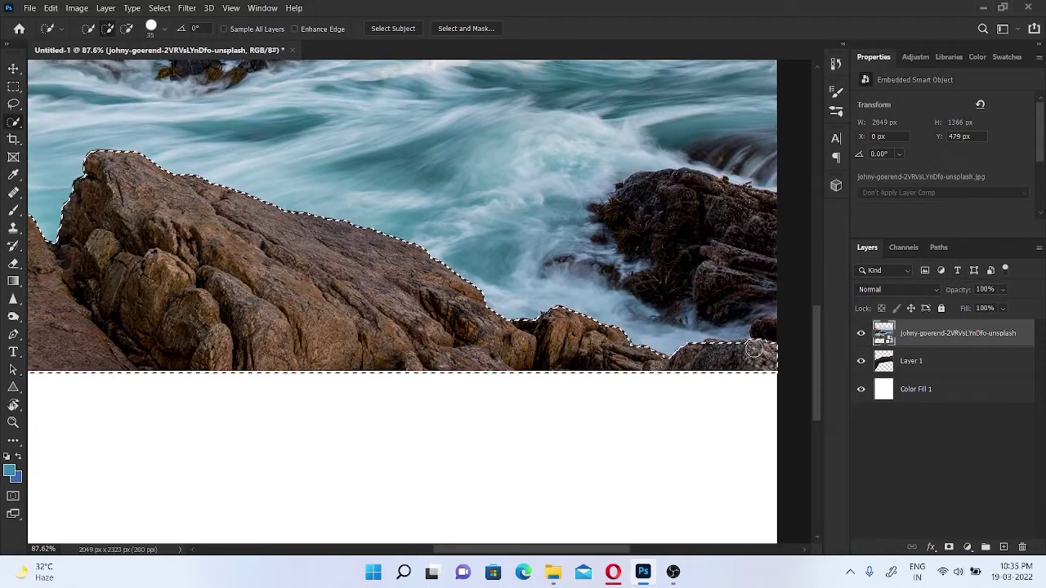
pyautogui.scroll(-3, 438, 366)
pyautogui.scroll(-1, 438, 366)
pyautogui.hotkey('ctrl', 'j')
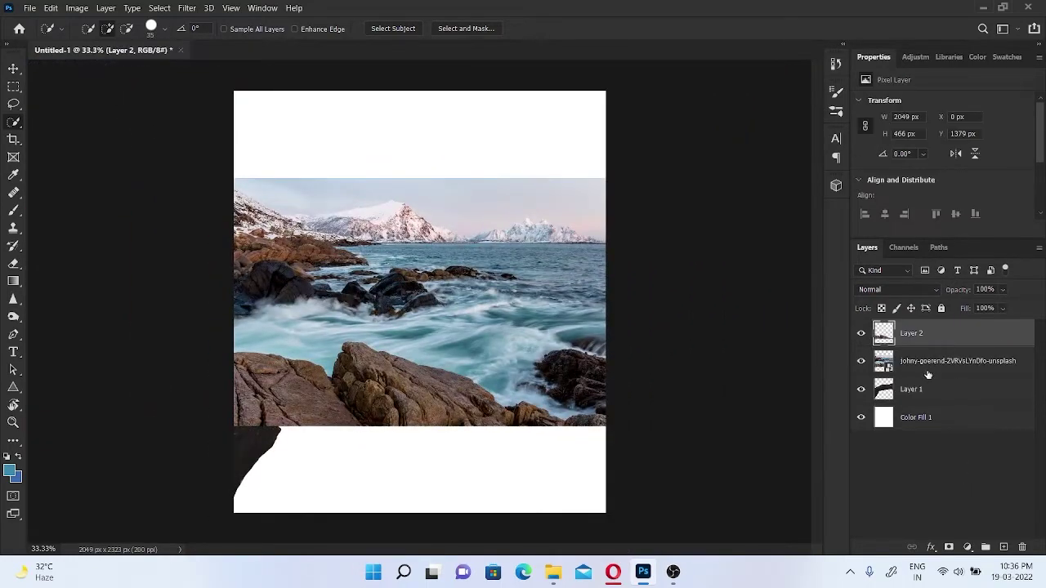
pyautogui.click(955, 360)
pyautogui.click(1021, 546)
pyautogui.press('Return')
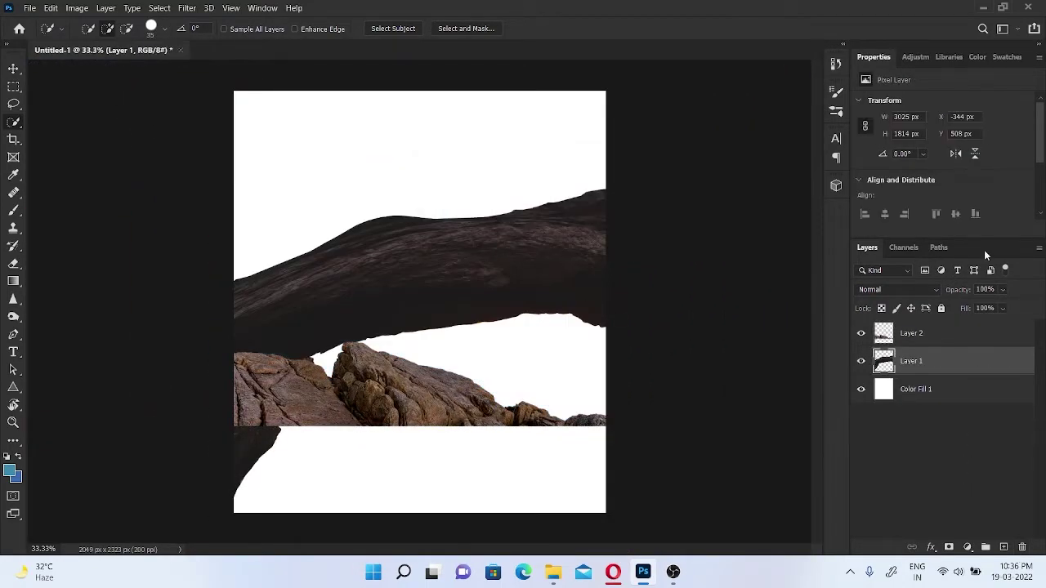
# - Scale the Layer 2 rocks to about 80%, tilt them 15°, and move them bottom-right
pyautogui.press('v')
pyautogui.click(911, 333)
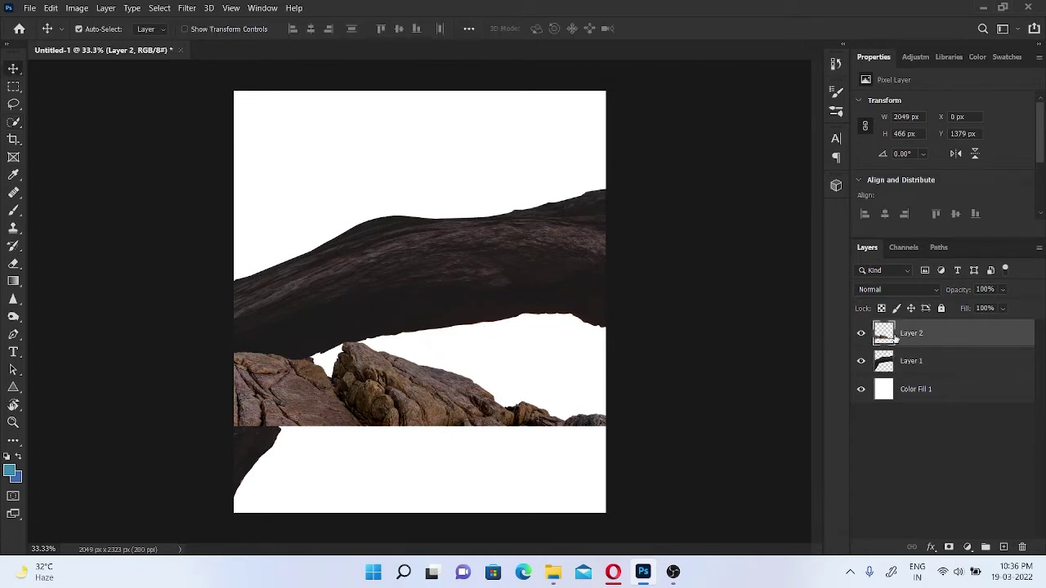
pyautogui.moveTo(441, 360); pyautogui.dragTo(445, 454)
pyautogui.hotkey('ctrl', 't')
pyautogui.moveTo(605, 421); pyautogui.dragTo(542, 427)
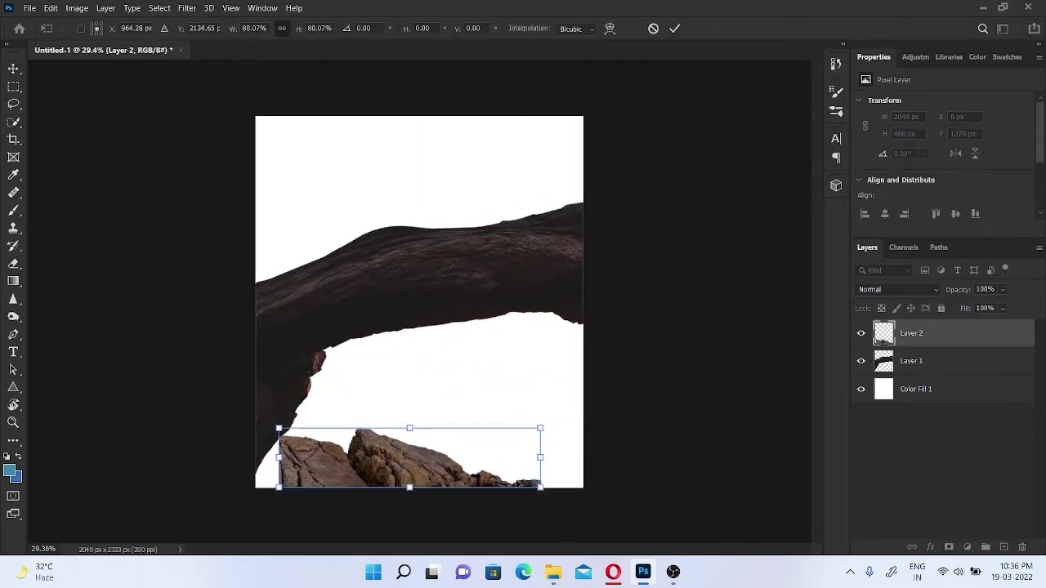
pyautogui.moveTo(409, 457); pyautogui.dragTo(512, 452)
pyautogui.moveTo(712, 417); pyautogui.dragTo(733, 393)
pyautogui.moveTo(639, 416); pyautogui.dragTo(613, 415)
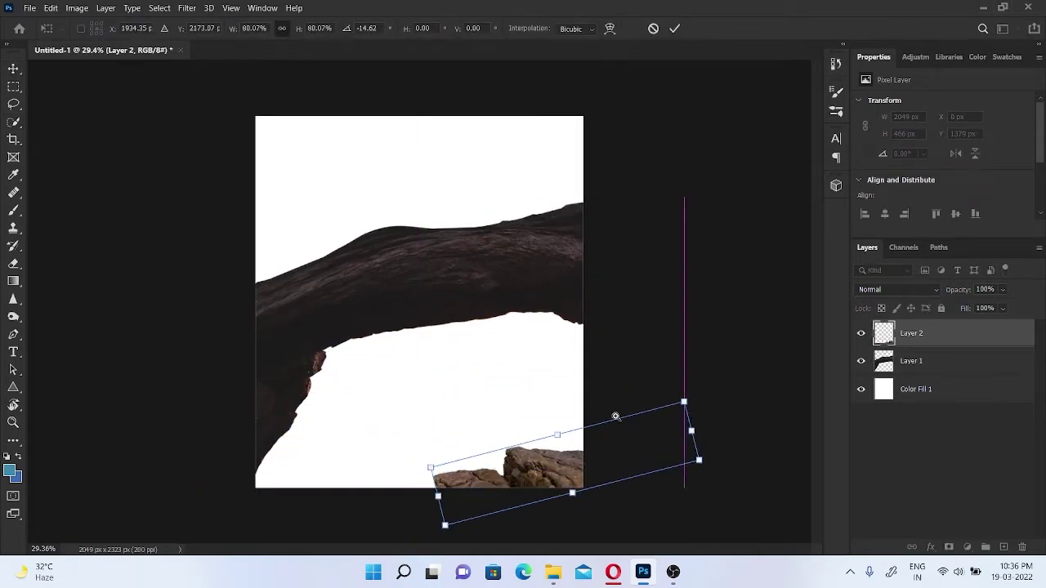
pyautogui.scroll(-1, 613, 415)
pyautogui.scroll(1, 474, 422)
# - Apply a Warp transform to the rocks and commit it
pyautogui.rightClick(459, 485)
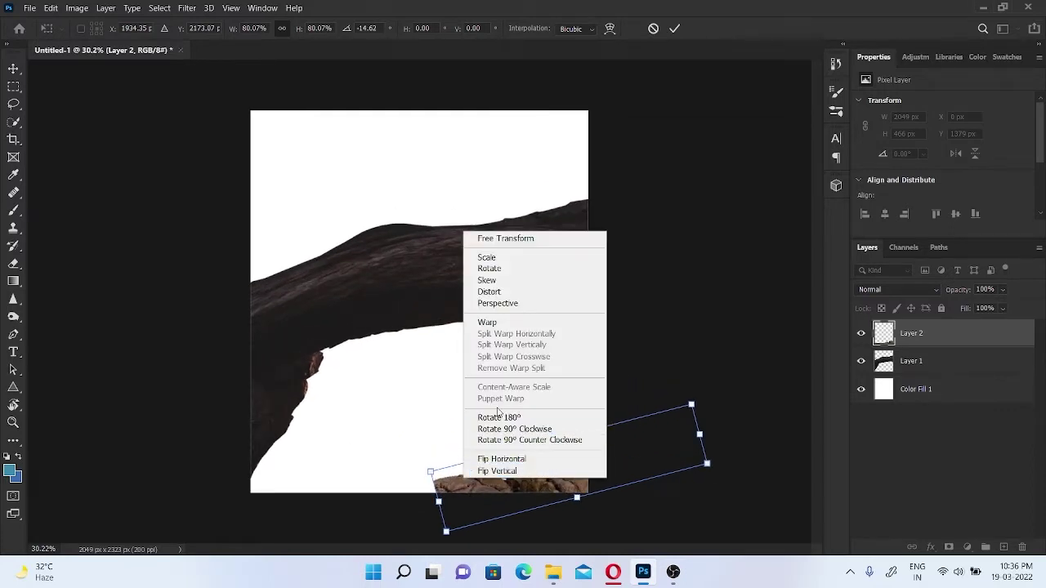
pyautogui.click(499, 325)
pyautogui.click(674, 28)
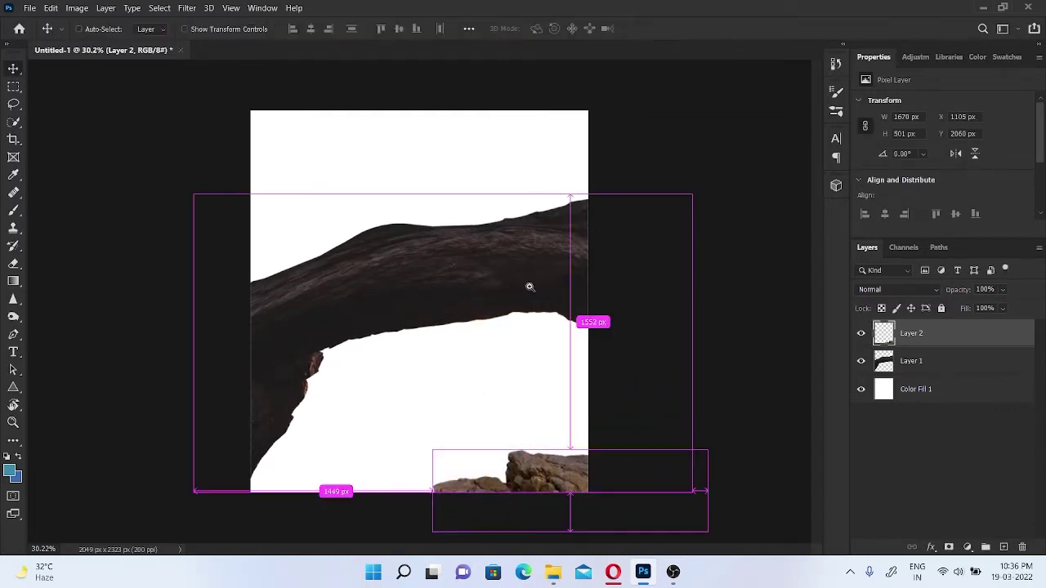
pyautogui.scroll(-1, 542, 315)
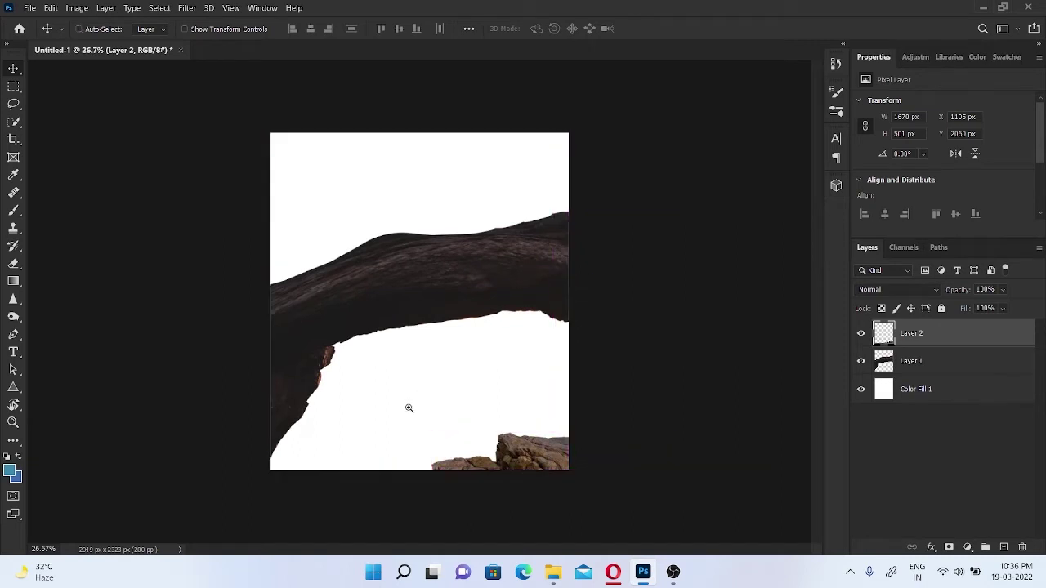
pyautogui.scroll(1, 401, 351)
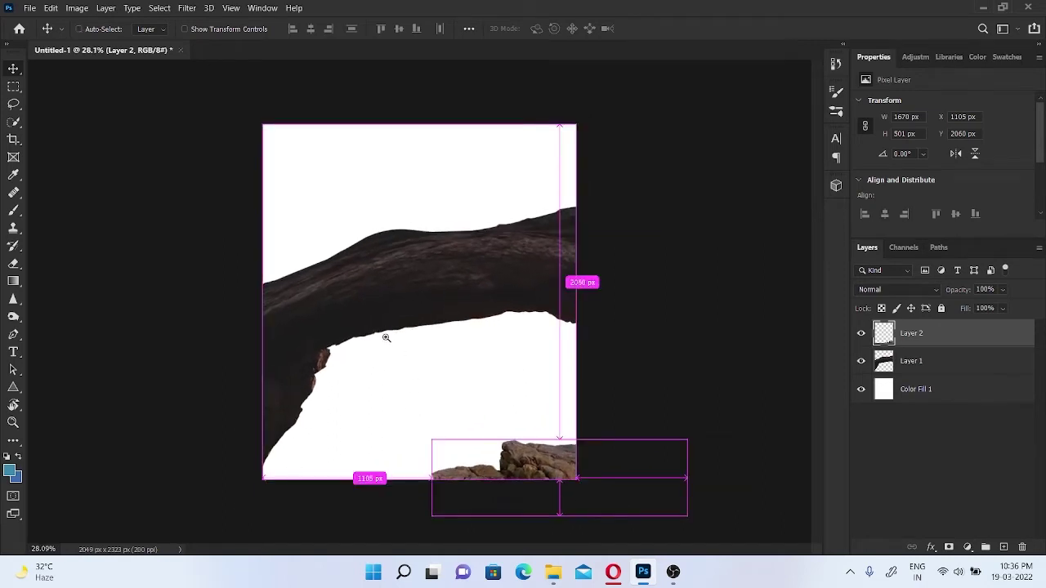
# - Add an empty Layer 3 below the arch and marquee the upper canvas for sky
pyautogui.click(554, 572)
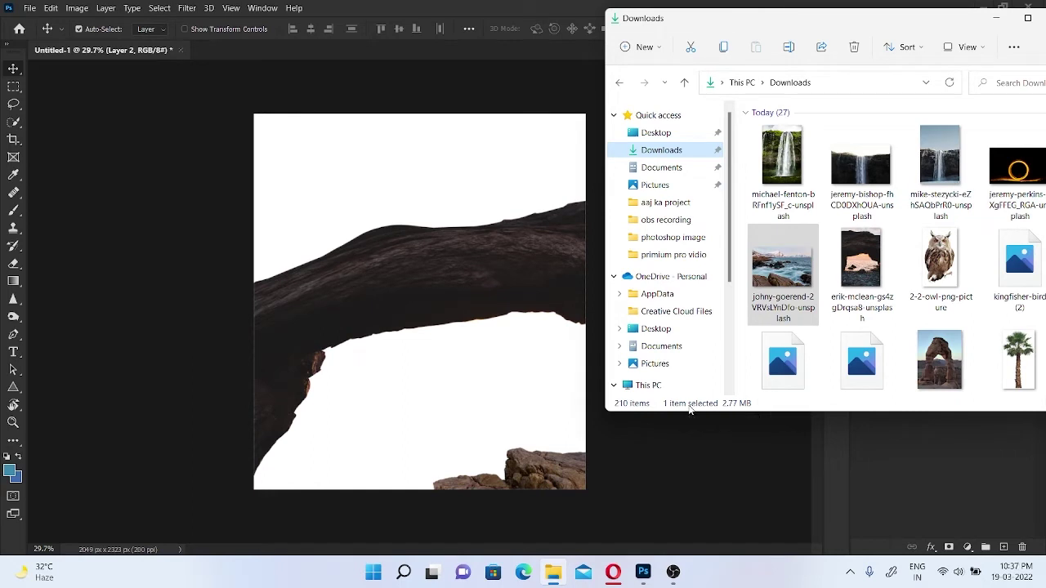
pyautogui.click(476, 309)
pyautogui.click(1007, 546)
pyautogui.hotkey('ctrl', '[')
pyautogui.hotkey('ctrl', '[')
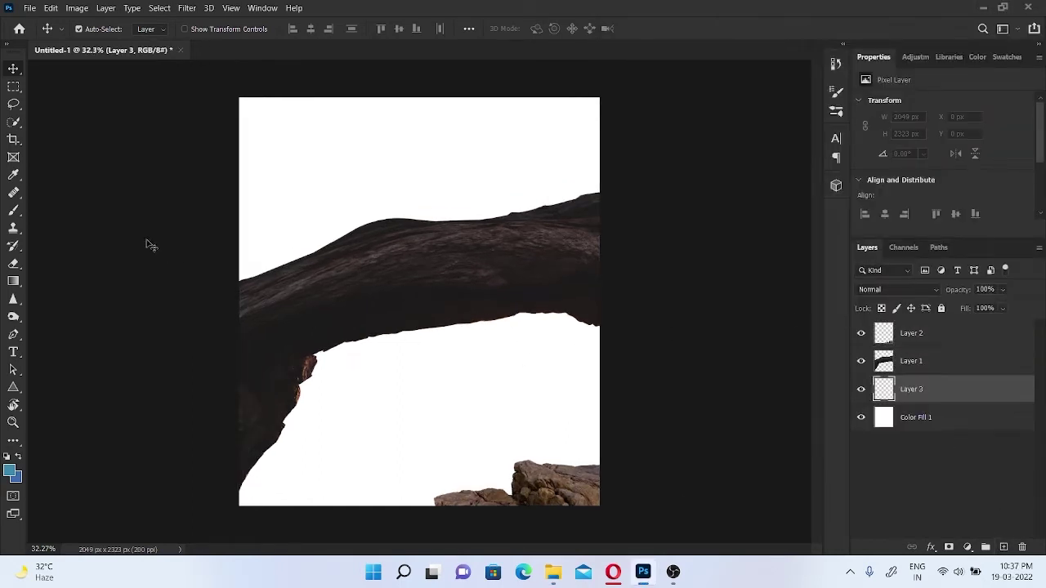
pyautogui.press('m')
pyautogui.moveTo(238, 97)
pyautogui.mouseDown()
pyautogui.moveTo(668, 284)
pyautogui.moveTo(670, 294)
pyautogui.mouseUp()
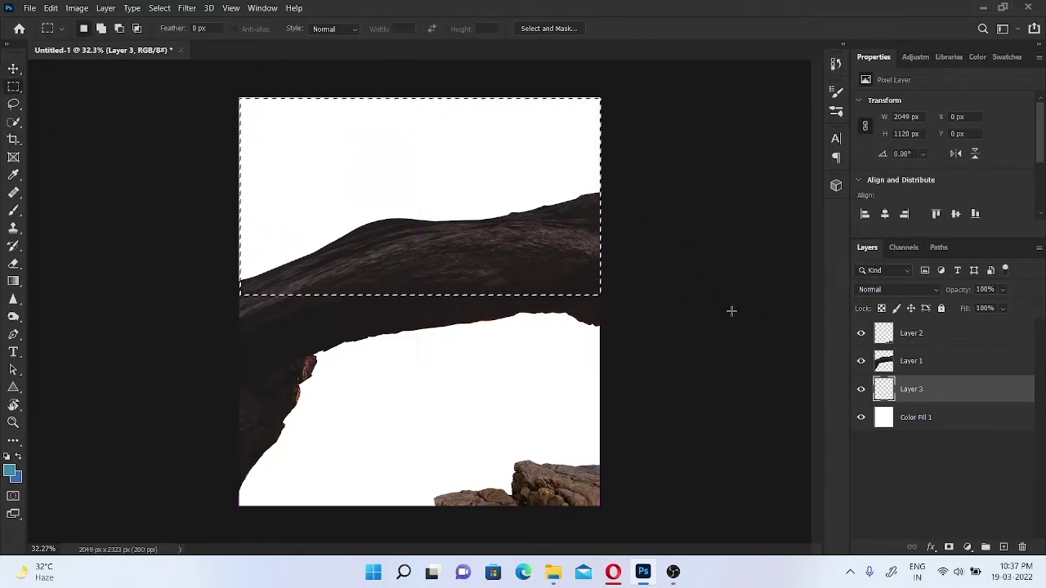
# - Brush blue sky into the selection on Layer 3, then deselect
pyautogui.press('b')
pyautogui.press(']')
pyautogui.press(']')
pyautogui.press(']')
pyautogui.press(']')
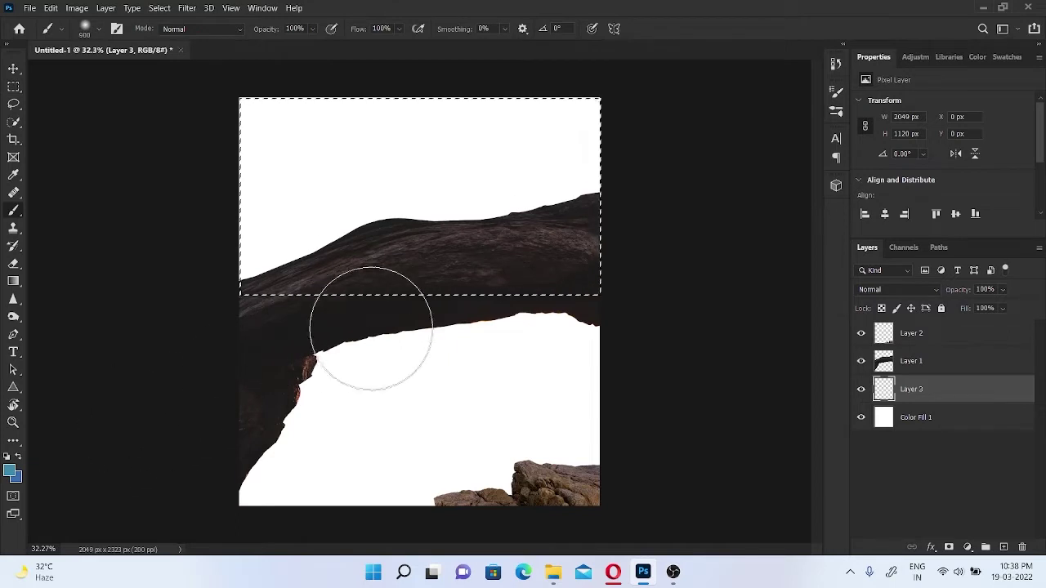
pyautogui.moveTo(564, 156)
pyautogui.mouseDown()
pyautogui.moveTo(374, 222)
pyautogui.moveTo(199, 233)
pyautogui.moveTo(535, 177)
pyautogui.moveTo(700, 81)
pyautogui.moveTo(373, 205)
pyautogui.mouseUp()
pyautogui.press(']')
pyautogui.press(']')
pyautogui.press(']')
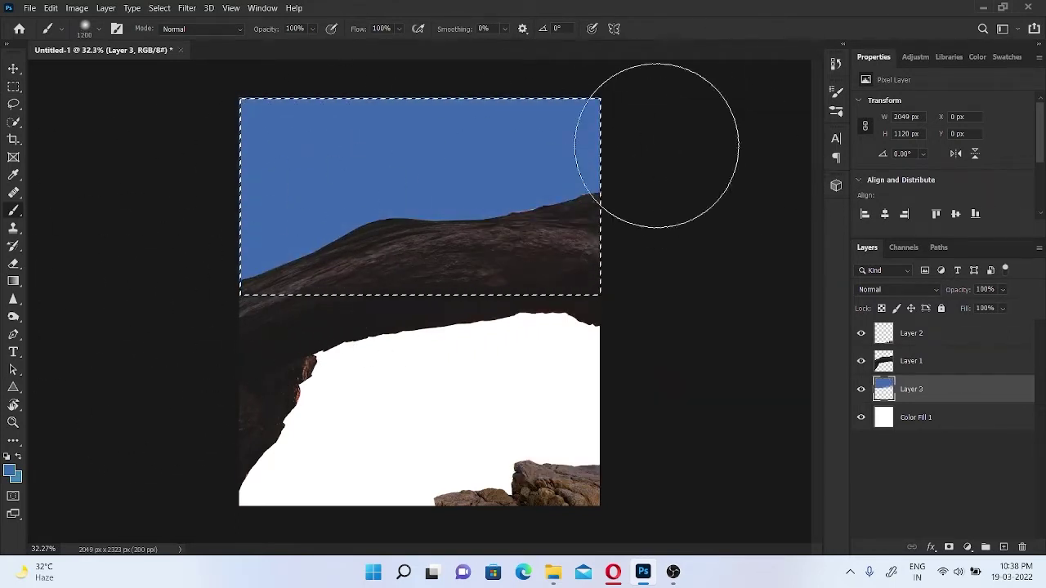
pyautogui.hotkey('ctrl', 'd')
pyautogui.press('v')
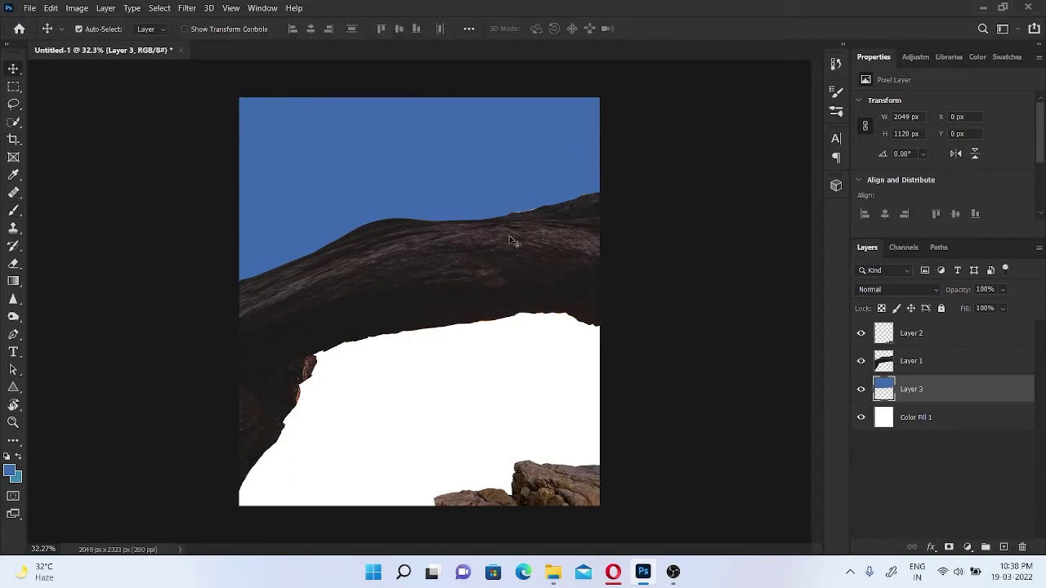
# - Add a dark navy Solid Color fill layer and invert its mask
pyautogui.click(967, 546)
pyautogui.click(957, 306)
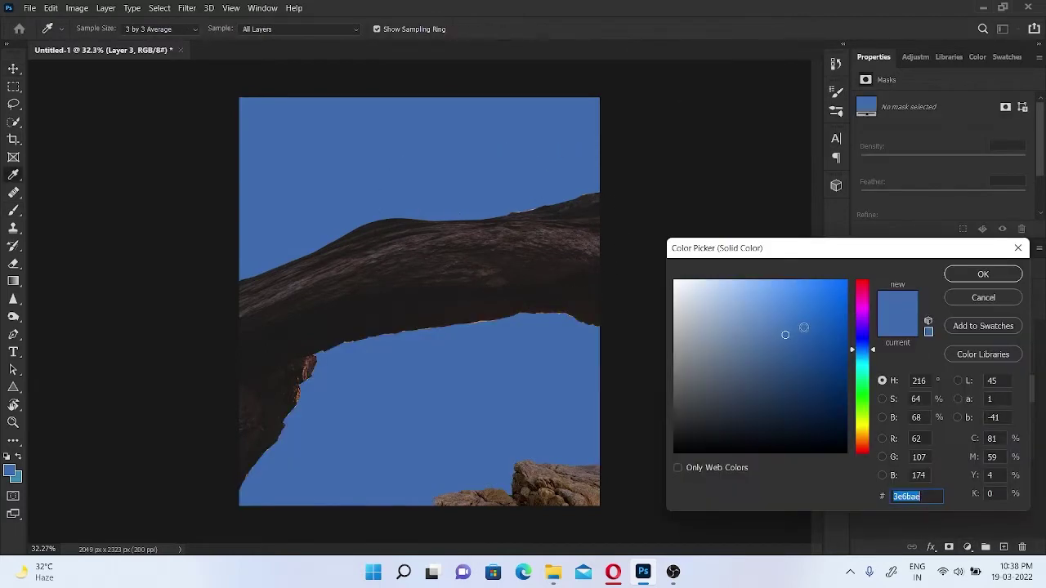
pyautogui.moveTo(719, 421); pyautogui.dragTo(758, 431)
pyautogui.press('Return')
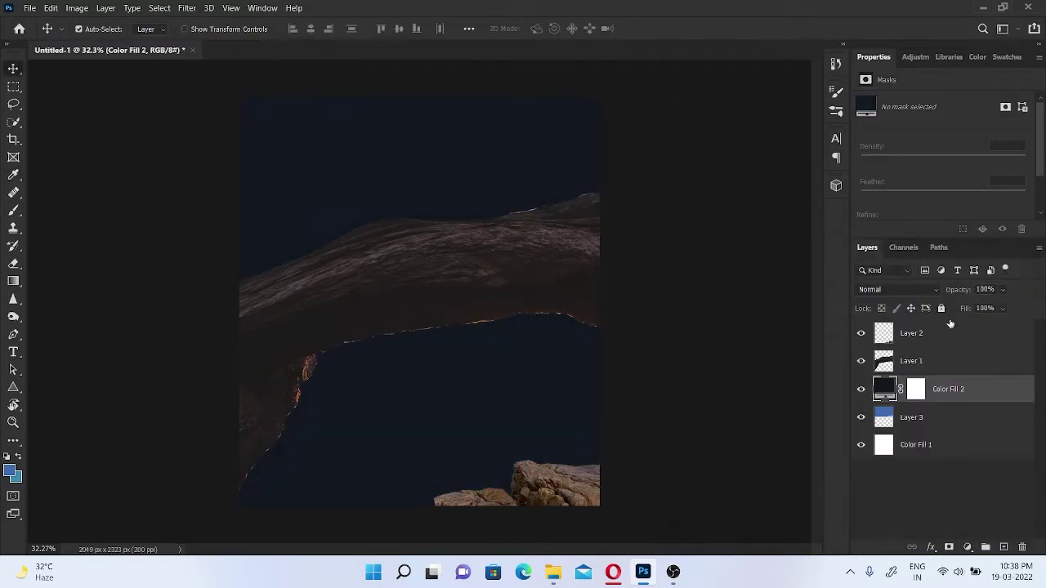
pyautogui.click(914, 389)
pyautogui.hotkey('ctrl', 'i')
# - Paint white on the fill's mask to darken the top sky, then add Layer 4
pyautogui.press('b')
pyautogui.rightClick(420, 249)
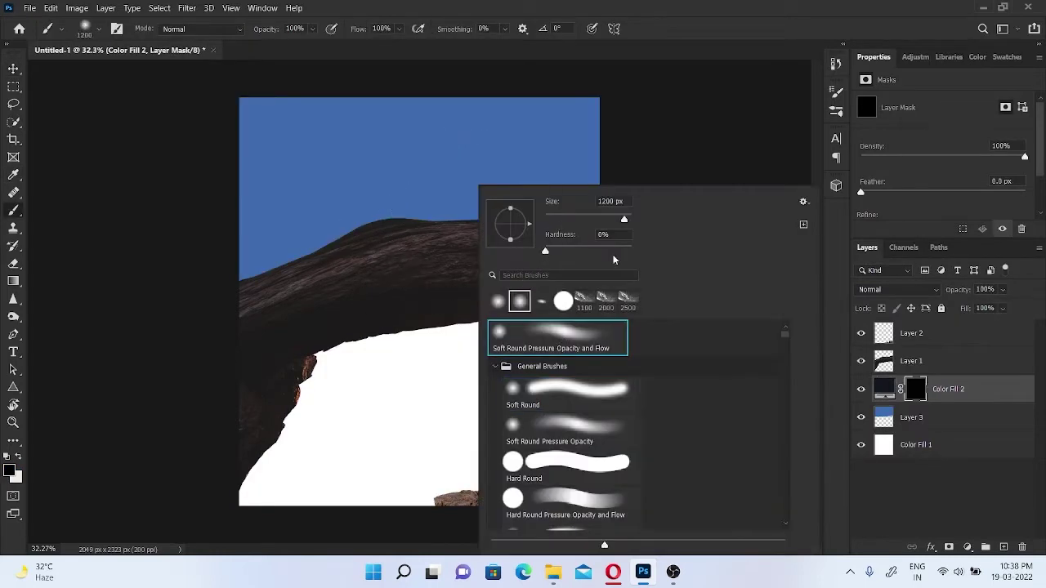
pyautogui.press('Escape')
pyautogui.press('x')
pyautogui.moveTo(252, 140)
pyautogui.mouseDown()
pyautogui.moveTo(327, 51)
pyautogui.moveTo(707, 147)
pyautogui.moveTo(653, 152)
pyautogui.moveTo(316, 82)
pyautogui.moveTo(163, 164)
pyautogui.mouseUp()
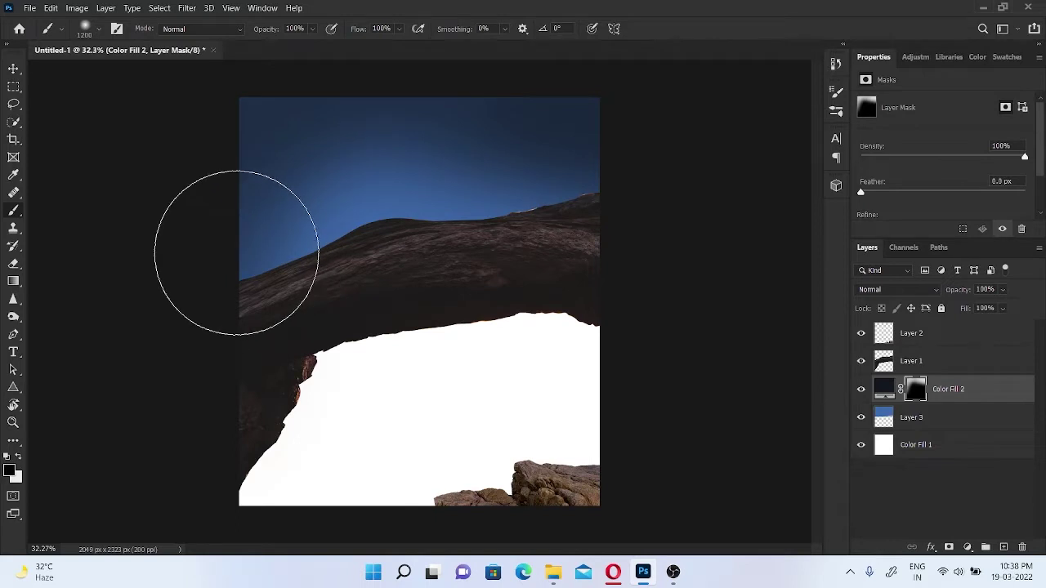
pyautogui.hotkey('ctrl', 'z')
pyautogui.moveTo(537, 112)
pyautogui.mouseDown()
pyautogui.moveTo(632, 133)
pyautogui.moveTo(231, 147)
pyautogui.mouseUp()
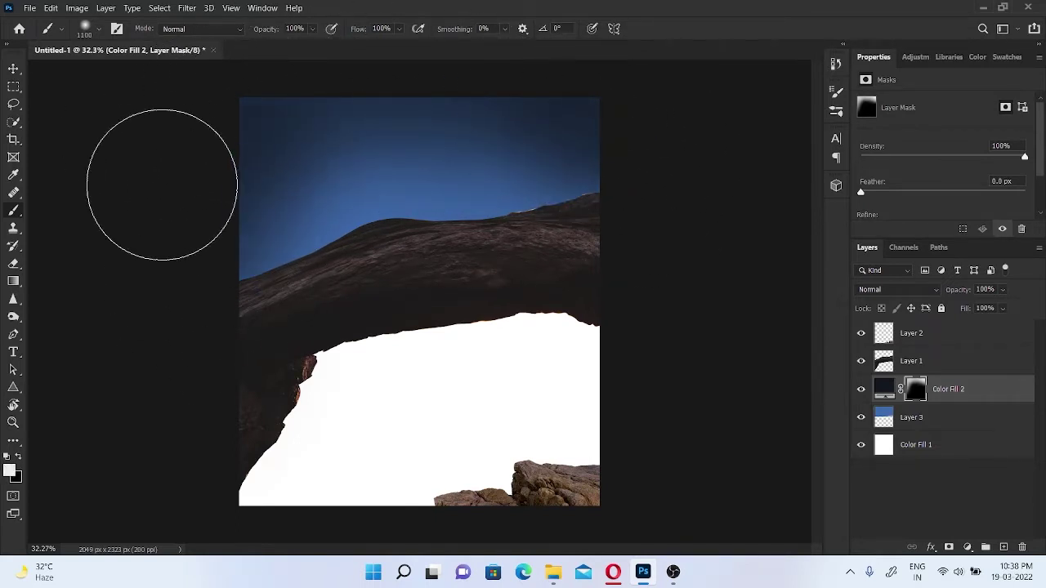
pyautogui.moveTo(122, 50); pyautogui.dragTo(529, 58)
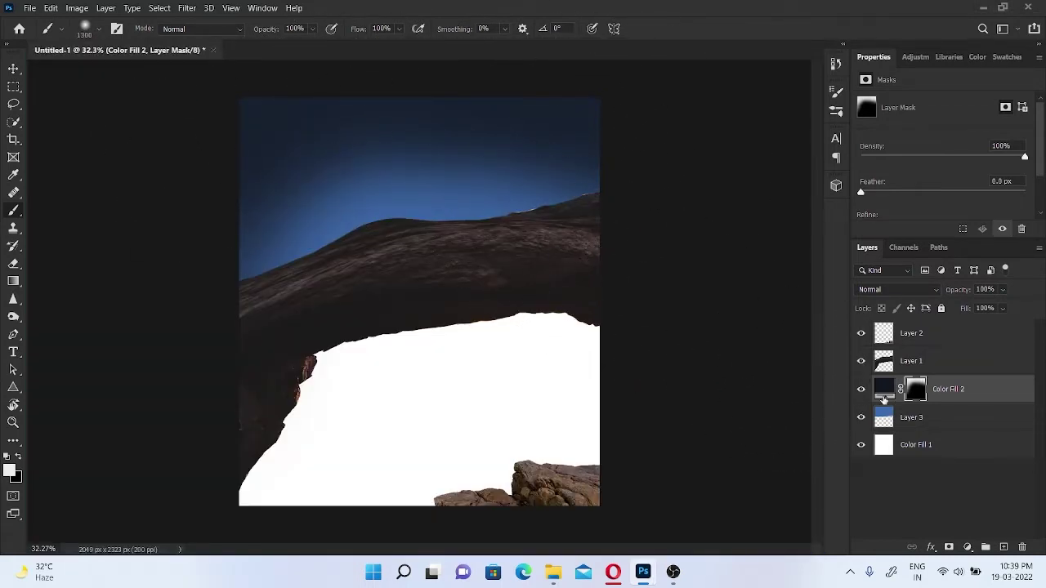
pyautogui.click(1004, 546)
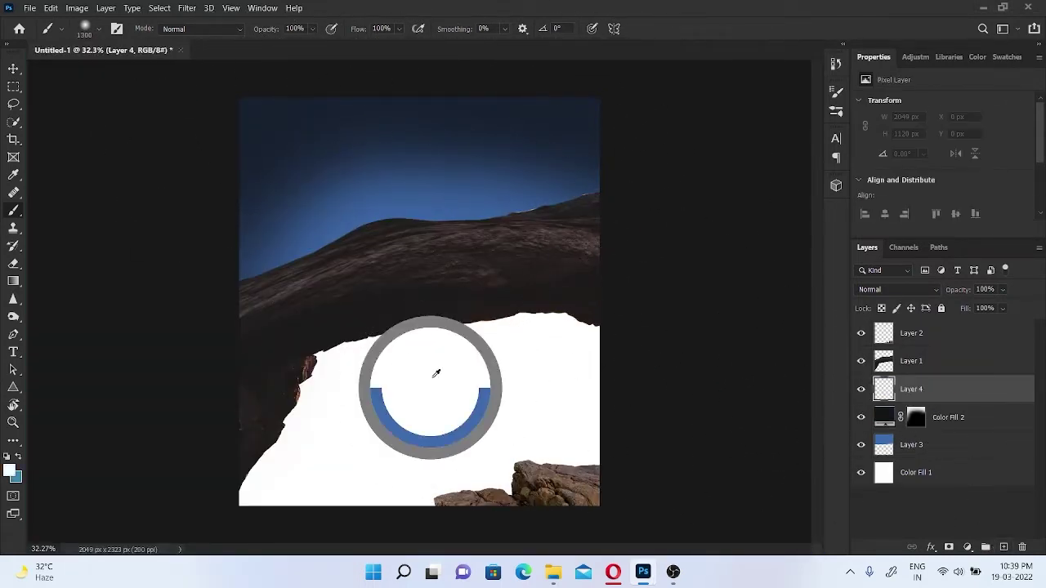
# - Paint soft white haze near the arch on Layer 4 at 24% brush flow
pyautogui.press('[')
pyautogui.press('[')
pyautogui.write('24')
pyautogui.press('Return')
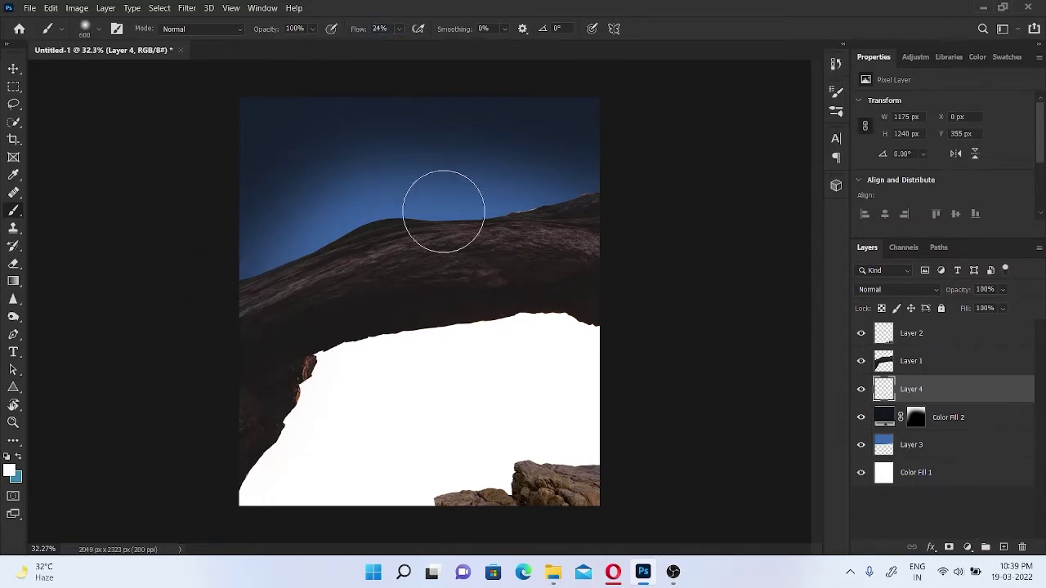
pyautogui.press(']')
pyautogui.press(']')
pyautogui.moveTo(238, 315); pyautogui.dragTo(525, 245)
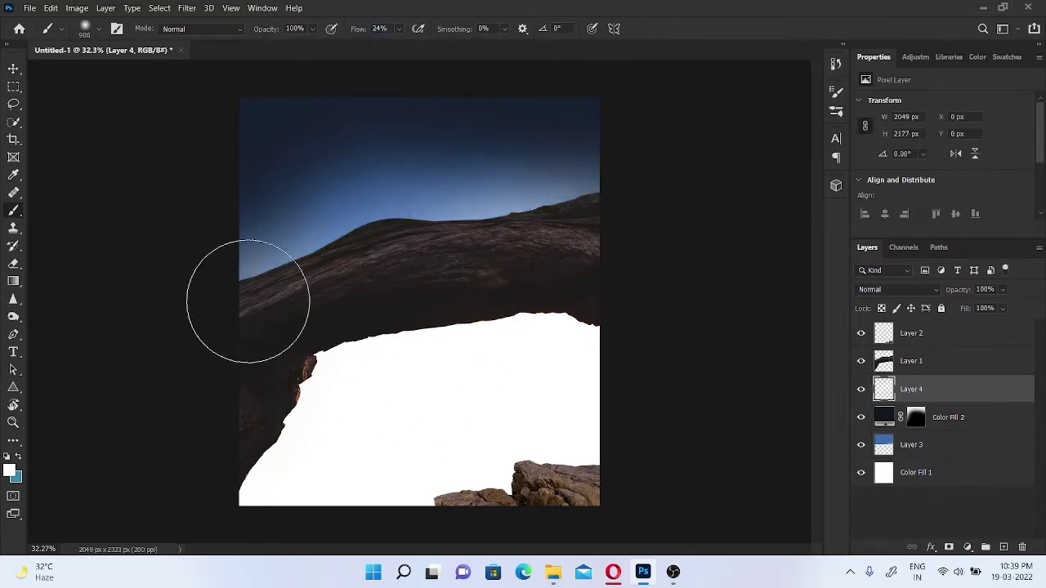
pyautogui.press(']')
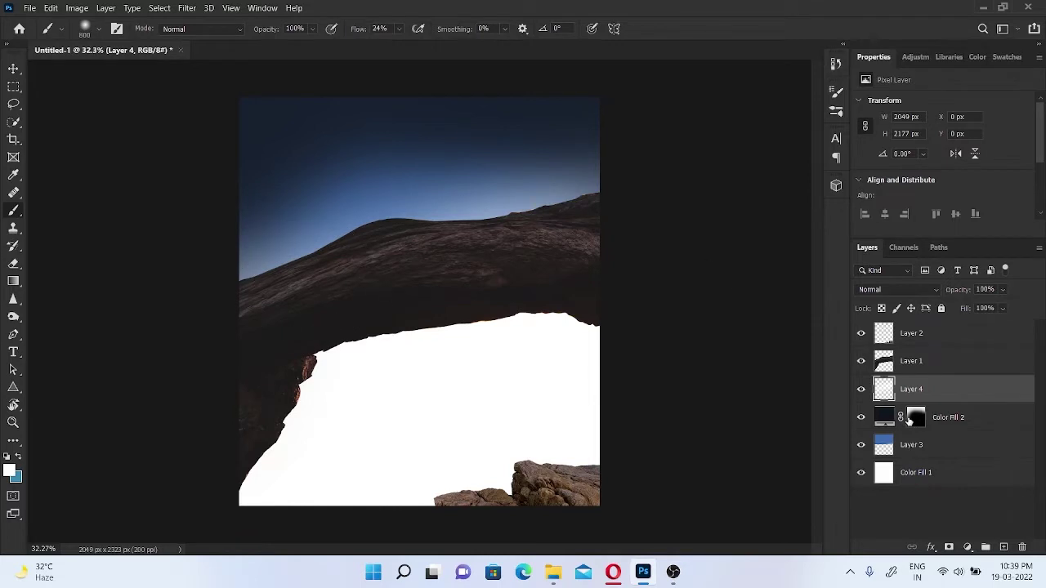
# - Move Layer 4's haze down about 73 px
pyautogui.click(909, 420)
pyautogui.press('x')
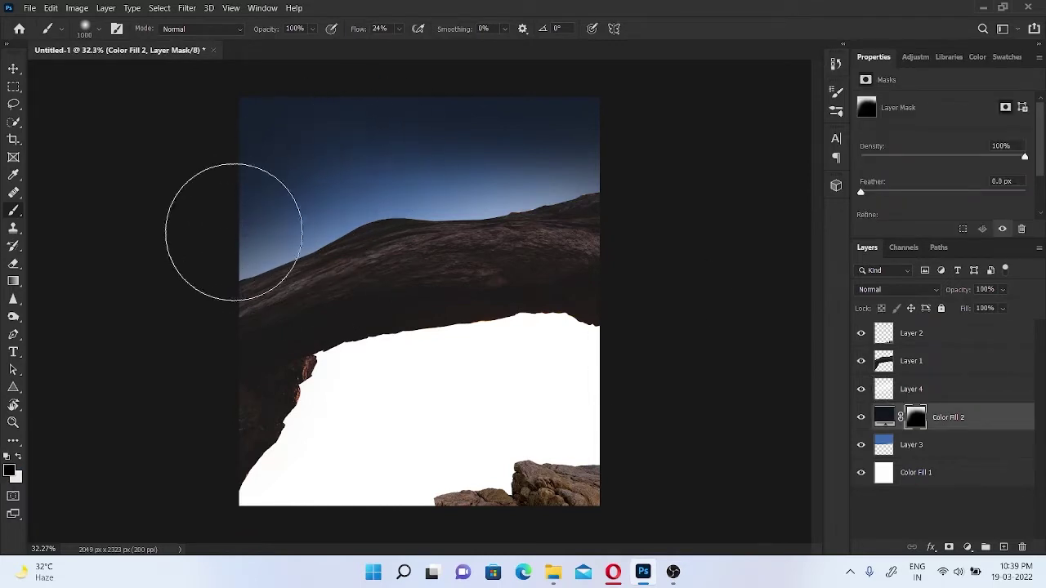
pyautogui.hotkey('alt', ']')
pyautogui.hotkey('ctrl', 't')
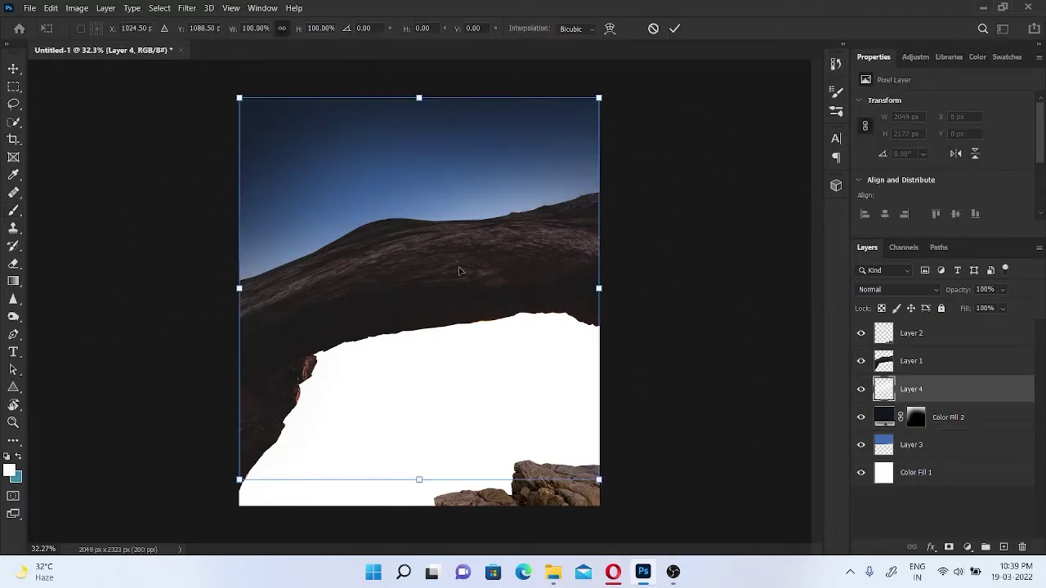
pyautogui.moveTo(459, 271); pyautogui.dragTo(459, 291)
pyautogui.press('Return')
pyautogui.press('v')
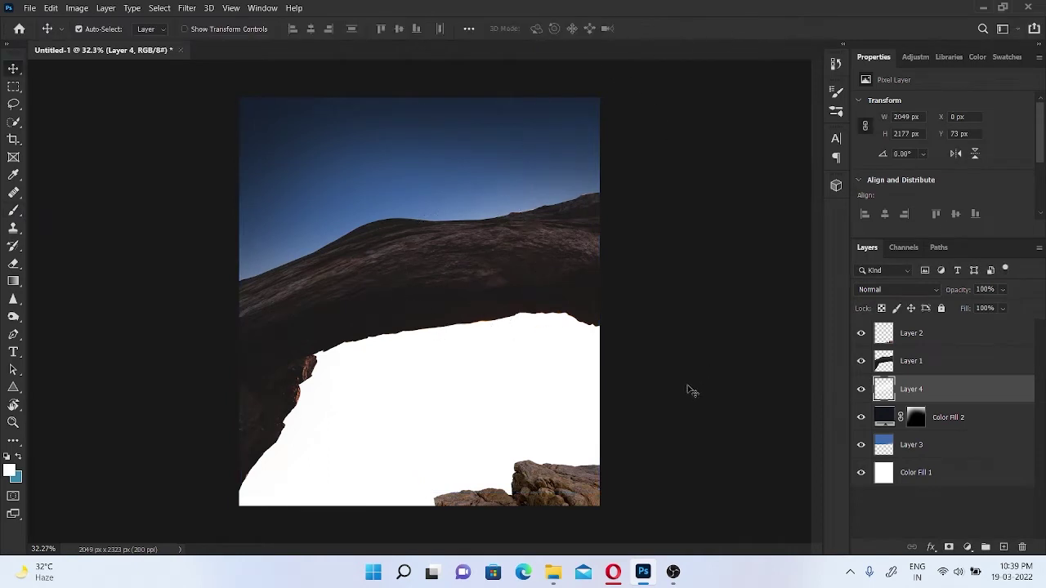
# - Add a new empty Layer 5 and load the Moon Without Light brush preset
pyautogui.press('b')
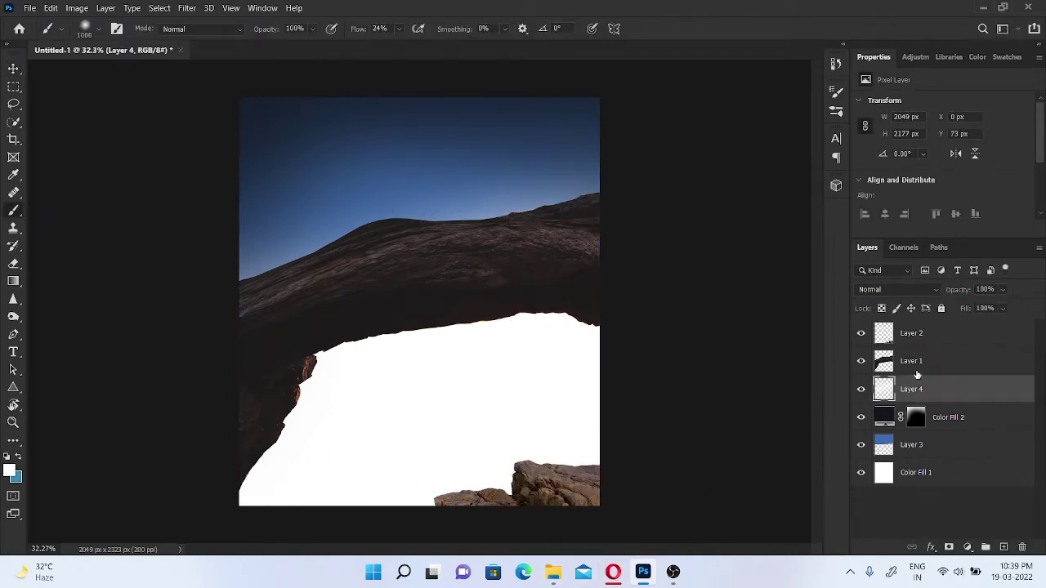
pyautogui.click(1004, 547)
pyautogui.rightClick(436, 210)
pyautogui.moveTo(746, 336)
pyautogui.mouseDown()
pyautogui.moveTo(754, 504)
pyautogui.moveTo(747, 455)
pyautogui.mouseUp()
pyautogui.click(547, 497)
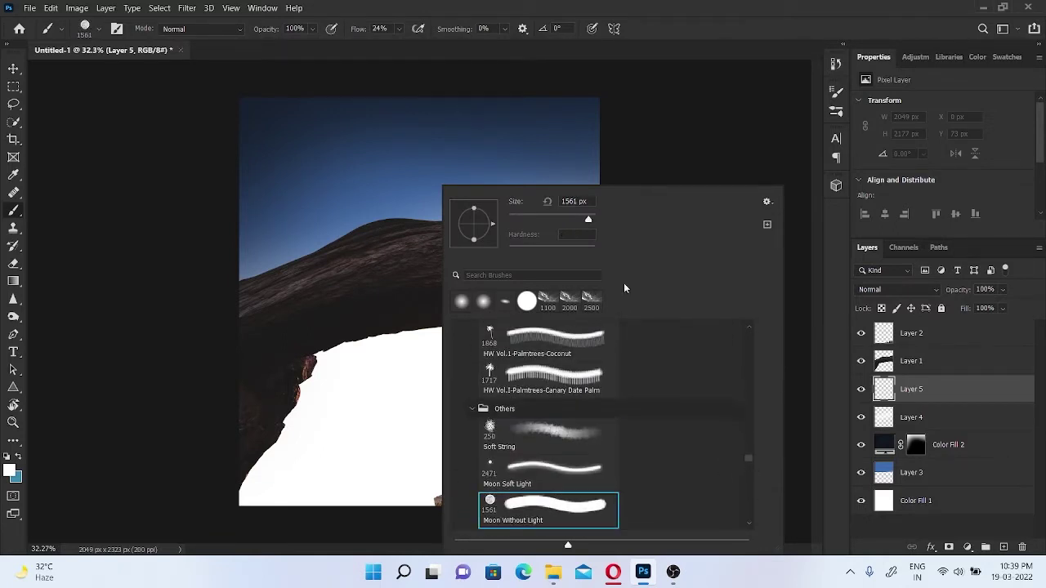
pyautogui.press('Return')
# - Stamp a 700 px moon above the arch on Layer 5 and nudge it higher
pyautogui.press('[')
pyautogui.press('[')
pyautogui.press('[')
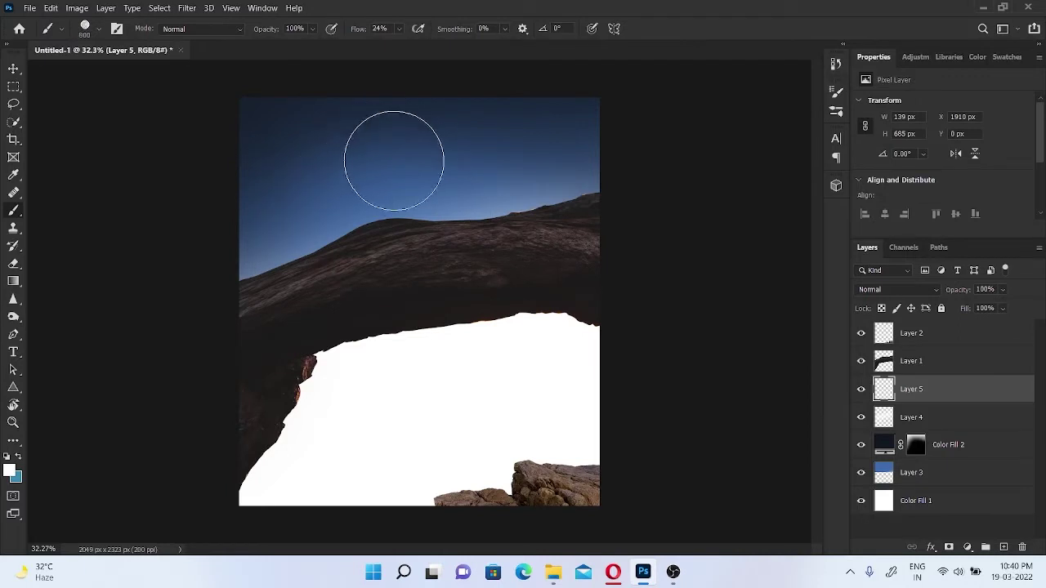
pyautogui.click(399, 162)
pyautogui.hotkey('ctrl', 'z')
pyautogui.click(398, 167)
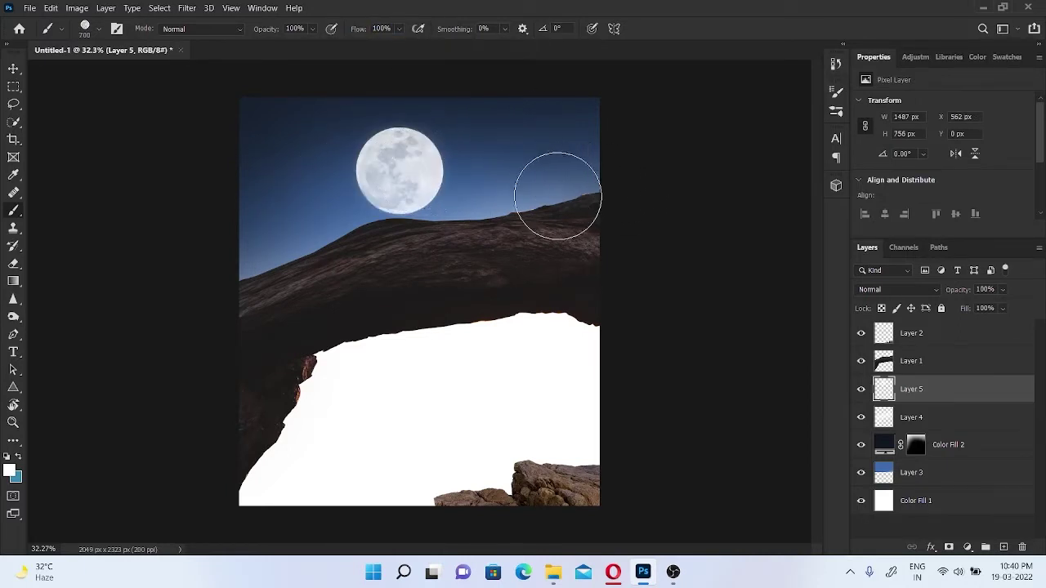
pyautogui.press('v')
pyautogui.hotkey('ctrl', 't')
pyautogui.moveTo(409, 184); pyautogui.dragTo(408, 172)
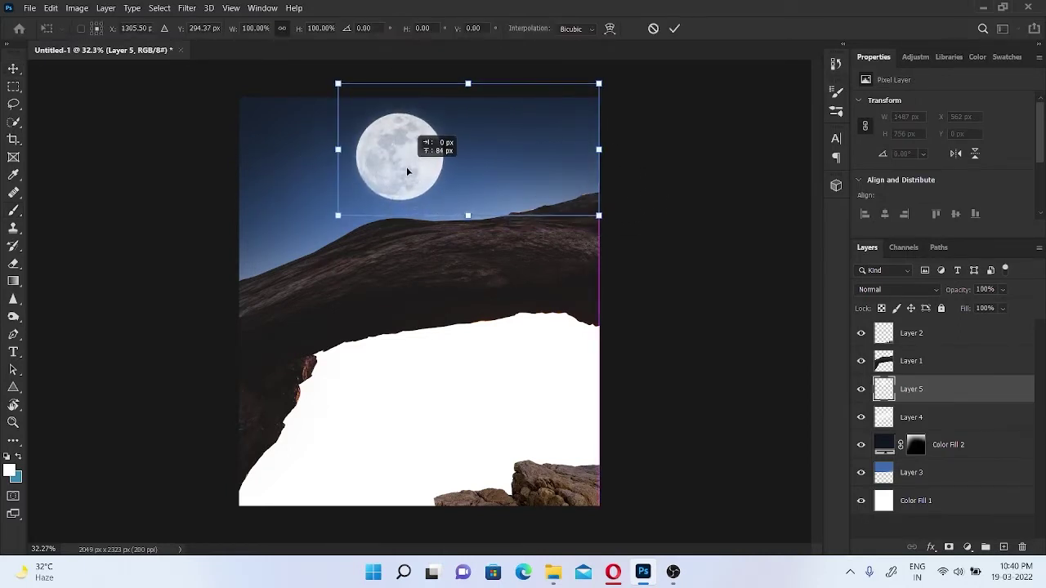
pyautogui.click(671, 25)
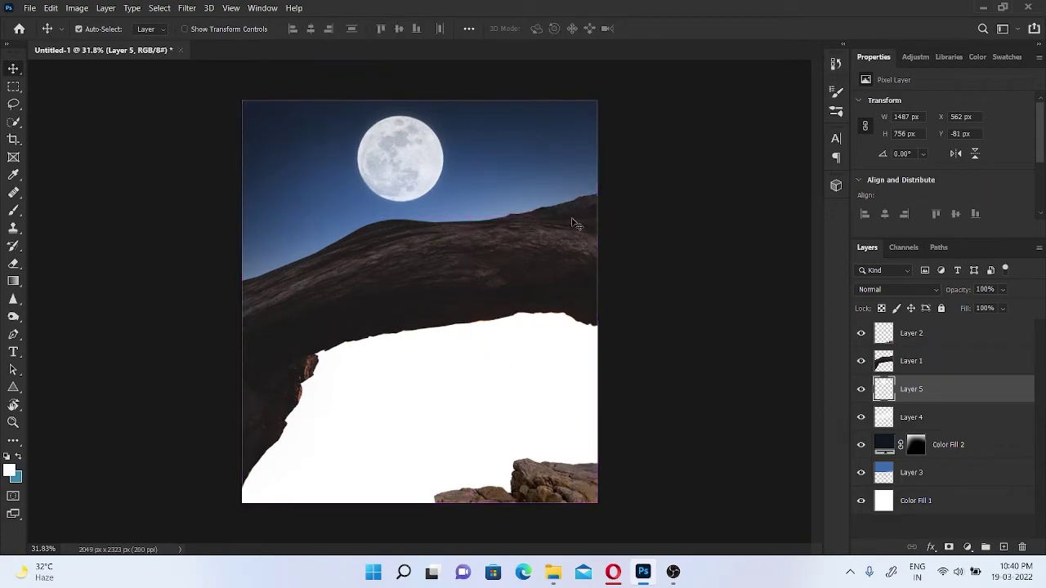
# - Place the starry night-sky photo onto the canvas
pyautogui.scroll(-5, 881, 197)
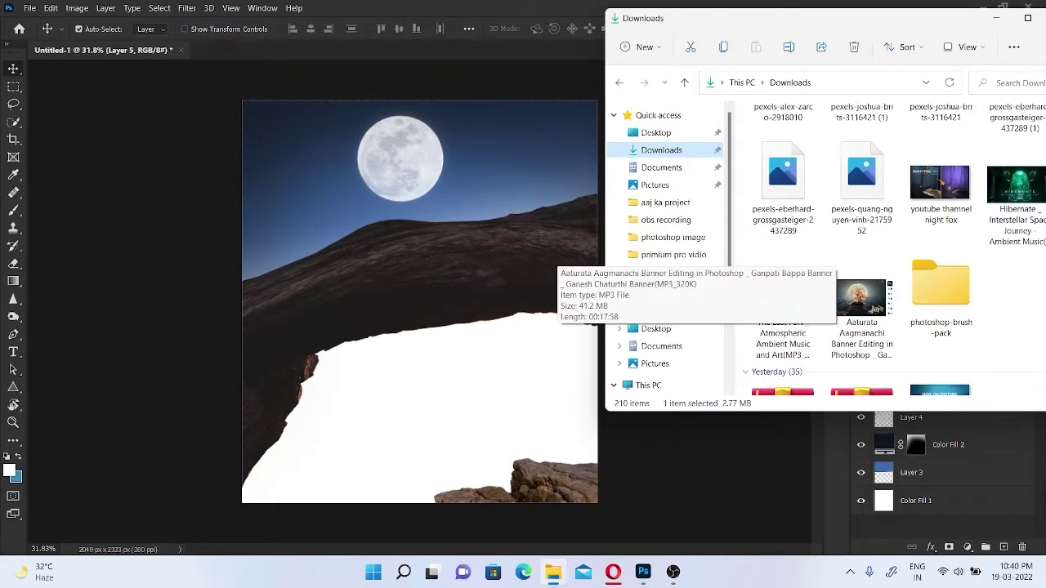
pyautogui.scroll(-5, 881, 198)
pyautogui.scroll(-5, 880, 197)
pyautogui.scroll(-5, 881, 198)
pyautogui.scroll(-1, 881, 198)
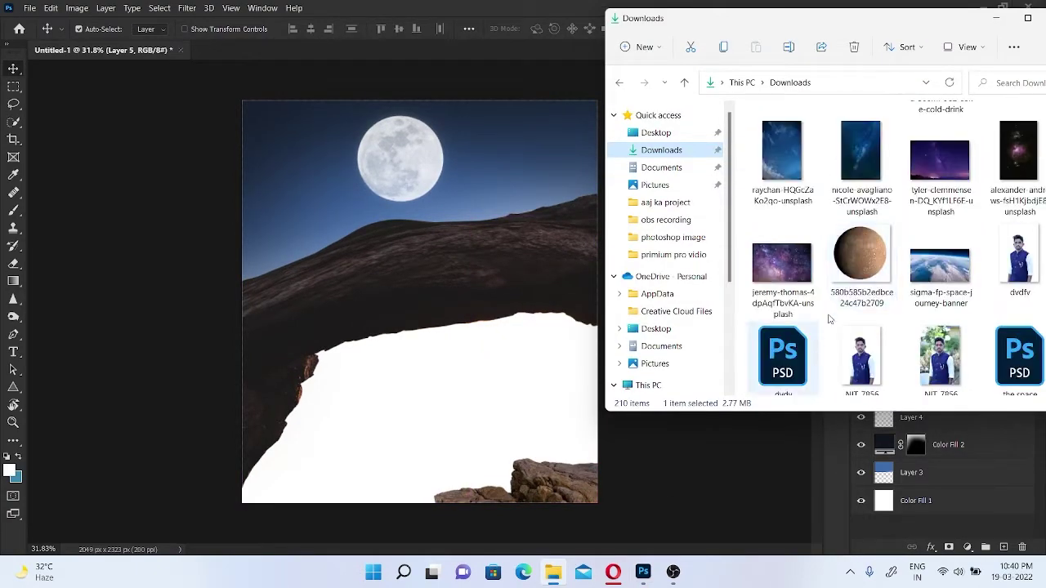
pyautogui.scroll(-3, 891, 188)
pyautogui.scroll(3, 907, 171)
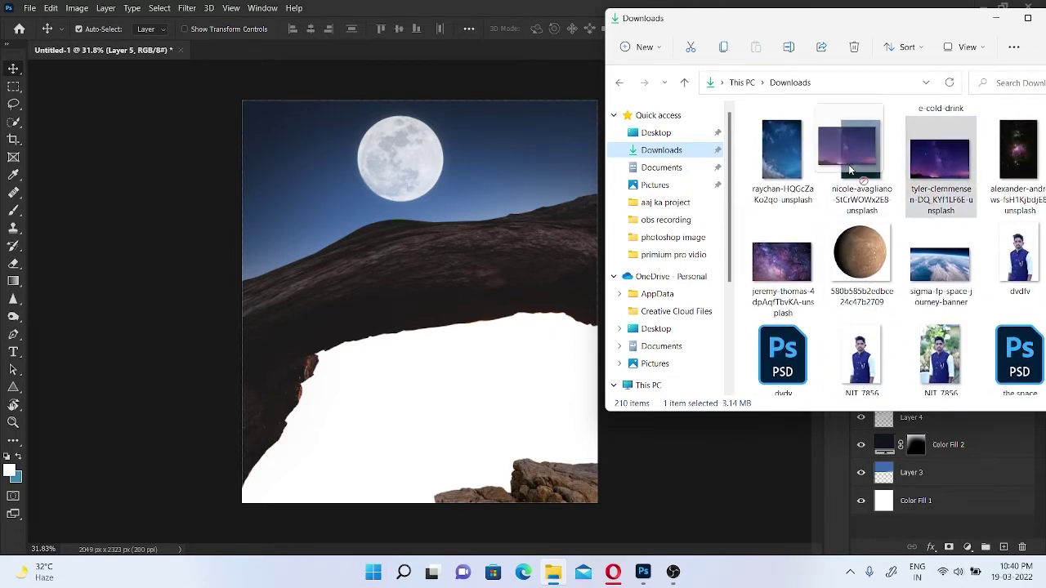
pyautogui.moveTo(911, 163); pyautogui.dragTo(490, 234)
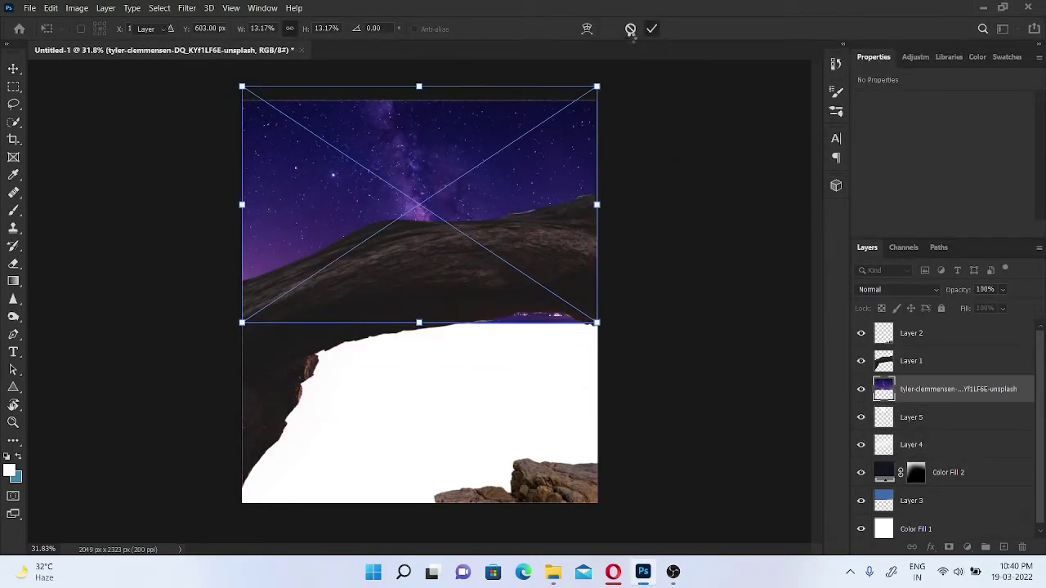
pyautogui.click(651, 28)
# - Desaturate the star photo with Hue/Saturation -100 and darken its midtones with Levels
pyautogui.click(77, 8)
pyautogui.click(245, 108)
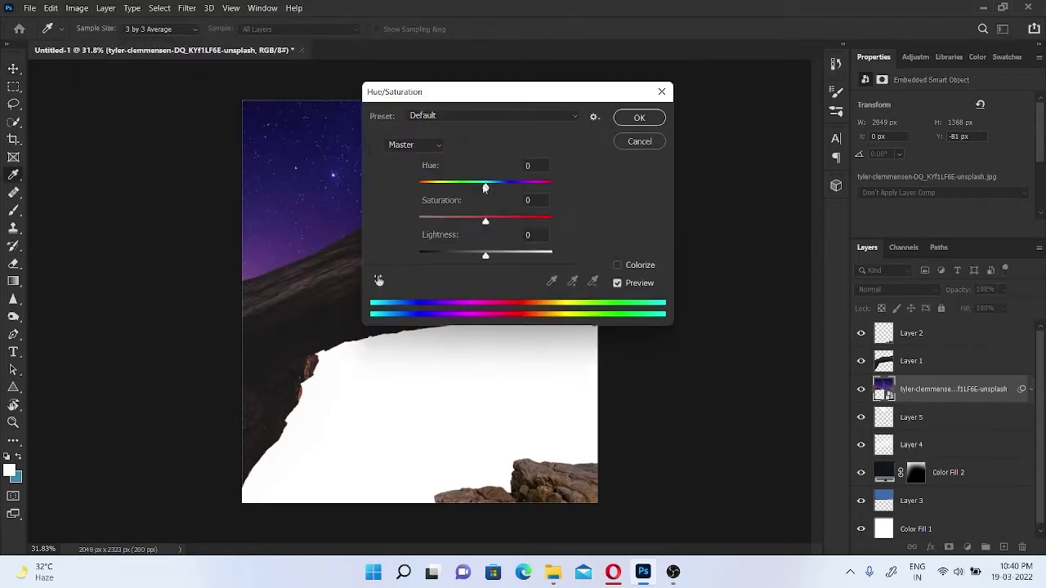
pyautogui.moveTo(486, 218); pyautogui.dragTo(420, 217)
pyautogui.click(634, 114)
pyautogui.hotkey('ctrl', 'l')
pyautogui.moveTo(490, 88); pyautogui.dragTo(731, 63)
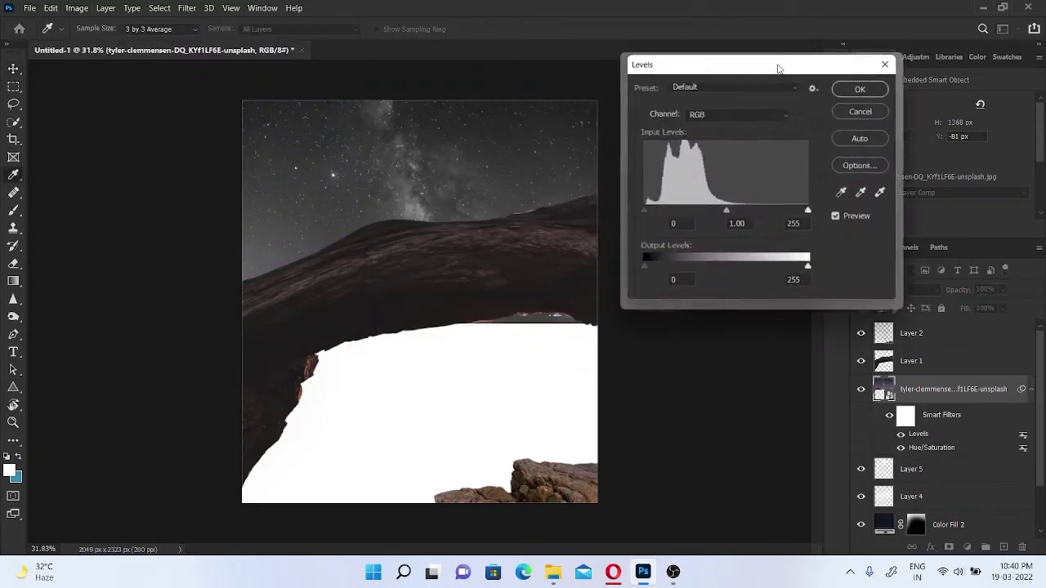
pyautogui.moveTo(721, 214); pyautogui.dragTo(741, 214)
pyautogui.click(860, 89)
# - Set the star photo to Screen, add a black mask, and paint some stars back in white
pyautogui.click(887, 289)
pyautogui.click(866, 325)
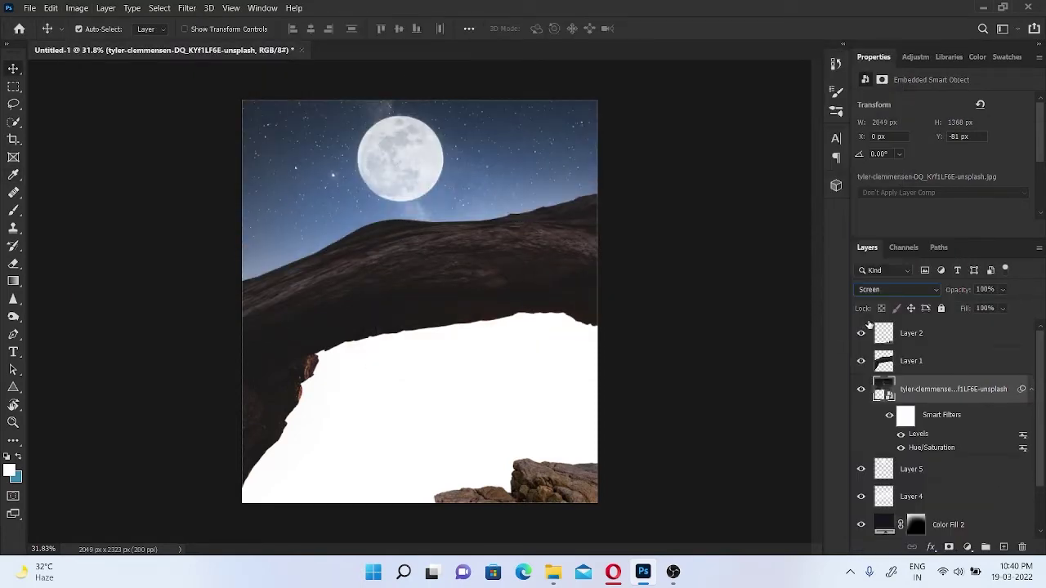
pyautogui.keyDown('alt'); pyautogui.click(948, 547); pyautogui.keyUp('alt')
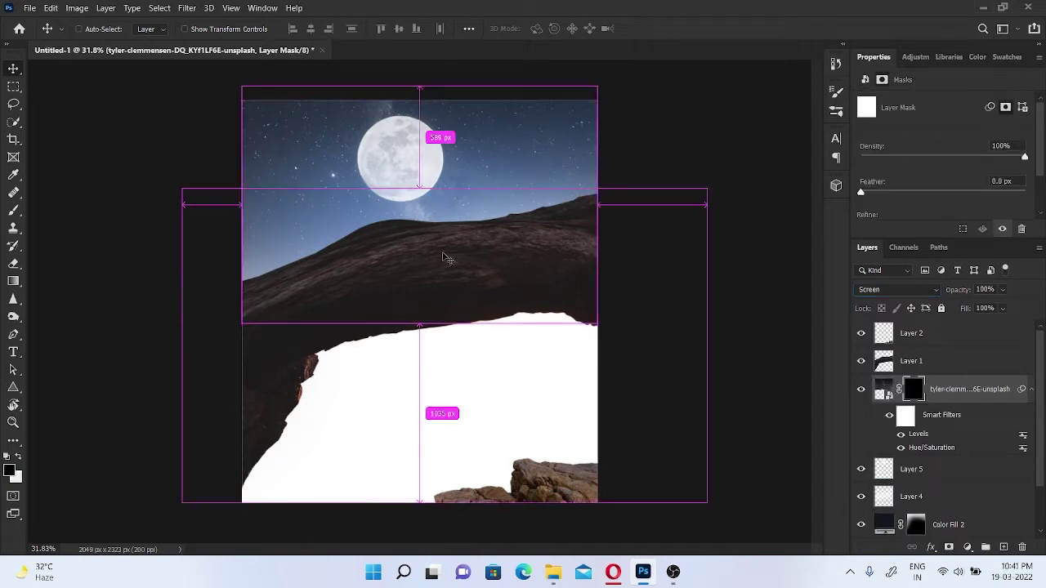
pyautogui.press('b')
pyautogui.press(']')
pyautogui.press(']')
pyautogui.press(']')
pyautogui.press('x')
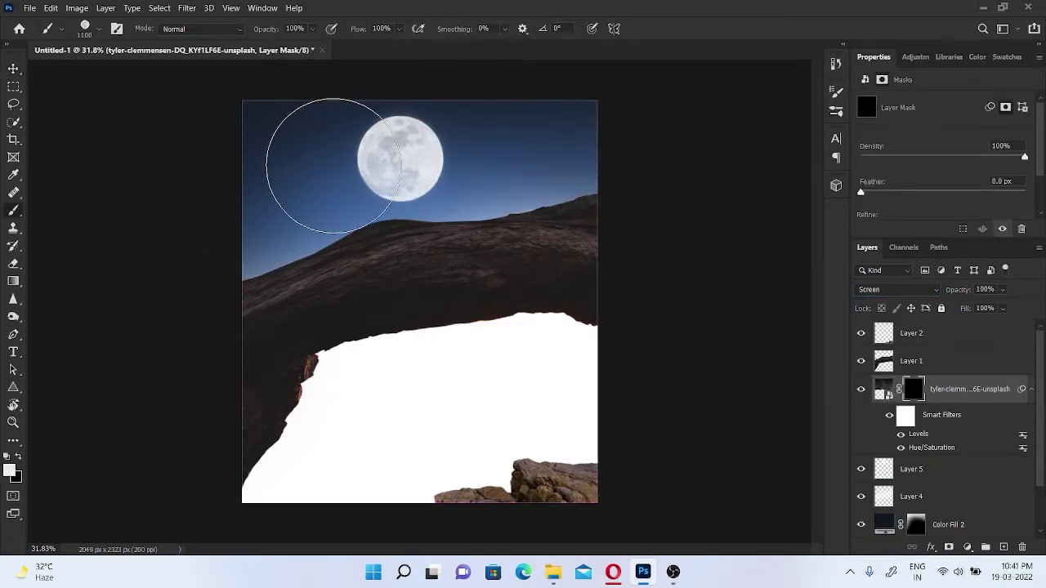
pyautogui.moveTo(325, 159); pyautogui.dragTo(380, 158)
# - Reveal stars across the sky around the moon with a 1200 px white brush
pyautogui.rightClick(441, 170)
pyautogui.scroll(10, 613, 342)
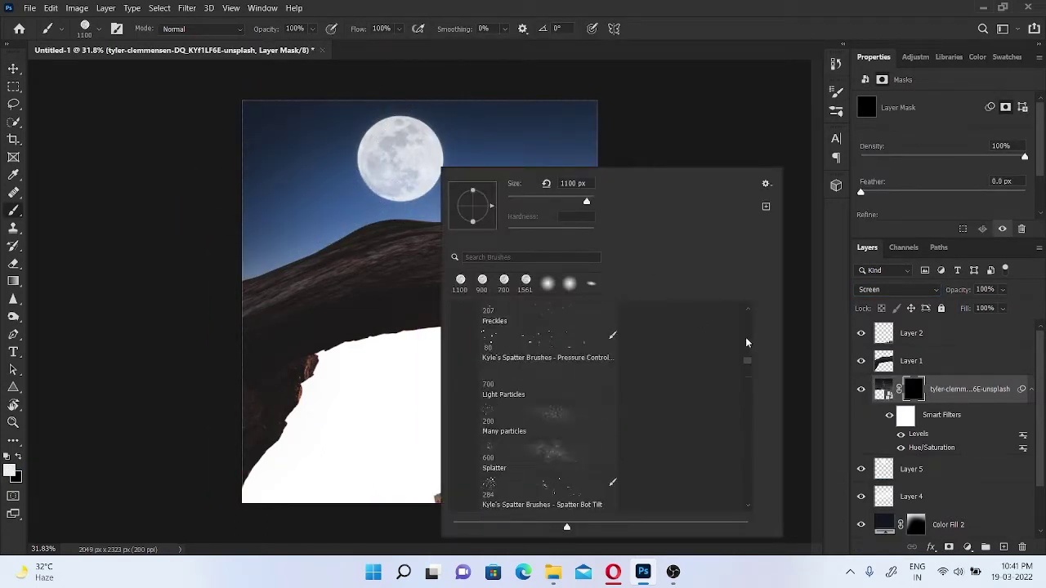
pyautogui.click(318, 181)
pyautogui.rightClick(495, 189)
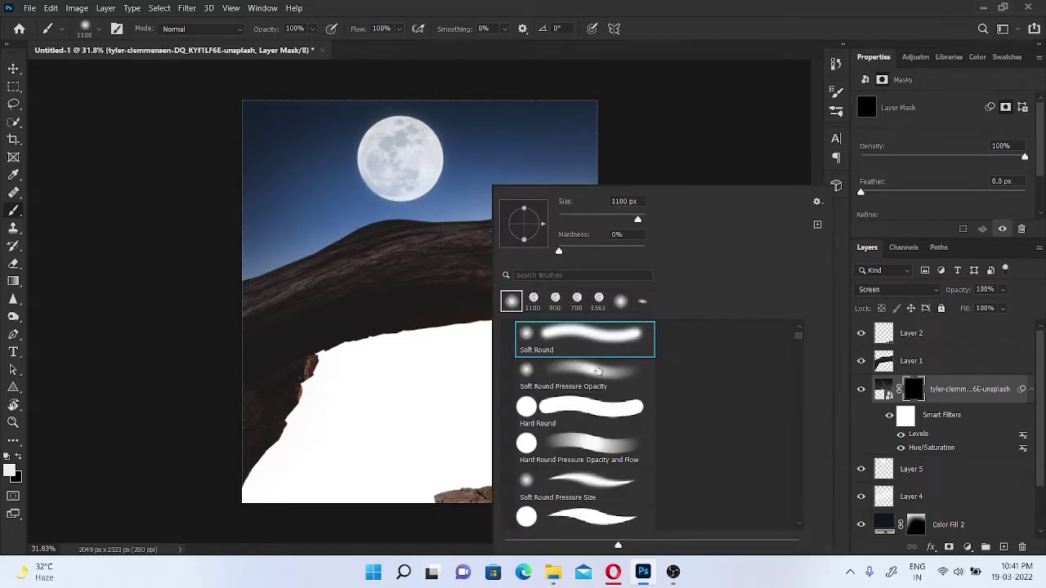
pyautogui.scroll(-2, 700, 336)
pyautogui.press(']')
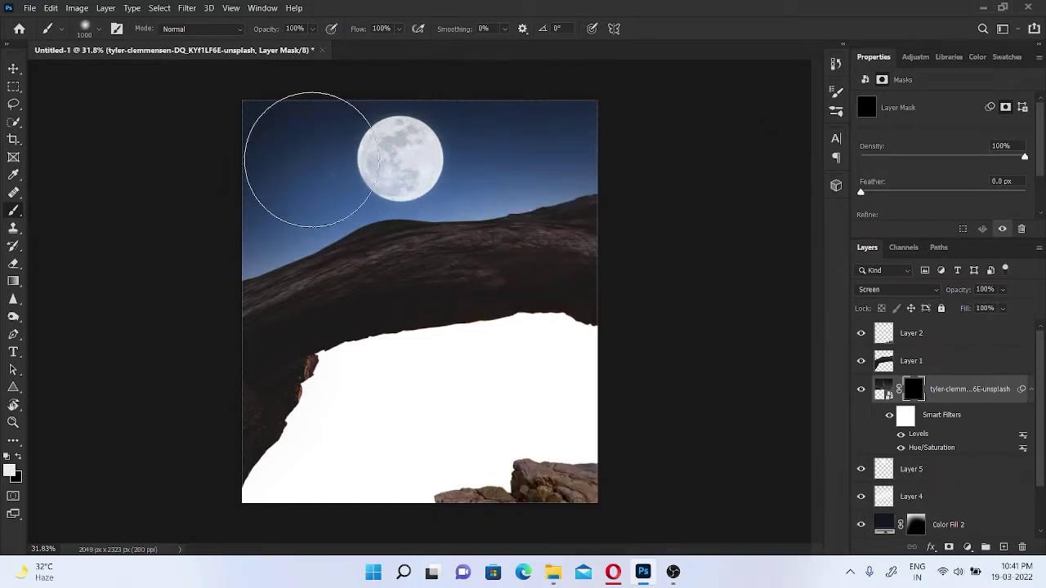
pyautogui.moveTo(437, 157)
pyautogui.mouseDown()
pyautogui.moveTo(528, 112)
pyautogui.moveTo(408, 154)
pyautogui.moveTo(523, 128)
pyautogui.moveTo(292, 172)
pyautogui.mouseUp()
pyautogui.press('v')
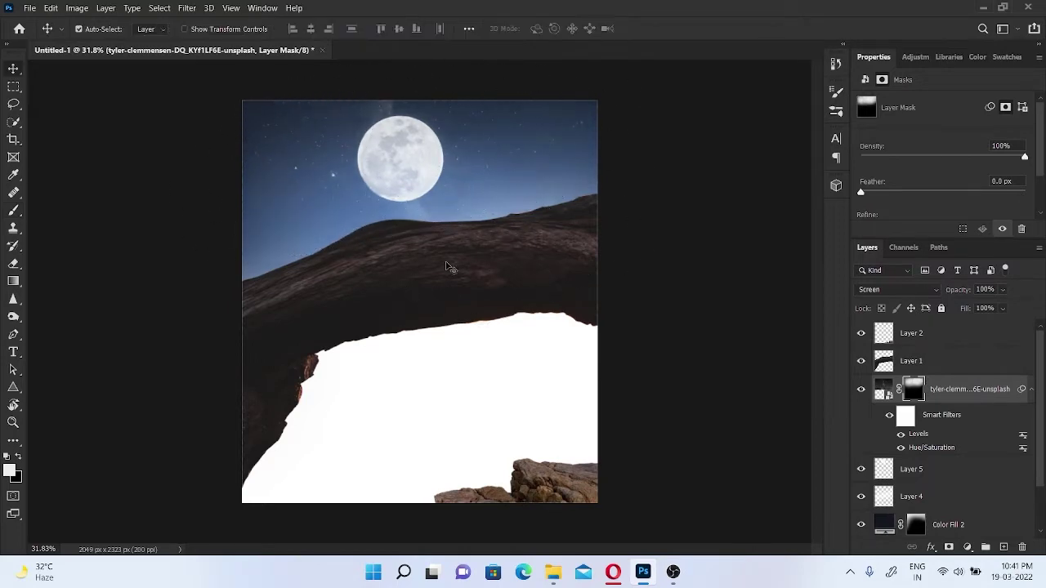
pyautogui.keyDown('alt'); pyautogui.scroll(-1, 446, 311); pyautogui.keyUp('alt')
pyautogui.click(553, 571)
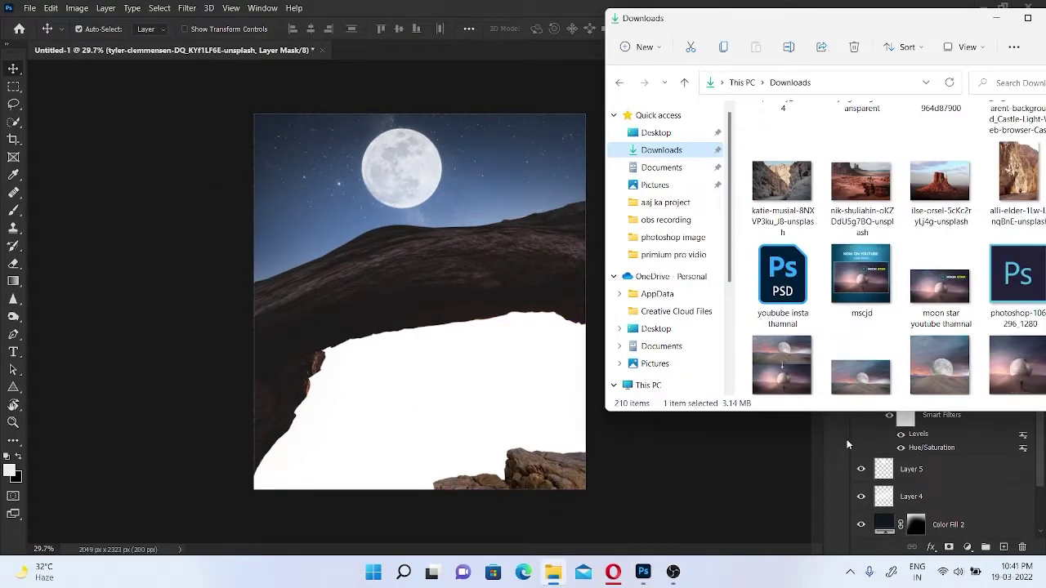
# - Place the landscape photo, enlarged and tilted, under the arch
pyautogui.scroll(-2, 861, 273)
pyautogui.scroll(-1, 861, 274)
pyautogui.moveTo(861, 274)
pyautogui.mouseDown()
pyautogui.moveTo(814, 302)
pyautogui.moveTo(450, 436)
pyautogui.mouseUp()
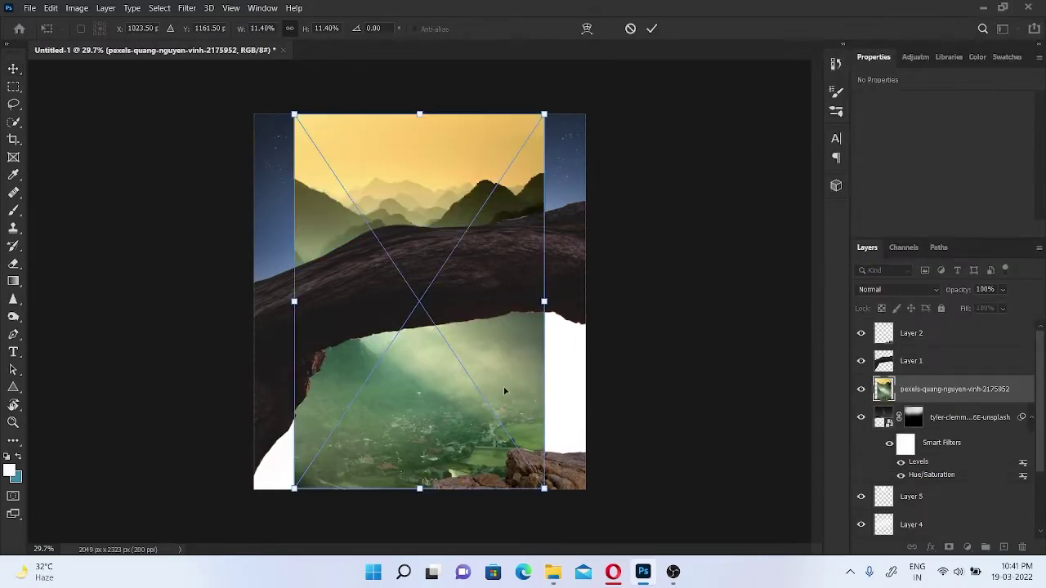
pyautogui.moveTo(636, 424)
pyautogui.mouseDown()
pyautogui.moveTo(681, 437)
pyautogui.moveTo(710, 408)
pyautogui.moveTo(705, 420)
pyautogui.mouseUp()
pyautogui.moveTo(460, 474)
pyautogui.mouseDown()
pyautogui.moveTo(477, 497)
pyautogui.moveTo(466, 503)
pyautogui.mouseUp()
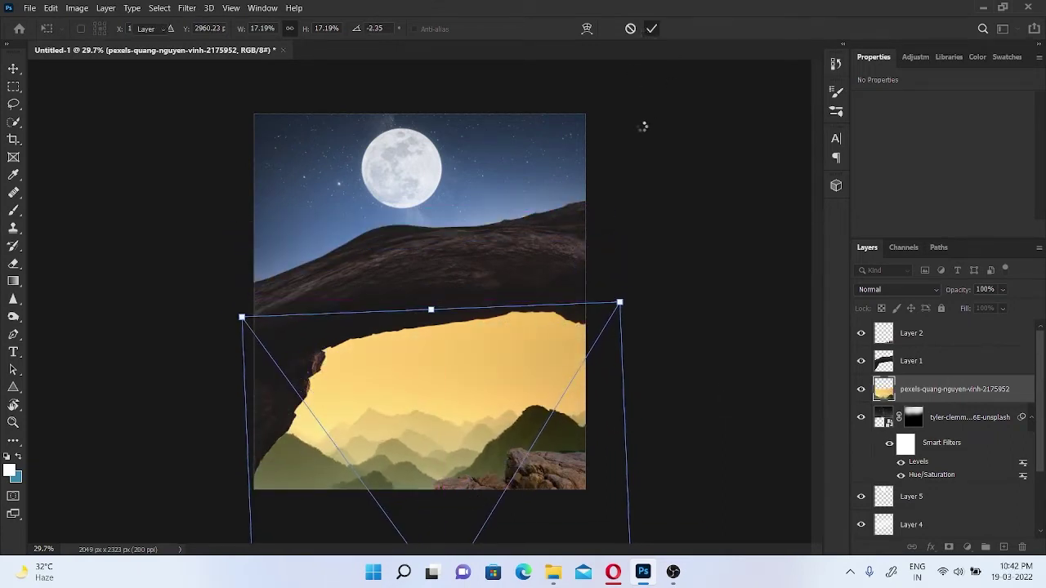
pyautogui.press('Return')
# - Mask the landscape and fade its yellow sky inside the arch using a quick selection
pyautogui.click(948, 546)
pyautogui.press('b')
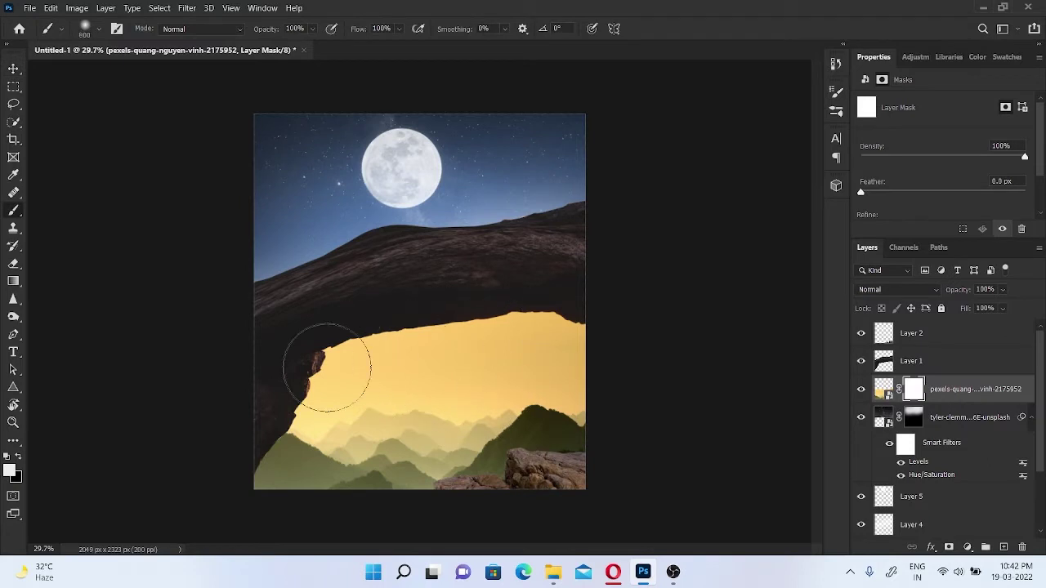
pyautogui.press('w')
pyautogui.moveTo(359, 372); pyautogui.dragTo(369, 395)
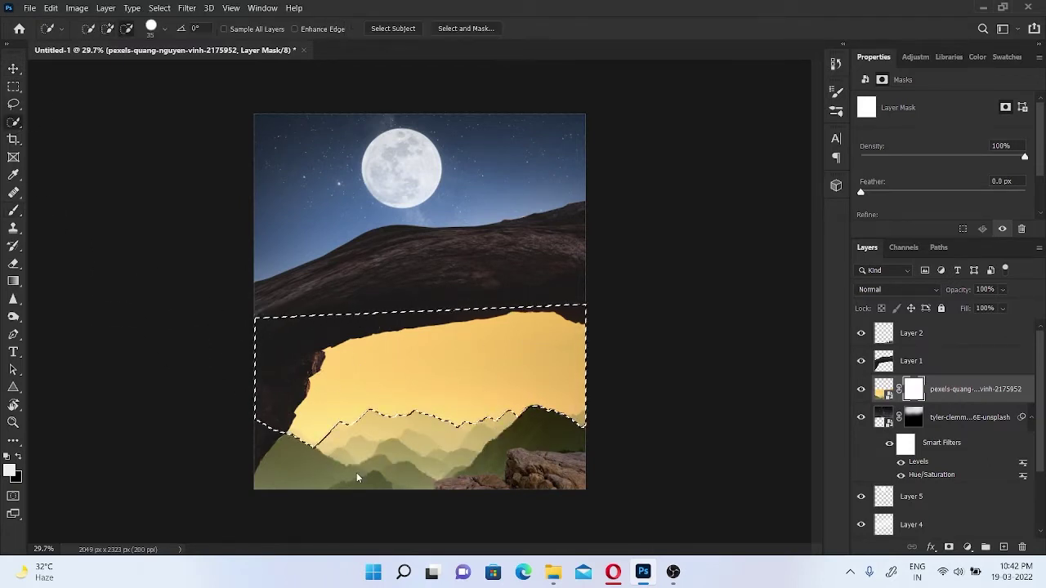
pyautogui.press('b')
pyautogui.press(']')
pyautogui.press(']')
pyautogui.press(']')
pyautogui.moveTo(499, 372)
pyautogui.mouseDown()
pyautogui.moveTo(420, 389)
pyautogui.moveTo(315, 369)
pyautogui.mouseUp()
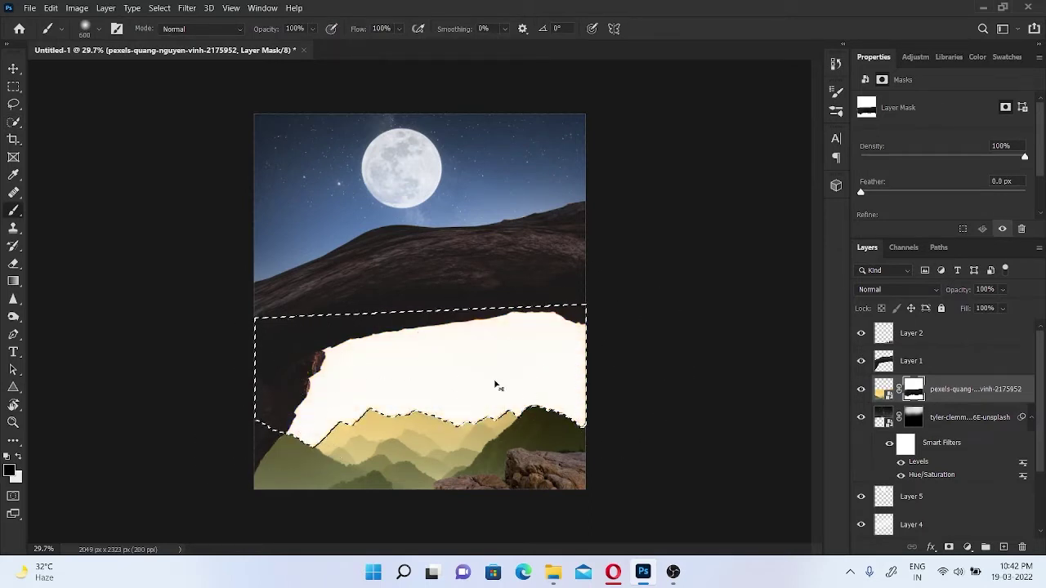
pyautogui.hotkey('ctrl', 'd')
pyautogui.press('v')
pyautogui.click(553, 572)
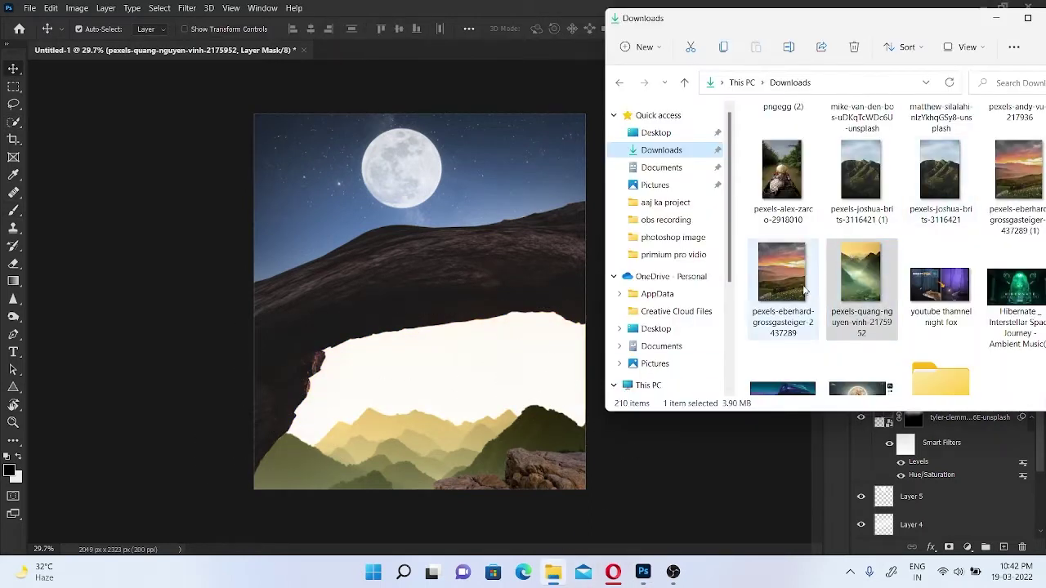
# - Place the sunset mountain photo below the hazy mountains layer
pyautogui.moveTo(804, 290); pyautogui.dragTo(497, 387)
pyautogui.press('Return')
pyautogui.hotkey('ctrl', '[')
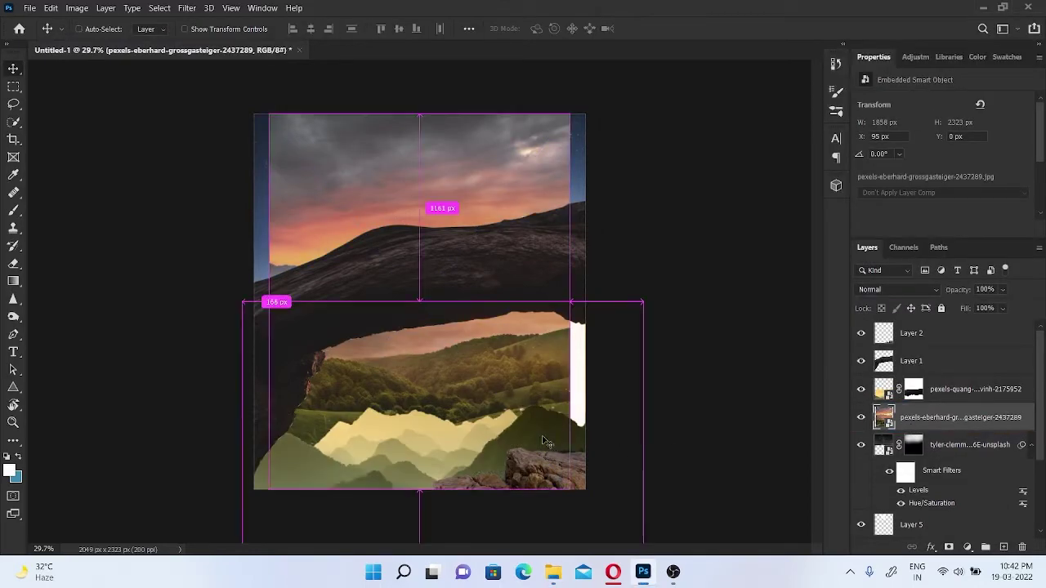
pyautogui.moveTo(546, 441); pyautogui.dragTo(547, 474)
# - Scale, lower and slightly tilt the sunset photo to fill the arch opening
pyautogui.hotkey('ctrl', 't')
pyautogui.moveTo(495, 411)
pyautogui.mouseDown()
pyautogui.moveTo(505, 429)
pyautogui.moveTo(481, 442)
pyautogui.moveTo(490, 456)
pyautogui.mouseUp()
pyautogui.hotkey('ctrl', '-')
pyautogui.moveTo(633, 343); pyautogui.dragTo(634, 361)
pyautogui.moveTo(556, 418); pyautogui.dragTo(559, 417)
pyautogui.click(651, 29)
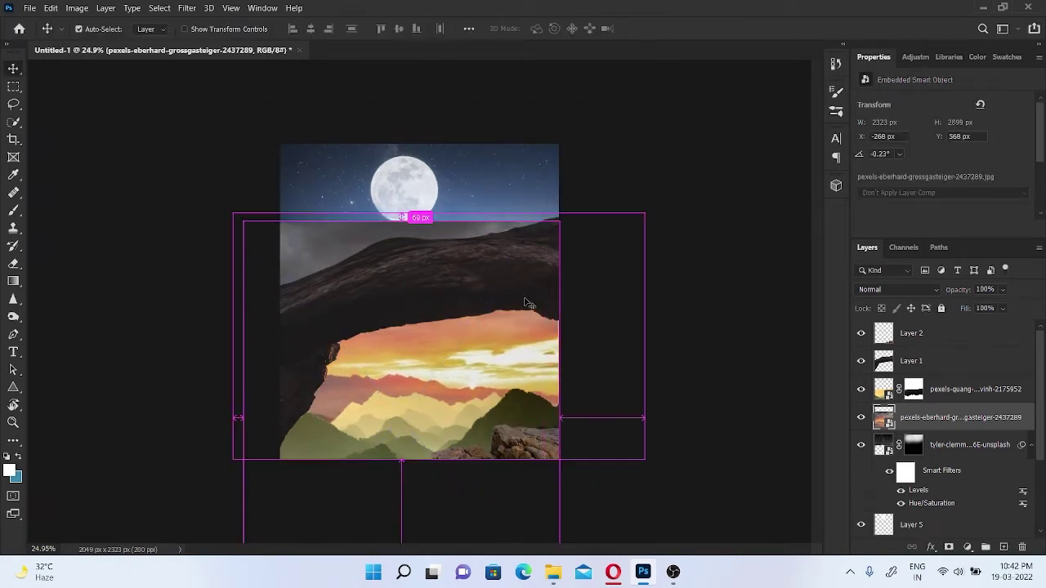
pyautogui.moveTo(527, 304); pyautogui.dragTo(527, 304)
pyautogui.hotkey('ctrl', '0')
# - Mask the sunset photo and paint out the hard sky seam above the arch
pyautogui.click(949, 547)
pyautogui.press('b')
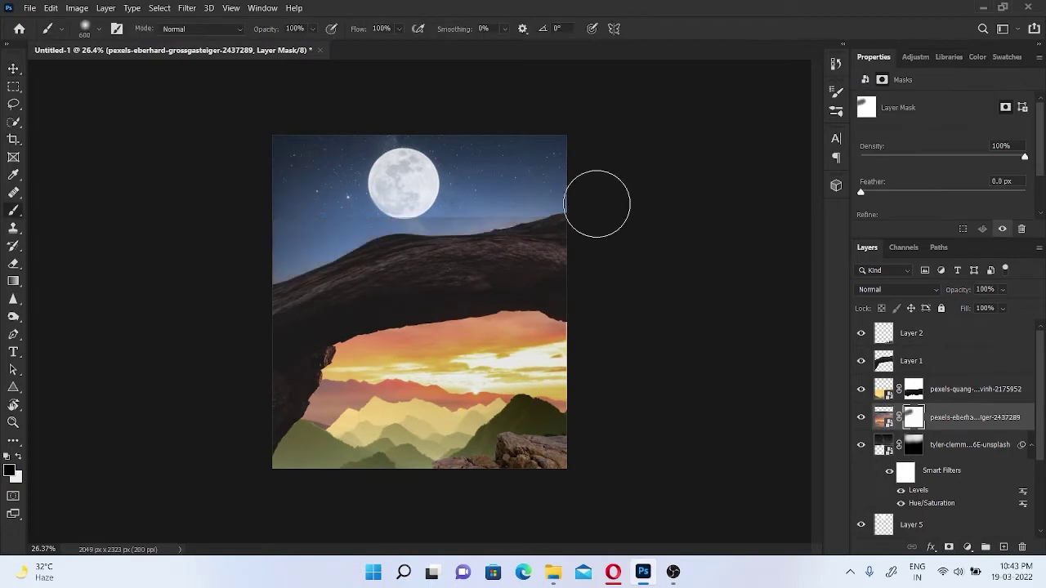
pyautogui.moveTo(597, 203); pyautogui.dragTo(460, 247)
pyautogui.press('[')
pyautogui.press('[')
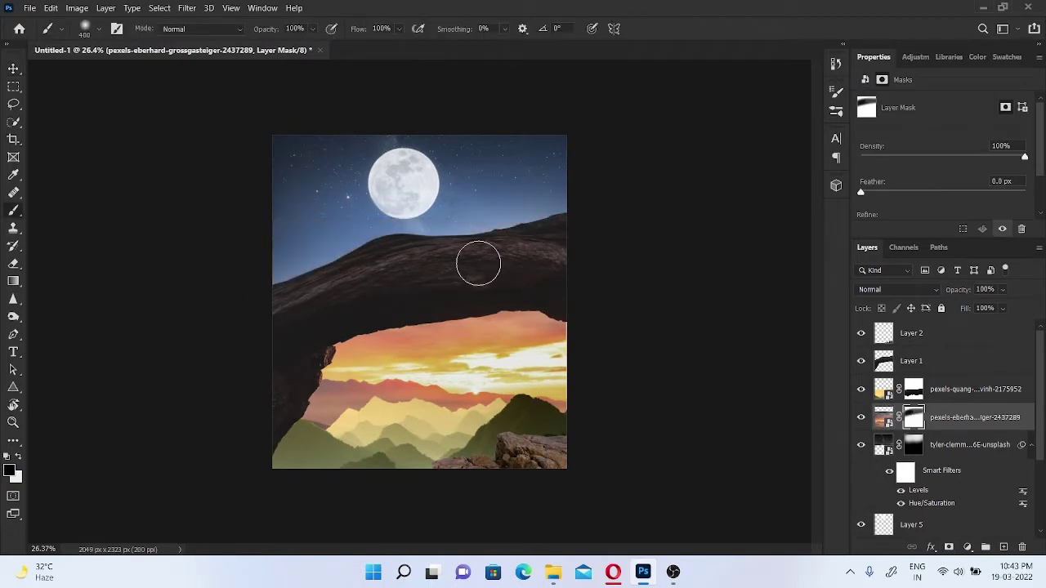
pyautogui.press(']')
# - Paint the hazy mountain layer's mask to fade the mountains into soft haze
pyautogui.click(884, 389)
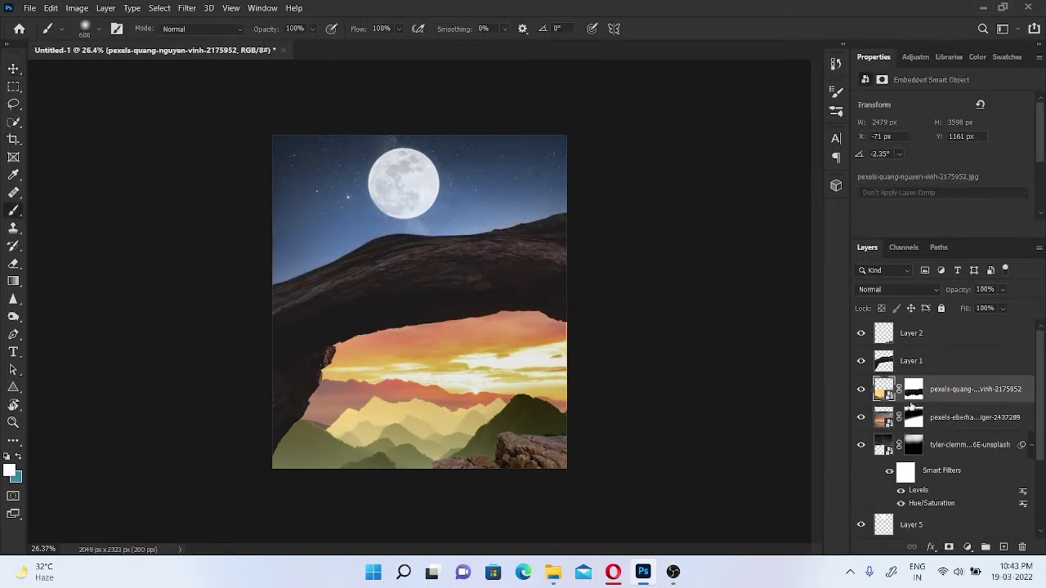
pyautogui.moveTo(344, 408); pyautogui.dragTo(458, 398)
pyautogui.press('[')
pyautogui.press('[')
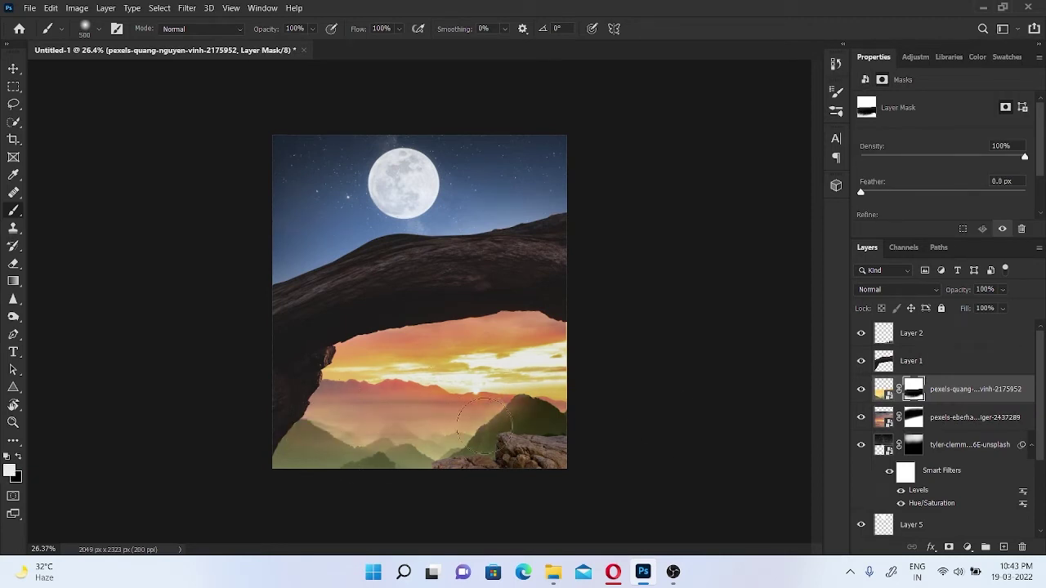
pyautogui.moveTo(470, 417); pyautogui.dragTo(304, 385)
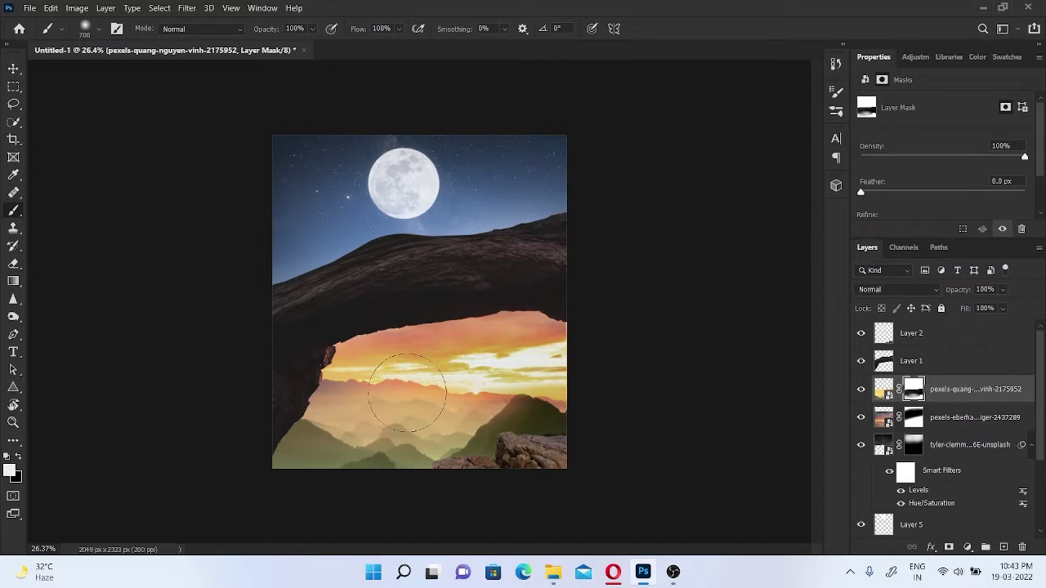
pyautogui.press('x')
pyautogui.press(']')
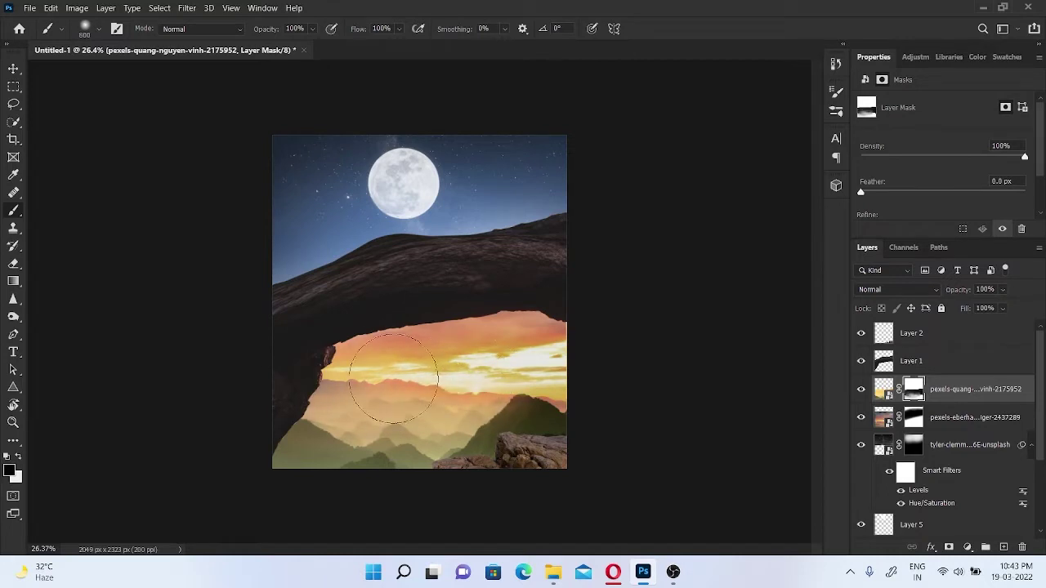
pyautogui.click(968, 547)
# - Add Color Balance 1 shifting midtones, highlights and shadows toward red
pyautogui.click(973, 425)
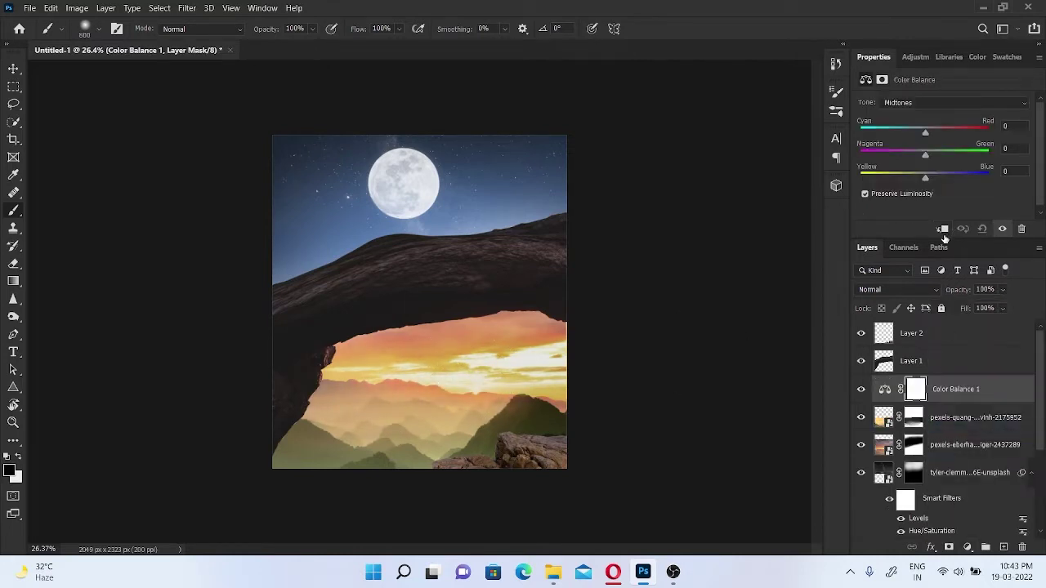
pyautogui.moveTo(925, 130); pyautogui.dragTo(938, 131)
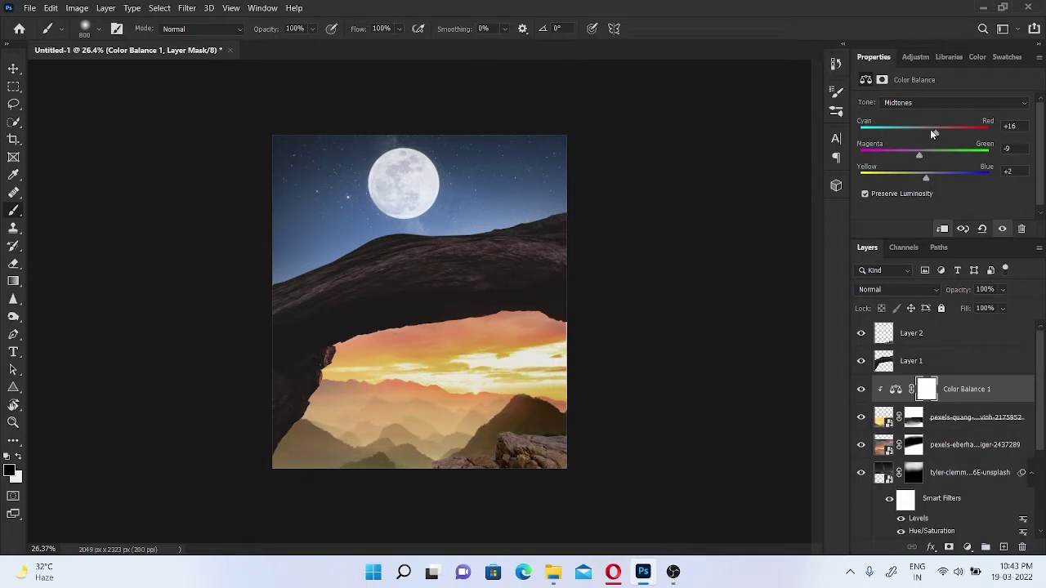
pyautogui.click(948, 103)
pyautogui.click(932, 133)
pyautogui.click(948, 103)
pyautogui.click(899, 109)
pyautogui.moveTo(925, 132)
pyautogui.mouseDown()
pyautogui.moveTo(912, 140)
pyautogui.moveTo(931, 172)
pyautogui.moveTo(929, 155)
pyautogui.mouseUp()
pyautogui.press('v')
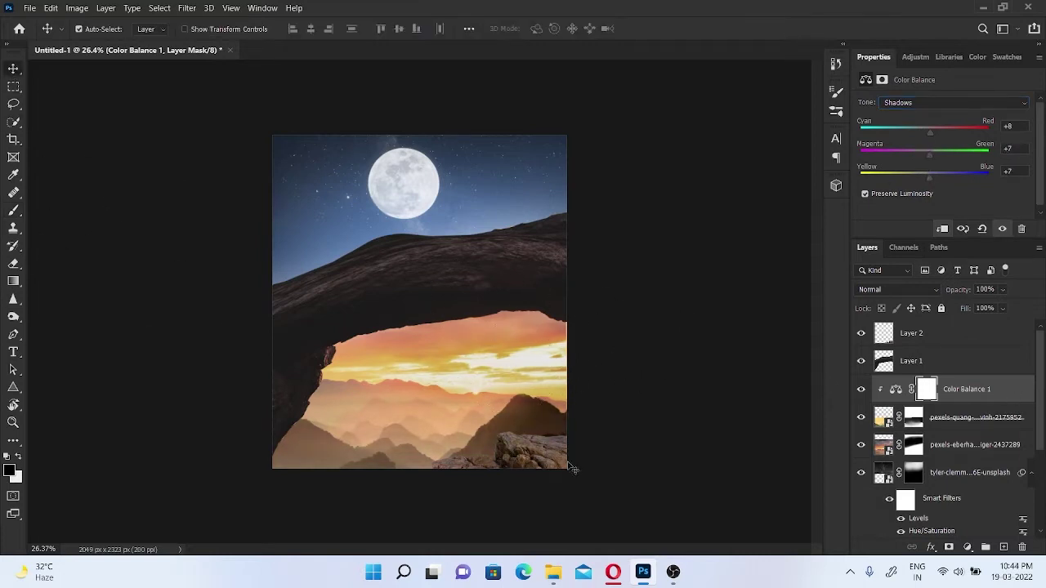
# - Place the pngegg (2) palm cutout in the upper left sky, scaled and tilted 20°
pyautogui.click(553, 572)
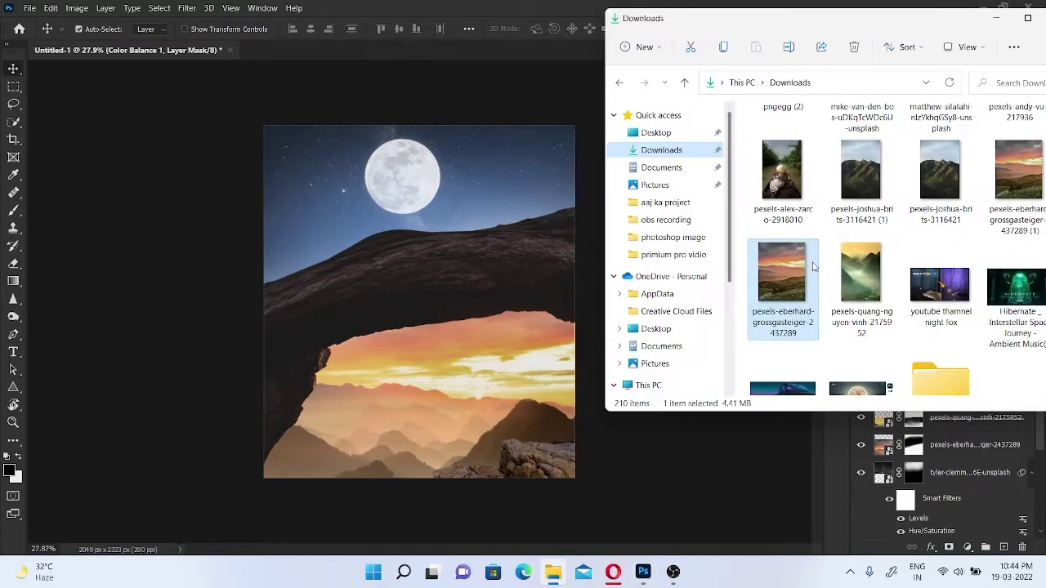
pyautogui.scroll(-3, 866, 286)
pyautogui.scroll(3, 868, 331)
pyautogui.scroll(-3, 868, 331)
pyautogui.moveTo(712, 502); pyautogui.dragTo(423, 429)
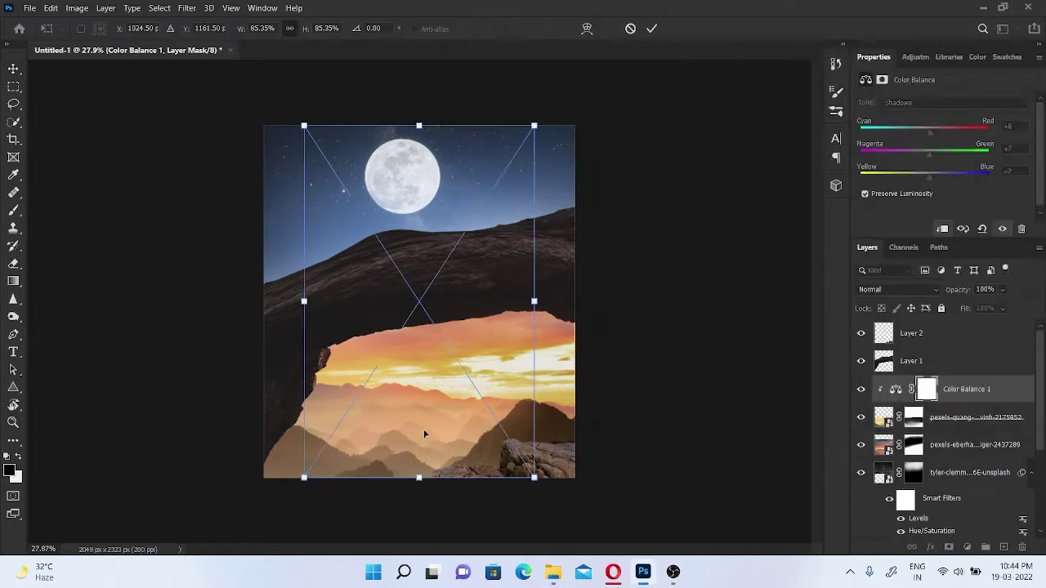
pyautogui.moveTo(537, 478); pyautogui.dragTo(313, 337)
pyautogui.moveTo(301, 220); pyautogui.dragTo(294, 105)
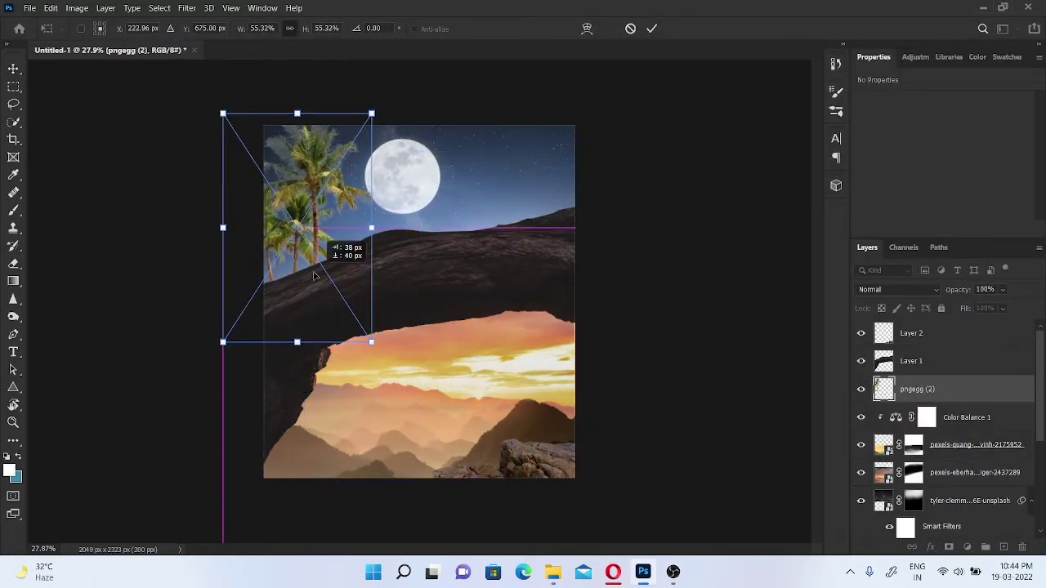
pyautogui.moveTo(343, 360); pyautogui.dragTo(288, 310)
pyautogui.press('Return')
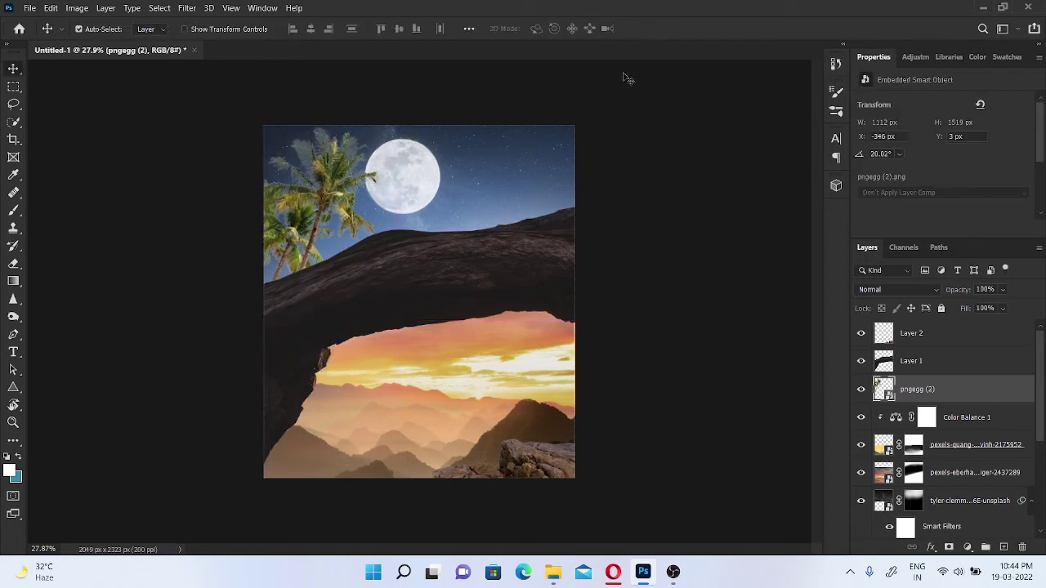
# - Clip a Levels adjustment to the palm trees to darken them
pyautogui.click(966, 546)
pyautogui.click(951, 367)
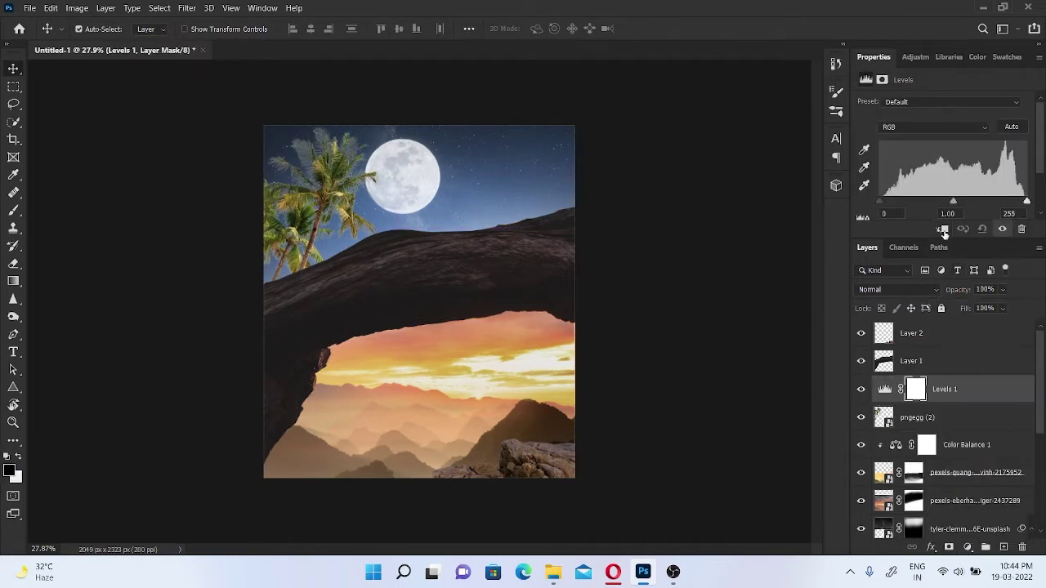
pyautogui.hotkey('ctrl', 'alt', 'g')
pyautogui.click(955, 417)
# - Add a Color Balance adjustment above the palms, then delete it
pyautogui.click(967, 546)
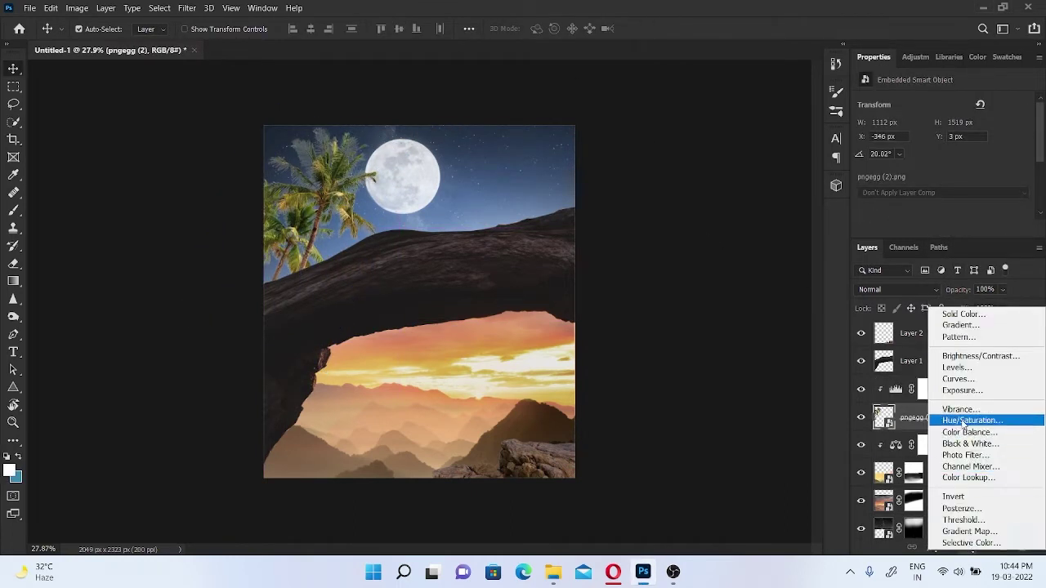
pyautogui.click(960, 427)
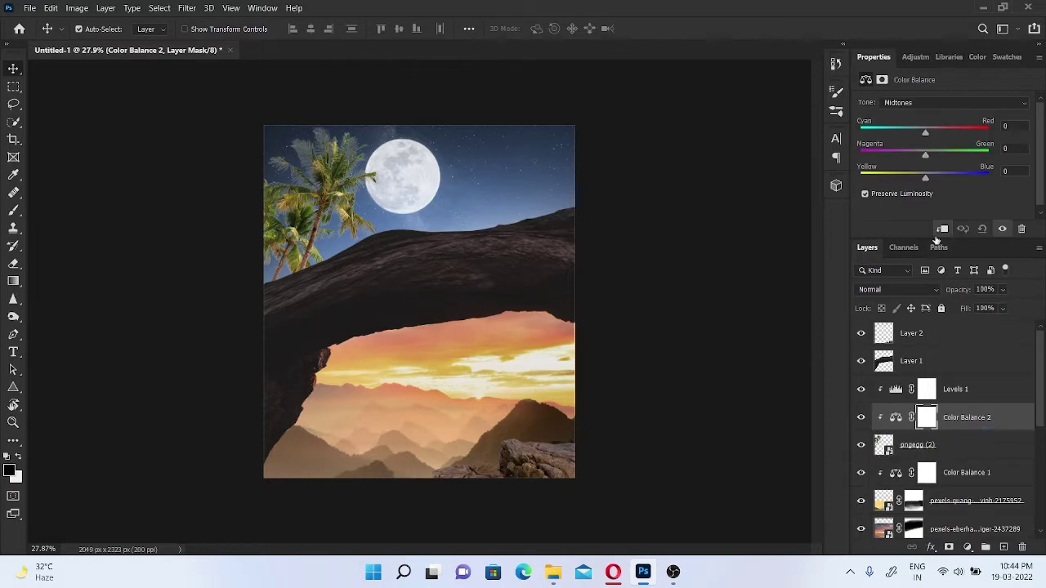
pyautogui.click(948, 102)
pyautogui.click(951, 147)
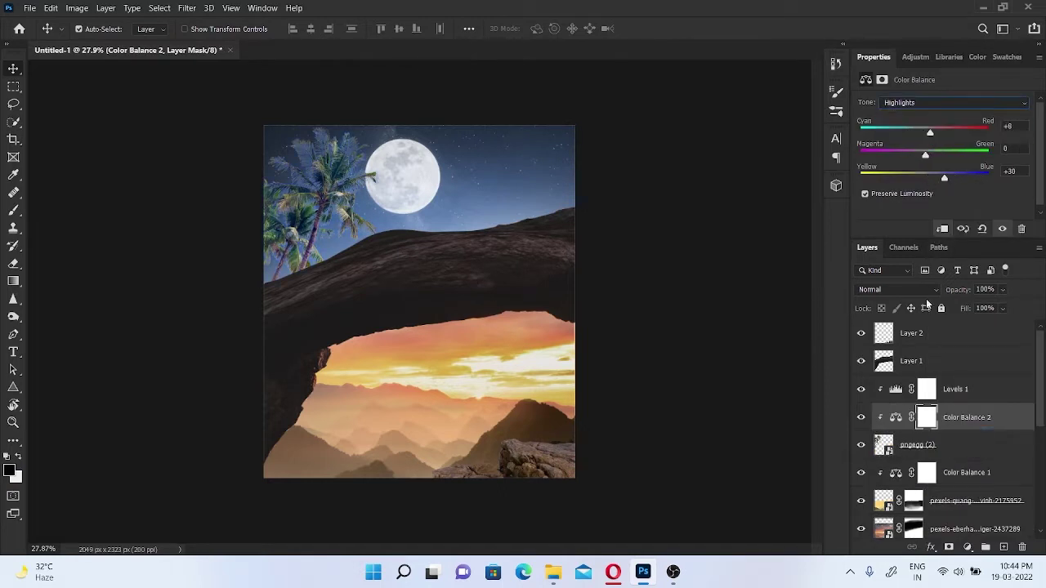
pyautogui.moveTo(951, 389); pyautogui.dragTo(951, 426)
pyautogui.scroll(-2, 946, 163)
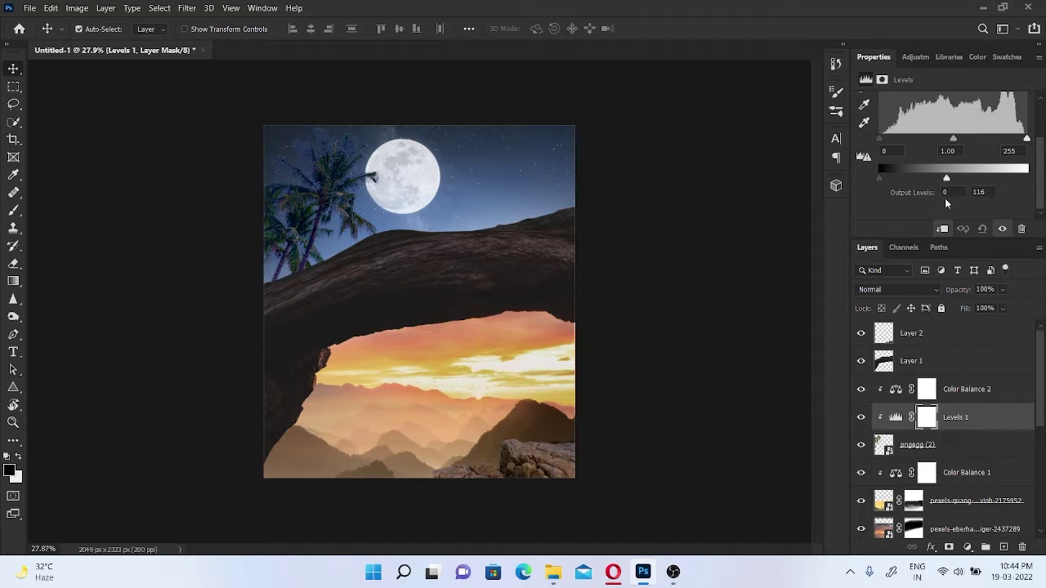
pyautogui.hotkey('alt', ']')
pyautogui.press('Delete')
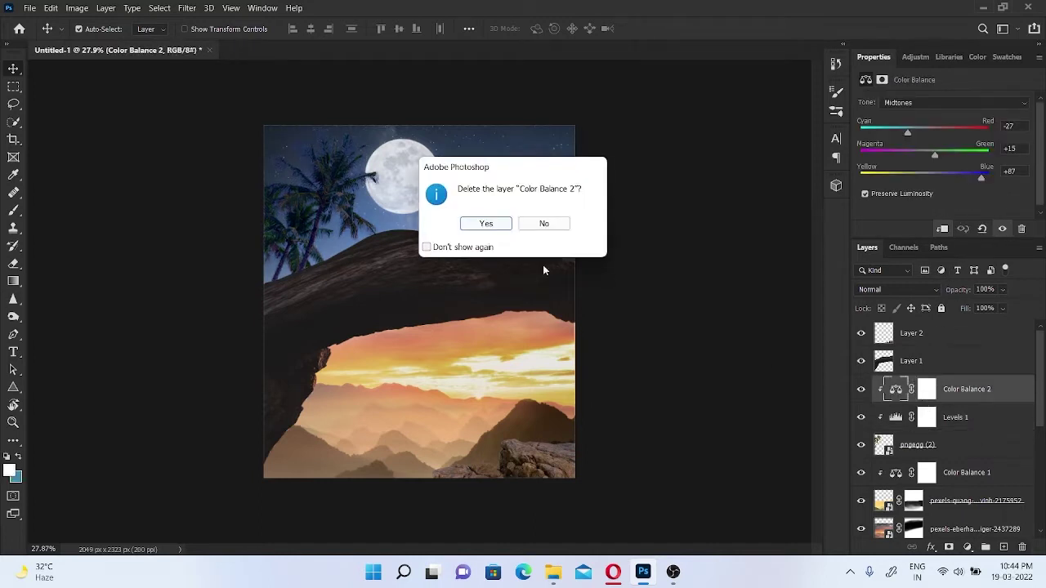
pyautogui.click(485, 223)
pyautogui.scroll(-2, 947, 163)
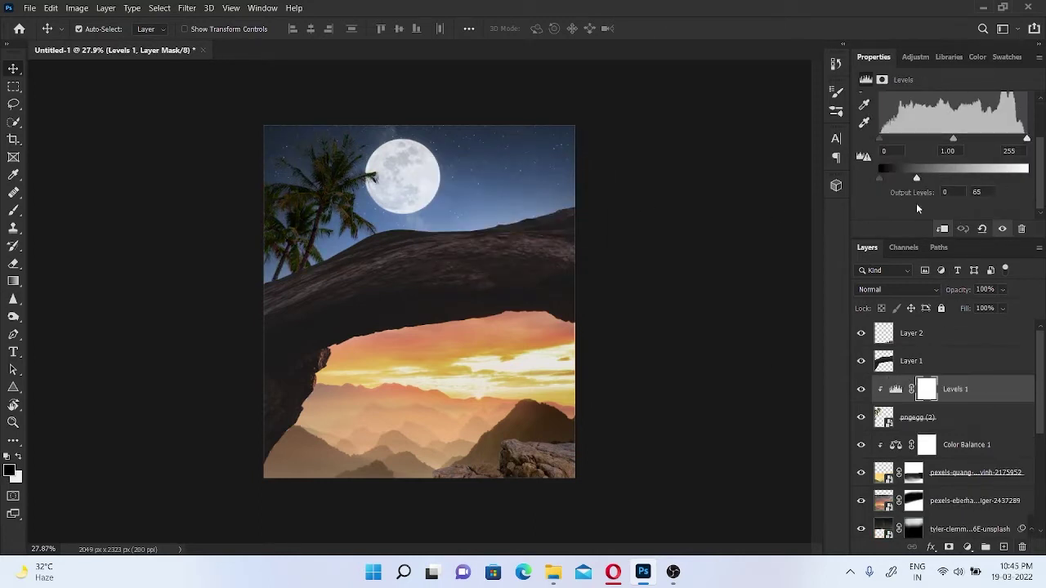
# - Clip Color Balance 2 to the palms: midtones toward blue, shadows toward red and yellow
pyautogui.click(967, 546)
pyautogui.click(956, 430)
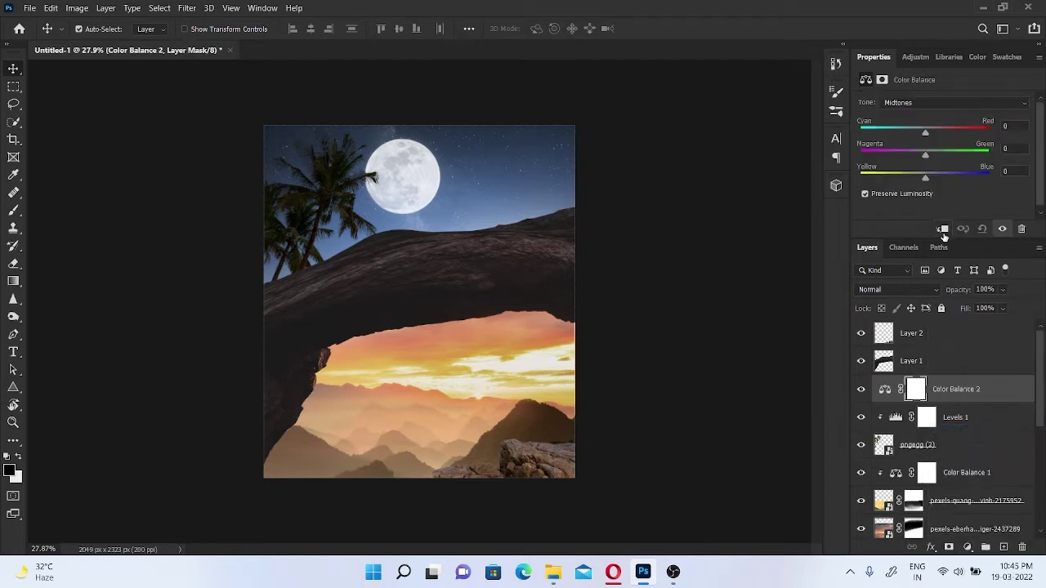
pyautogui.click(943, 229)
pyautogui.moveTo(925, 178); pyautogui.dragTo(935, 178)
pyautogui.click(952, 102)
pyautogui.click(890, 115)
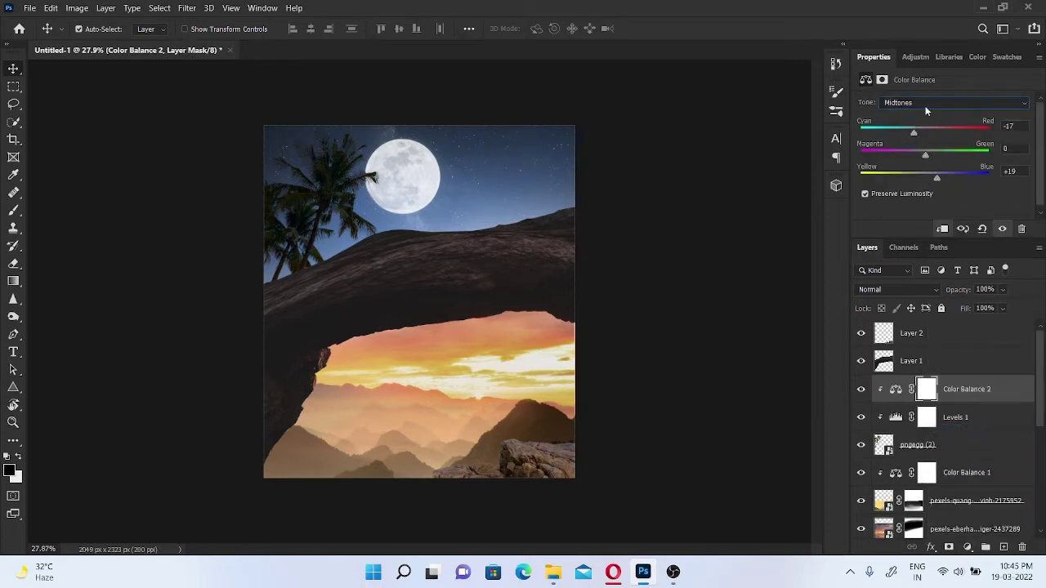
pyautogui.moveTo(924, 130); pyautogui.dragTo(933, 129)
pyautogui.moveTo(925, 176); pyautogui.dragTo(922, 177)
# - Place a second palm tree, pngegg (3), tilted in the upper-right sky from Downloads
pyautogui.click(581, 572)
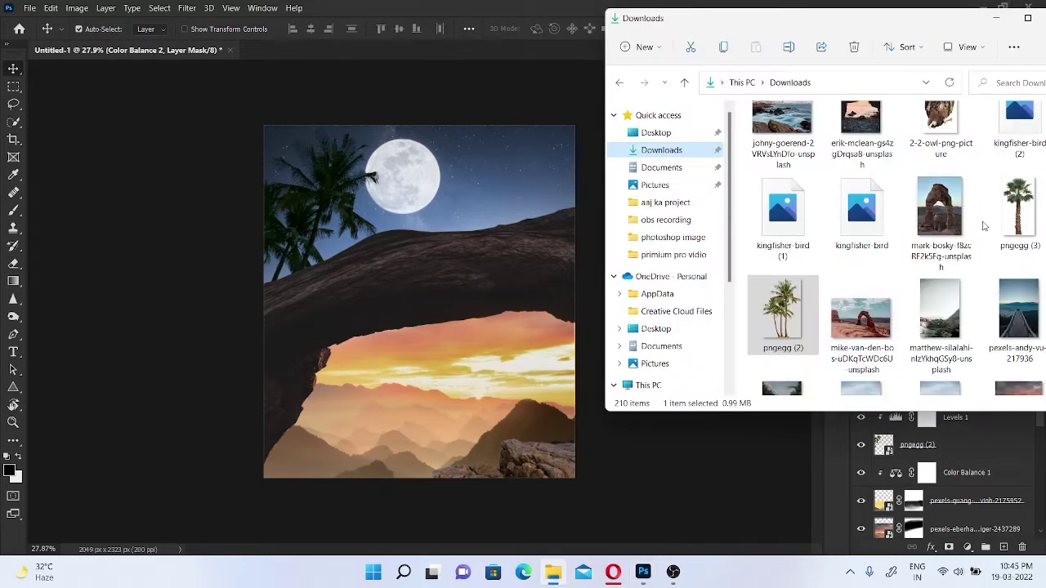
pyautogui.moveTo(783, 315)
pyautogui.mouseDown()
pyautogui.moveTo(573, 226)
pyautogui.moveTo(618, 282)
pyautogui.moveTo(600, 229)
pyautogui.mouseUp()
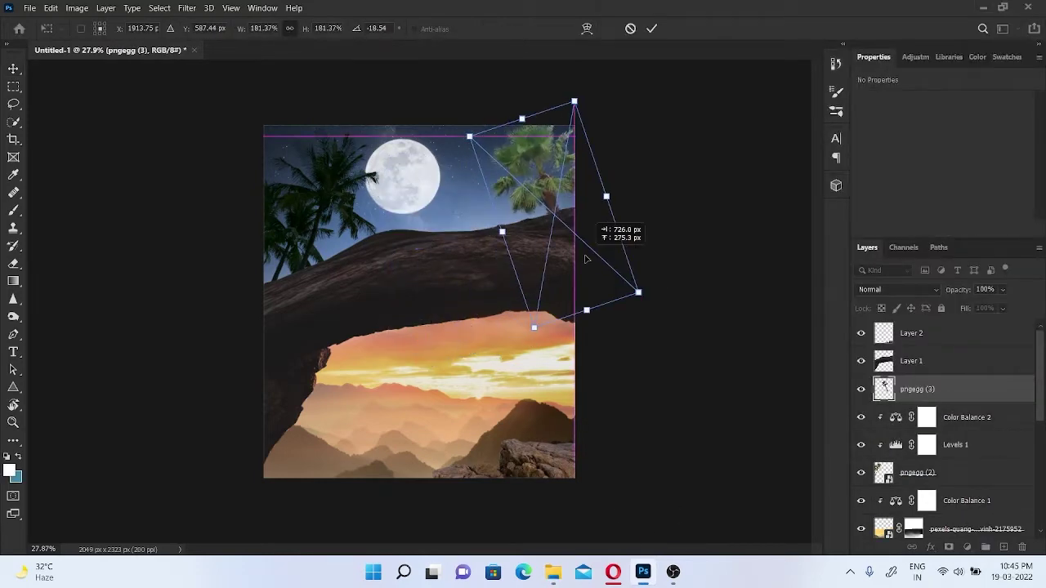
pyautogui.click(652, 28)
# - Clip a Levels 2 adjustment to the new palm, darkening it toward a silhouette
pyautogui.click(967, 547)
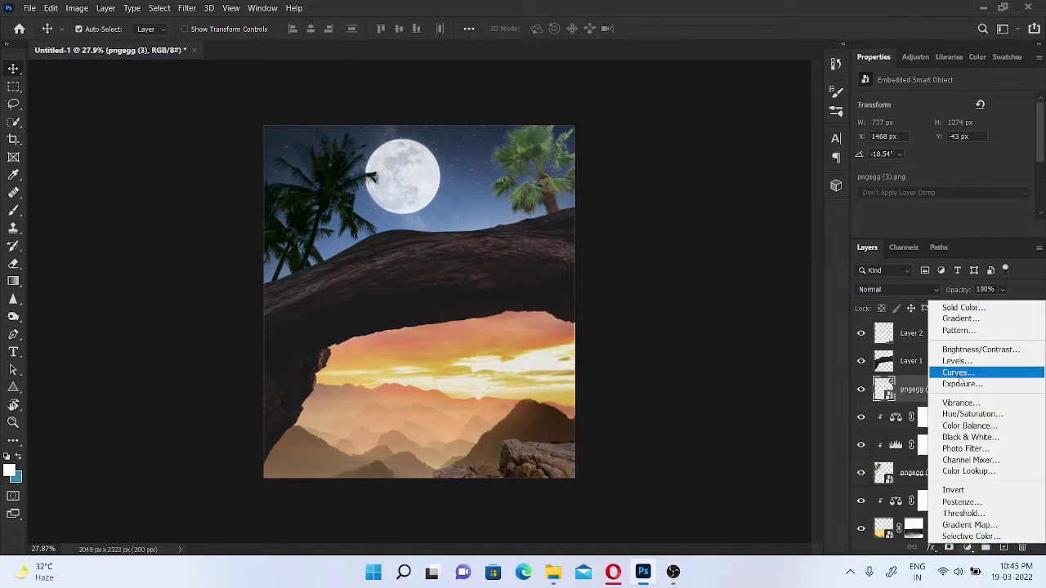
pyautogui.click(951, 357)
pyautogui.hotkey('ctrl', 'alt', 'g')
pyautogui.scroll(-1, 940, 163)
pyautogui.moveTo(1027, 177); pyautogui.dragTo(938, 180)
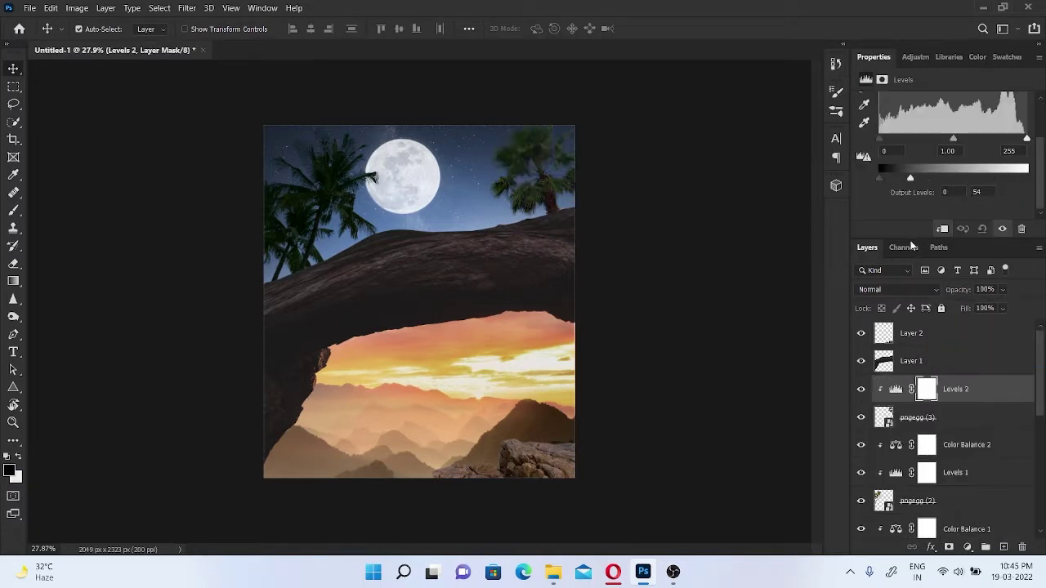
pyautogui.moveTo(911, 247); pyautogui.dragTo(920, 246)
# - Clip Color Balance 3 to the palm: midtones toward blue, highlights Cyan–Red −8
pyautogui.click(967, 547)
pyautogui.click(956, 427)
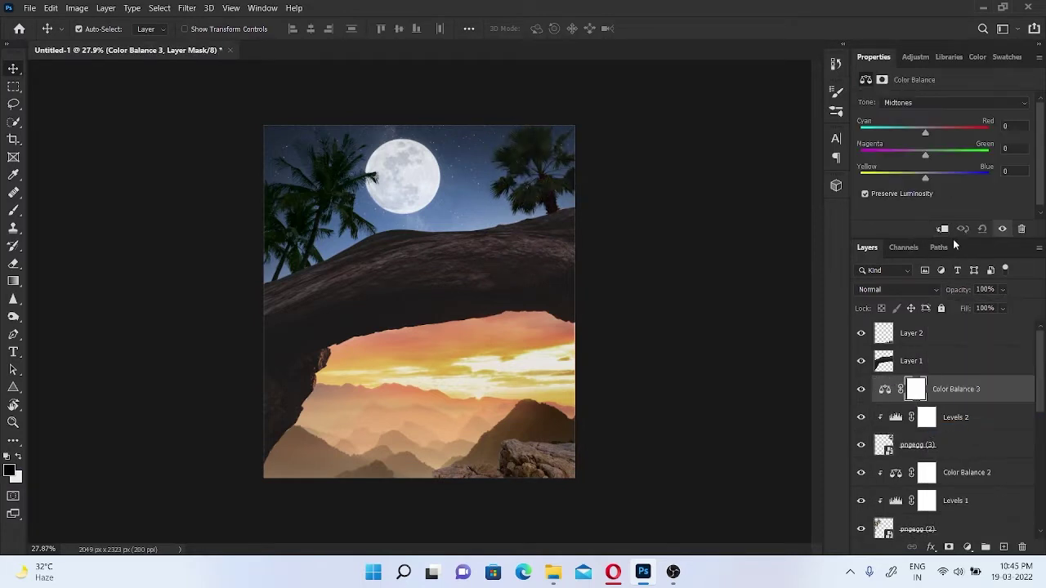
pyautogui.hotkey('ctrl', 'alt', 'g')
pyautogui.moveTo(925, 178); pyautogui.dragTo(937, 180)
pyautogui.click(928, 104)
pyautogui.click(917, 139)
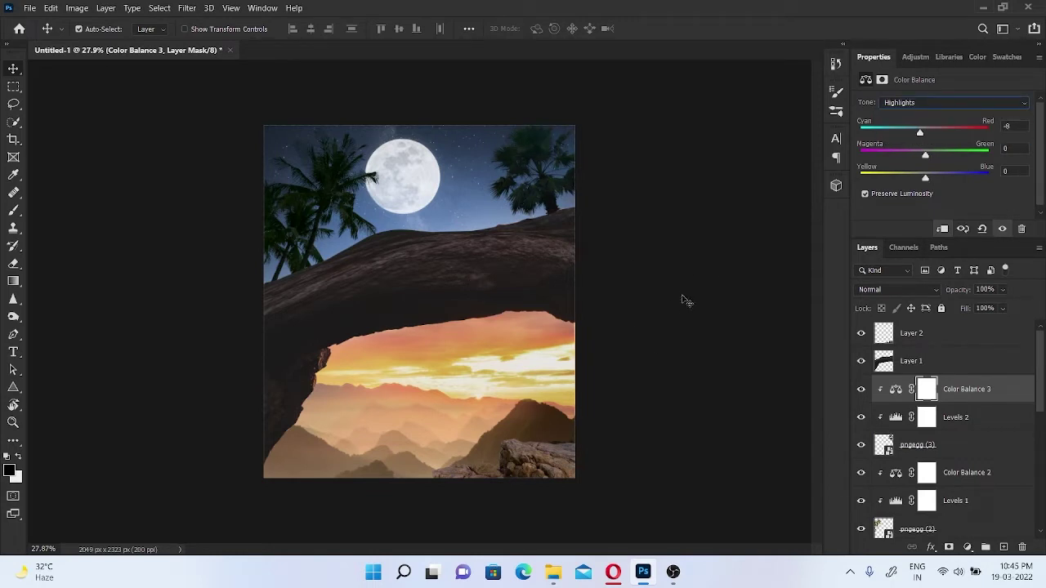
pyautogui.click(948, 445)
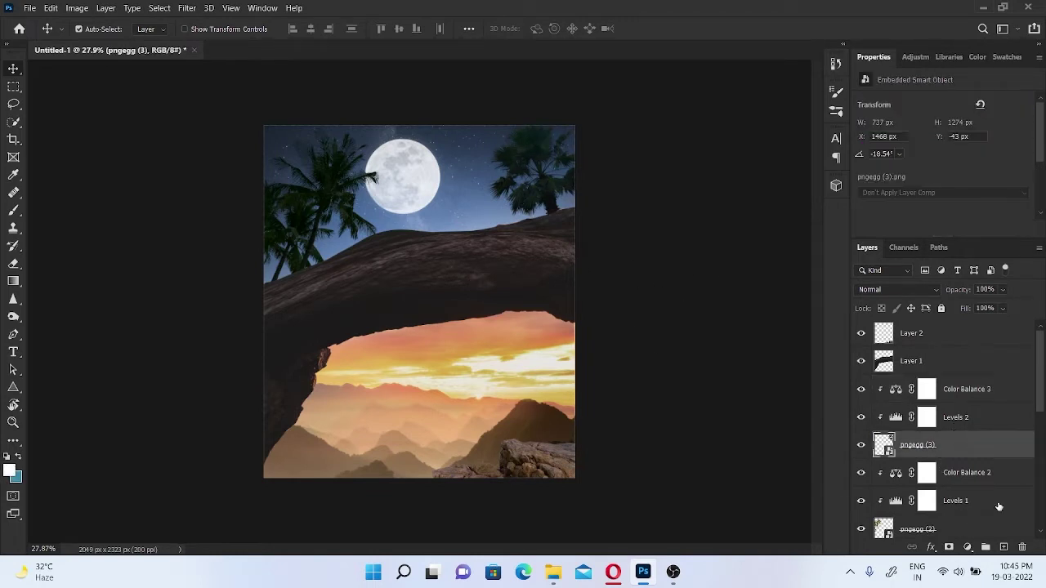
pyautogui.click(952, 417)
# - Add a clipped Layer 6 above Levels 2 and brush the right palms darker
pyautogui.click(1003, 547)
pyautogui.press('b')
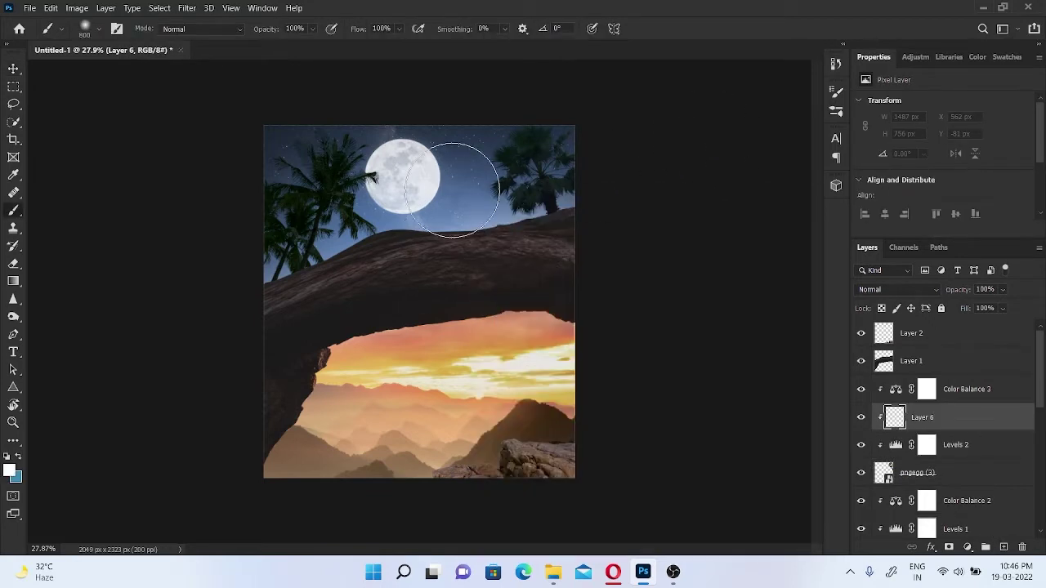
pyautogui.moveTo(360, 178); pyautogui.dragTo(349, 106)
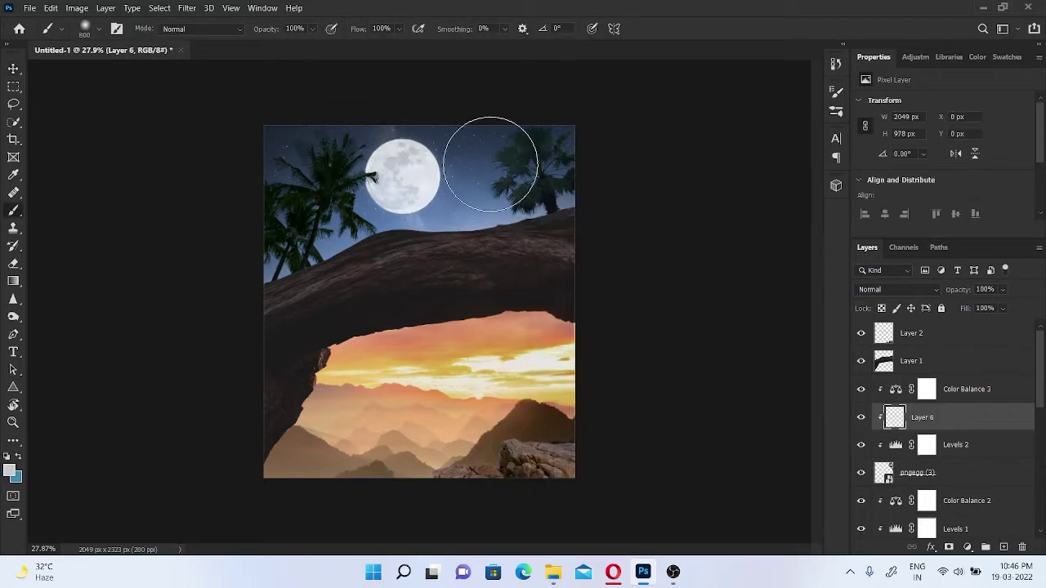
# - Add a clipped Layer 7 above Levels 1 and paint over the left palms to dim them
pyautogui.click(951, 529)
pyautogui.click(1003, 546)
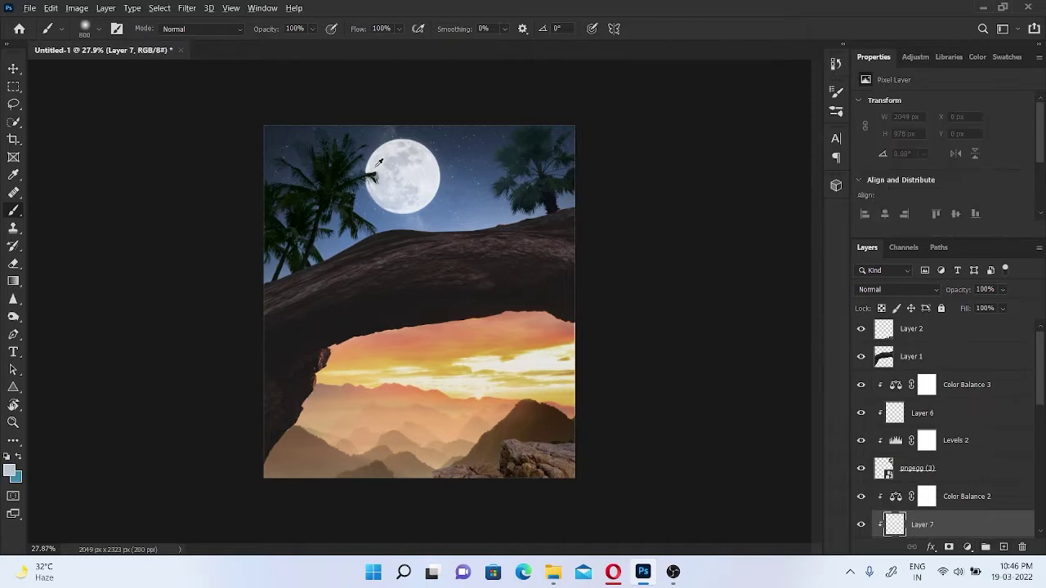
pyautogui.moveTo(327, 180); pyautogui.dragTo(401, 188)
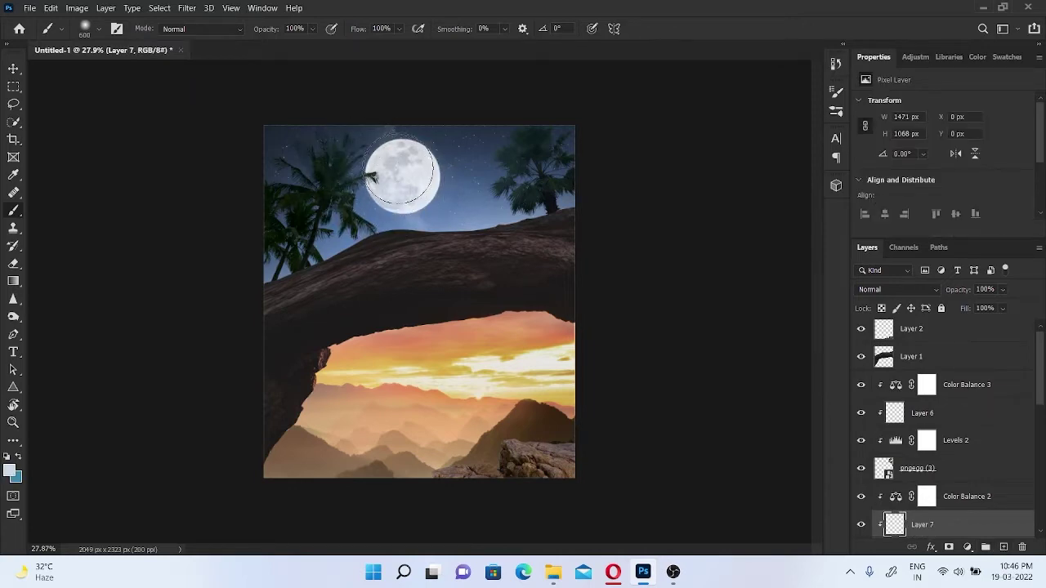
pyautogui.scroll(2, 404, 160)
pyautogui.scroll(3, 405, 160)
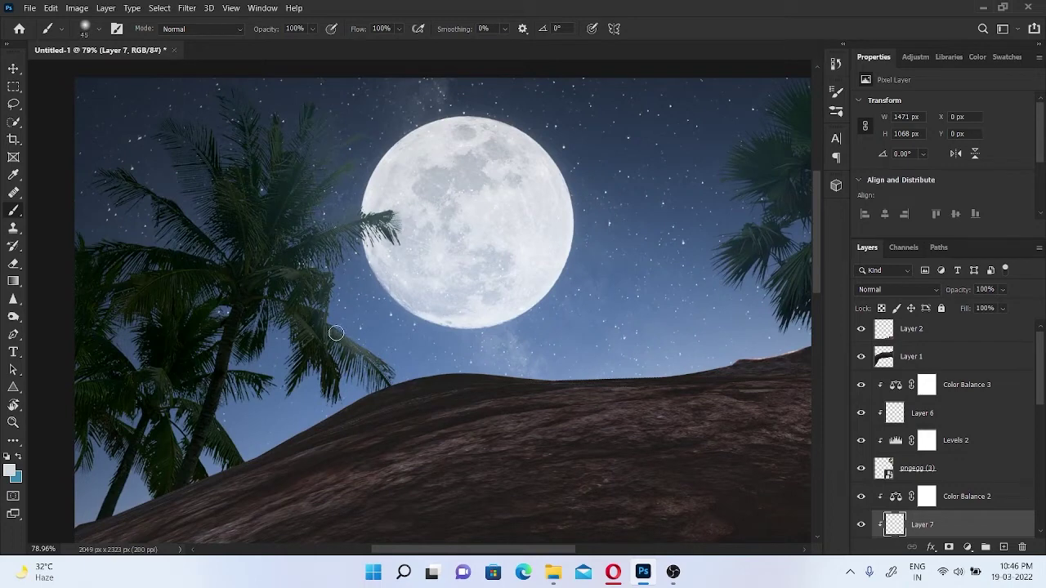
pyautogui.scroll(-2, 514, 249)
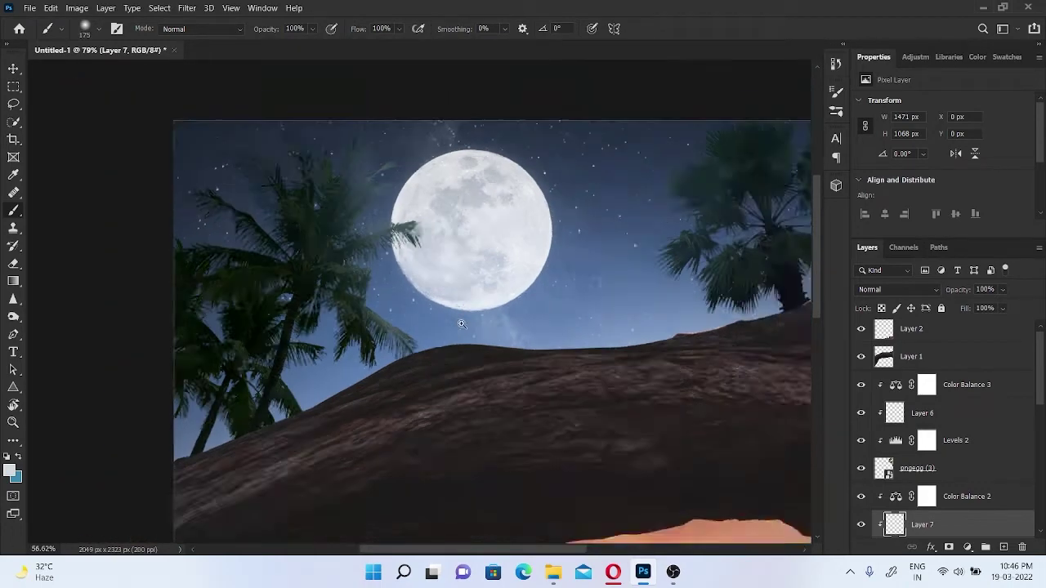
pyautogui.scroll(-2, 501, 271)
pyautogui.scroll(-1, 501, 271)
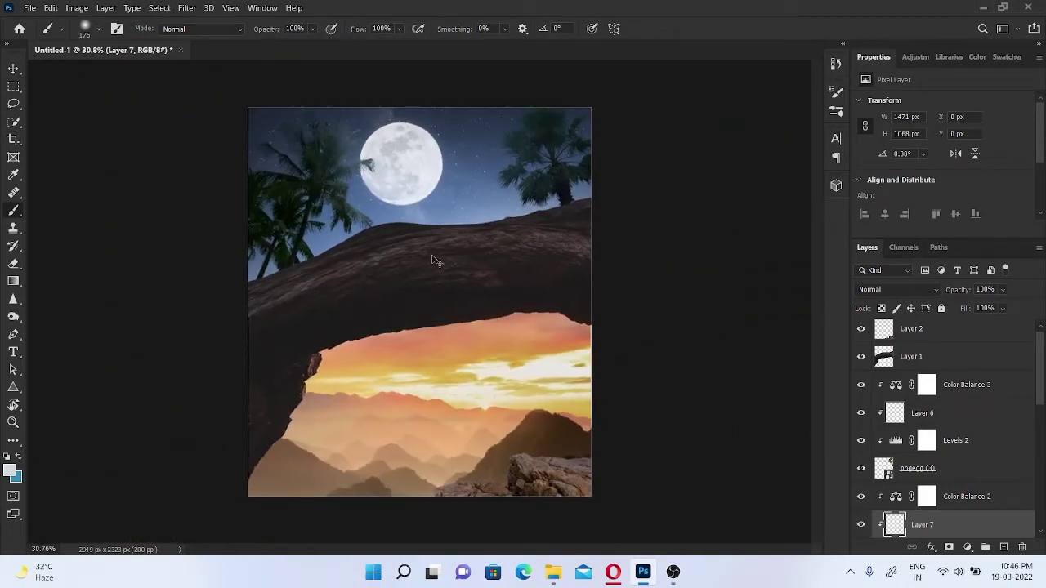
pyautogui.scroll(1, 419, 305)
pyautogui.click(911, 356)
pyautogui.moveTo(553, 571)
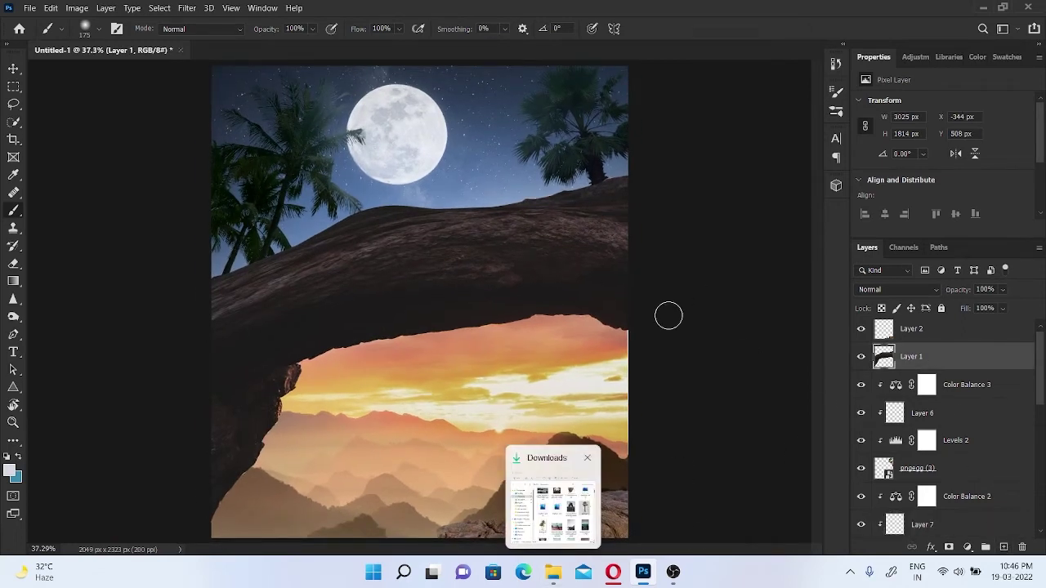
# - On a new clipped Layer 8, paint sky blue along the arch's upper rock edge
pyautogui.click(1004, 547)
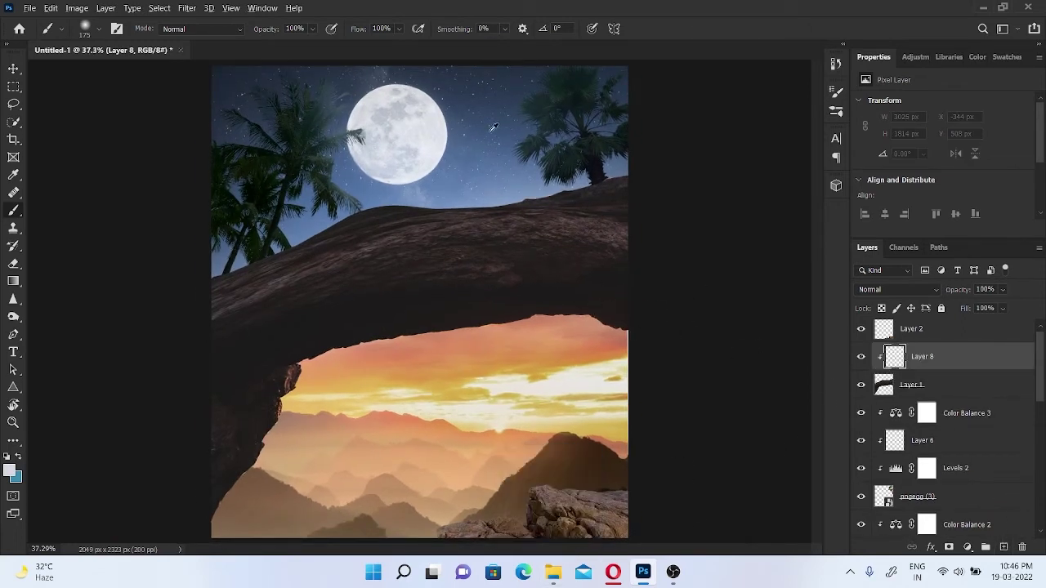
pyautogui.moveTo(276, 269)
pyautogui.mouseDown()
pyautogui.moveTo(253, 264)
pyautogui.moveTo(397, 209)
pyautogui.mouseUp()
pyautogui.press(']')
pyautogui.press(']')
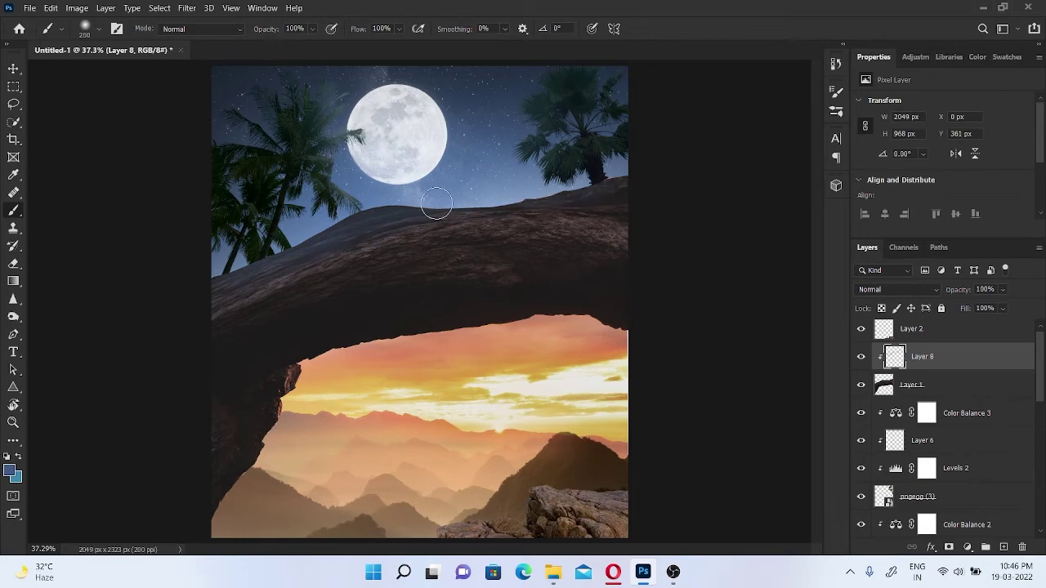
pyautogui.scroll(3, 449, 237)
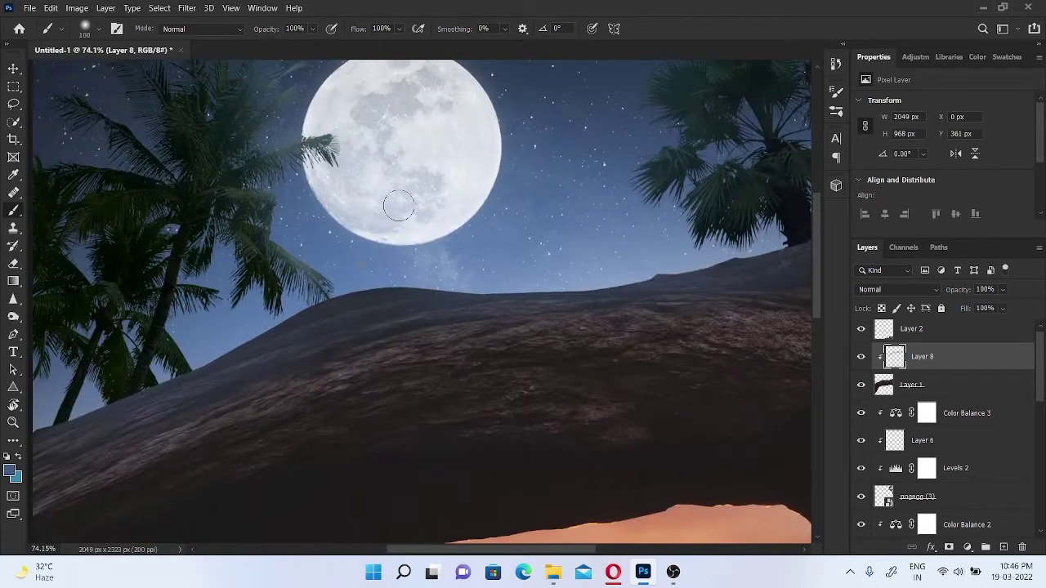
# - Import the photoshop-brush-pack ABR file from Downloads through the Brush picker menu
pyautogui.click(93, 29)
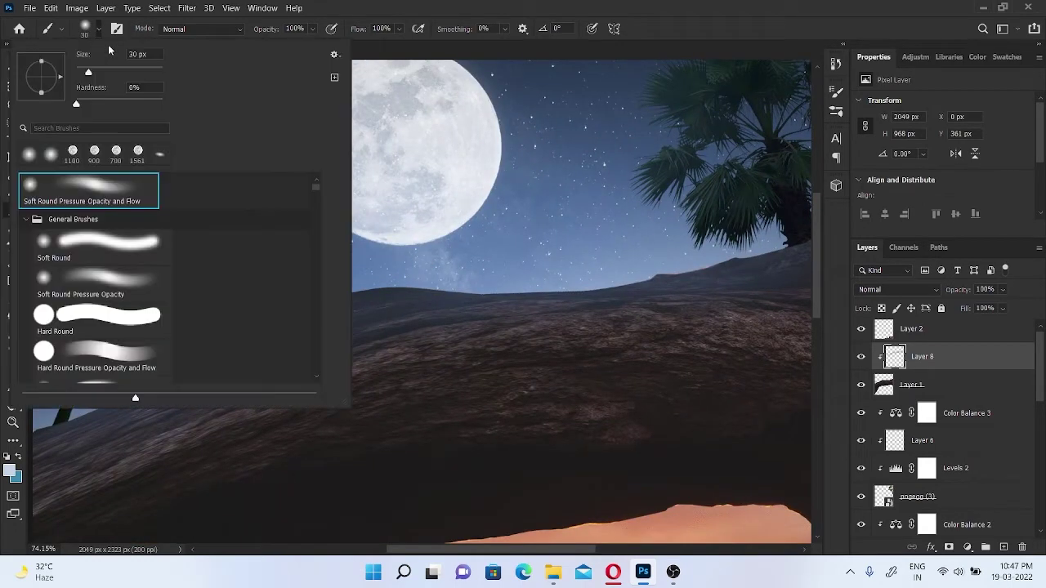
pyautogui.click(335, 78)
pyautogui.click(388, 240)
pyautogui.click(71, 165)
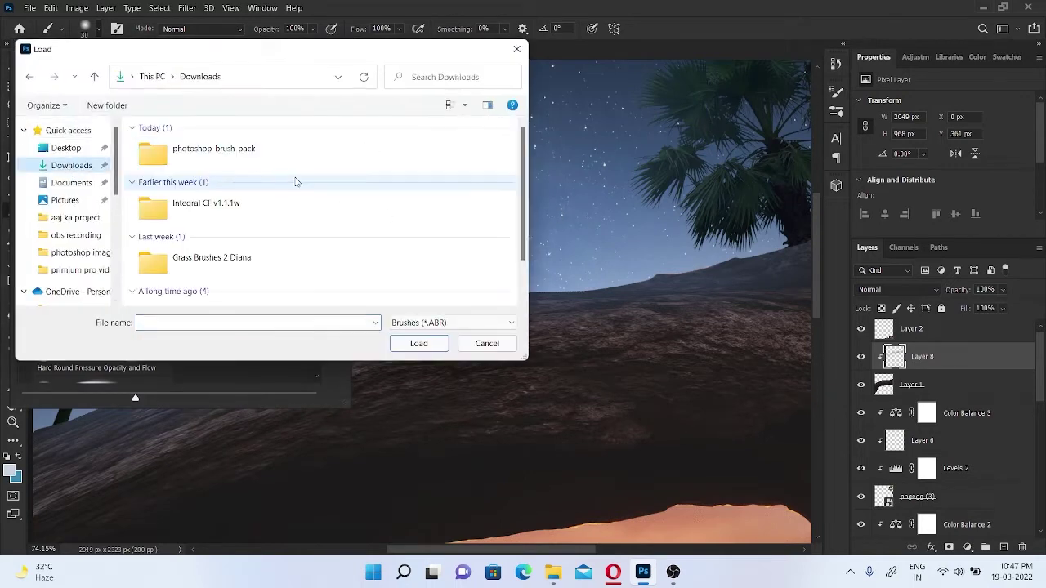
pyautogui.doubleClick(209, 150)
pyautogui.click(282, 148)
pyautogui.click(418, 344)
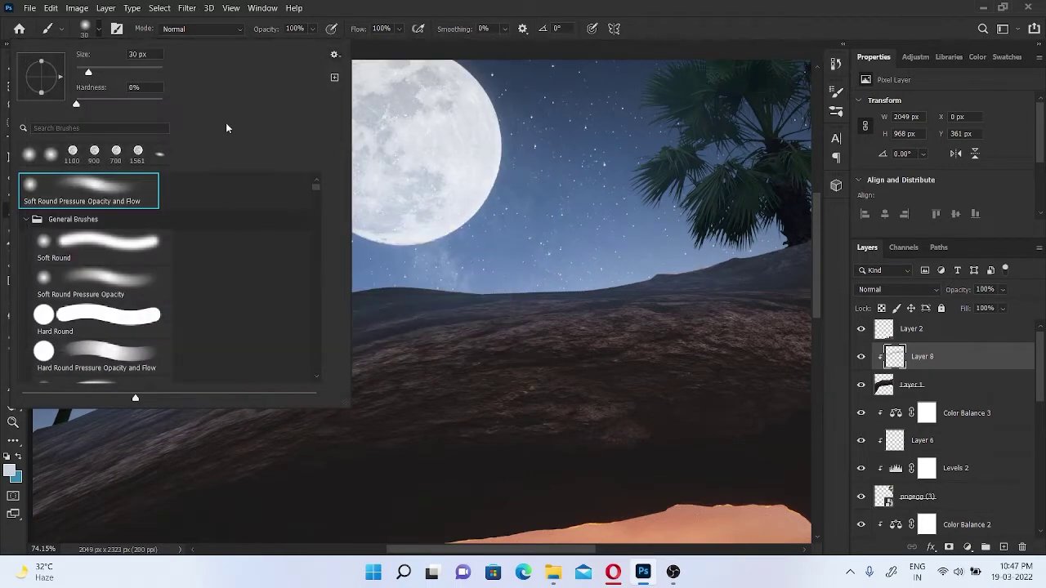
# - Load the brush pack again and pick a brush from the imported set
pyautogui.click(333, 54)
pyautogui.click(388, 236)
pyautogui.click(420, 343)
pyautogui.scroll(-5, 317, 362)
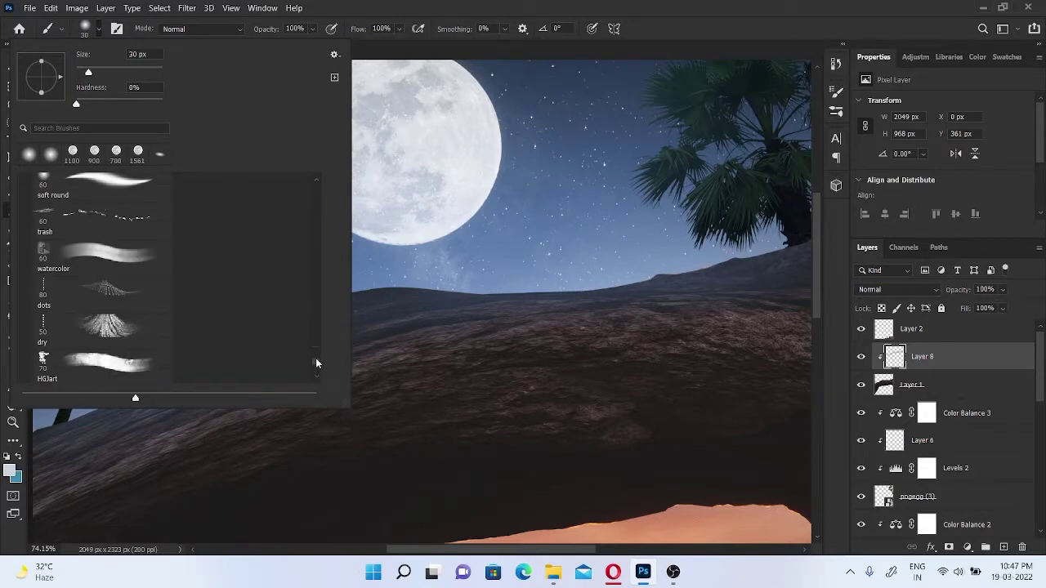
pyautogui.scroll(-2, 315, 352)
pyautogui.doubleClick(123, 309)
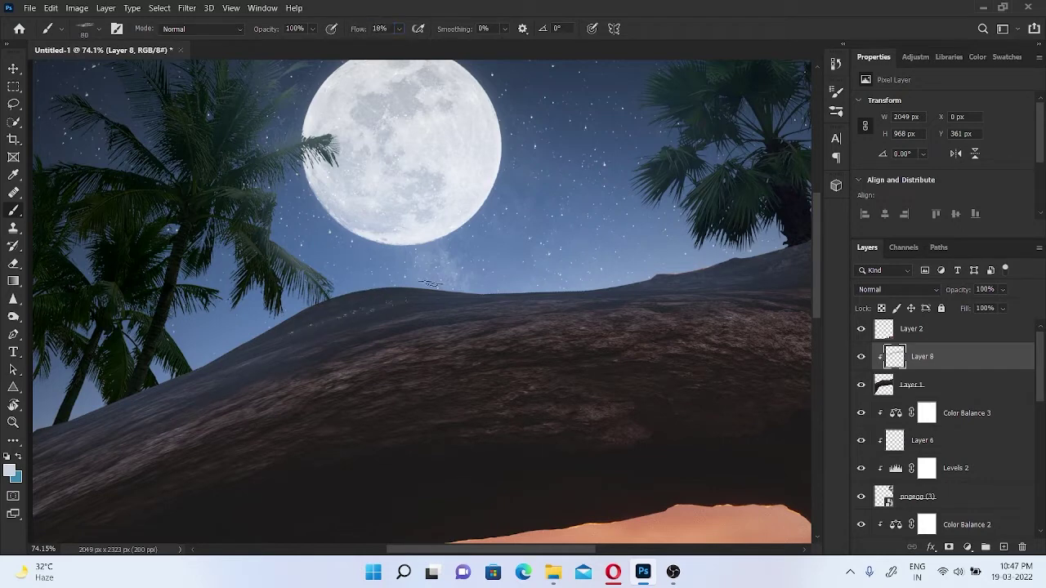
# - Paint light noisy strokes along the arch ridge with the noisy 90 brush
pyautogui.rightClick(450, 302)
pyautogui.click(525, 484)
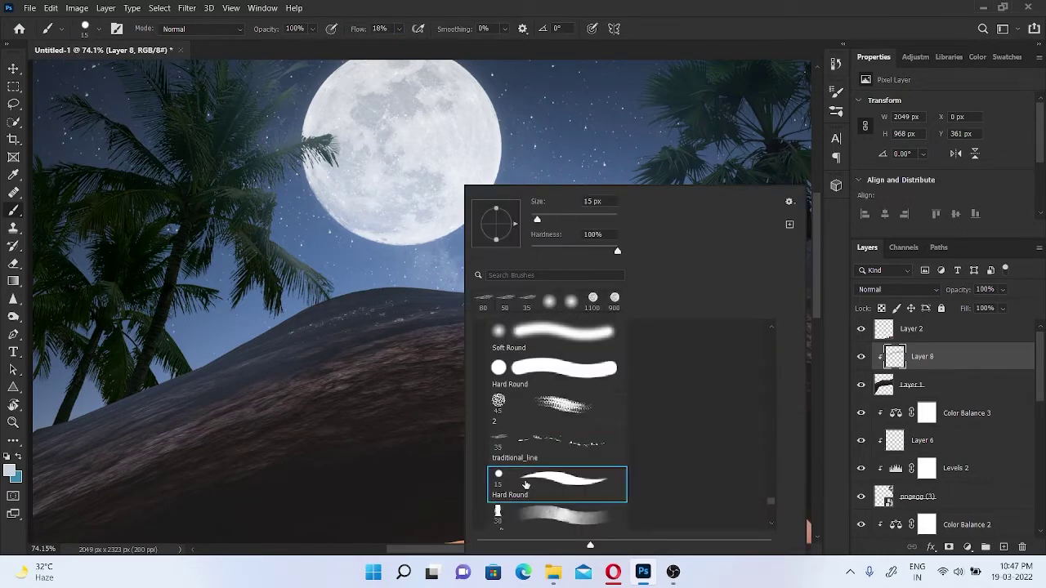
pyautogui.scroll(-2, 773, 500)
pyautogui.scroll(2, 769, 501)
pyautogui.scroll(-3, 768, 500)
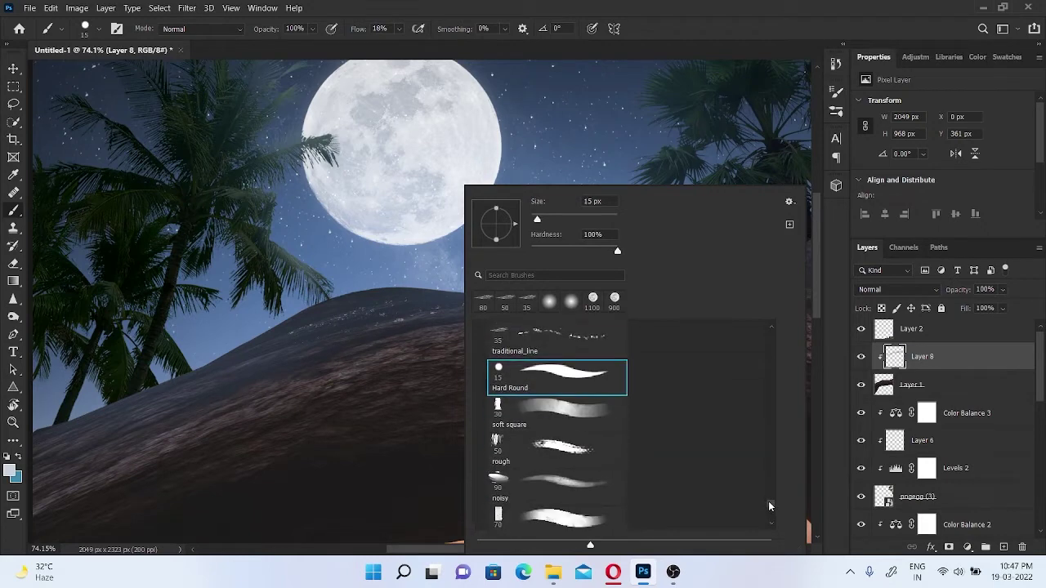
pyautogui.scroll(-1, 768, 501)
pyautogui.doubleClick(574, 441)
pyautogui.moveTo(328, 337); pyautogui.dragTo(470, 317)
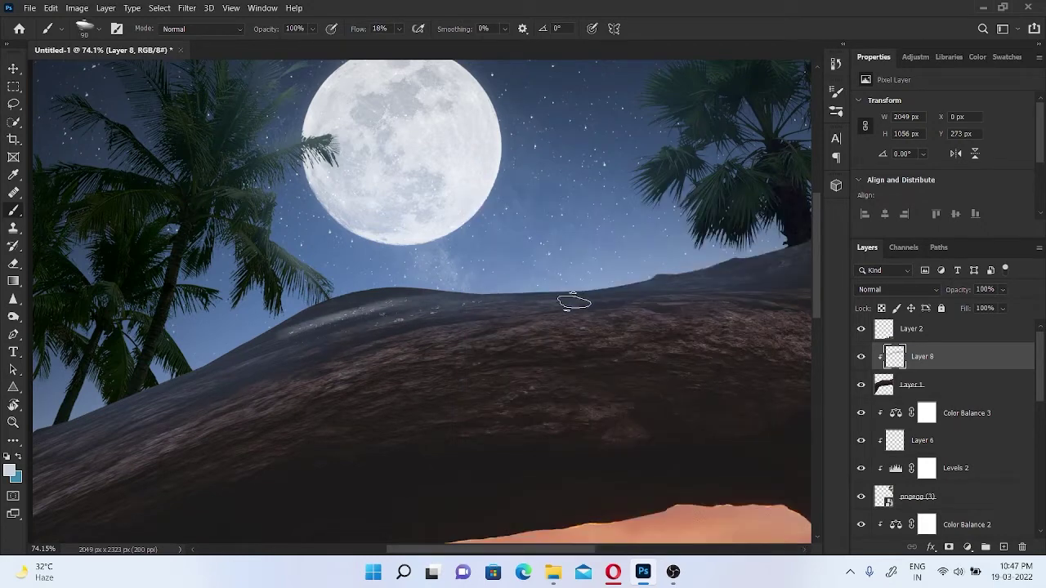
pyautogui.press('[')
pyautogui.press('[')
pyautogui.moveTo(396, 272); pyautogui.dragTo(509, 148)
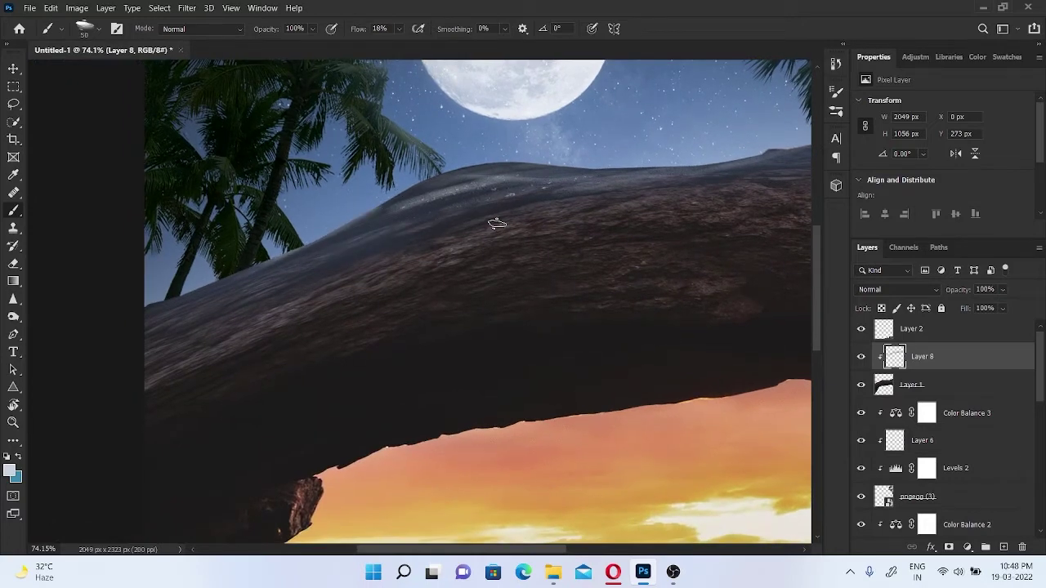
pyautogui.scroll(-2, 276, 278)
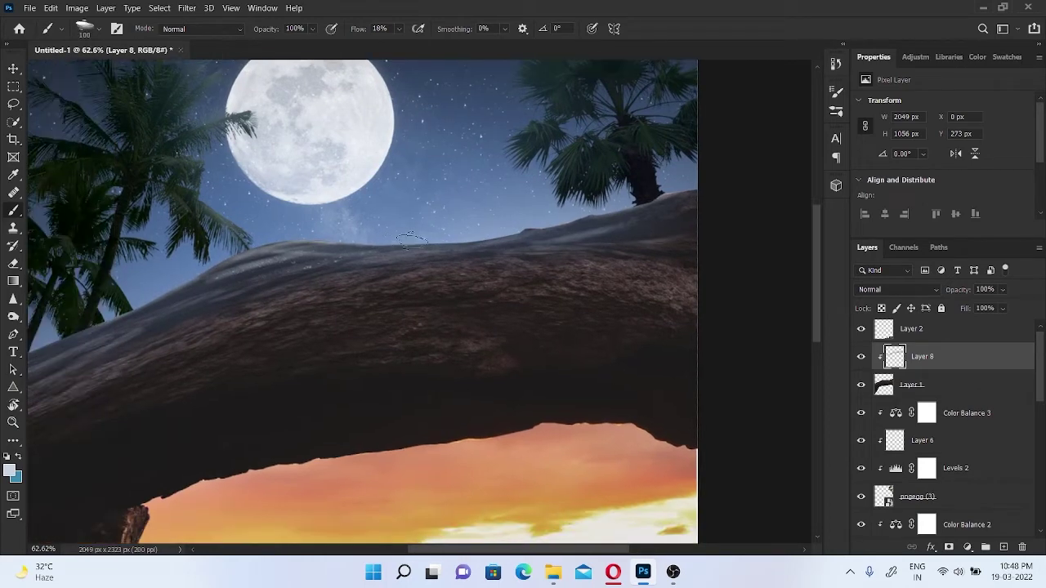
# - Switch to a soft round brush to blend the ridge, zooming in on the arch centre
pyautogui.moveTo(372, 304); pyautogui.dragTo(587, 280)
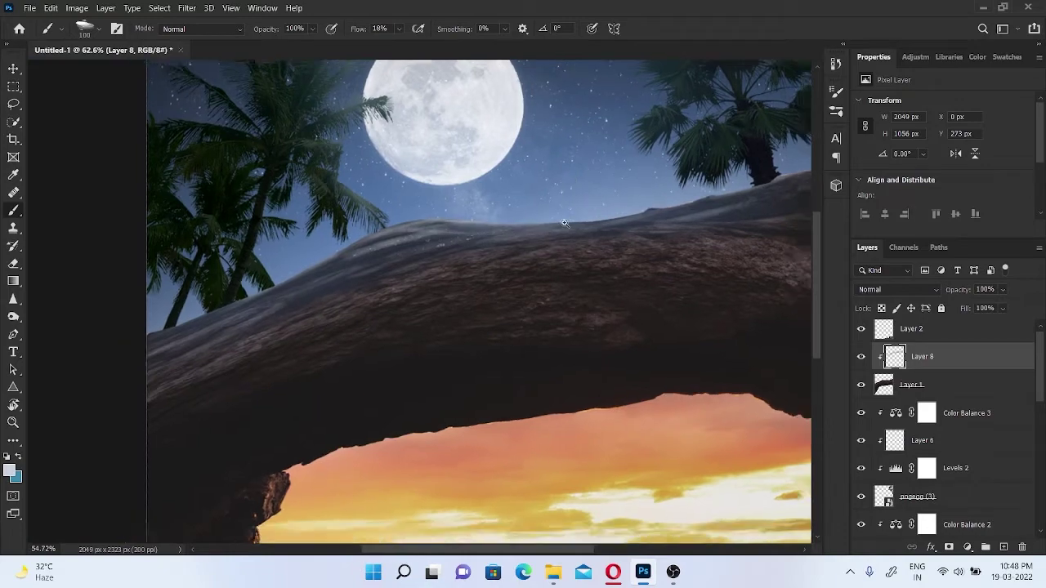
pyautogui.scroll(-3, 439, 276)
pyautogui.scroll(2, 458, 261)
pyautogui.scroll(1, 434, 306)
pyautogui.scroll(-3, 433, 306)
pyautogui.rightClick(546, 260)
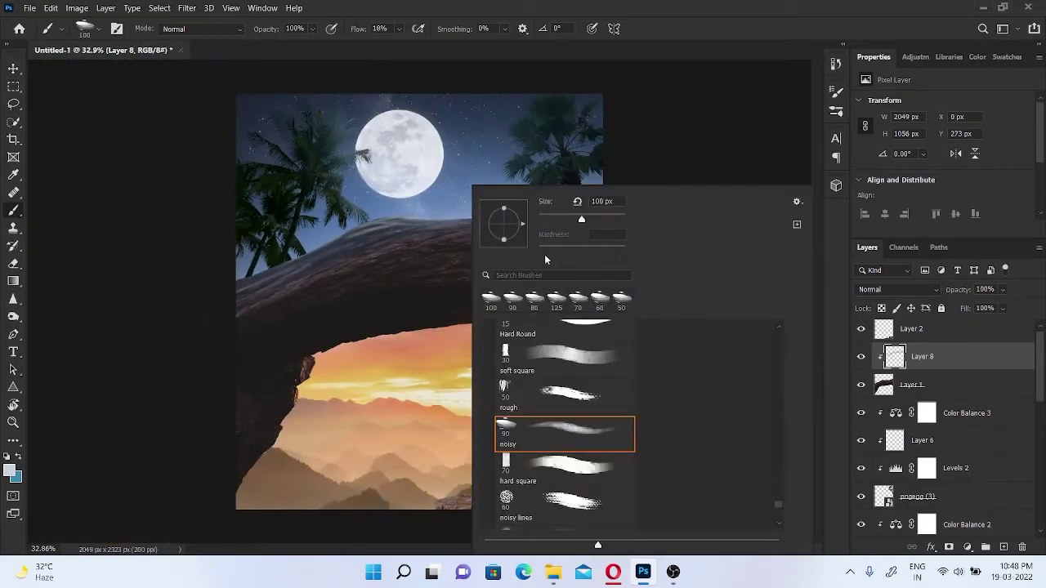
pyautogui.moveTo(780, 505); pyautogui.dragTo(772, 299)
pyautogui.scroll(3, 680, 299)
pyautogui.doubleClick(555, 335)
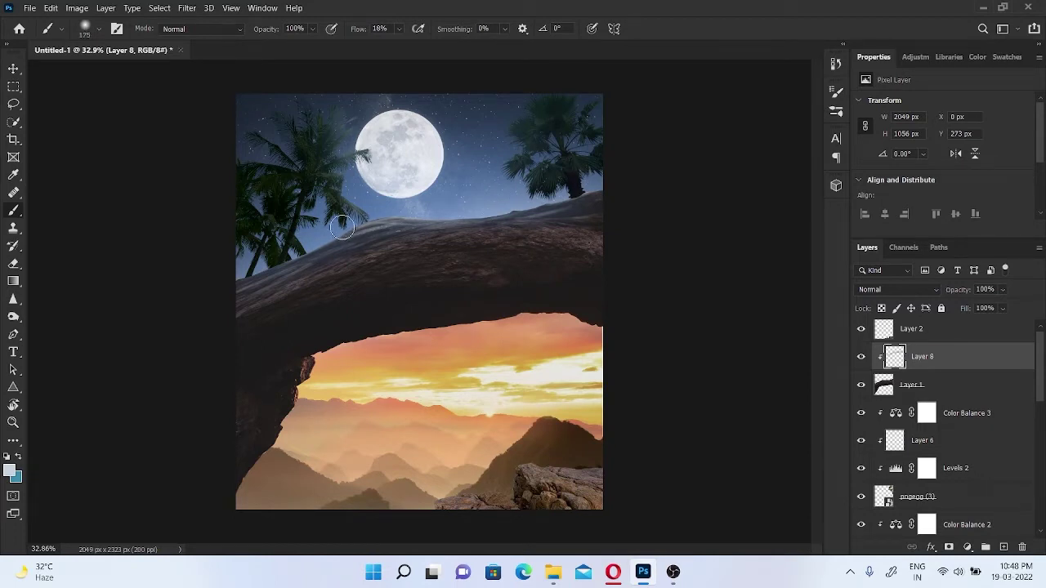
pyautogui.scroll(-1, 442, 259)
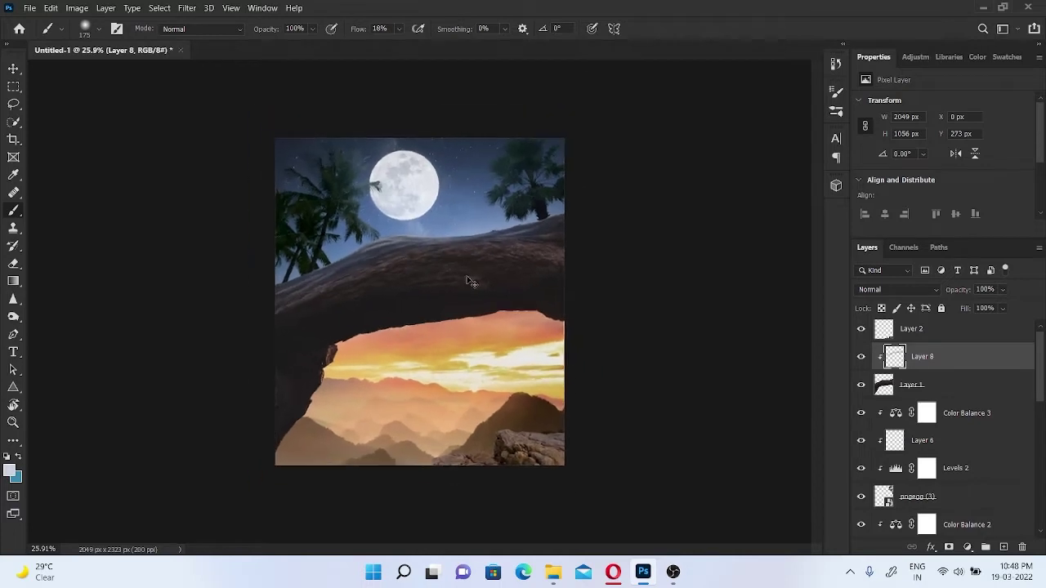
pyautogui.moveTo(433, 252); pyautogui.dragTo(490, 226)
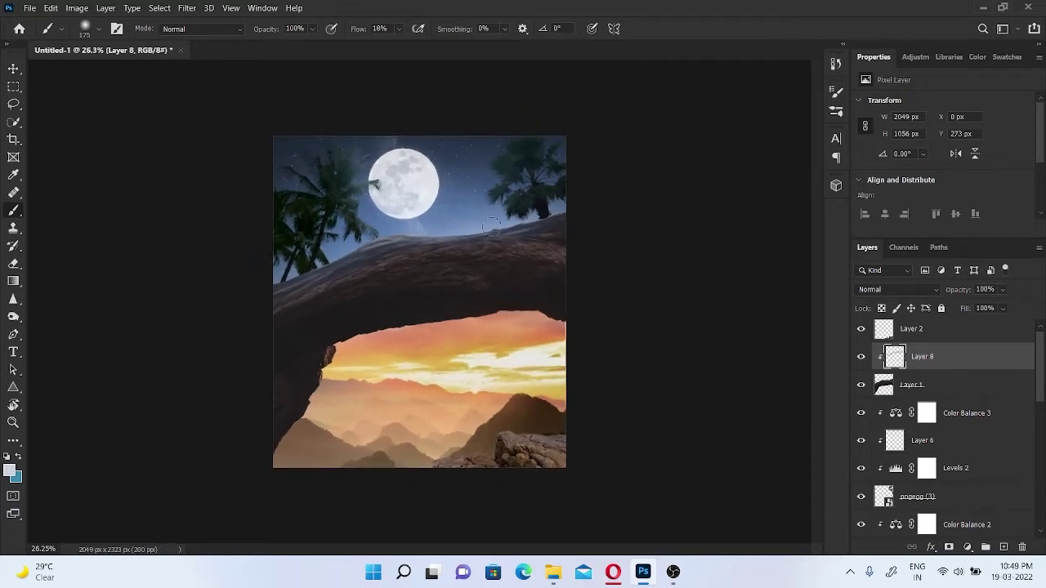
pyautogui.moveTo(414, 307); pyautogui.dragTo(474, 297)
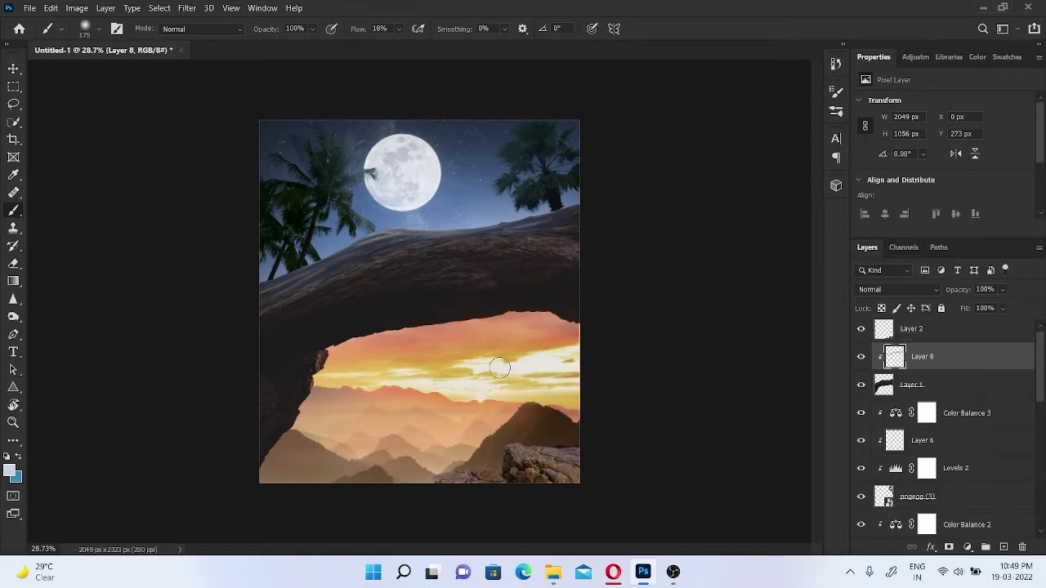
# - Bring the owl PNG from Downloads into the composite and move it onto the rock ridge
pyautogui.press('v')
pyautogui.click(555, 574)
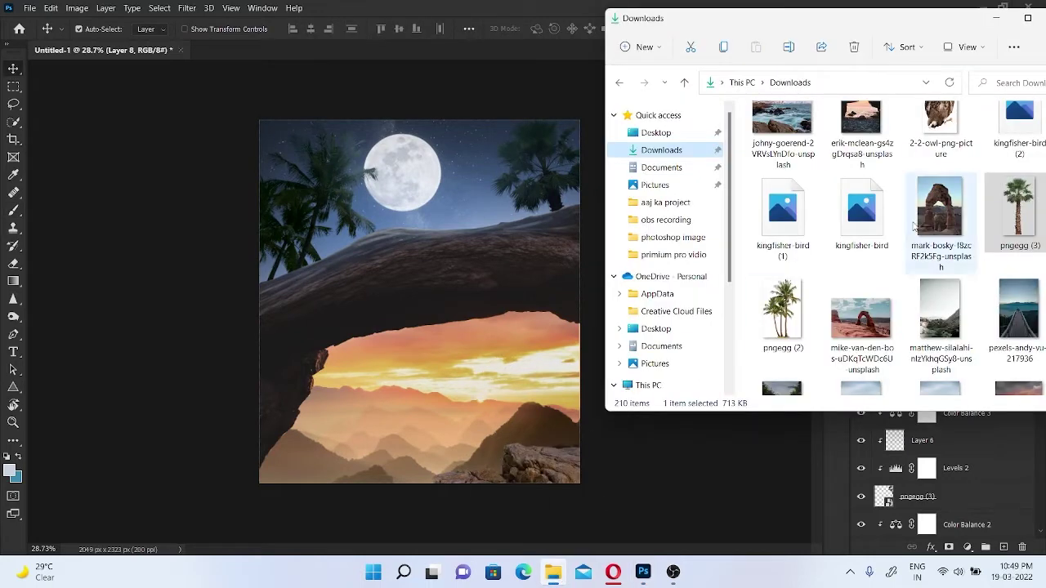
pyautogui.moveTo(939, 123); pyautogui.dragTo(420, 281)
pyautogui.scroll(3, 441, 245)
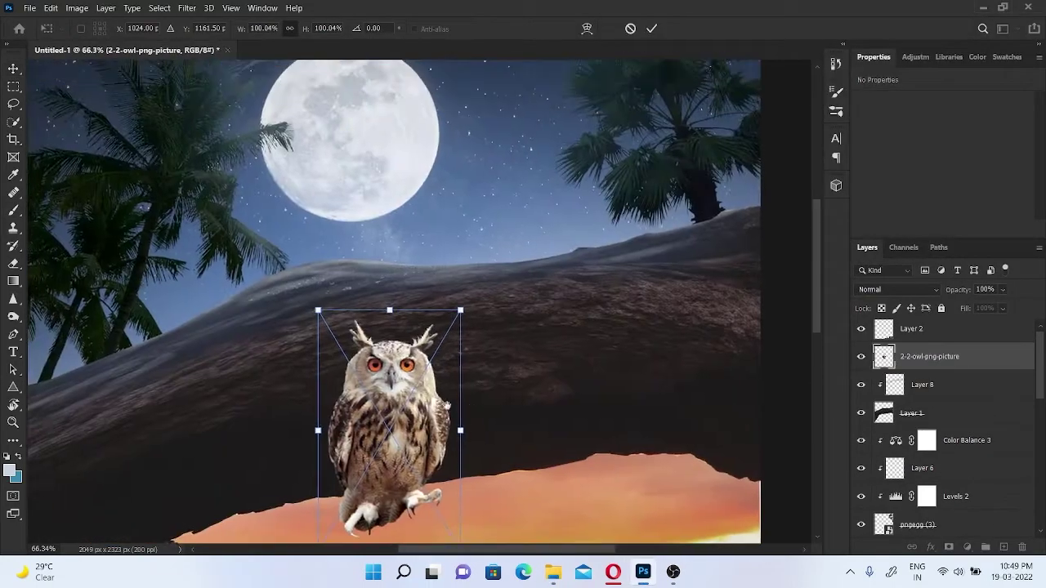
pyautogui.moveTo(388, 425); pyautogui.dragTo(397, 182)
# - Scale the owl down to about a third and tilt it slightly
pyautogui.moveTo(471, 334); pyautogui.dragTo(376, 259)
pyautogui.moveTo(352, 217); pyautogui.dragTo(502, 209)
pyautogui.moveTo(539, 263); pyautogui.dragTo(549, 250)
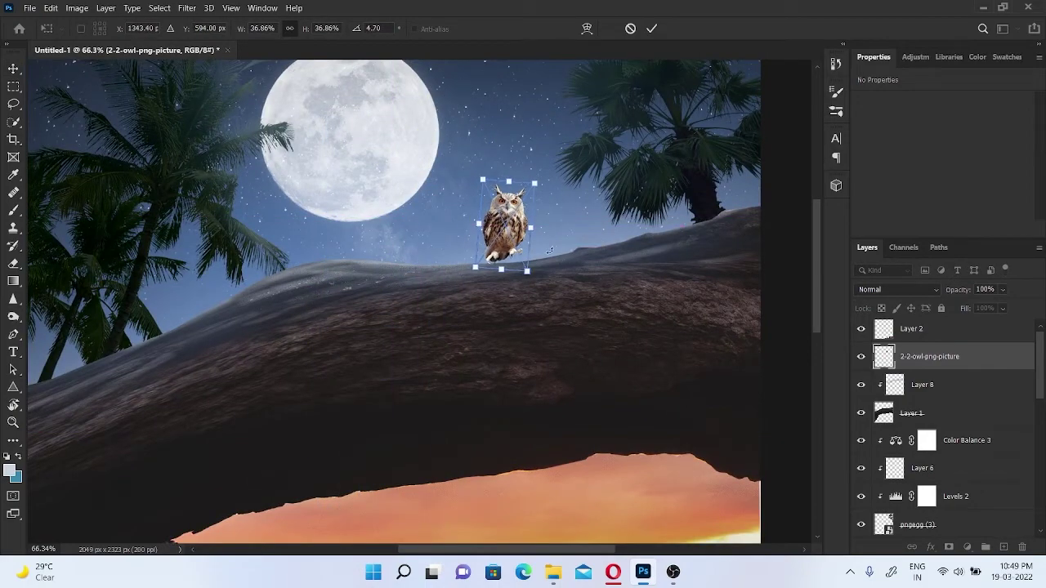
pyautogui.scroll(-2, 551, 253)
pyautogui.scroll(5, 551, 253)
# - Nudge the owl left along the ridge, shrink it to about 29% and commit the transform
pyautogui.moveTo(478, 245)
pyautogui.mouseDown()
pyautogui.moveTo(277, 255)
pyautogui.moveTo(498, 245)
pyautogui.mouseUp()
pyautogui.scroll(-5, 514, 163)
pyautogui.moveTo(515, 158); pyautogui.dragTo(505, 175)
pyautogui.click(651, 28)
pyautogui.hotkey('ctrl', 't')
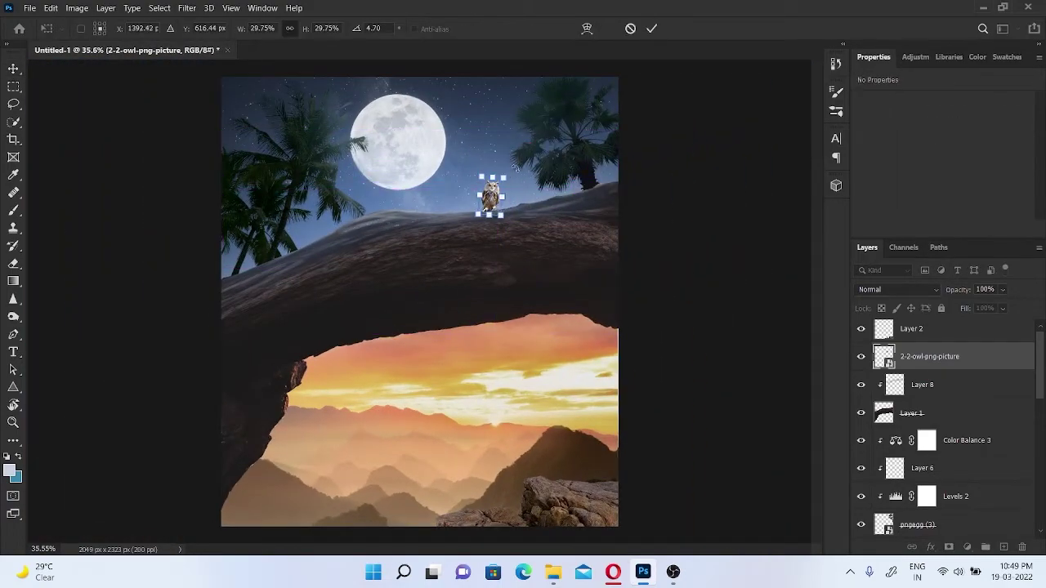
pyautogui.press('Return')
pyautogui.scroll(5, 490, 196)
pyautogui.scroll(3, 435, 237)
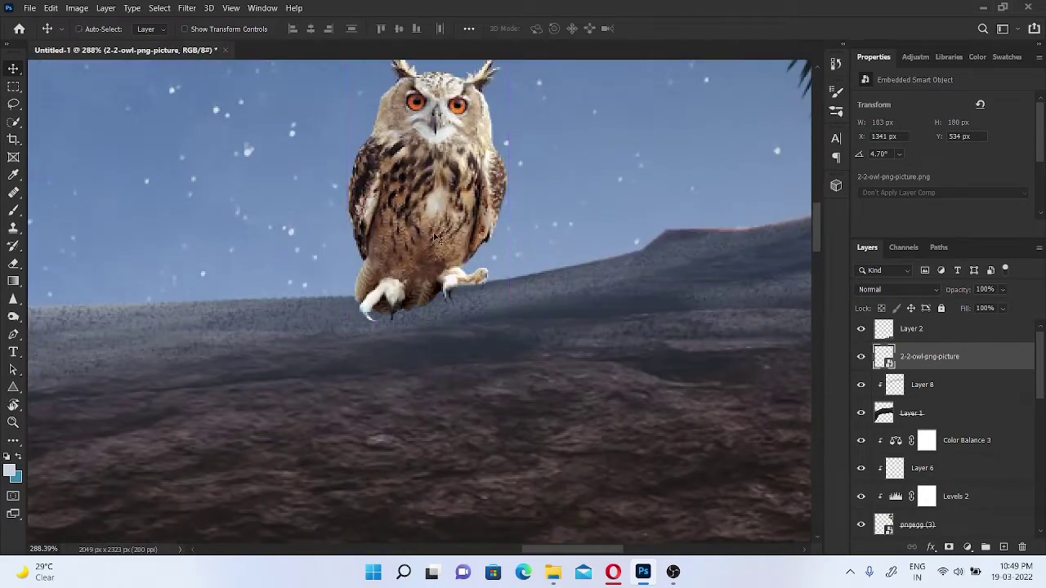
# - Add a layer mask to the owl and paint black with a Soft Round brush over its feet
pyautogui.scroll(2, 436, 237)
pyautogui.click(949, 546)
pyautogui.press('b')
pyautogui.rightClick(593, 388)
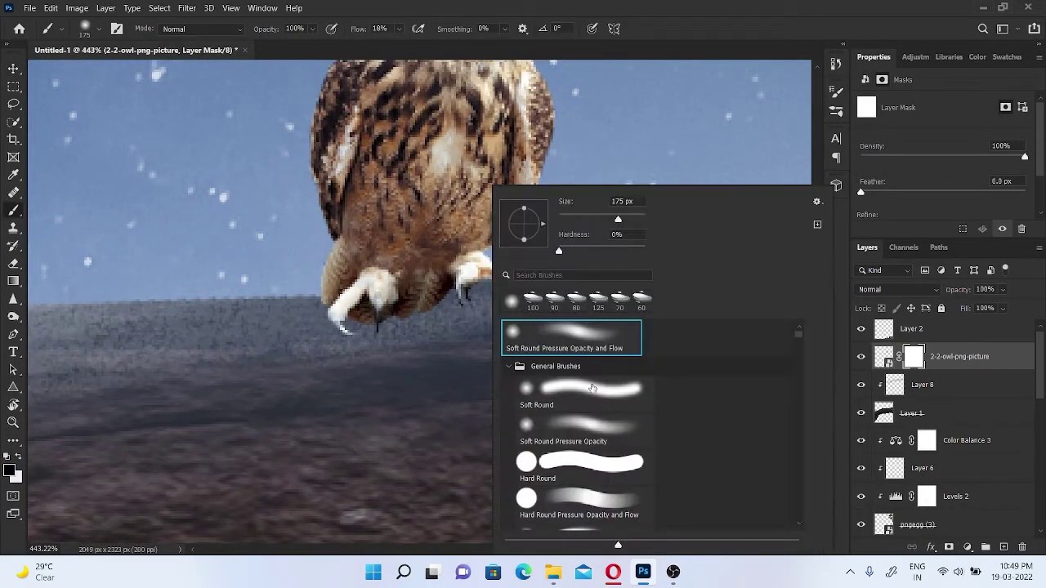
pyautogui.click(691, 47)
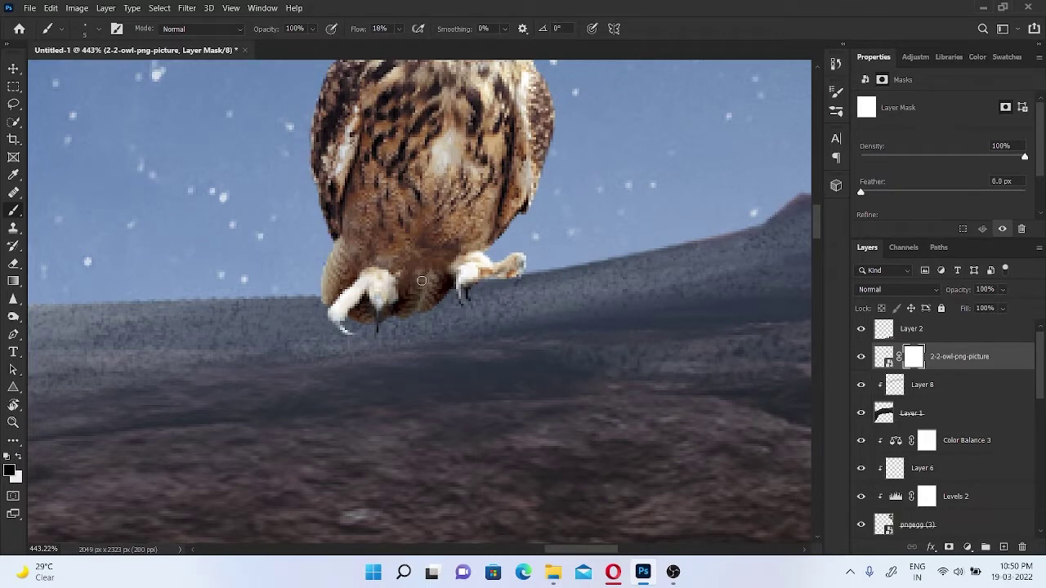
pyautogui.press('x')
pyautogui.moveTo(380, 307); pyautogui.dragTo(481, 287)
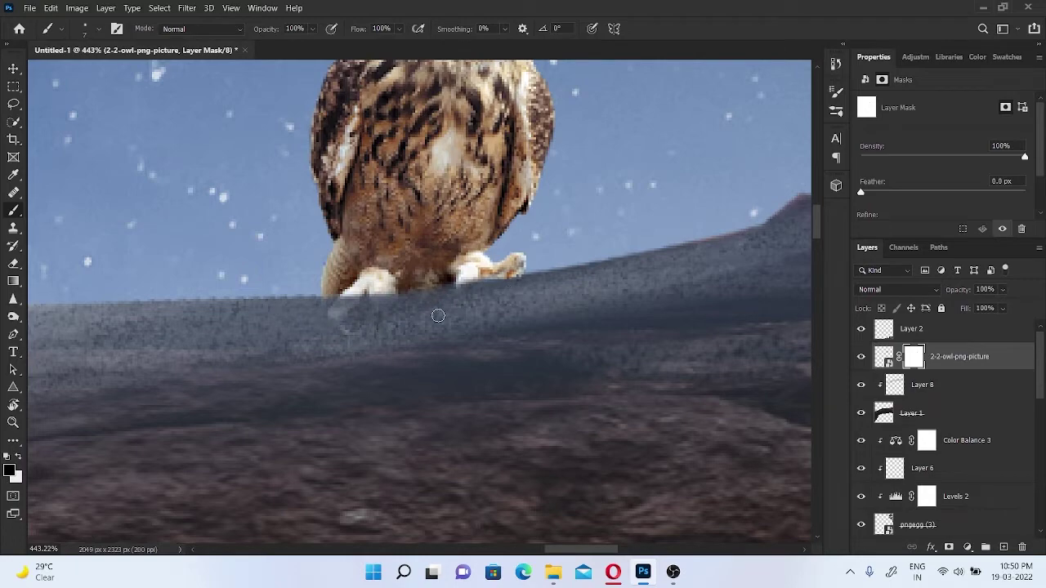
pyautogui.scroll(-5, 398, 305)
pyautogui.scroll(-2, 435, 385)
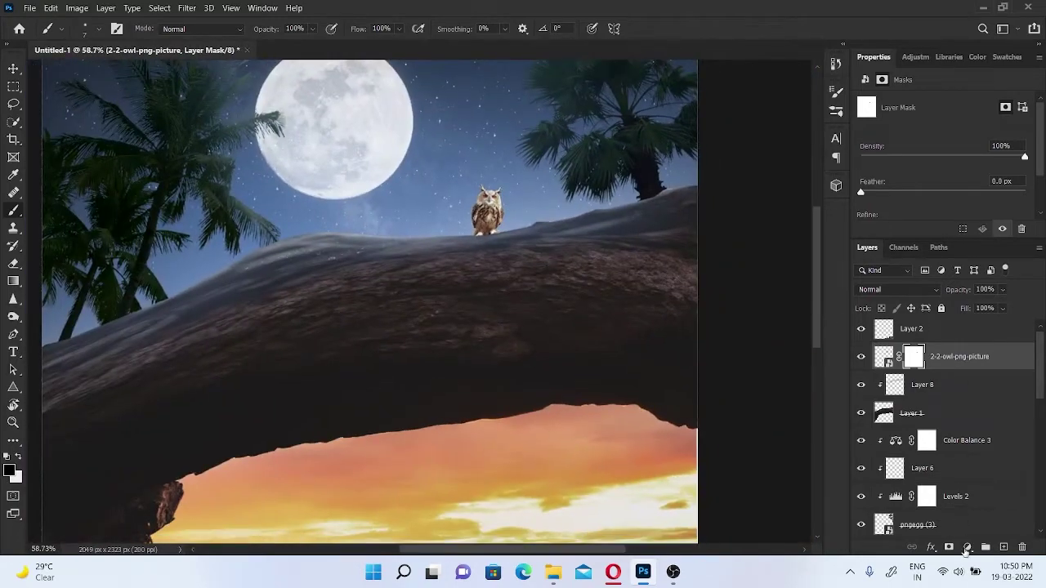
# - Clip a Levels 3 adjustment to the owl and lower Output white to about 61
pyautogui.click(965, 549)
pyautogui.click(955, 364)
pyautogui.click(942, 228)
pyautogui.scroll(-1, 960, 221)
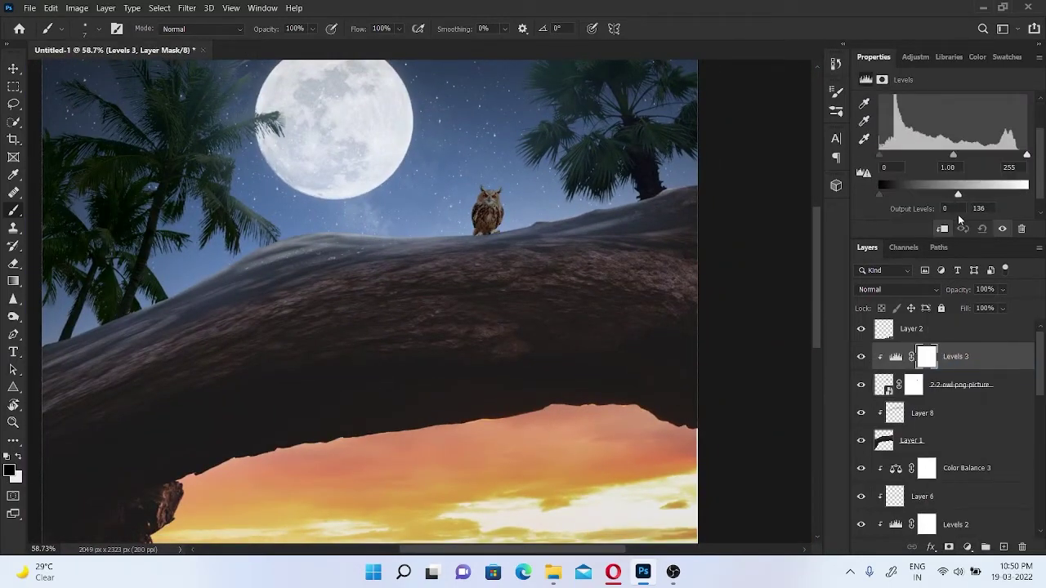
pyautogui.moveTo(960, 220)
pyautogui.mouseDown()
pyautogui.moveTo(921, 244)
pyautogui.moveTo(917, 268)
pyautogui.mouseUp()
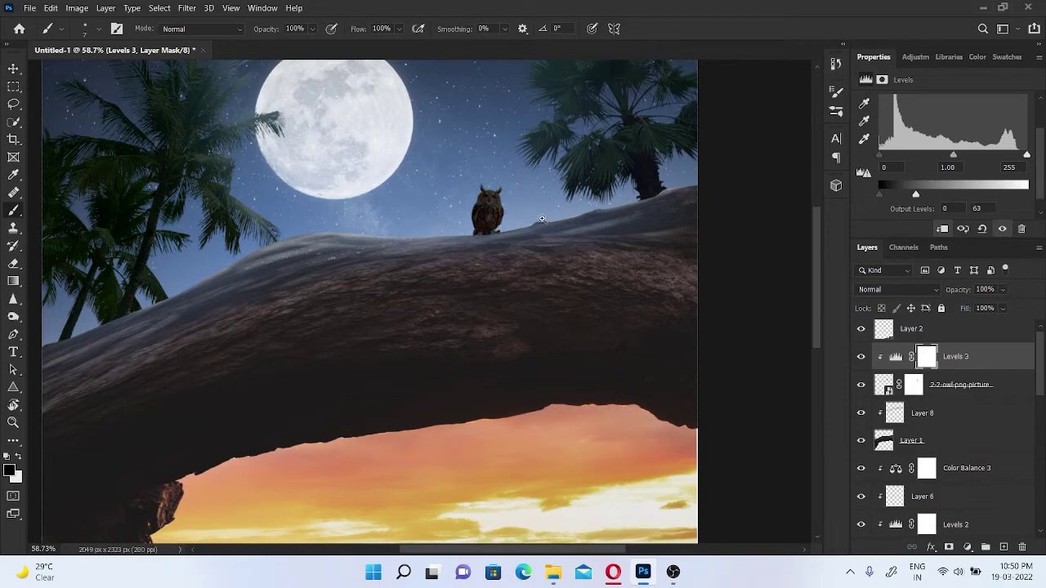
pyautogui.scroll(4, 541, 219)
pyautogui.scroll(1, 541, 219)
pyautogui.scroll(-3, 541, 219)
# - Duplicate the owl layer and distort the copy into a flat shadow stretching right under its feet
pyautogui.click(866, 384)
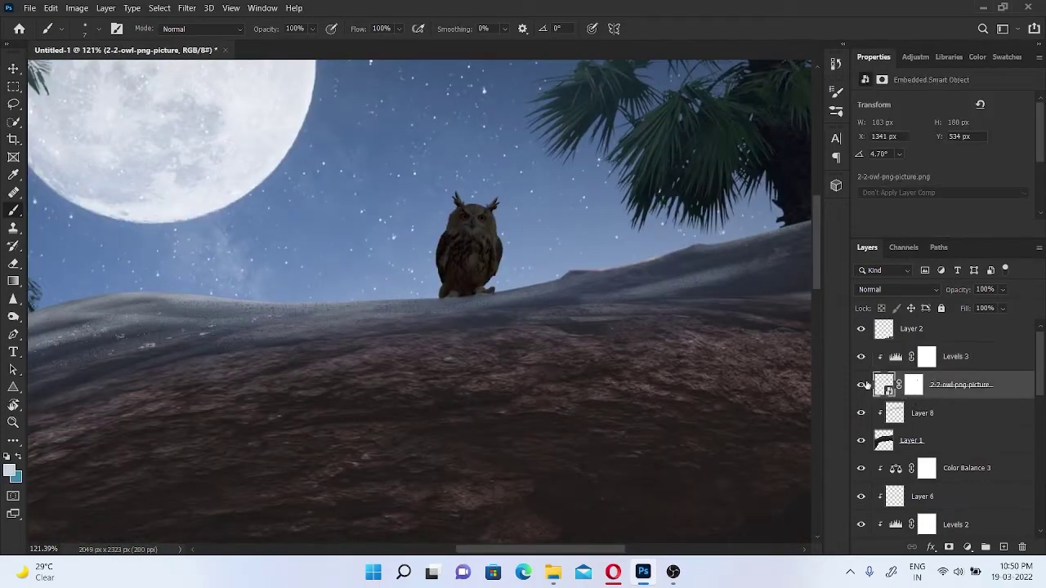
pyautogui.hotkey('ctrl', 'j')
pyautogui.hotkey('ctrl', 't')
pyautogui.scroll(-2, 556, 263)
pyautogui.moveTo(488, 198)
pyautogui.mouseDown()
pyautogui.moveTo(552, 344)
pyautogui.moveTo(502, 334)
pyautogui.moveTo(508, 343)
pyautogui.mouseUp()
pyautogui.scroll(3, 552, 343)
pyautogui.moveTo(618, 325); pyautogui.dragTo(620, 305)
pyautogui.moveTo(423, 272); pyautogui.dragTo(384, 270)
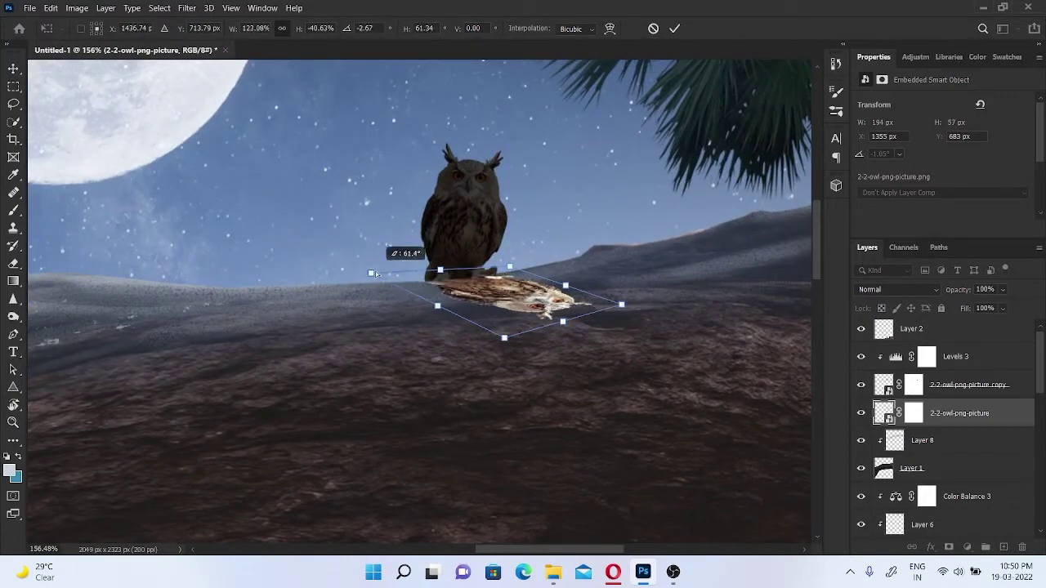
pyautogui.click(674, 29)
# - Turn the shadow fully black with Levels output and soften it with Gaussian Blur
pyautogui.hotkey('ctrl', 'l')
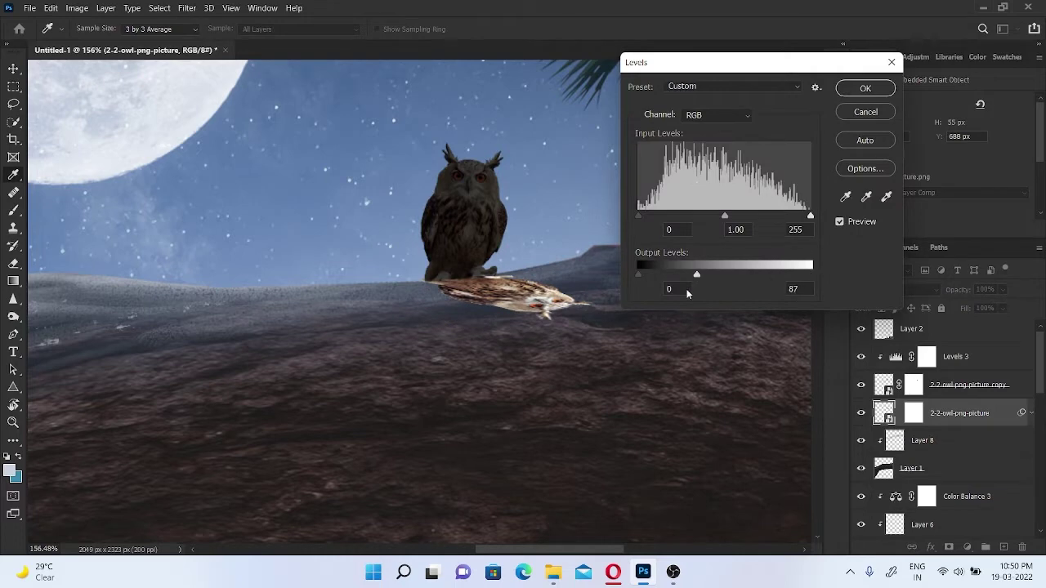
pyautogui.moveTo(696, 274); pyautogui.dragTo(653, 274)
pyautogui.click(866, 89)
pyautogui.click(187, 7)
pyautogui.click(384, 221)
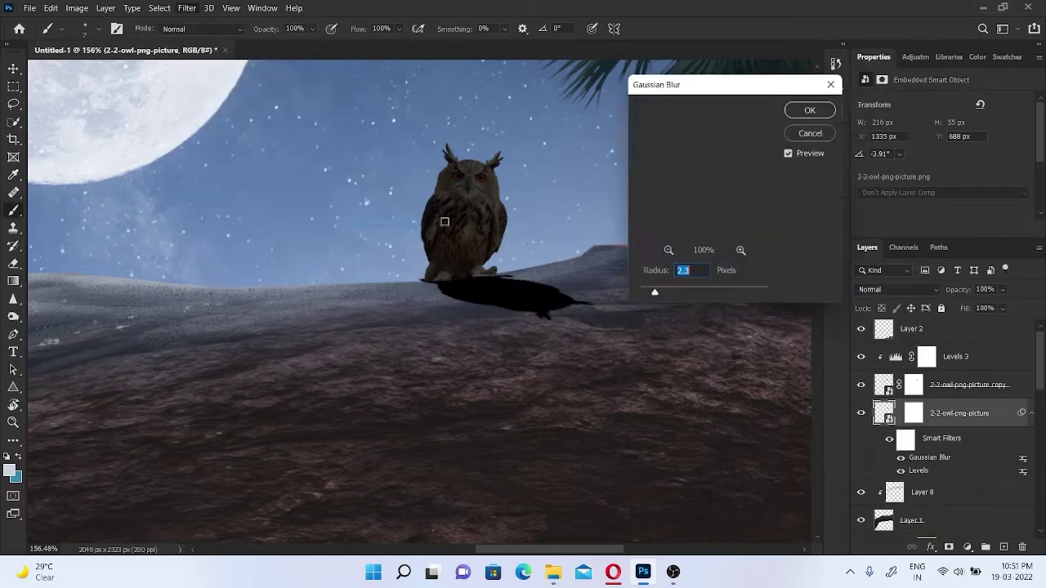
pyautogui.click(808, 109)
# - On the shadow's mask, paint black with a soft 150 brush at 12% flow to fade its far end
pyautogui.click(912, 413)
pyautogui.rightClick(693, 177)
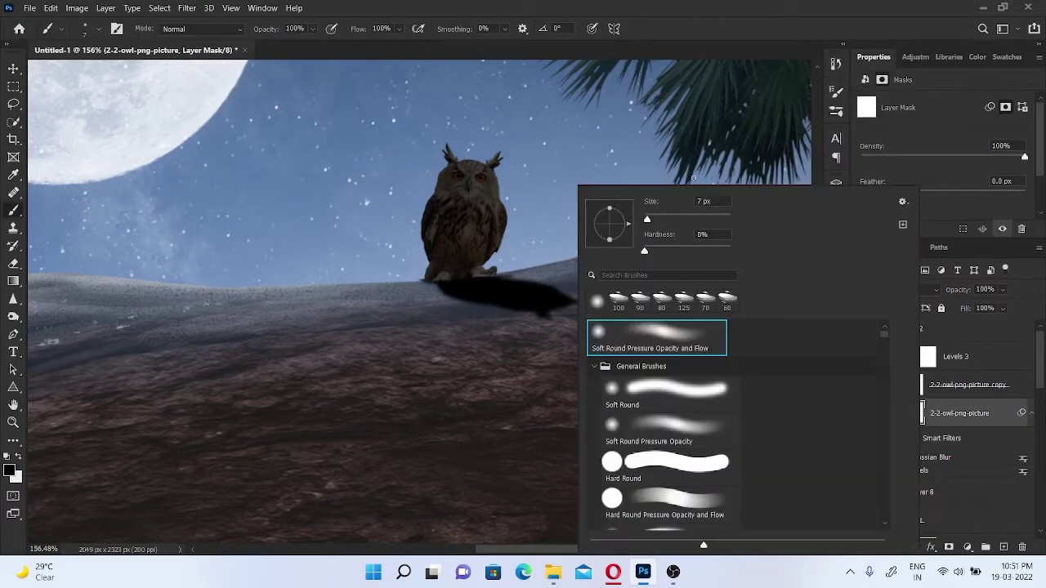
pyautogui.press('Escape')
pyautogui.press(']')
pyautogui.press(']')
pyautogui.press(']')
pyautogui.press('x')
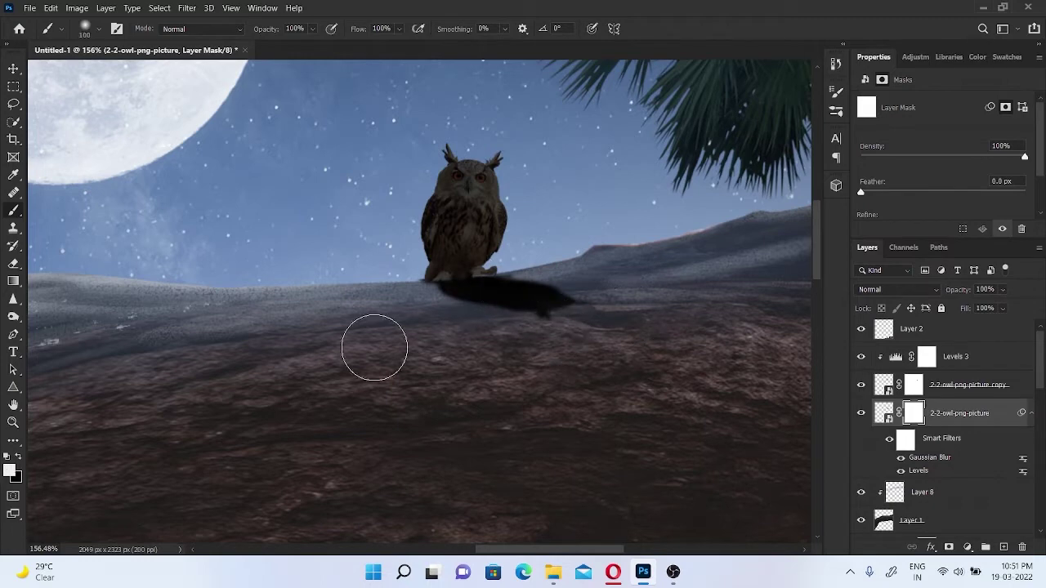
pyautogui.hotkey('shift', '1')
pyautogui.hotkey('shift', '2')
pyautogui.press('x')
pyautogui.press(']')
pyautogui.press(']')
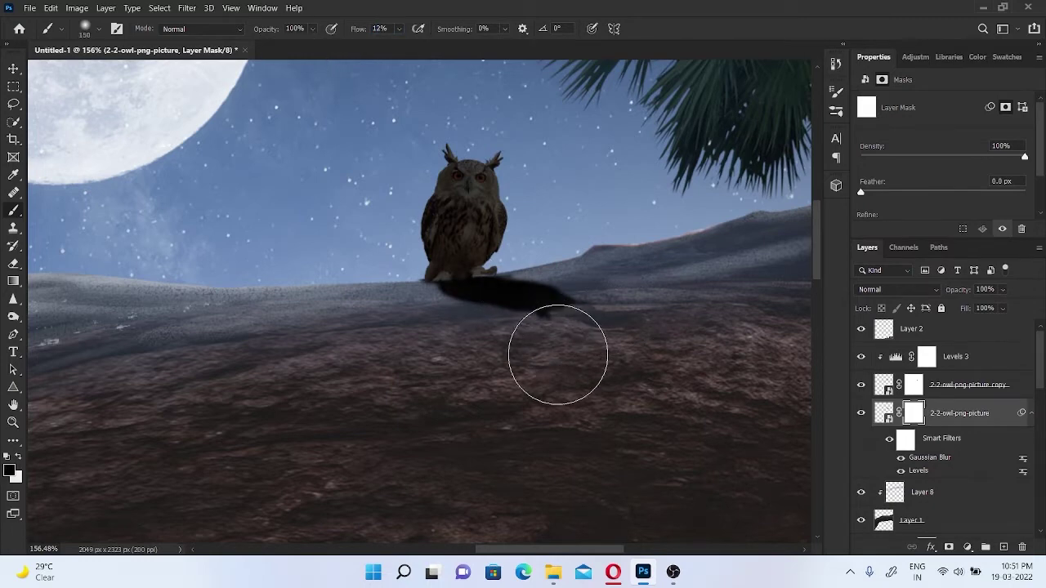
pyautogui.moveTo(591, 324); pyautogui.dragTo(652, 333)
# - Switch to a 50 px white brush and add a new layer clipped to the owl
pyautogui.scroll(3, 466, 281)
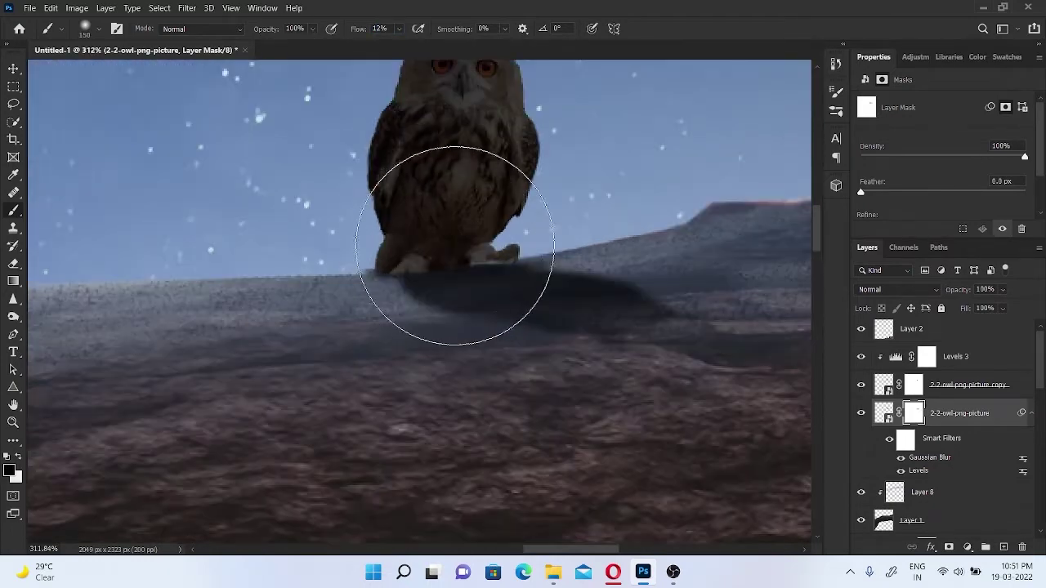
pyautogui.press('[')
pyautogui.press('[')
pyautogui.press('[')
pyautogui.press('x')
pyautogui.click(10, 471)
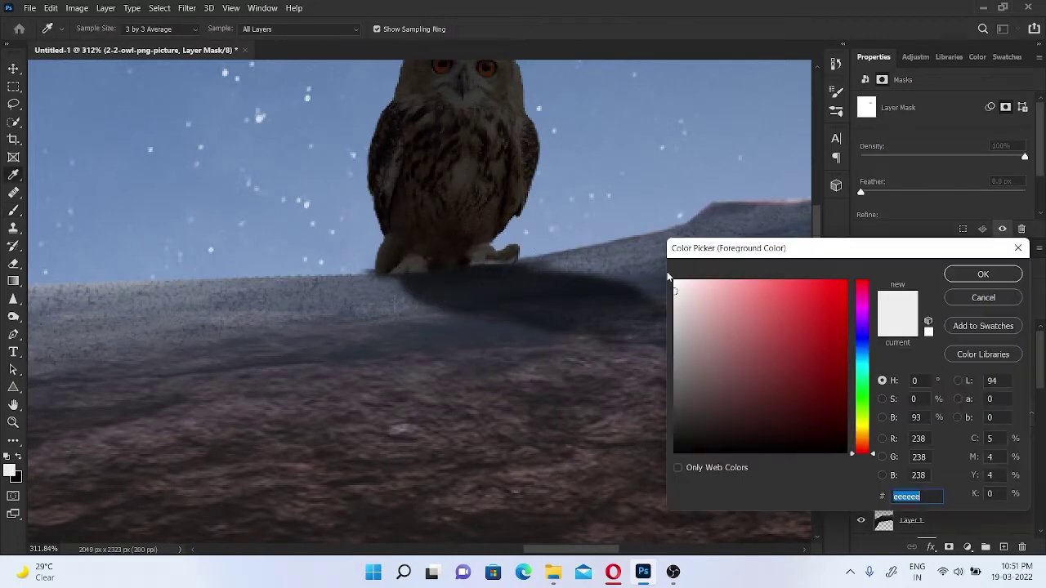
pyautogui.click(980, 272)
pyautogui.scroll(1, 490, 269)
pyautogui.scroll(1, 455, 278)
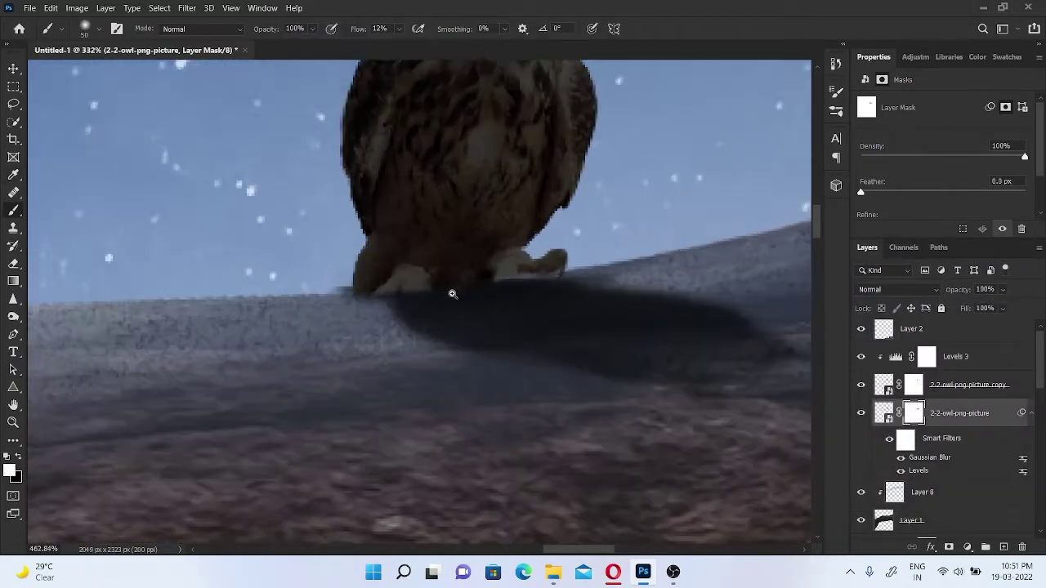
pyautogui.hotkey('alt', ']')
pyautogui.hotkey('alt', ']')
pyautogui.press('[')
pyautogui.press('[')
pyautogui.press('[')
pyautogui.hotkey('alt', '[')
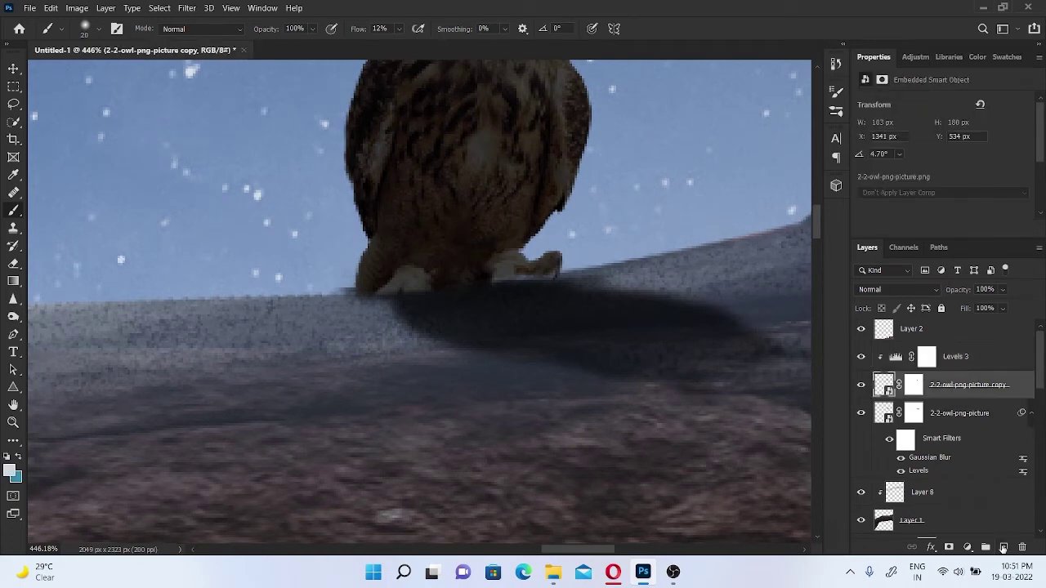
pyautogui.hotkey('ctrl', 'shift', 'alt', 'n')
# - Paint shading near the owl's feet and darken the light patch at its foot
pyautogui.moveTo(474, 290); pyautogui.dragTo(549, 262)
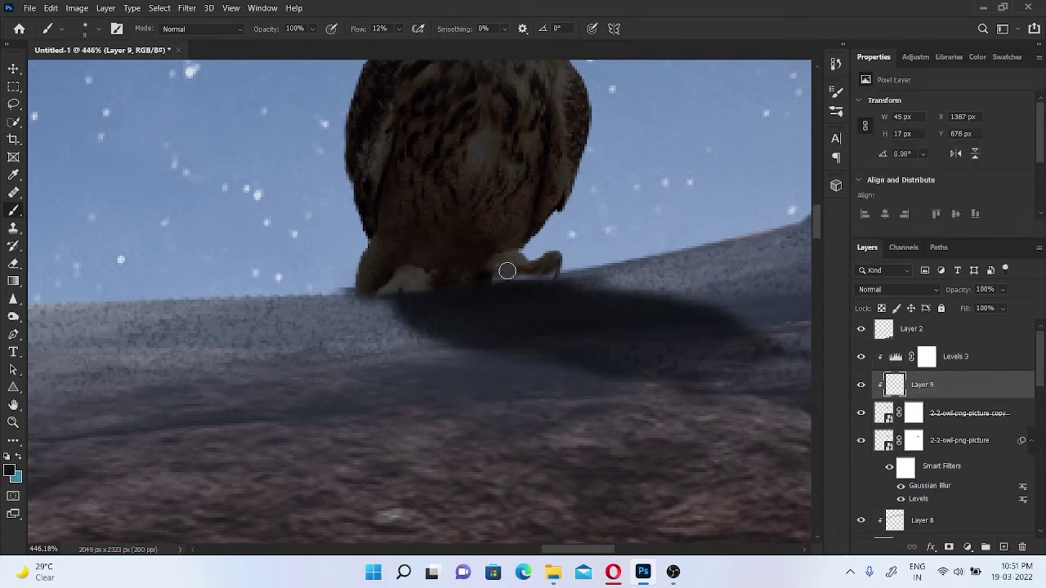
pyautogui.moveTo(405, 302); pyautogui.dragTo(400, 255)
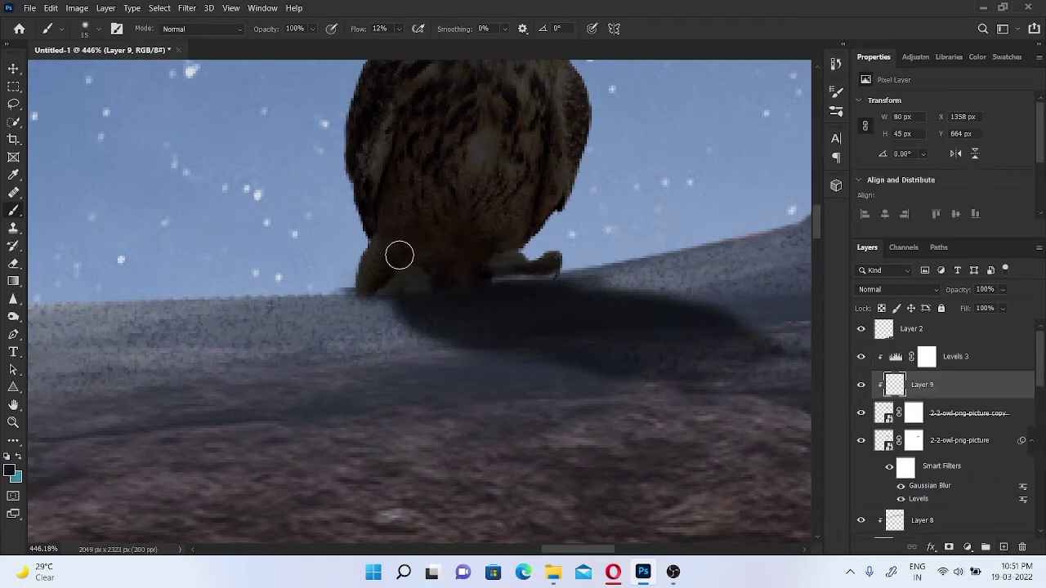
pyautogui.click(496, 263)
pyautogui.scroll(-5, 496, 263)
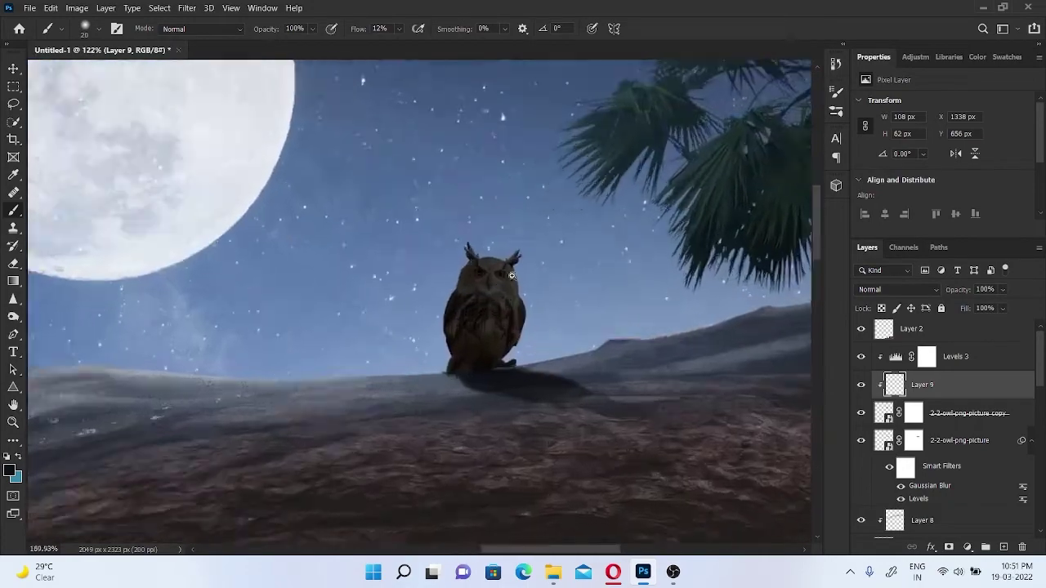
pyautogui.scroll(5, 514, 299)
# - Add a new empty layer above Levels 3 and pick a smaller brush size
pyautogui.click(927, 365)
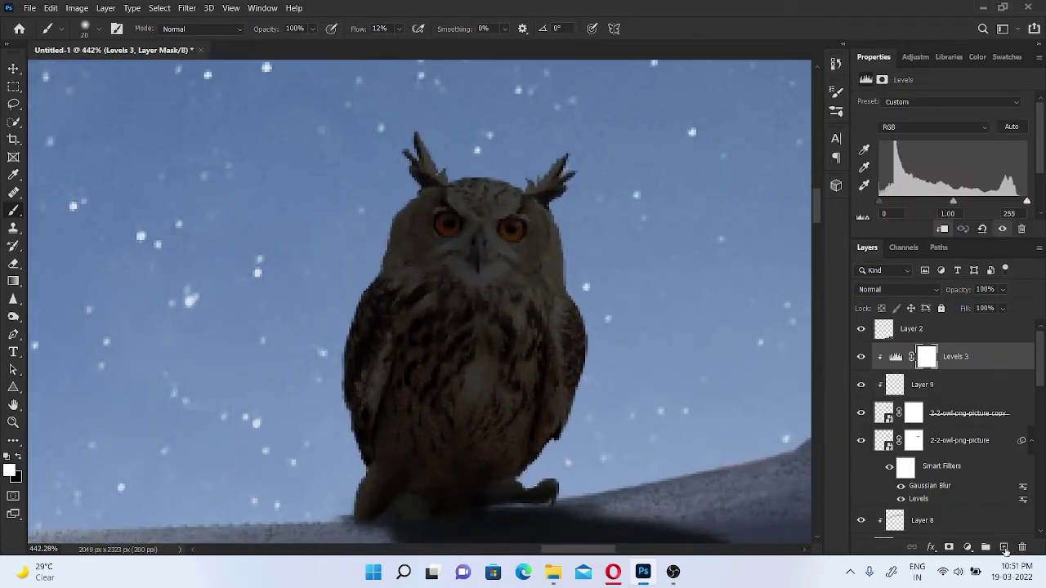
pyautogui.click(1004, 547)
pyautogui.scroll(-2, 547, 227)
pyautogui.scroll(-3, 548, 227)
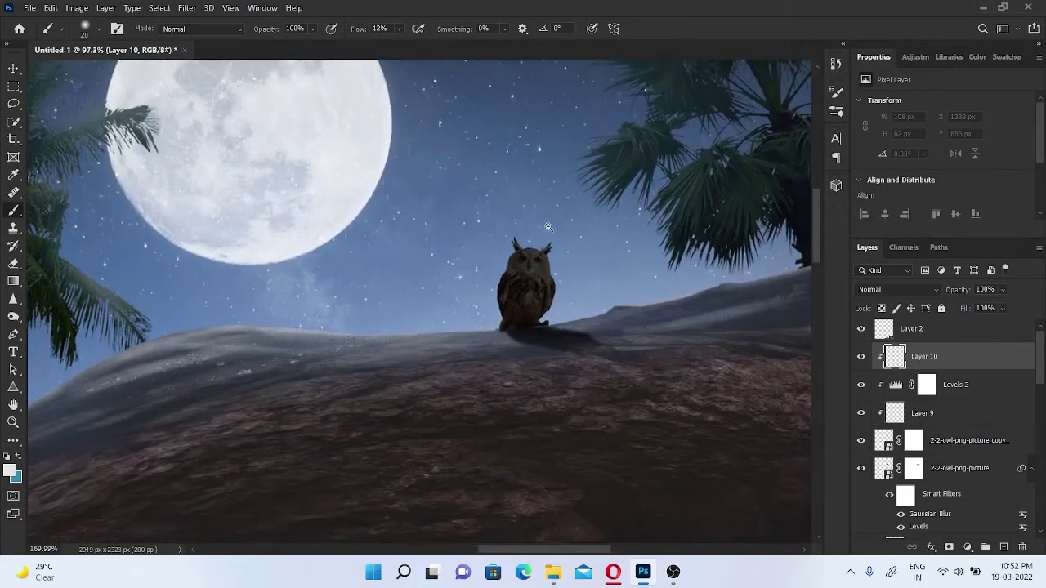
pyautogui.scroll(5, 548, 227)
pyautogui.rightClick(490, 186)
pyautogui.click(428, 50)
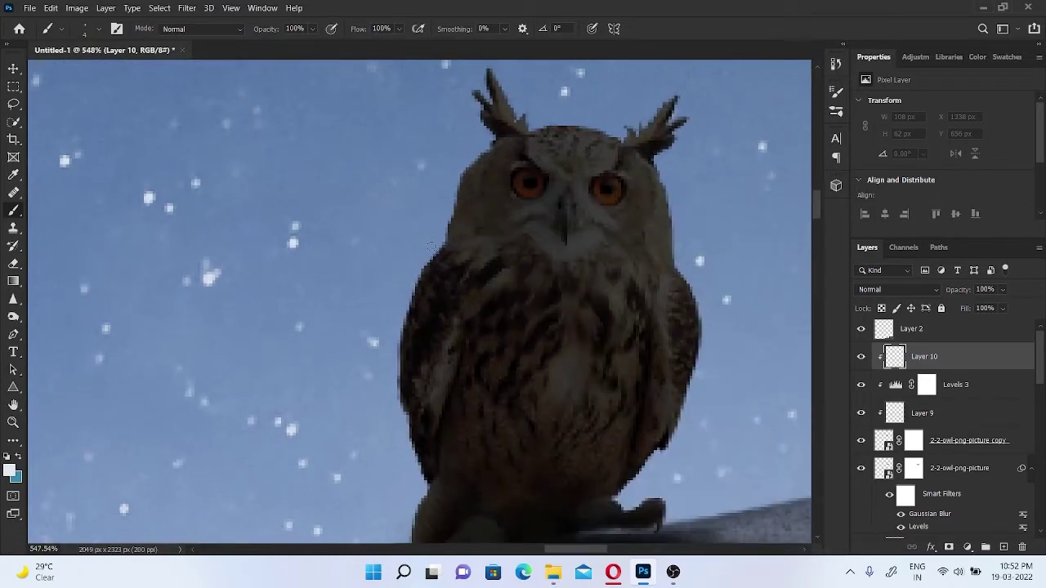
# - Paint a pale rim light along the owl's left and upper-left edges
pyautogui.moveTo(431, 246); pyautogui.dragTo(412, 299)
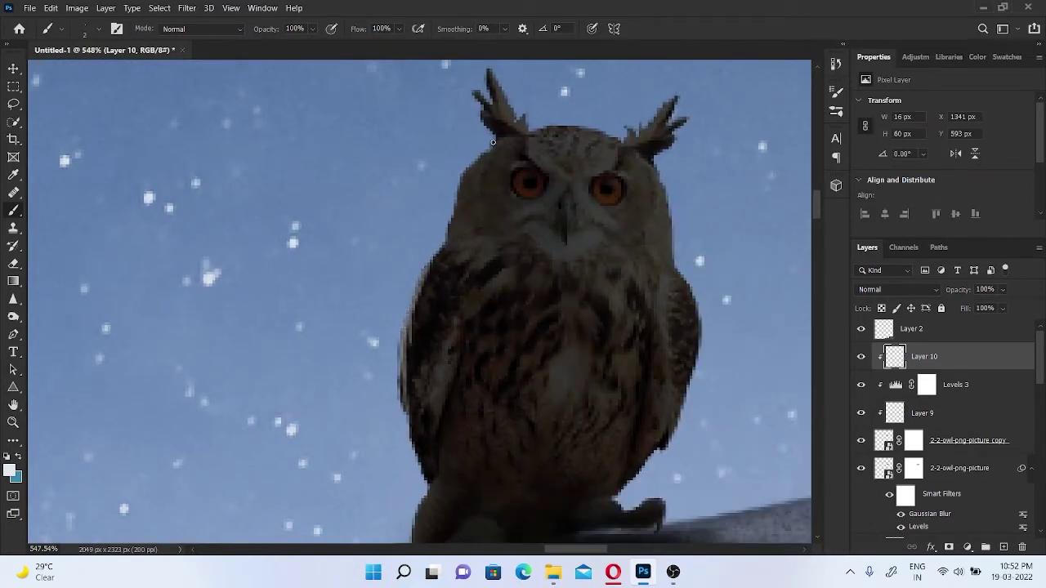
pyautogui.moveTo(452, 233); pyautogui.dragTo(408, 317)
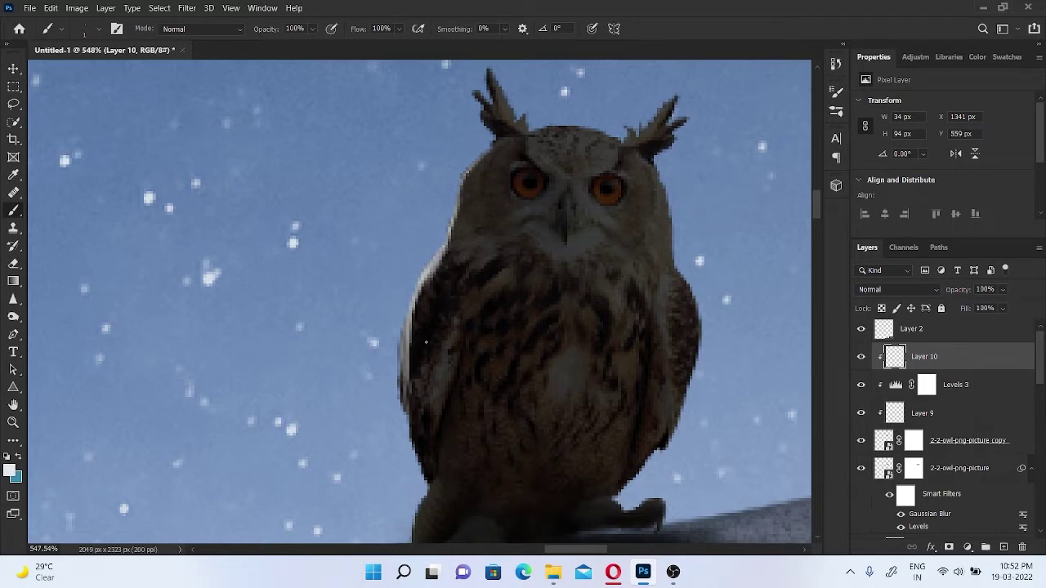
pyautogui.scroll(-3, 426, 343)
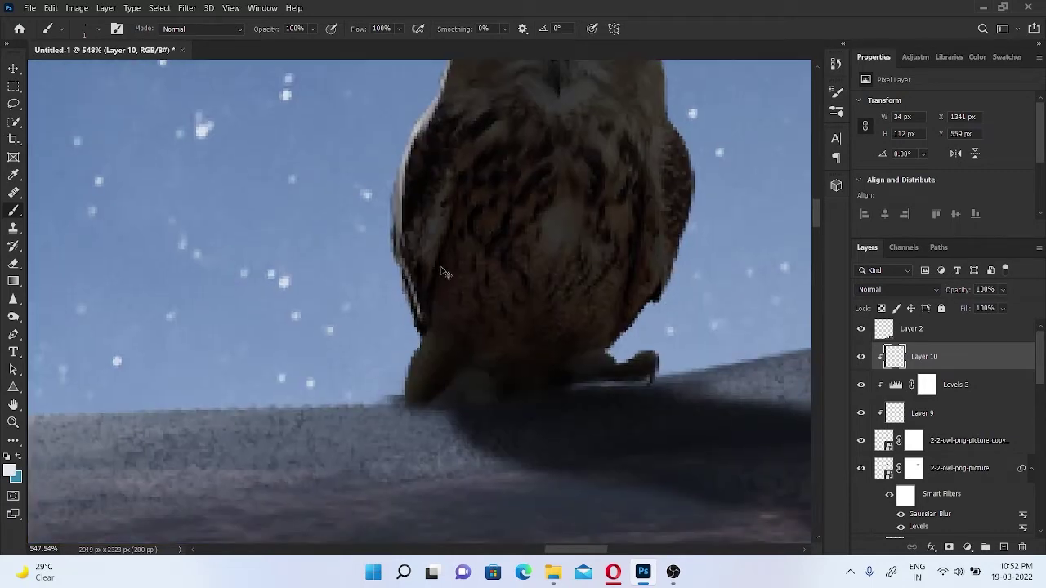
pyautogui.scroll(2, 429, 322)
pyautogui.moveTo(401, 229); pyautogui.dragTo(412, 335)
pyautogui.moveTo(405, 286); pyautogui.dragTo(421, 352)
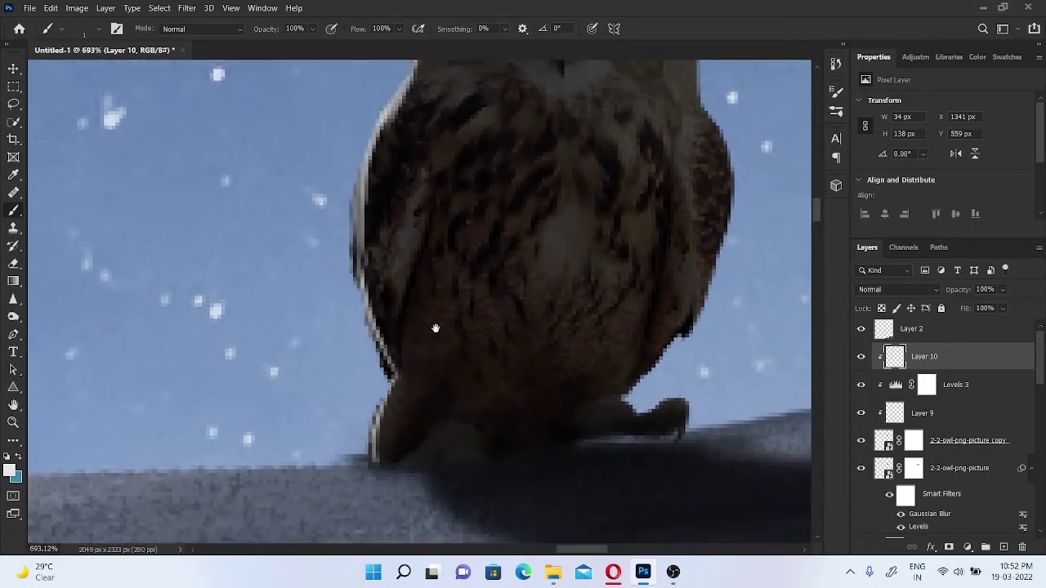
pyautogui.scroll(1, 409, 245)
pyautogui.moveTo(408, 144); pyautogui.dragTo(378, 201)
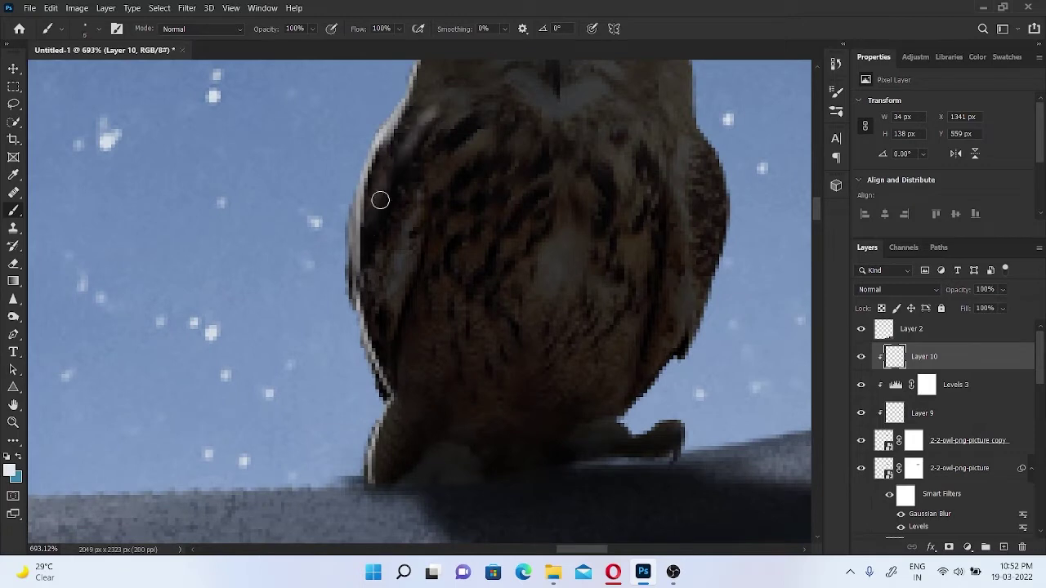
pyautogui.moveTo(413, 110)
pyautogui.mouseDown()
pyautogui.moveTo(423, 191)
pyautogui.moveTo(388, 292)
pyautogui.moveTo(392, 438)
pyautogui.mouseUp()
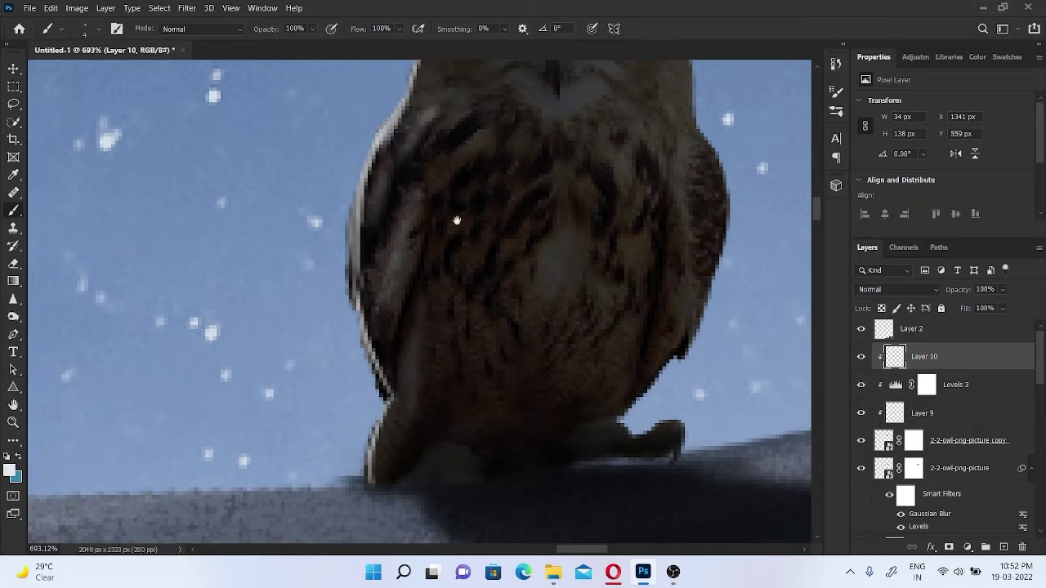
pyautogui.moveTo(456, 221); pyautogui.dragTo(413, 374)
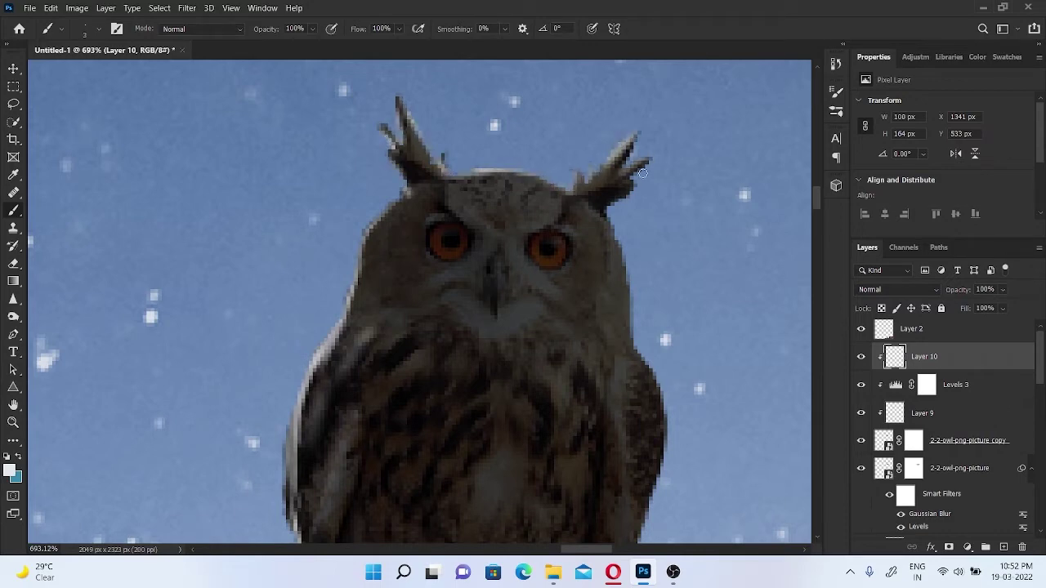
# - Lighten the owl's right and lower-left edges, chest feathers, and head beside the eye
pyautogui.moveTo(632, 290); pyautogui.dragTo(558, 49)
pyautogui.moveTo(582, 124)
pyautogui.mouseDown()
pyautogui.moveTo(591, 212)
pyautogui.moveTo(564, 318)
pyautogui.moveTo(511, 383)
pyautogui.mouseUp()
pyautogui.moveTo(245, 421); pyautogui.dragTo(235, 453)
pyautogui.moveTo(269, 320); pyautogui.dragTo(317, 422)
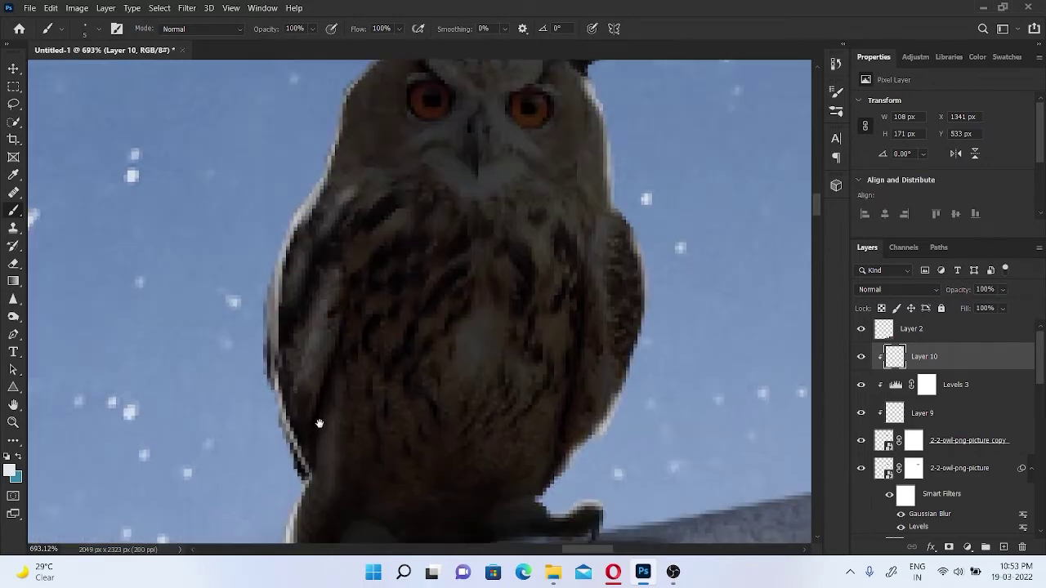
pyautogui.moveTo(378, 234)
pyautogui.mouseDown()
pyautogui.moveTo(369, 247)
pyautogui.moveTo(367, 360)
pyautogui.mouseUp()
pyautogui.scroll(2, 468, 204)
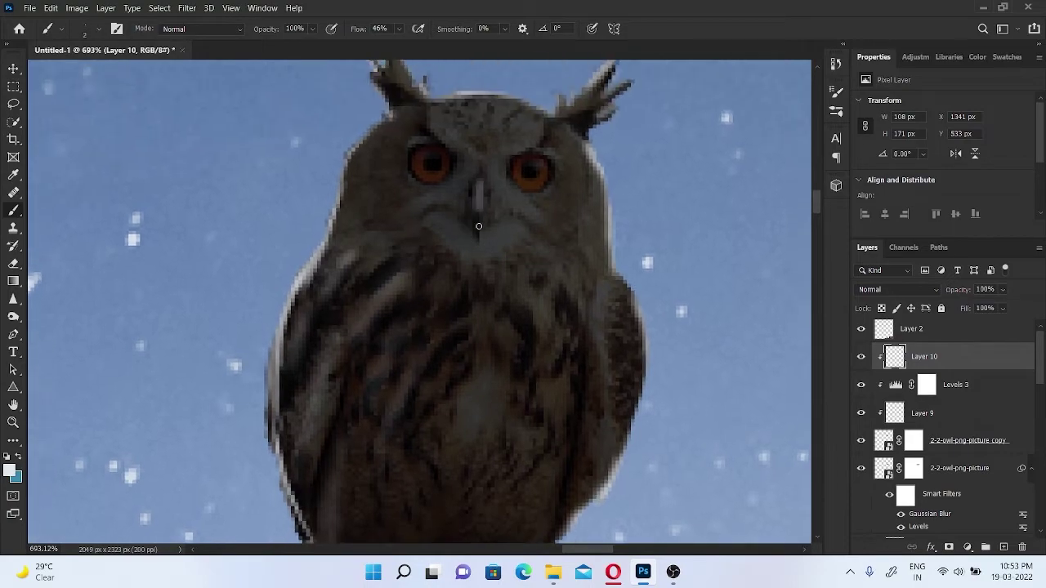
pyautogui.moveTo(386, 143); pyautogui.dragTo(402, 214)
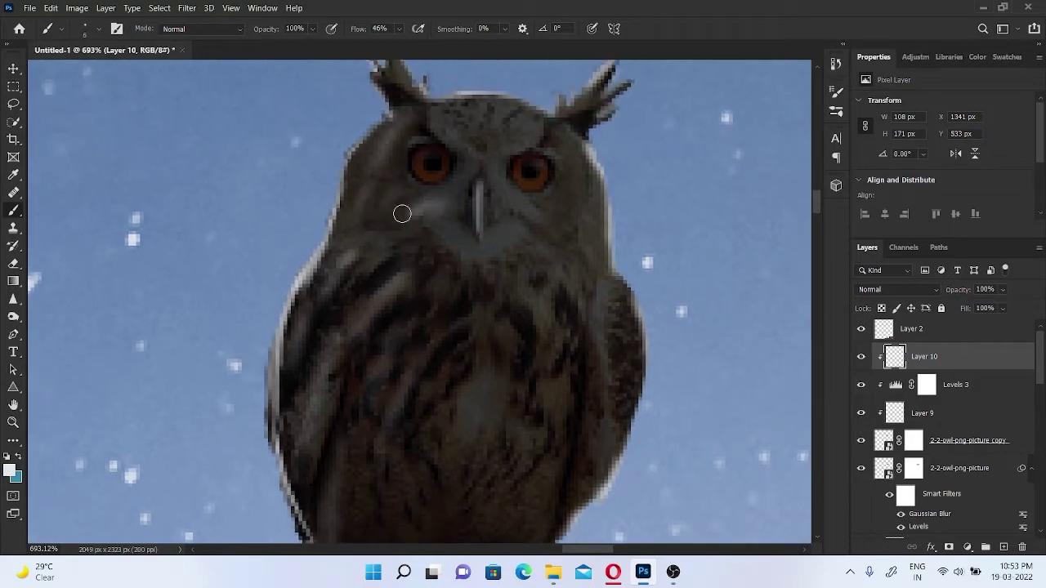
# - With a larger brush, paint broad soft light along the owl's left edge
pyautogui.scroll(-5, 449, 254)
pyautogui.scroll(-1, 416, 360)
pyautogui.scroll(2, 413, 359)
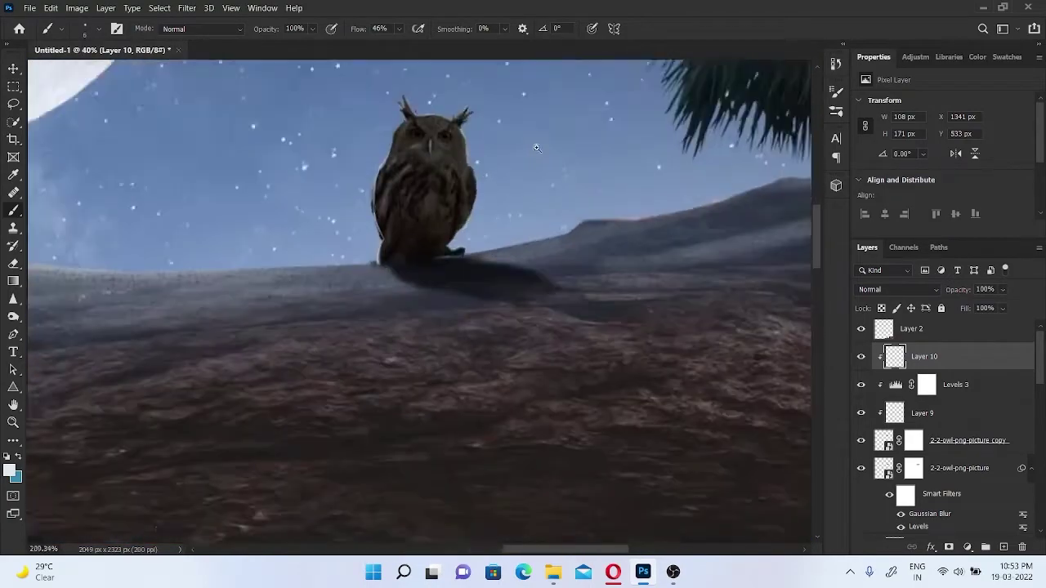
pyautogui.scroll(3, 434, 237)
pyautogui.press(']')
pyautogui.press(']')
pyautogui.press(']')
pyautogui.moveTo(395, 232); pyautogui.dragTo(384, 401)
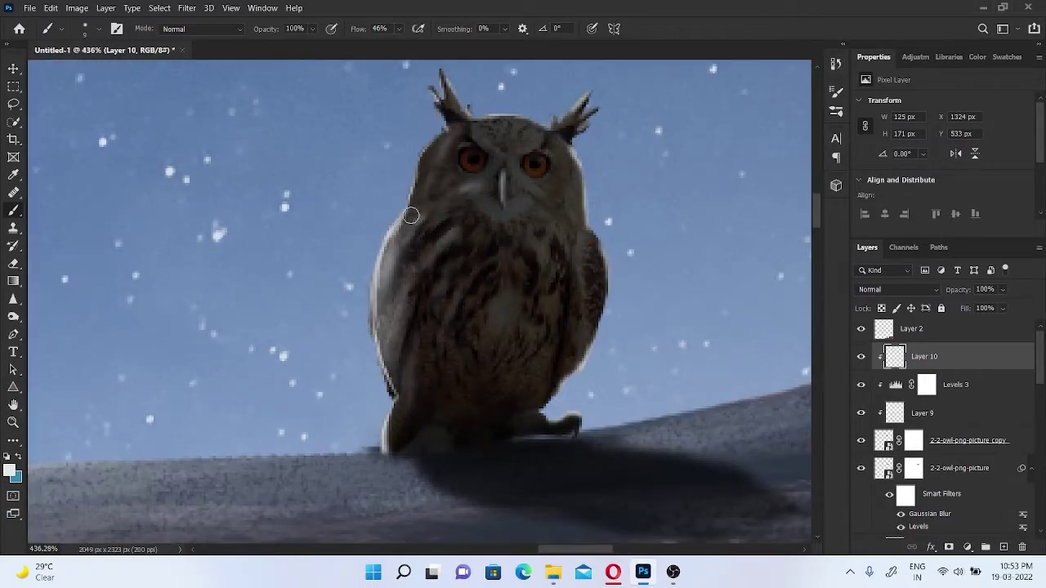
pyautogui.moveTo(397, 219); pyautogui.dragTo(391, 425)
pyautogui.scroll(-5, 441, 245)
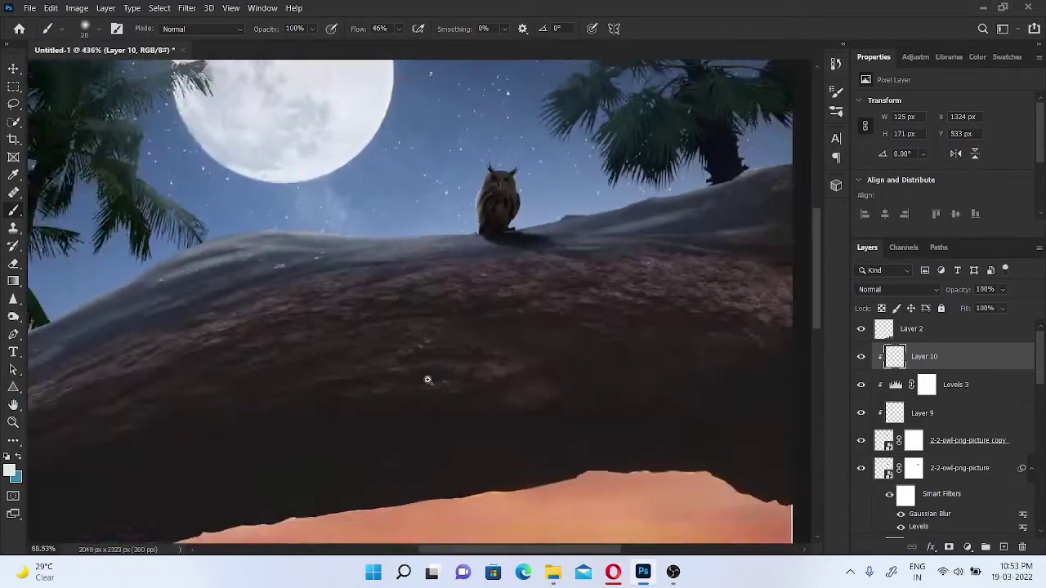
pyautogui.scroll(-1, 479, 253)
pyautogui.scroll(1, 451, 287)
pyautogui.scroll(3, 450, 287)
pyautogui.scroll(2, 389, 254)
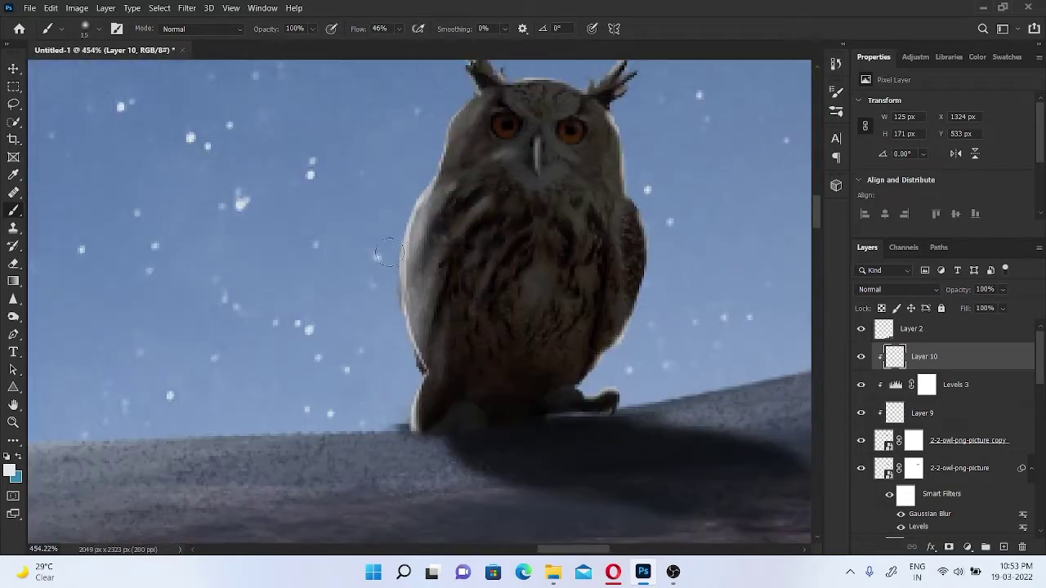
# - Add finer light along the owl's left edge with a smaller brush, then add Layer 11
pyautogui.moveTo(455, 175); pyautogui.dragTo(414, 242)
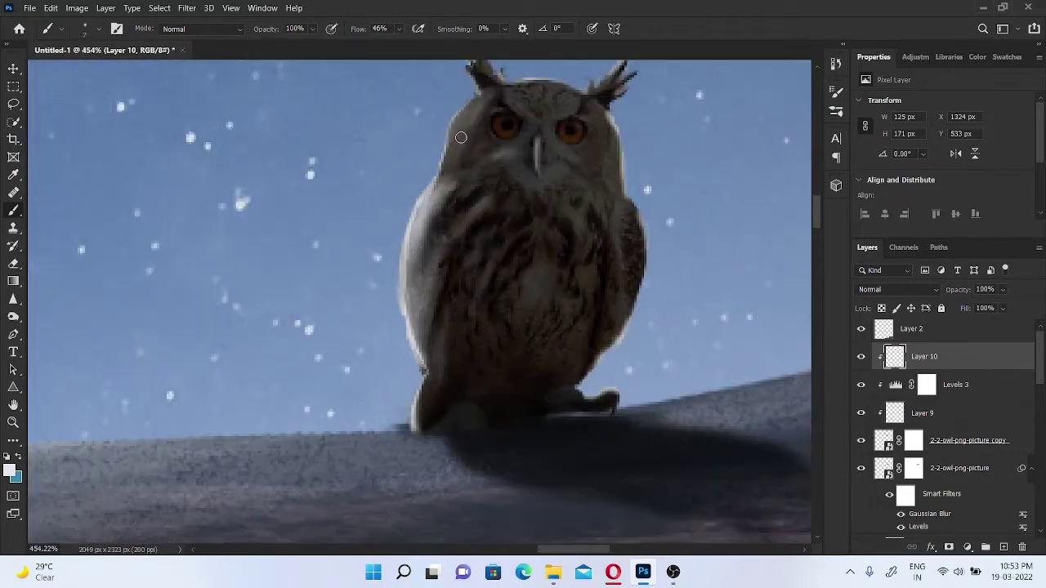
pyautogui.press('[')
pyautogui.press('[')
pyautogui.press('[')
pyautogui.moveTo(463, 211); pyautogui.dragTo(429, 308)
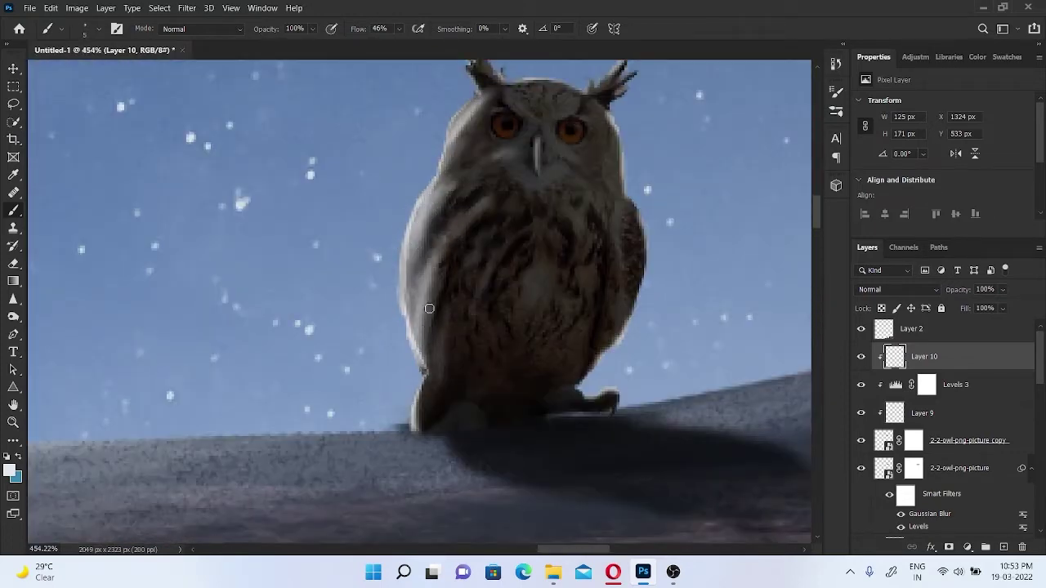
pyautogui.scroll(2, 483, 124)
pyautogui.hscroll(1, 539, 212)
pyautogui.click(1003, 546)
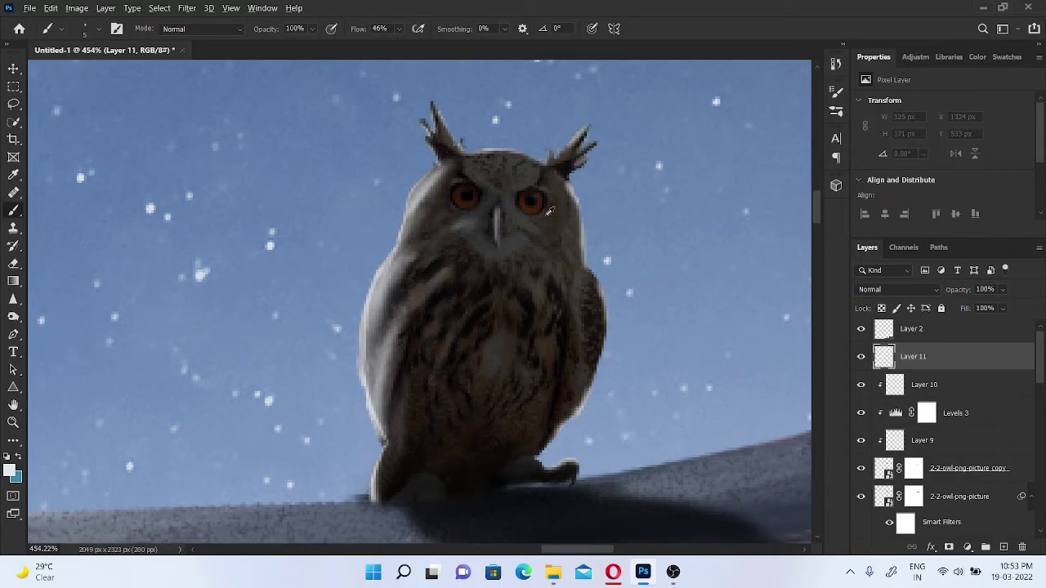
pyautogui.click(966, 546)
# - Add a bright orange (#ff5400) Solid Color fill layer set to Screen blend mode
pyautogui.click(955, 306)
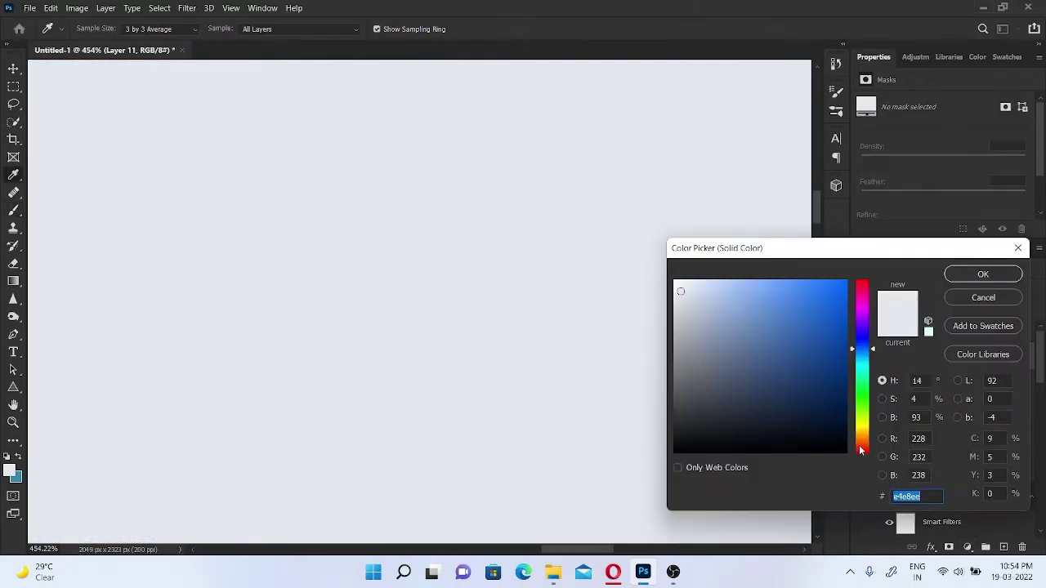
pyautogui.moveTo(862, 351)
pyautogui.mouseDown()
pyautogui.moveTo(864, 449)
pyautogui.moveTo(865, 440)
pyautogui.mouseUp()
pyautogui.click(819, 337)
pyautogui.click(839, 286)
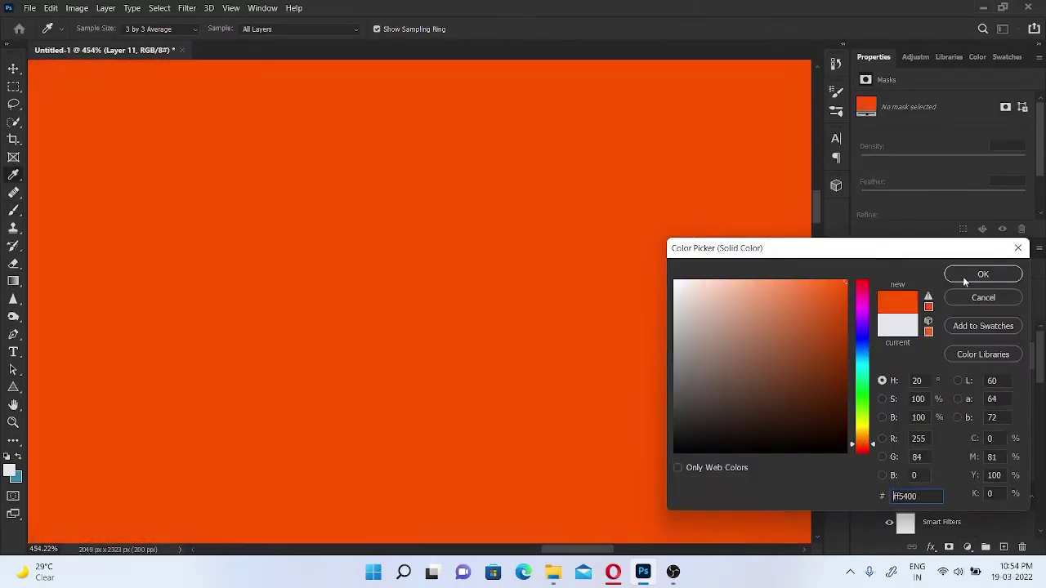
pyautogui.click(982, 273)
pyautogui.click(899, 289)
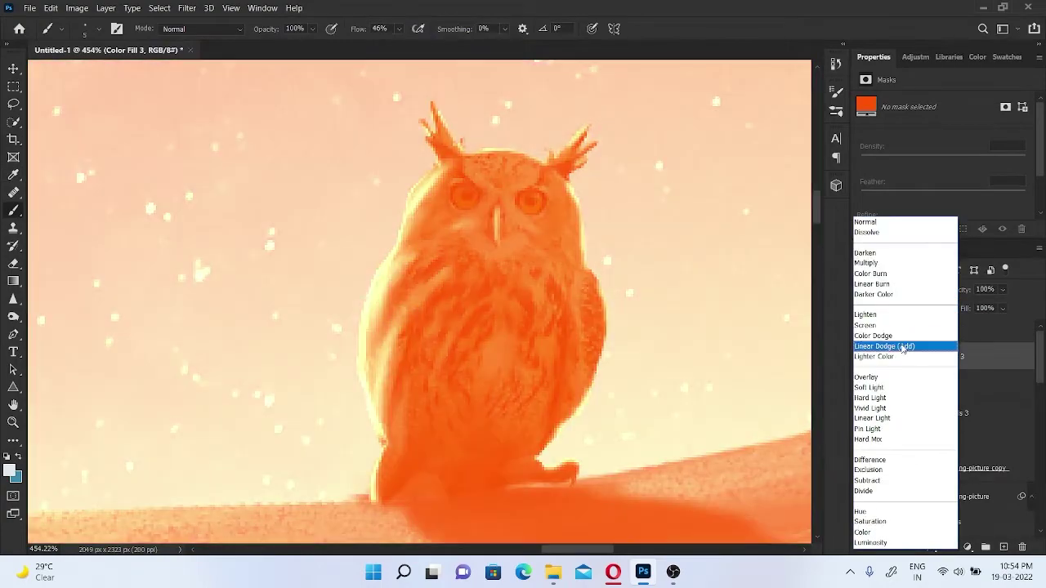
pyautogui.click(866, 325)
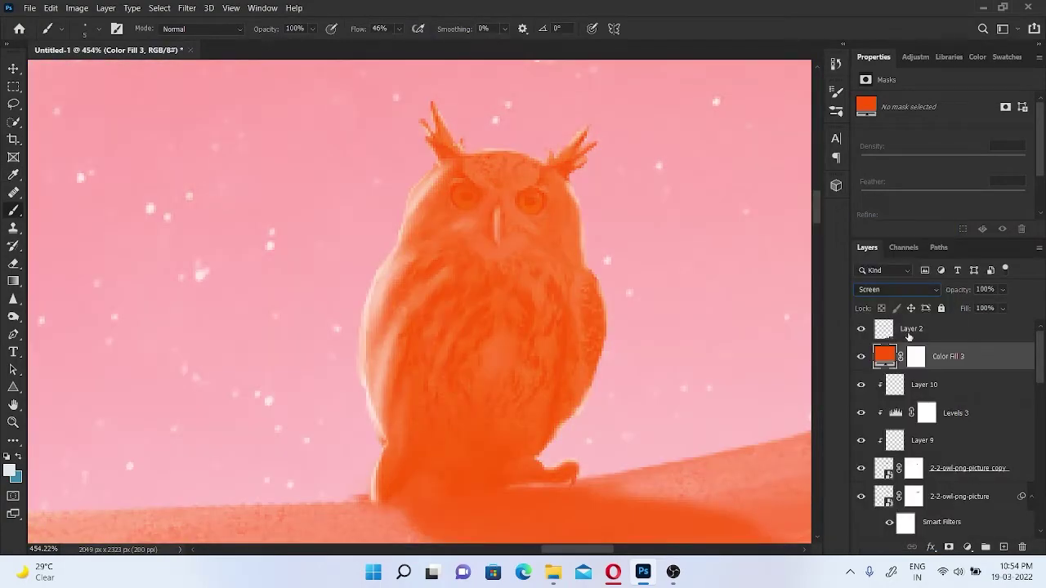
# - Invert the orange fill's mask and paint it back in over the owl's eyes
pyautogui.click(915, 357)
pyautogui.hotkey('ctrl', 'i')
pyautogui.scroll(3, 497, 183)
pyautogui.scroll(1, 498, 184)
pyautogui.scroll(-2, 450, 205)
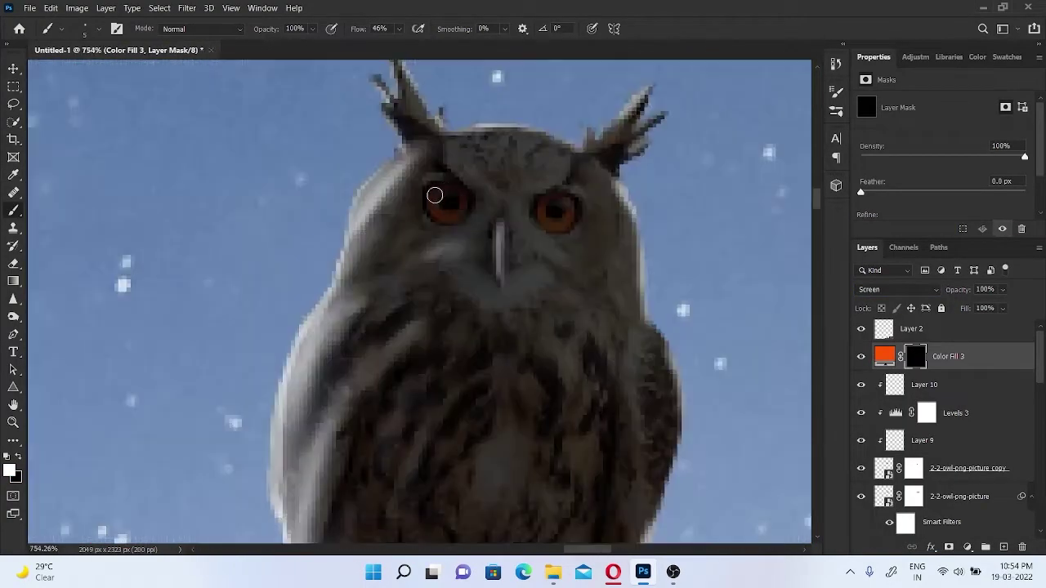
pyautogui.moveTo(453, 220); pyautogui.dragTo(467, 191)
pyautogui.moveTo(546, 205)
pyautogui.mouseDown()
pyautogui.moveTo(577, 205)
pyautogui.moveTo(560, 196)
pyautogui.mouseUp()
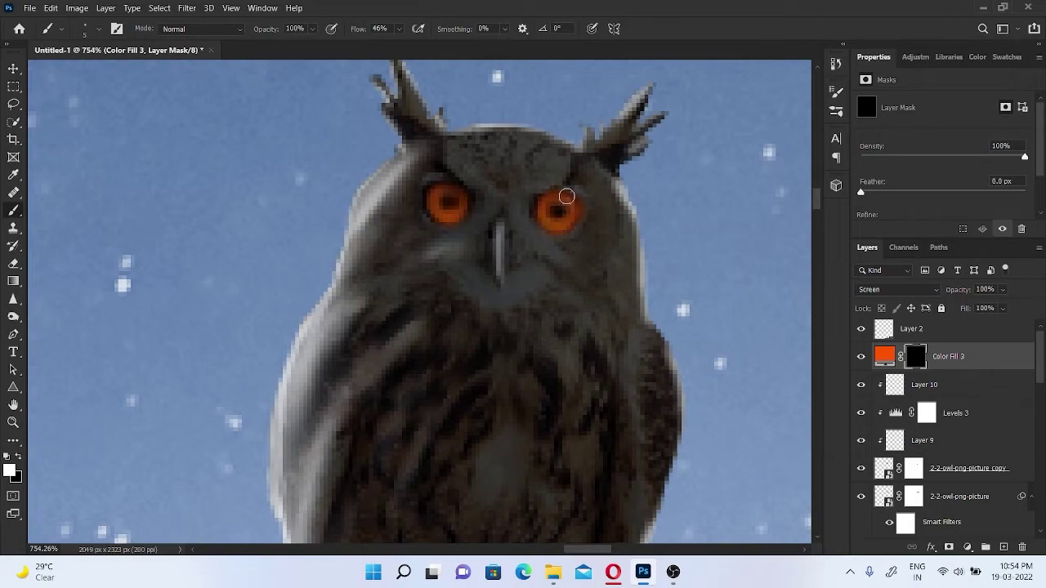
pyautogui.scroll(-5, 588, 230)
pyautogui.scroll(-5, 600, 242)
pyautogui.scroll(6, 675, 239)
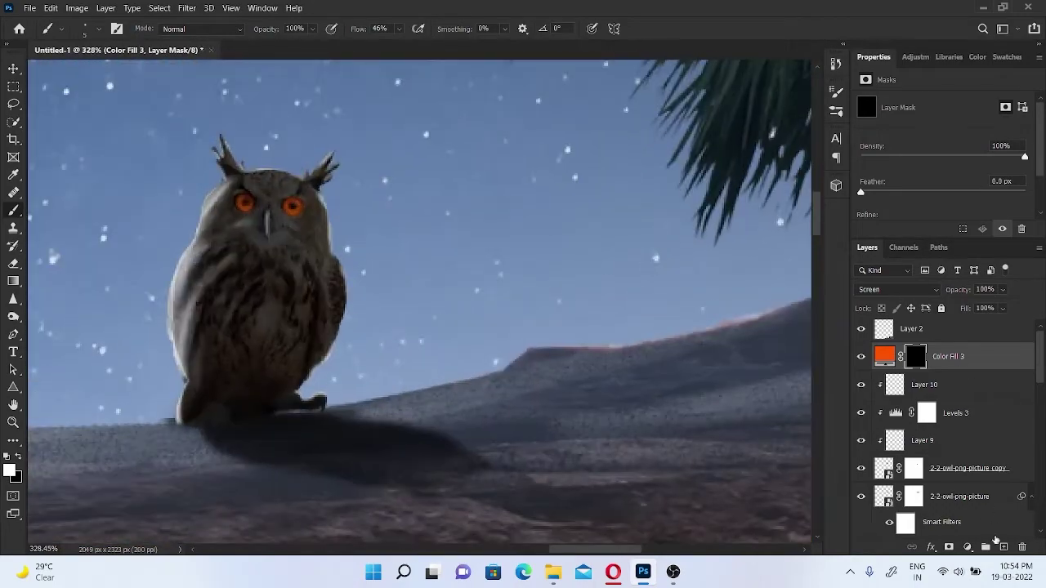
# - On a new layer, paint a soft orange glow around the eyes, set to Screen at 68% fill
pyautogui.click(1003, 547)
pyautogui.keyDown('alt'); pyautogui.click(249, 204); pyautogui.keyUp('alt')
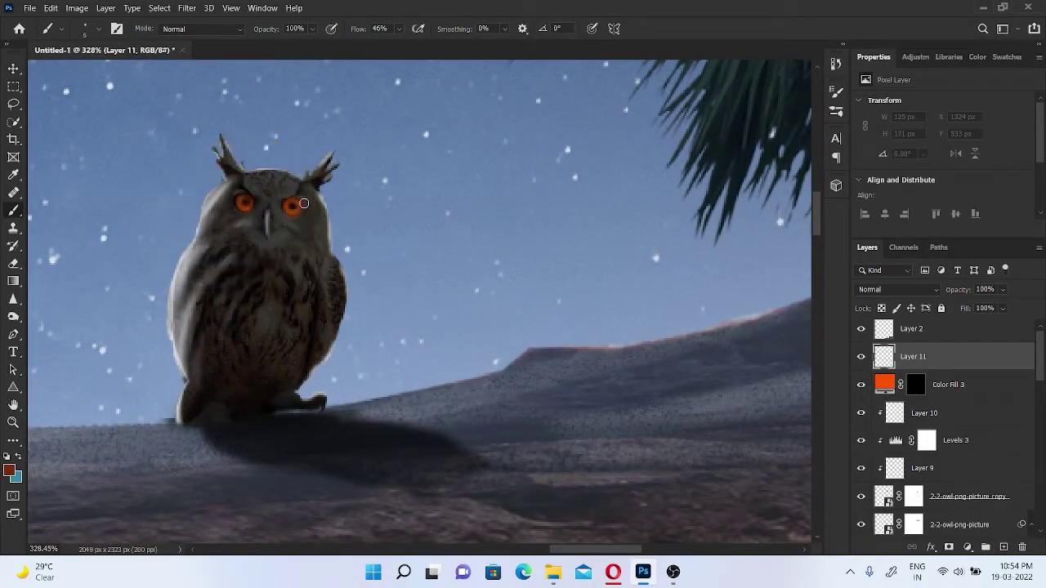
pyautogui.press(']')
pyautogui.press(']')
pyautogui.moveTo(255, 196)
pyautogui.mouseDown()
pyautogui.moveTo(253, 210)
pyautogui.moveTo(285, 215)
pyautogui.moveTo(275, 210)
pyautogui.mouseUp()
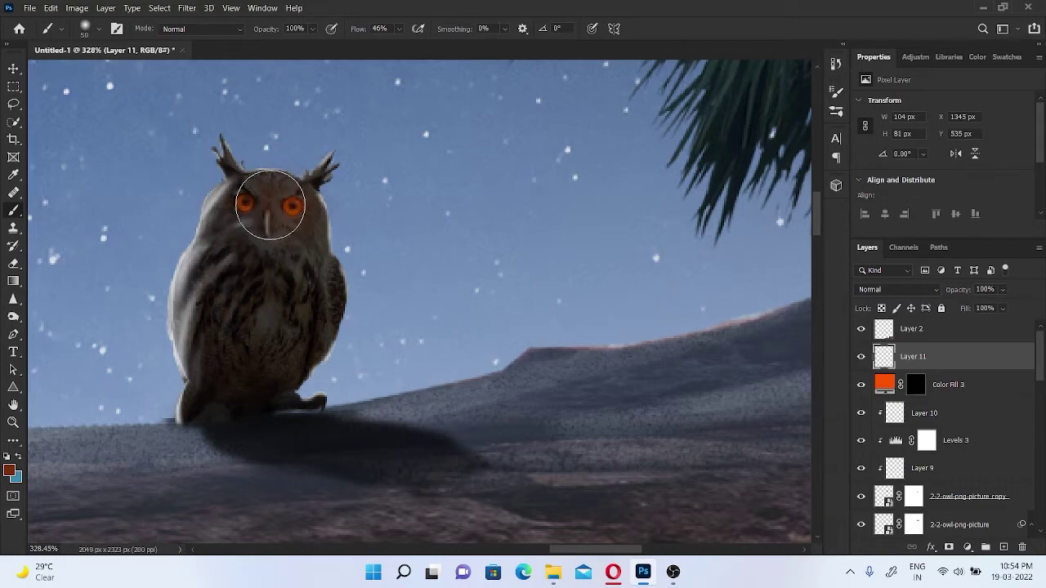
pyautogui.click(899, 290)
pyautogui.click(898, 322)
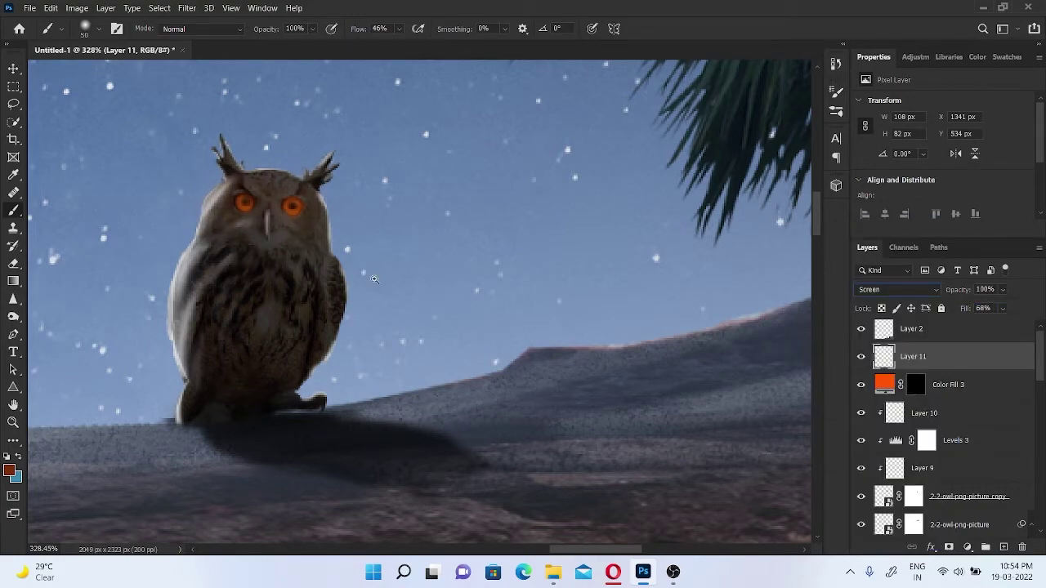
pyautogui.scroll(-5, 375, 280)
pyautogui.scroll(-3, 374, 279)
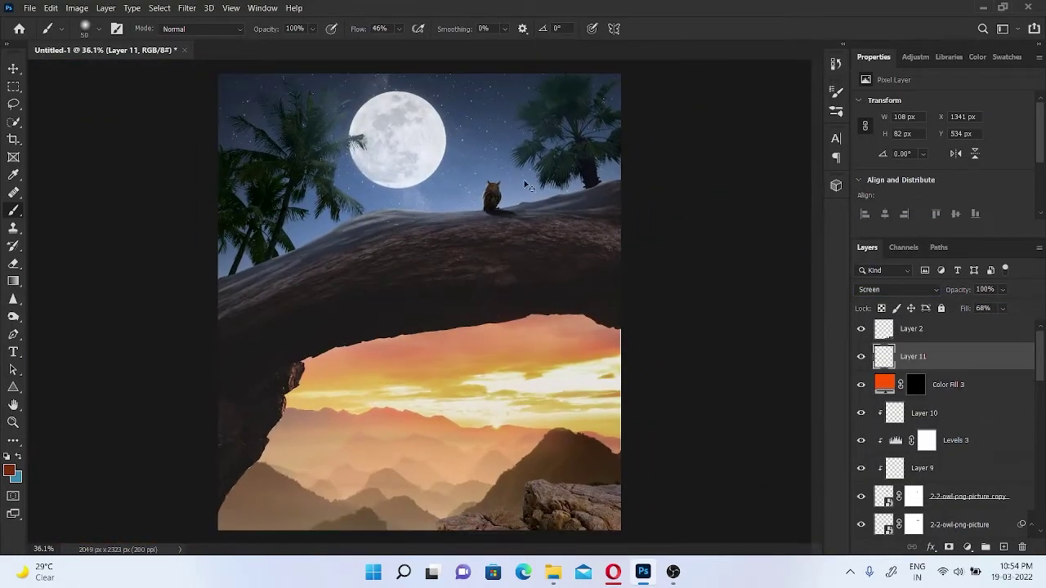
# - Add a new empty layer clipped to the arch's Layer 8
pyautogui.scroll(-1, 527, 185)
pyautogui.scroll(1, 481, 257)
pyautogui.scroll(-1, 422, 299)
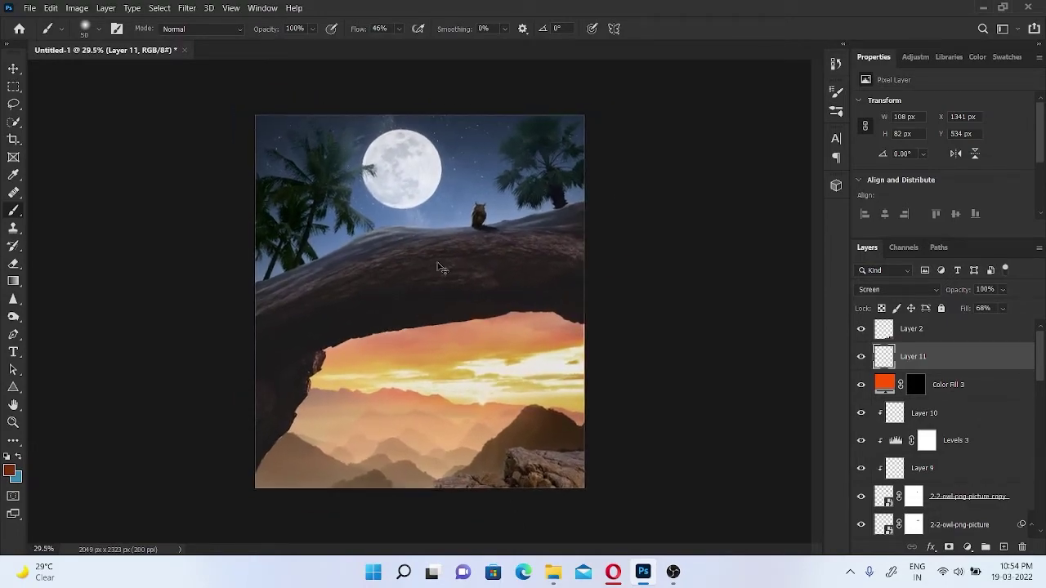
pyautogui.scroll(1, 439, 267)
pyautogui.scroll(3, 433, 278)
pyautogui.scroll(2, 428, 286)
pyautogui.scroll(-2, 429, 292)
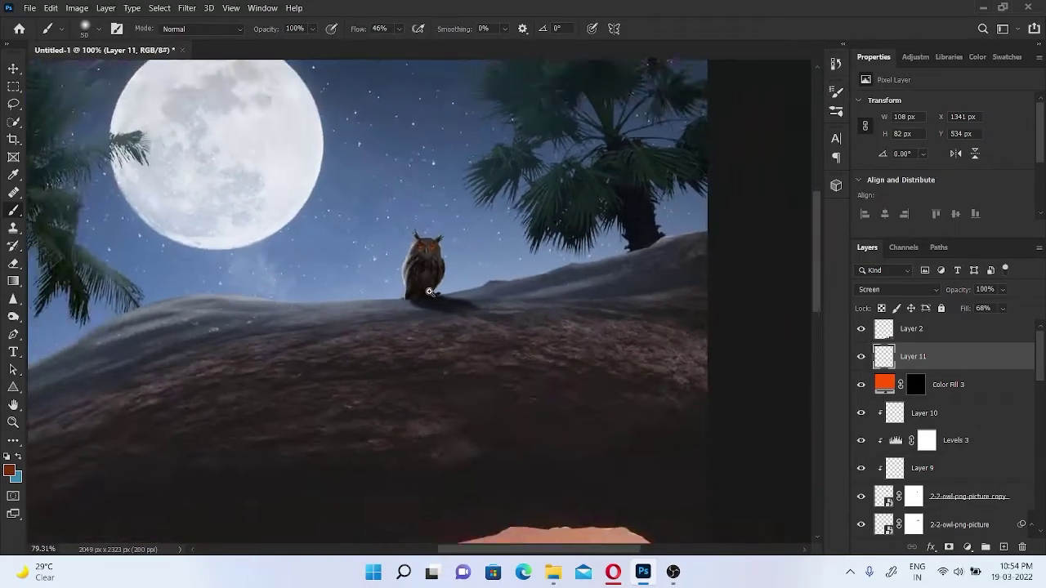
pyautogui.scroll(2, 429, 292)
pyautogui.scroll(2, 420, 280)
pyautogui.scroll(2, 427, 289)
pyautogui.scroll(-1, 436, 285)
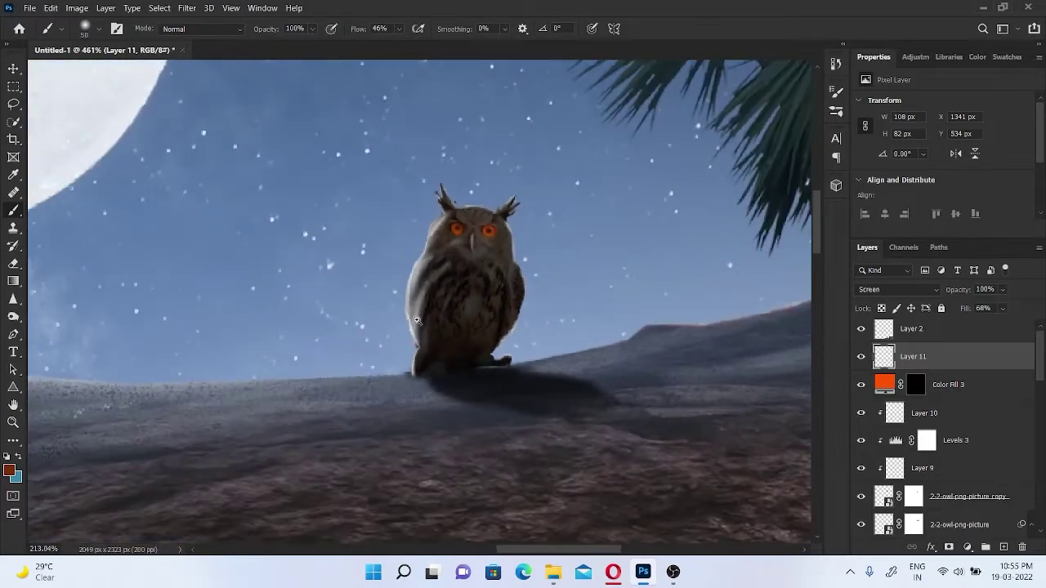
pyautogui.scroll(-2, 416, 319)
pyautogui.scroll(1, 378, 397)
pyautogui.scroll(3, 350, 367)
pyautogui.scroll(-3, 1038, 396)
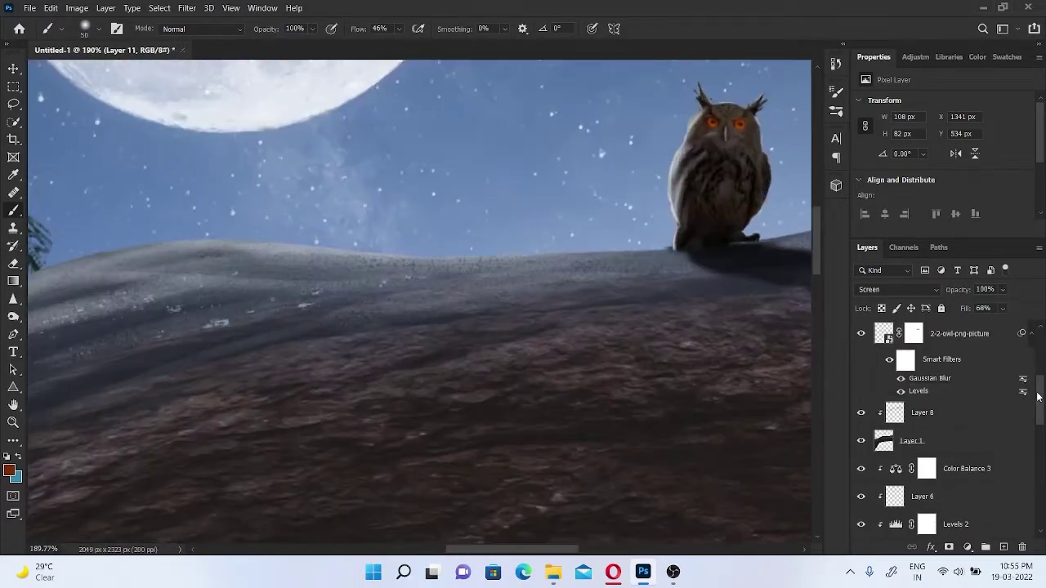
pyautogui.scroll(3, 980, 396)
pyautogui.scroll(-3, 980, 396)
pyautogui.scroll(2, 963, 441)
pyautogui.click(958, 464)
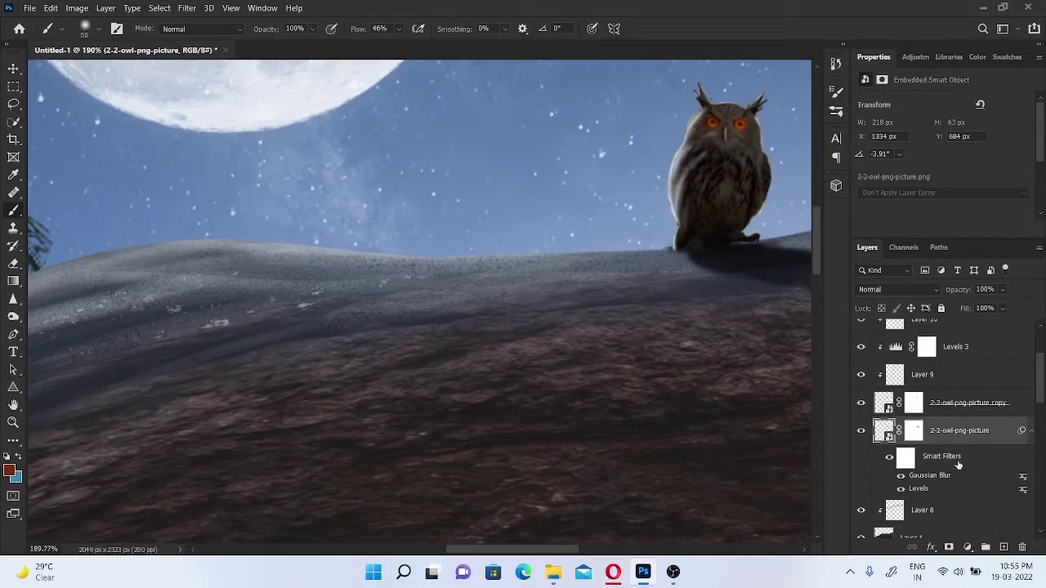
pyautogui.click(1020, 403)
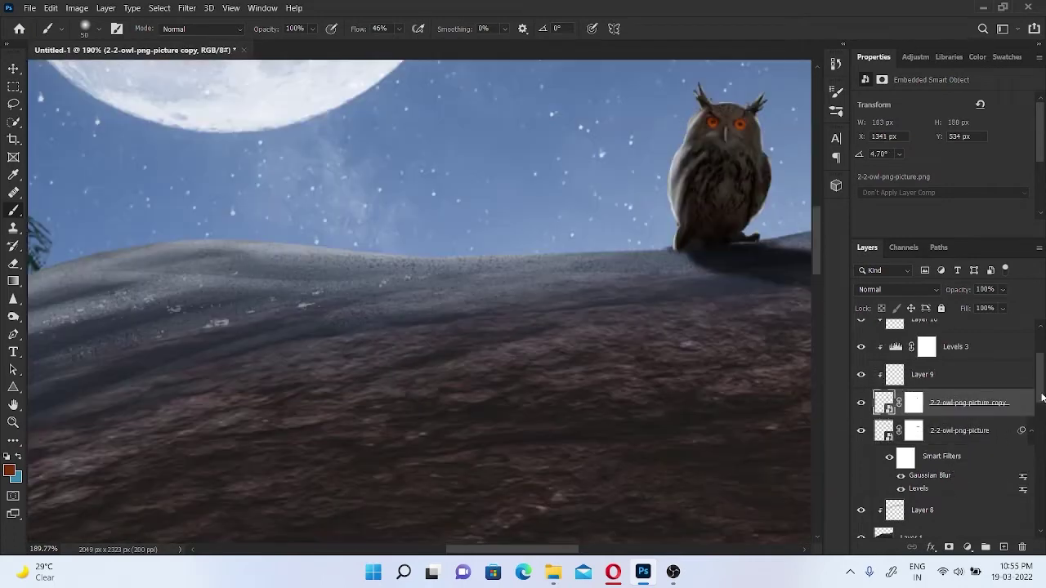
pyautogui.scroll(-3, 965, 423)
pyautogui.click(965, 433)
pyautogui.click(1003, 546)
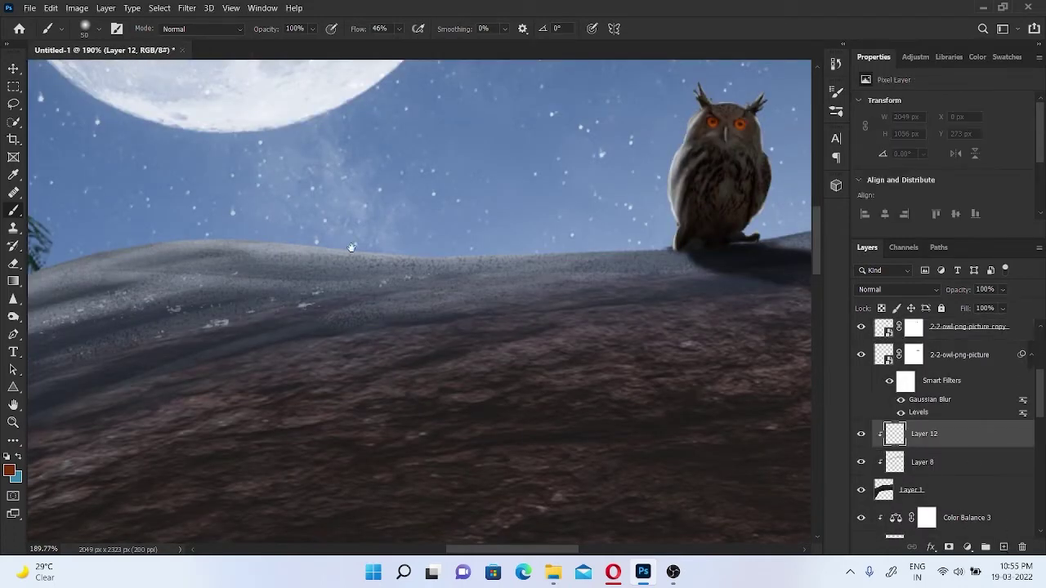
pyautogui.scroll(2, 351, 247)
# - Sample the moon's pale colour and brush highlights along the arch's top ridge
pyautogui.keyDown('alt'); pyautogui.click(306, 166); pyautogui.keyUp('alt')
pyautogui.hscroll(-5, 306, 165)
pyautogui.moveTo(204, 429)
pyautogui.mouseDown()
pyautogui.moveTo(426, 334)
pyautogui.moveTo(614, 338)
pyautogui.mouseUp()
pyautogui.press('[')
pyautogui.press('[')
pyautogui.press('[')
pyautogui.scroll(-3, 700, 311)
pyautogui.hscroll(2, 700, 310)
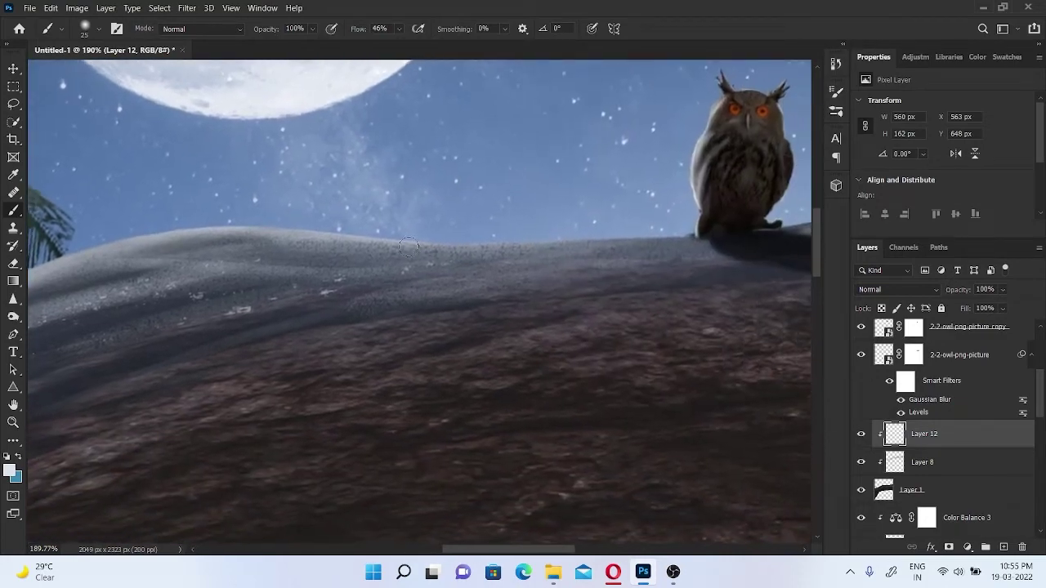
pyautogui.hscroll(-2, 232, 344)
pyautogui.scroll(-2, 232, 344)
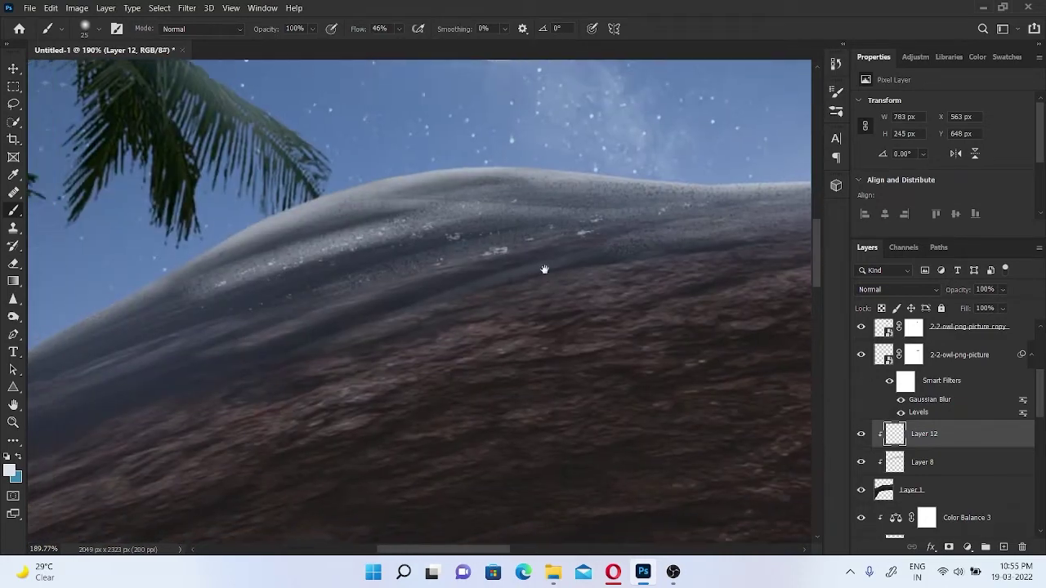
pyautogui.scroll(-2, 544, 269)
pyautogui.scroll(-3, 368, 294)
pyautogui.scroll(1, 549, 303)
pyautogui.scroll(1, 447, 275)
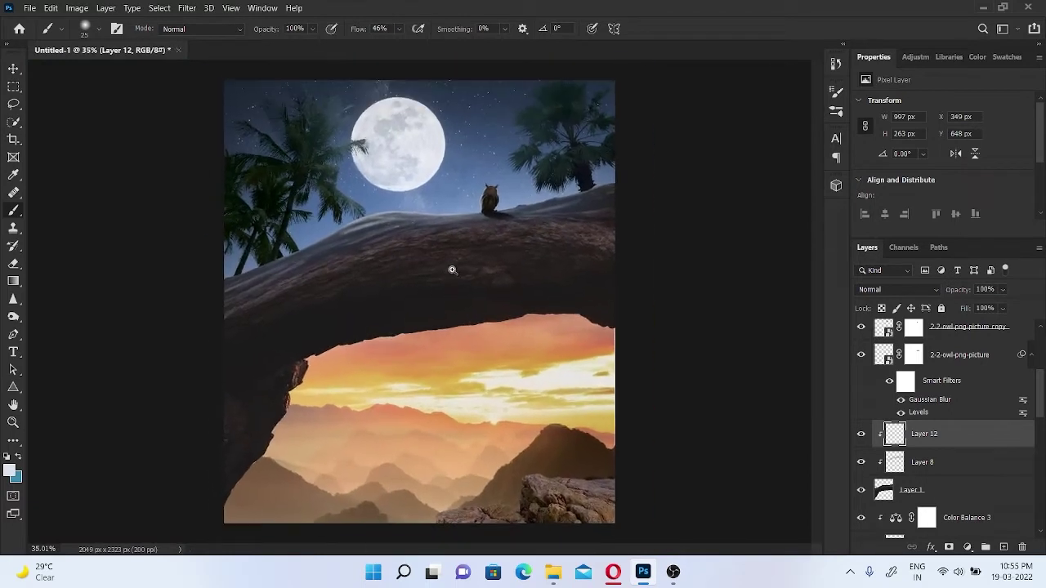
pyautogui.scroll(2, 455, 347)
pyautogui.scroll(-1, 455, 347)
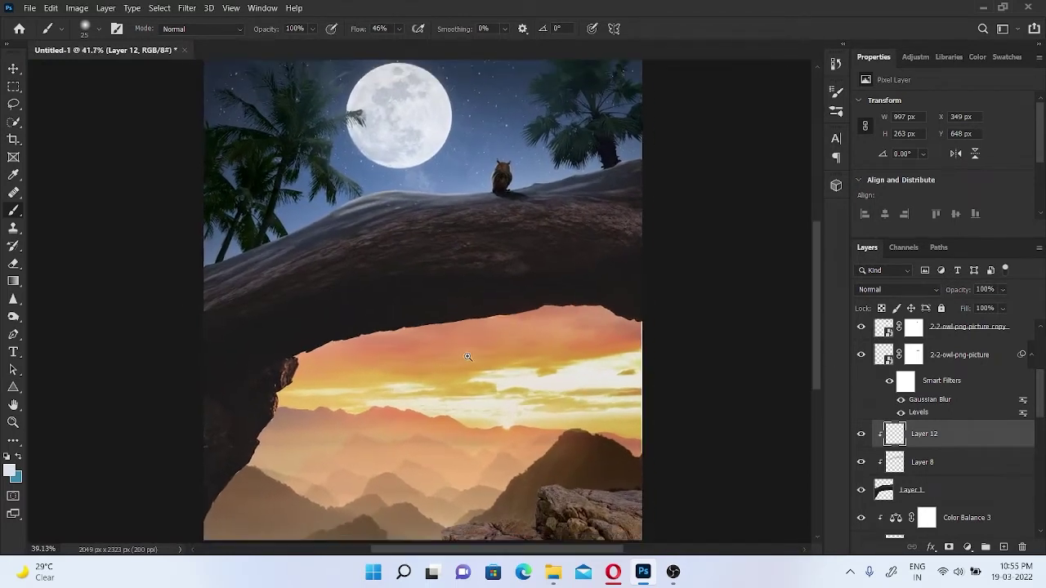
# - Set the brush to about 80 px and paint warm glow along the arch's lower edge
pyautogui.rightClick(408, 188)
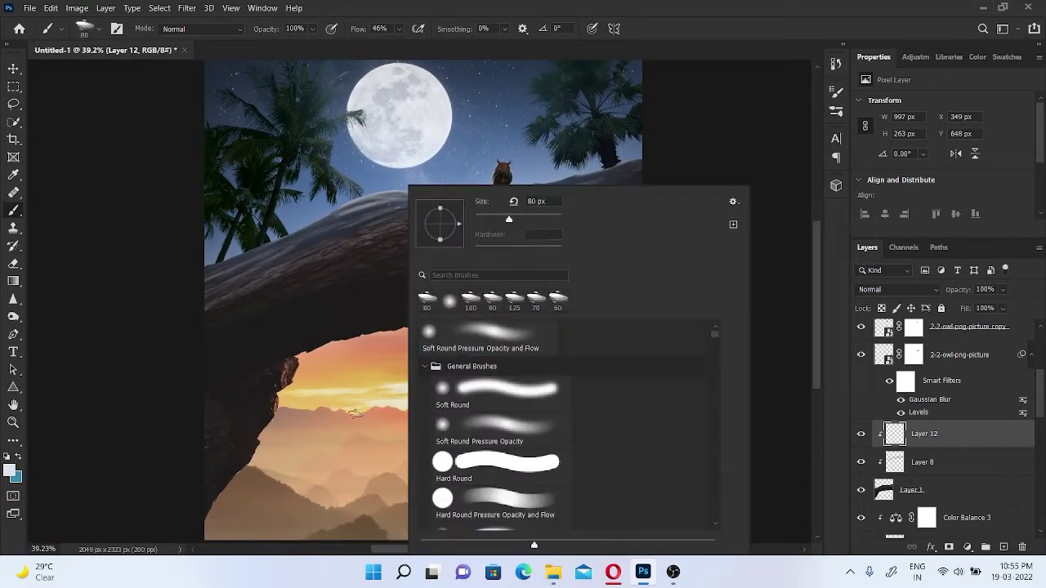
pyautogui.moveTo(385, 362); pyautogui.dragTo(392, 361)
pyautogui.press(']')
pyautogui.press(']')
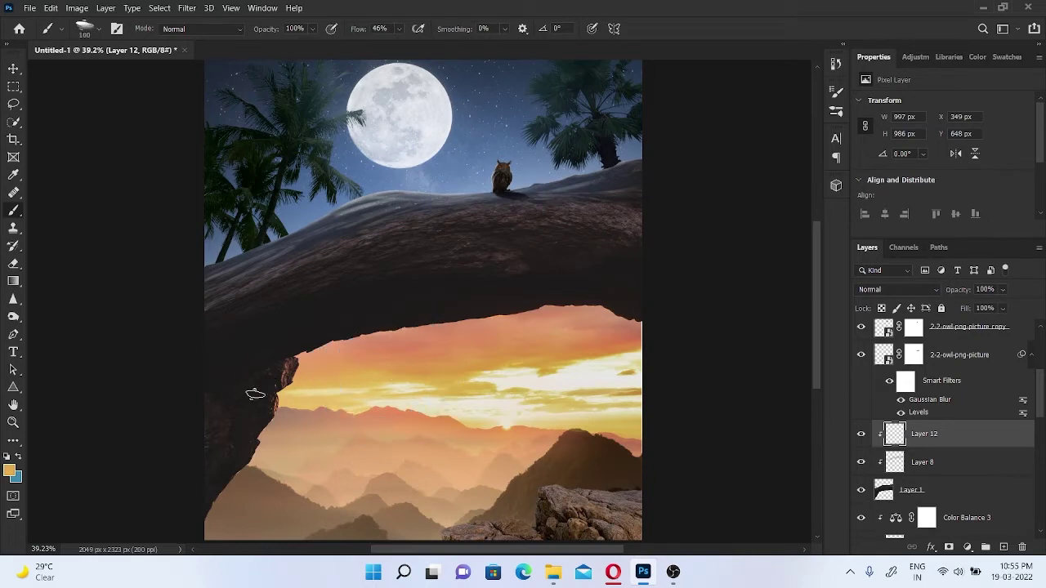
pyautogui.scroll(8, 320, 362)
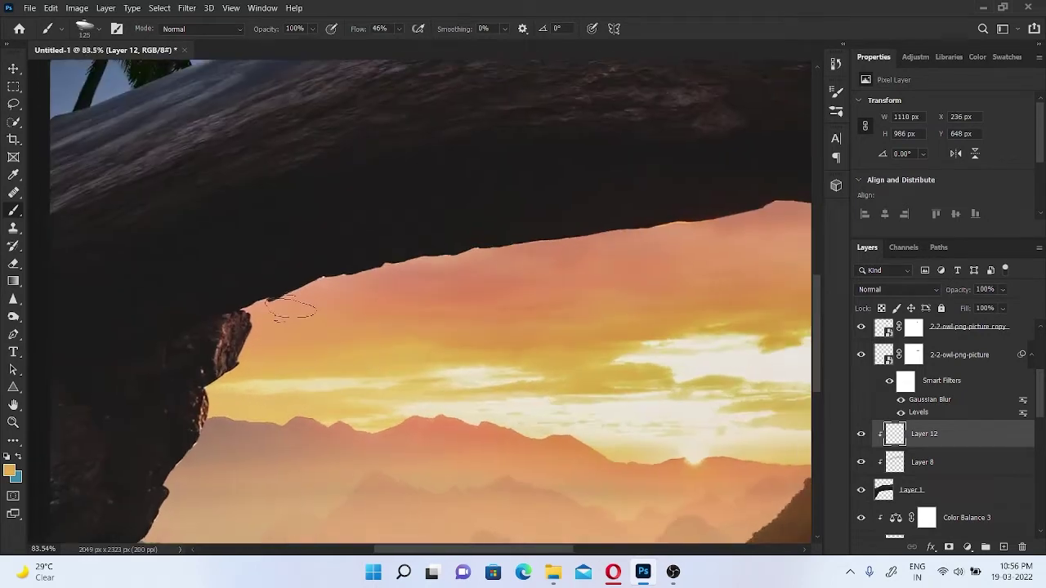
pyautogui.hscroll(3, 407, 282)
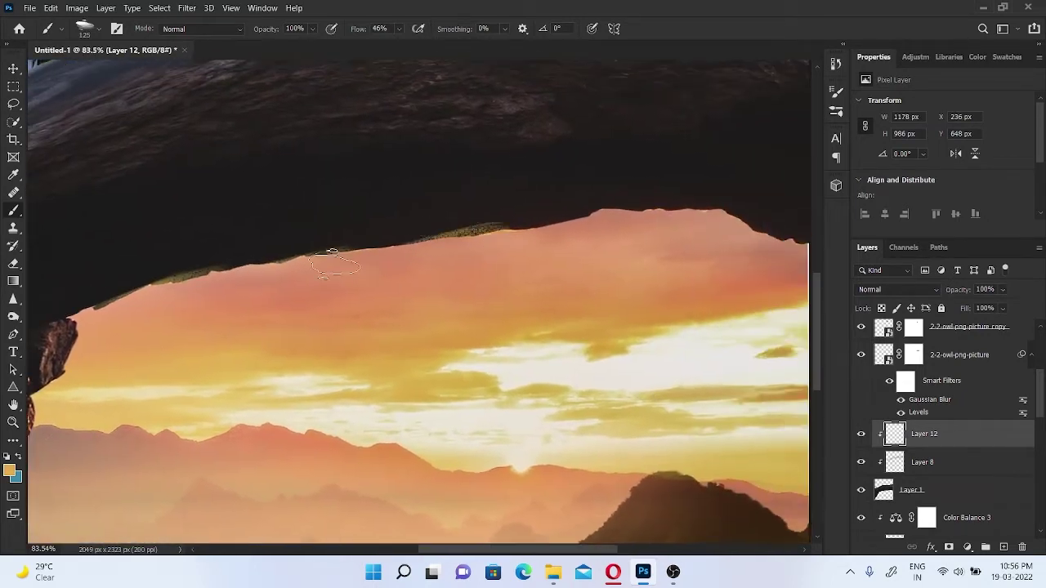
pyautogui.moveTo(588, 214); pyautogui.dragTo(351, 259)
# - Sample an orange tone from the sunset sky and choose a soft round brush tip
pyautogui.rightClick(459, 189)
pyautogui.click(384, 245)
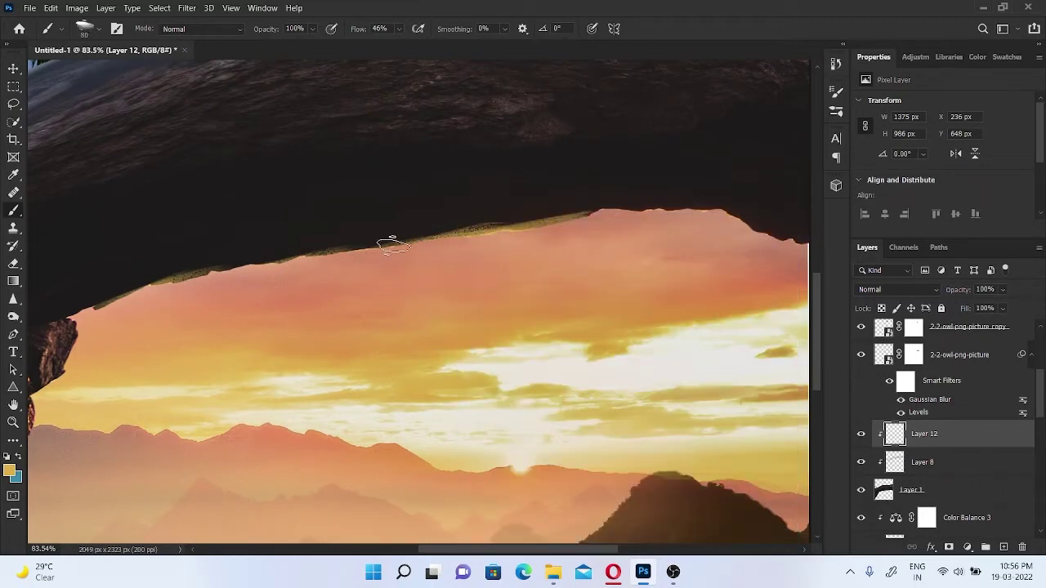
pyautogui.hscroll(3, 537, 214)
pyautogui.hscroll(-5, 490, 213)
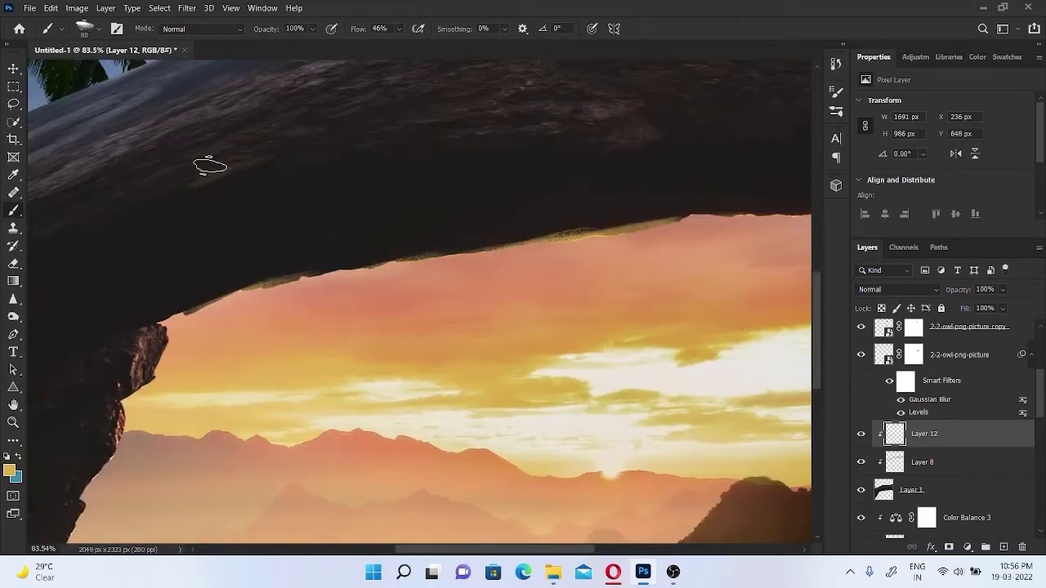
pyautogui.hscroll(2, 369, 172)
pyautogui.scroll(1, 369, 173)
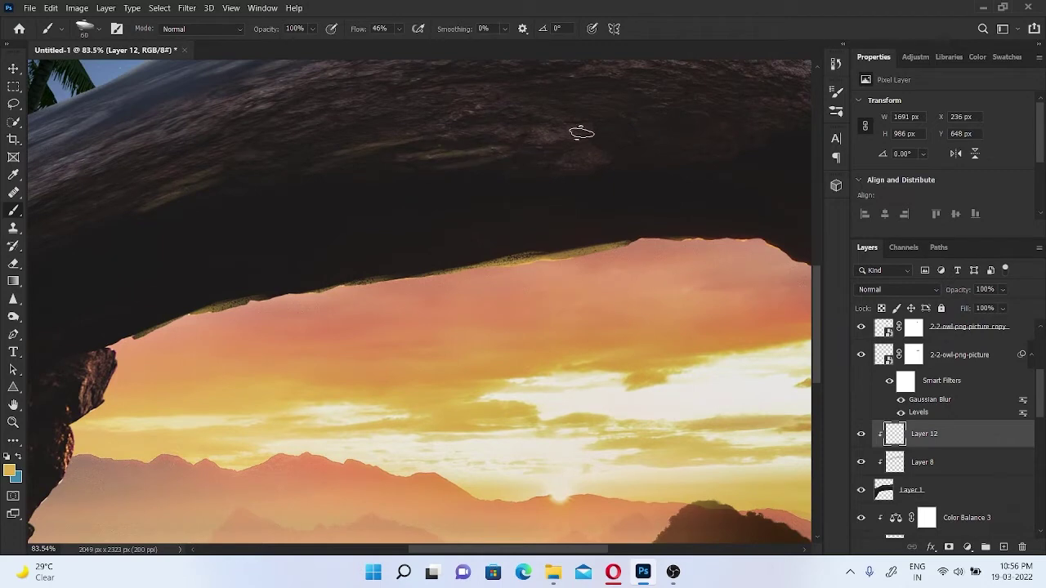
pyautogui.scroll(-4, 581, 132)
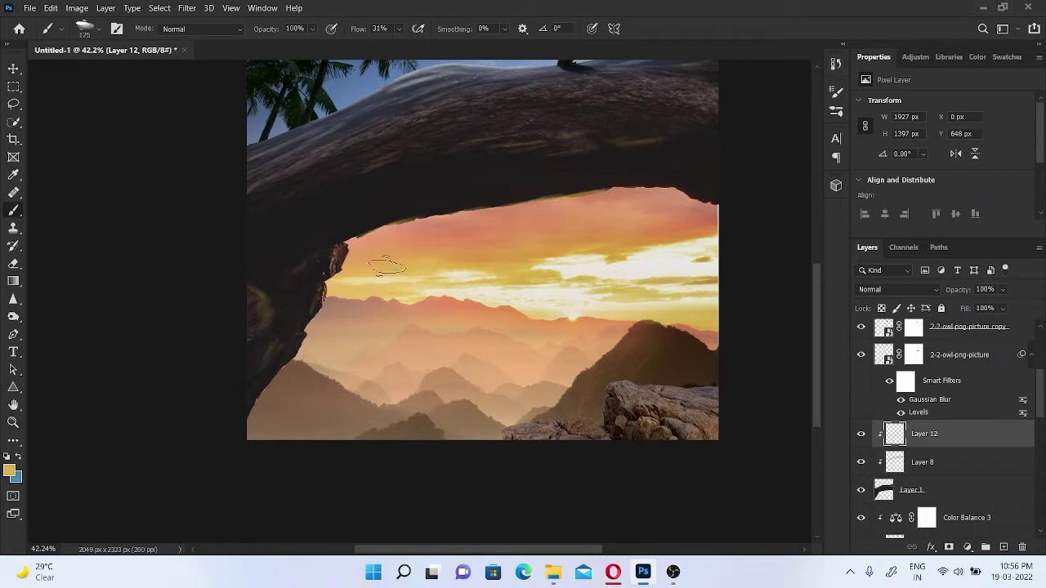
pyautogui.keyDown('alt'); pyautogui.click(417, 235); pyautogui.keyUp('alt')
pyautogui.rightClick(397, 221)
pyautogui.doubleClick(457, 339)
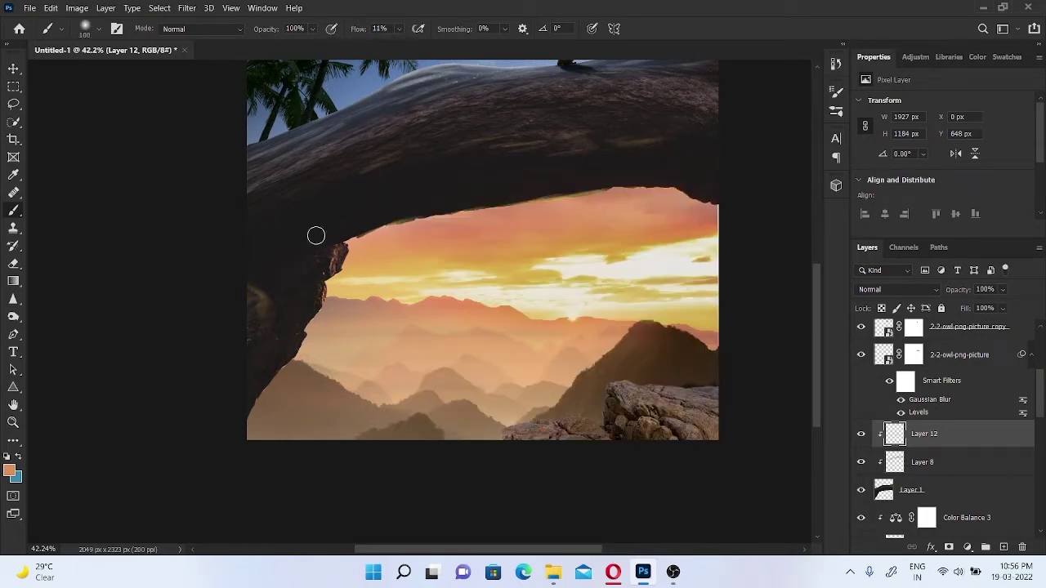
# - Add a #cc6633 Solid Color fill layer in Color Dodge mode, clipped to the arch
pyautogui.click(967, 547)
pyautogui.click(948, 313)
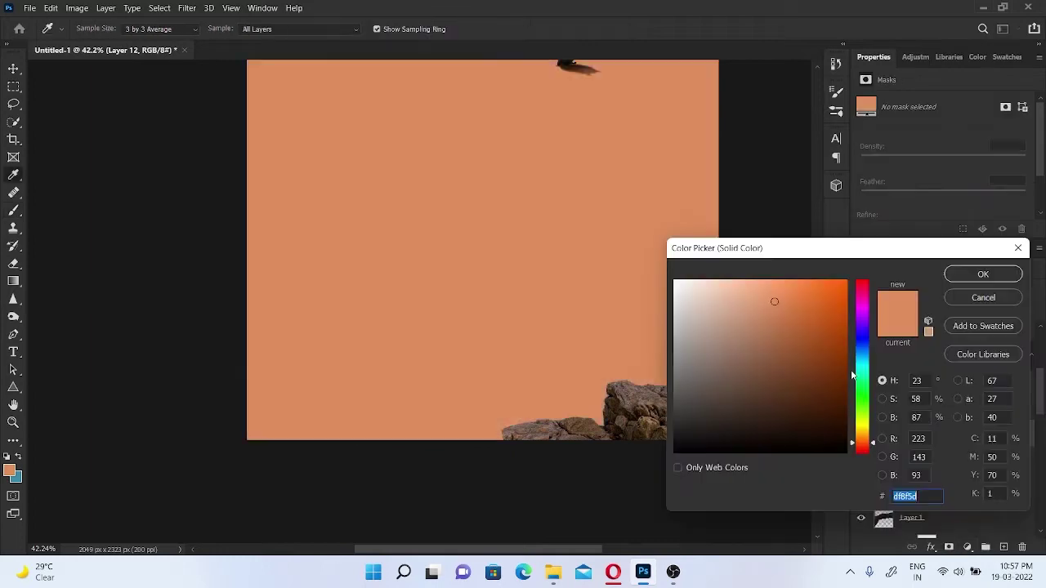
pyautogui.write('cc6633')
pyautogui.press('Return')
pyautogui.click(897, 289)
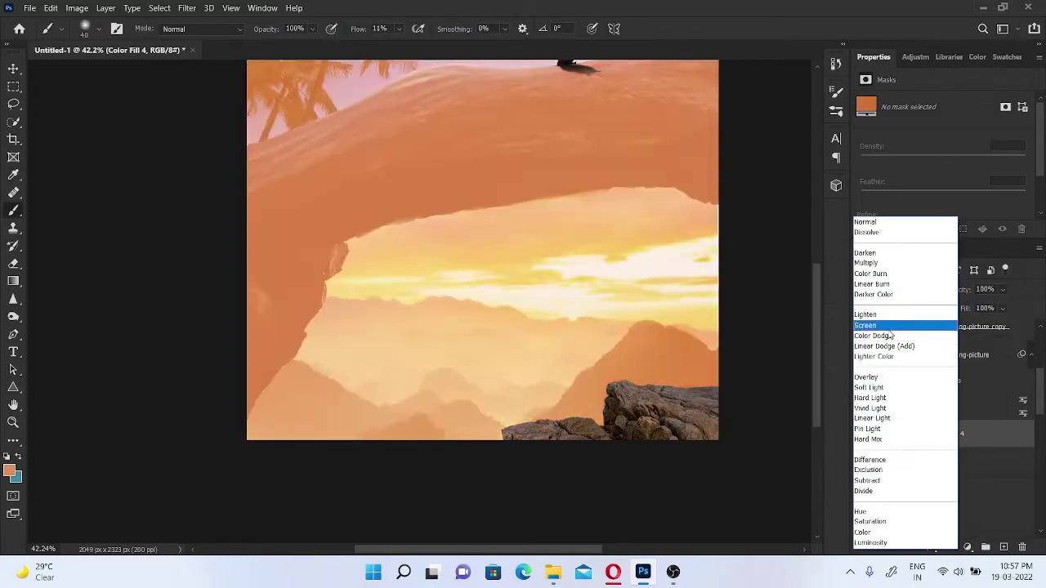
pyautogui.click(907, 335)
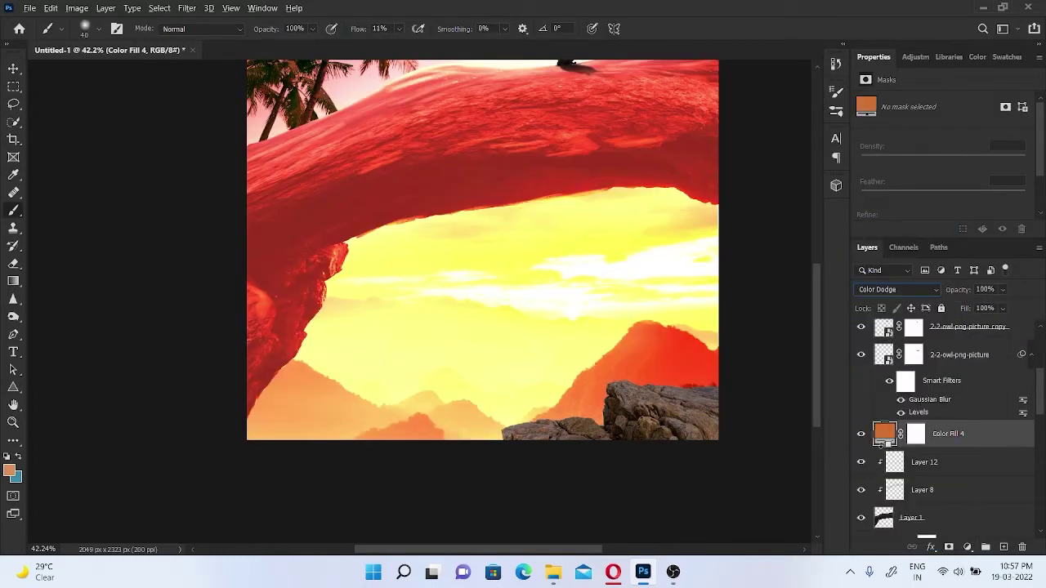
pyautogui.keyDown('alt'); pyautogui.click(881, 441); pyautogui.keyUp('alt')
# - Invert the fill's mask to hide it, and deepen the fill to a darker orange
pyautogui.click(925, 434)
pyautogui.hotkey('ctrl', 'o')
pyautogui.press('Escape')
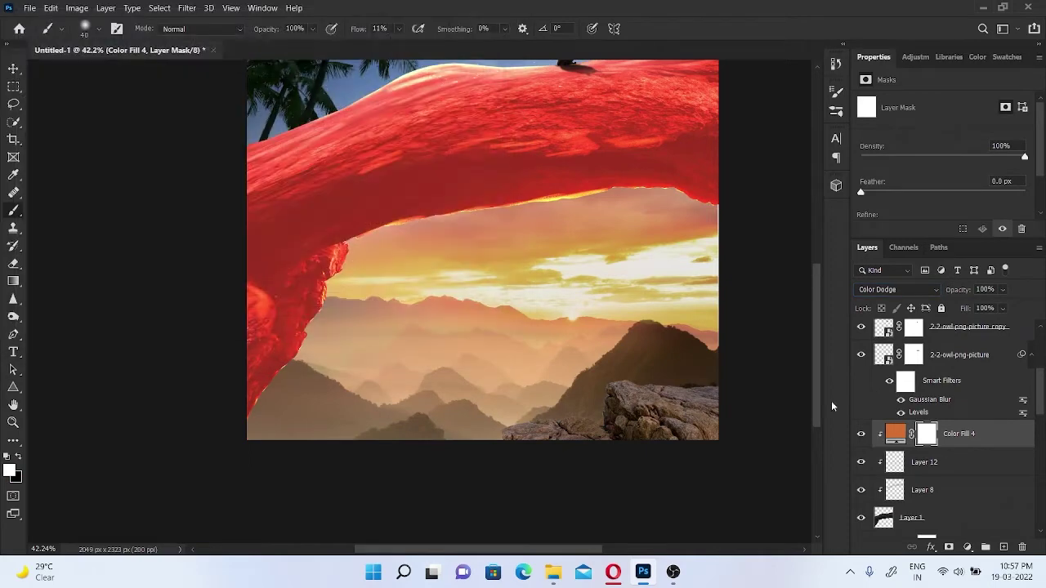
pyautogui.hotkey('ctrl', 'i')
pyautogui.moveTo(331, 310); pyautogui.dragTo(378, 261)
pyautogui.doubleClick(893, 439)
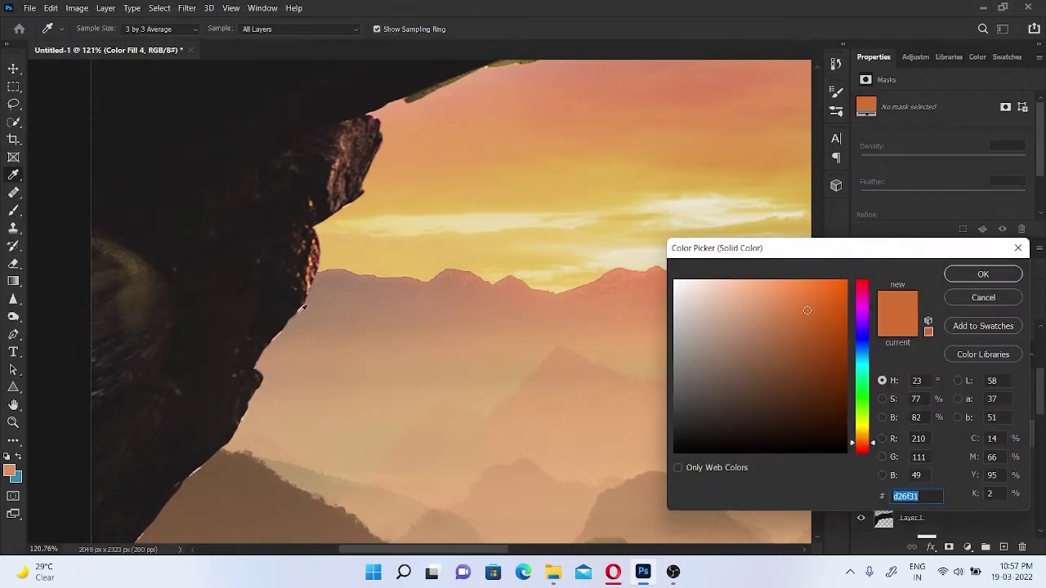
pyautogui.moveTo(313, 270); pyautogui.dragTo(572, 111)
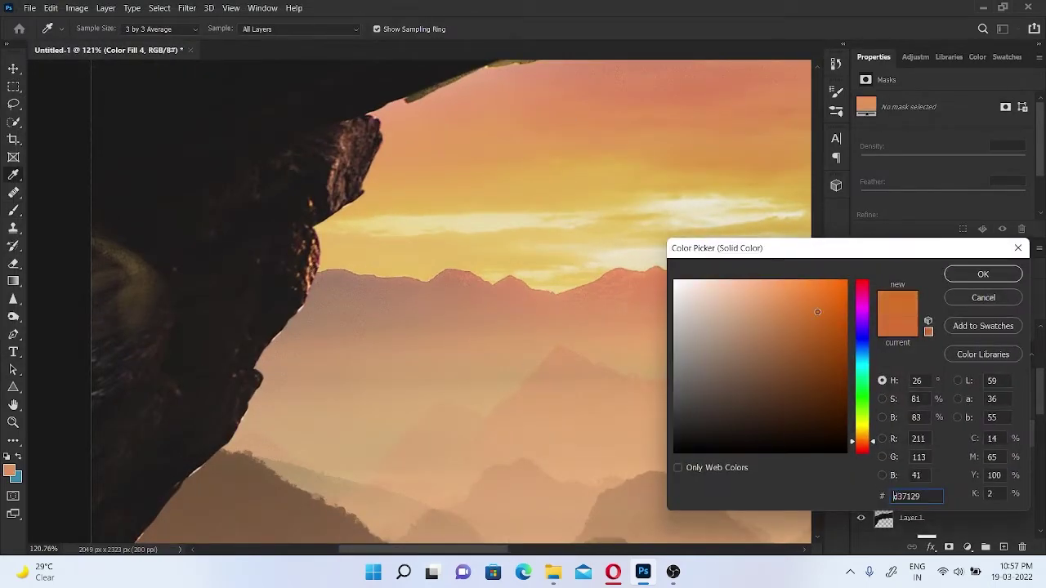
pyautogui.press('Return')
# - Paint on the mask to reveal warm glow along the rock's inner edge
pyautogui.press('b')
pyautogui.moveTo(332, 163); pyautogui.dragTo(414, 228)
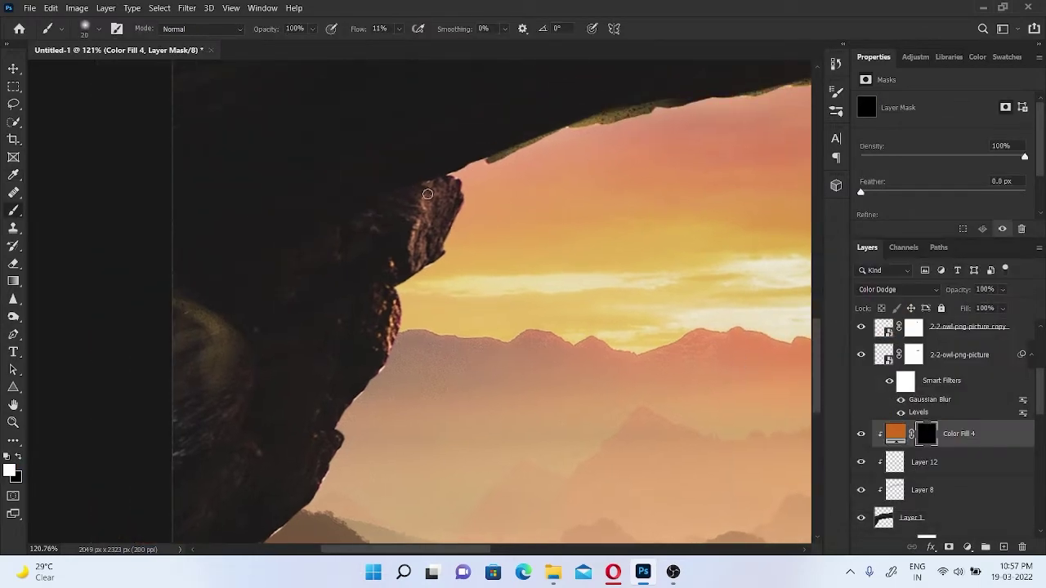
pyautogui.press('\\')
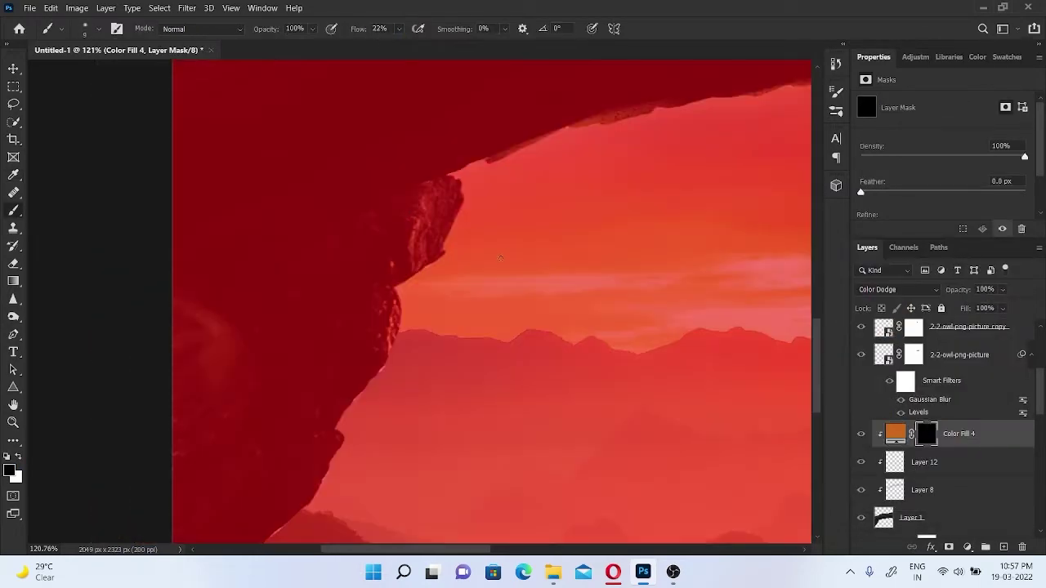
pyautogui.press('\\')
pyautogui.moveTo(437, 204); pyautogui.dragTo(452, 189)
pyautogui.press(']')
pyautogui.press(']')
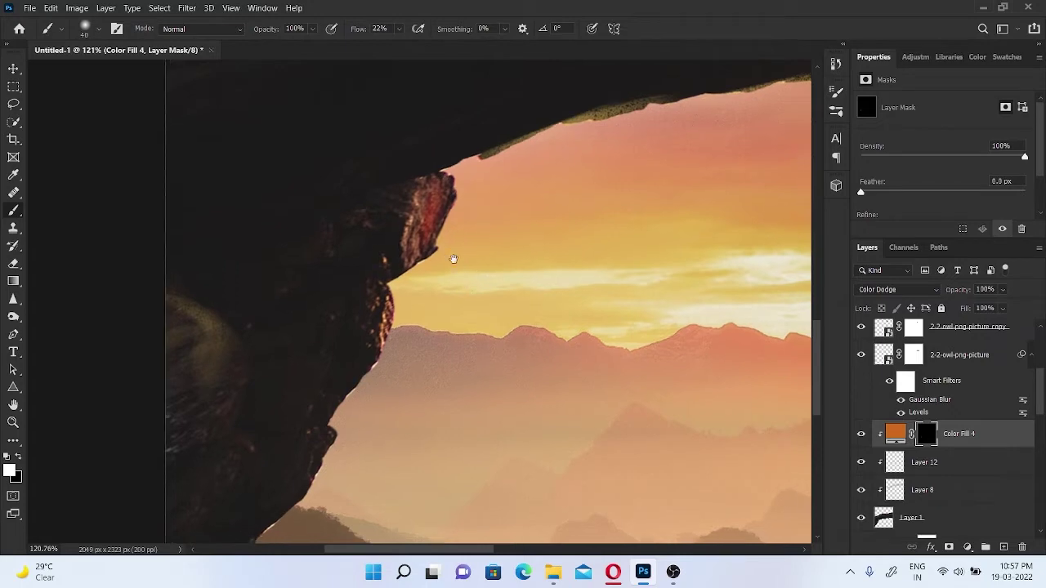
pyautogui.scroll(-5, 449, 220)
# - Change the fill layer's blend mode to Screen
pyautogui.click(909, 290)
pyautogui.click(894, 319)
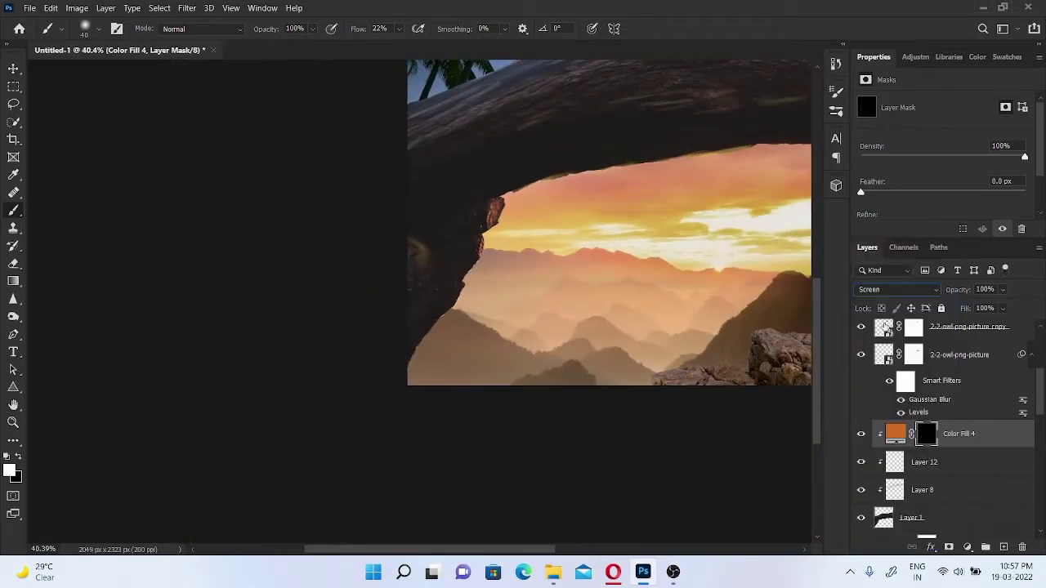
pyautogui.scroll(2, 346, 227)
pyautogui.scroll(2, 345, 226)
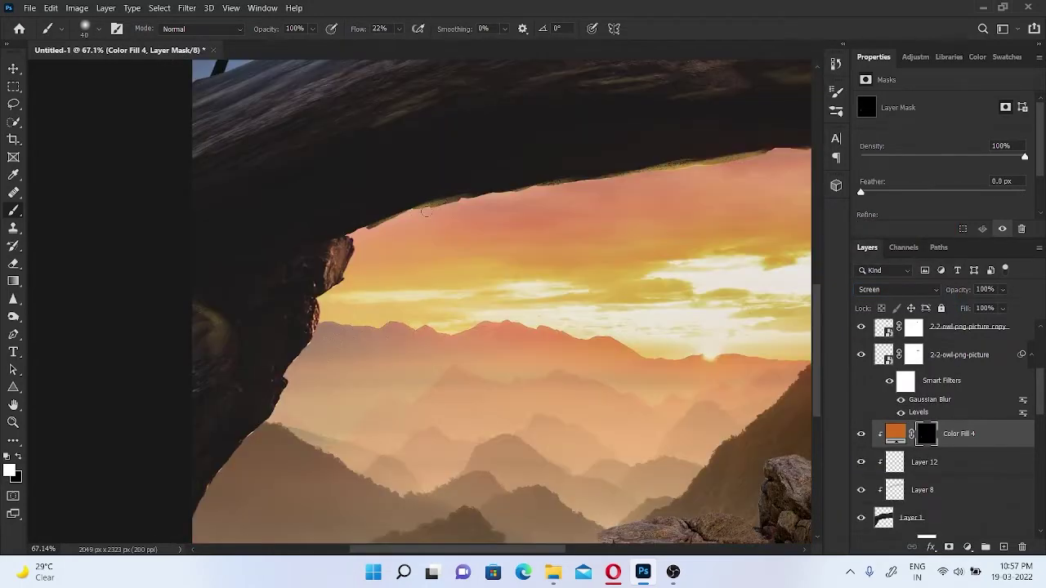
# - Paint rim light along the arch underside and the rock's lower edges
pyautogui.moveTo(471, 205); pyautogui.dragTo(291, 229)
pyautogui.moveTo(365, 204); pyautogui.dragTo(587, 174)
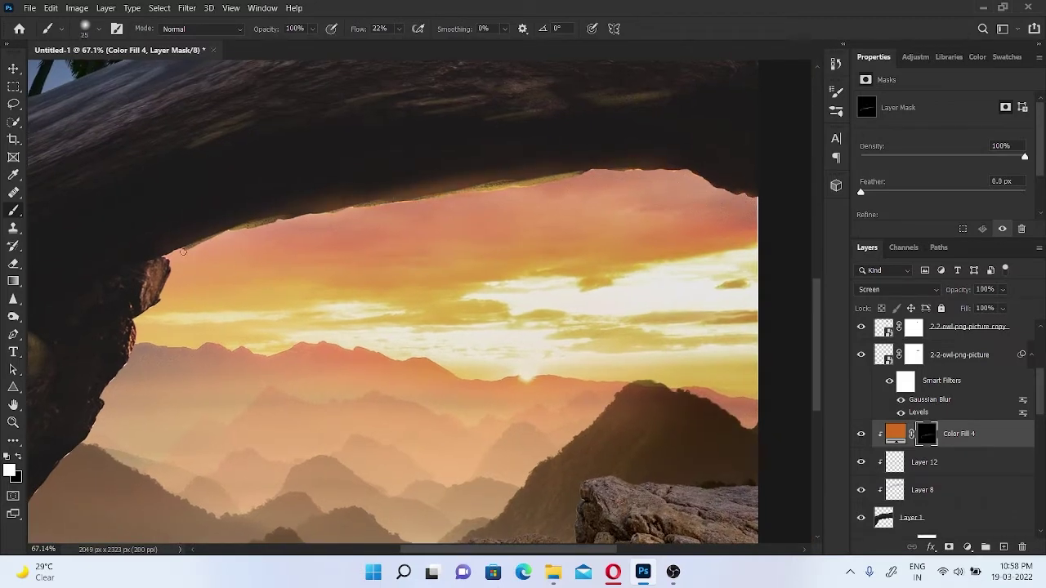
pyautogui.moveTo(183, 252); pyautogui.dragTo(278, 216)
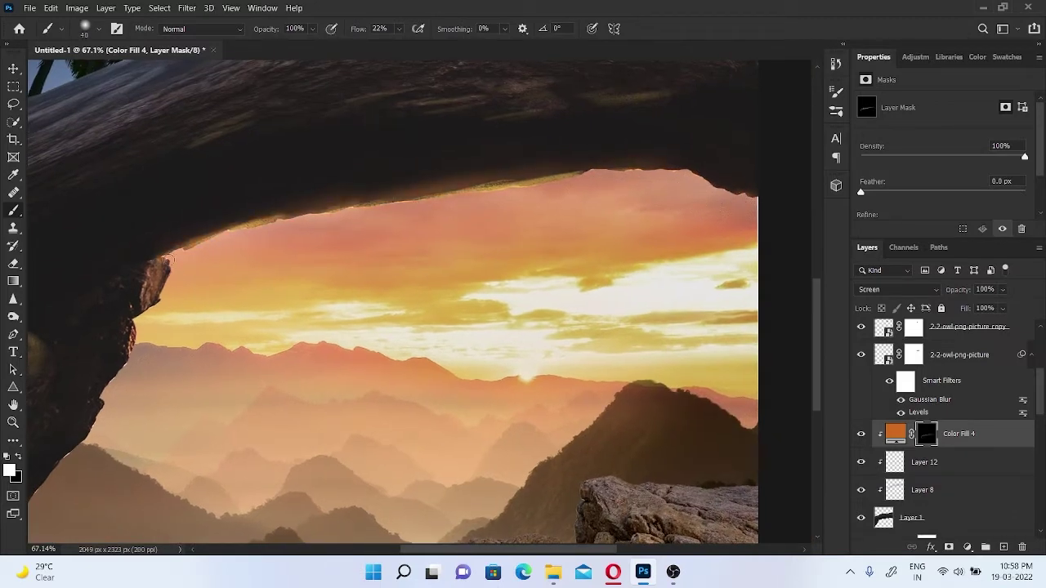
pyautogui.moveTo(168, 260); pyautogui.dragTo(137, 320)
pyautogui.press('[')
pyautogui.press(']')
pyautogui.press(']')
pyautogui.press(']')
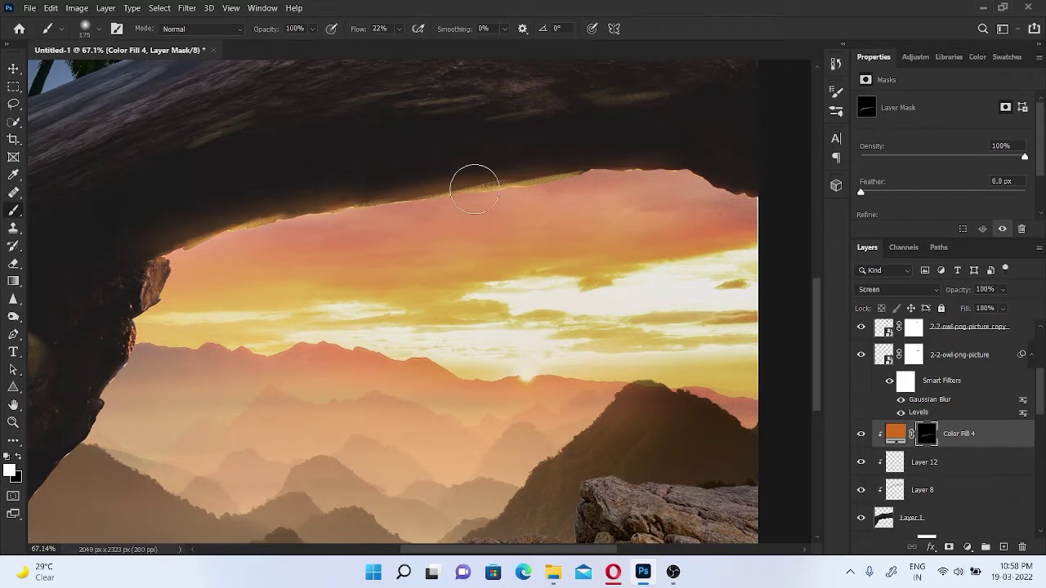
pyautogui.press(']')
pyautogui.press(']')
pyautogui.press(']')
pyautogui.moveTo(479, 247); pyautogui.dragTo(452, 314)
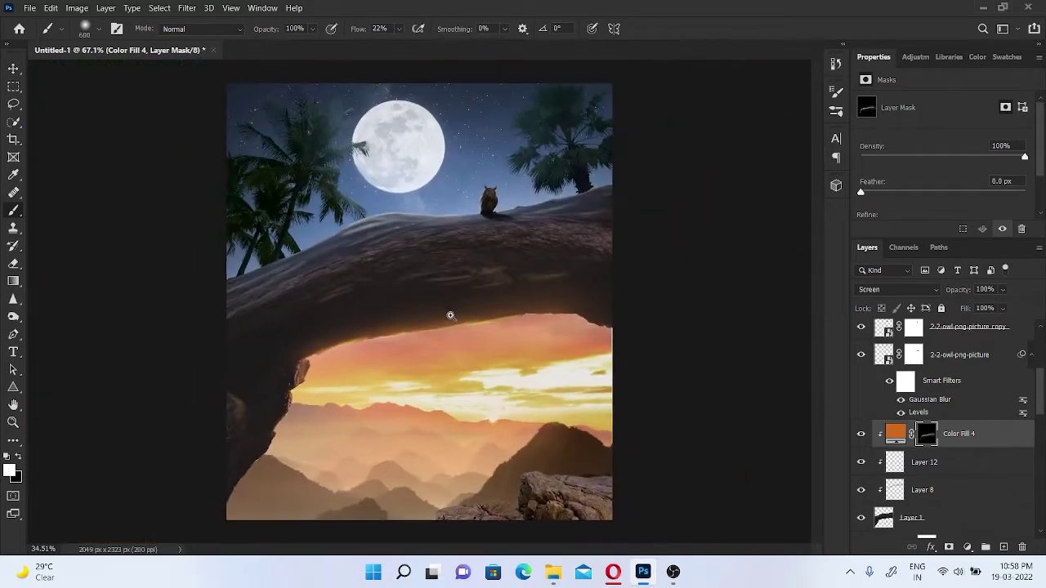
pyautogui.press('[')
pyautogui.press('[')
pyautogui.press('[')
pyautogui.press('[')
pyautogui.press('[')
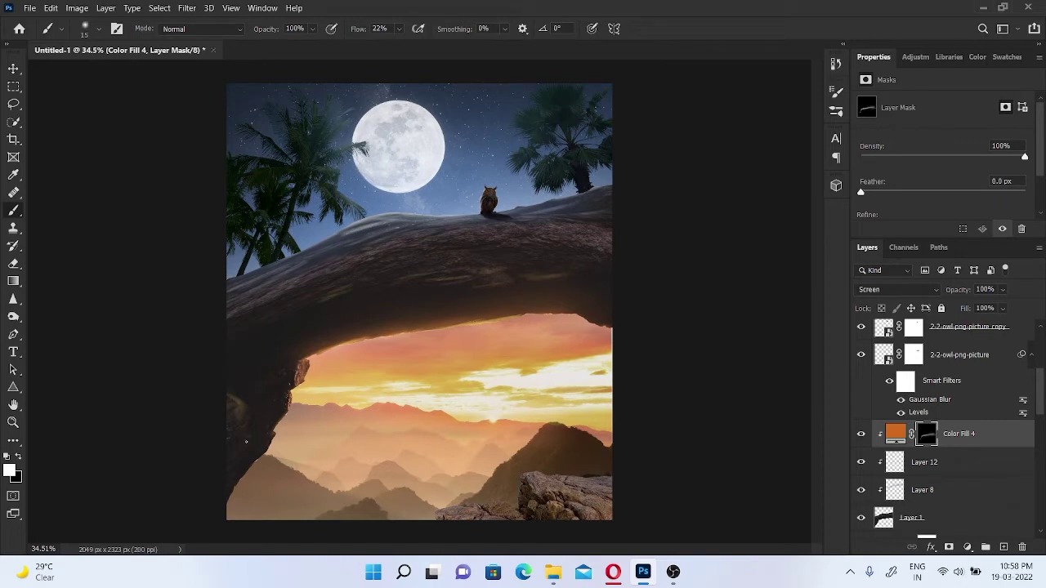
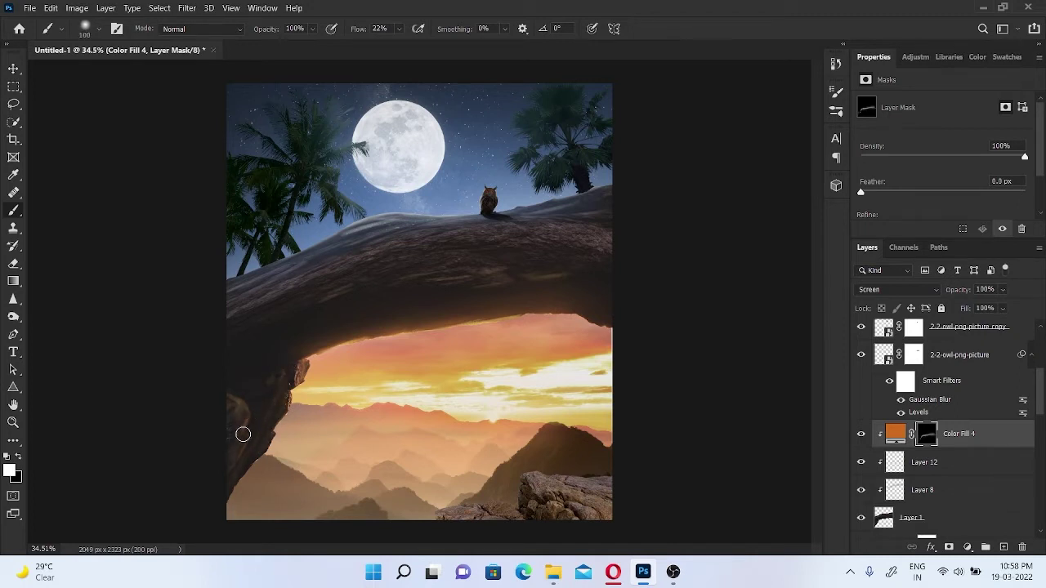
# - On the Color Fill 4 mask, choose the smoke brush with white as the colour, sized to 90 px
pyautogui.scroll(5, 257, 399)
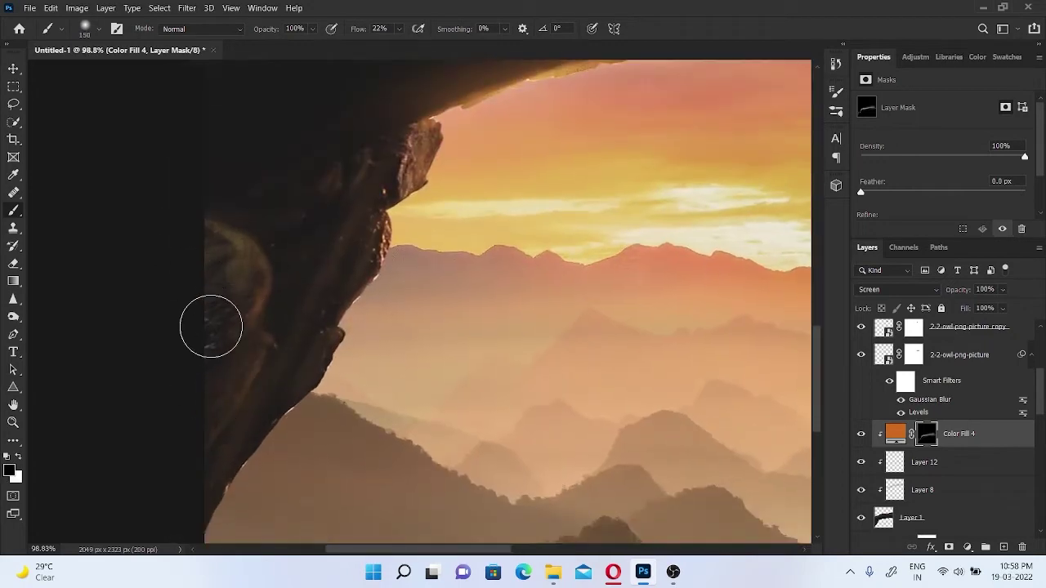
pyautogui.hscroll(-1, 336, 392)
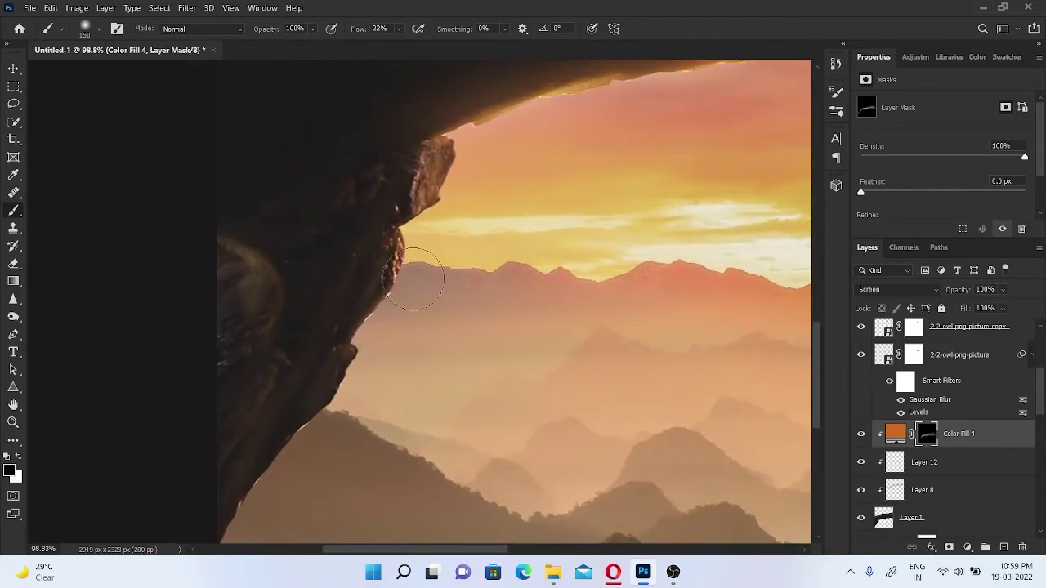
pyautogui.scroll(1, 375, 229)
pyautogui.scroll(-3, 248, 246)
pyautogui.hscroll(-1, 367, 286)
pyautogui.rightClick(482, 175)
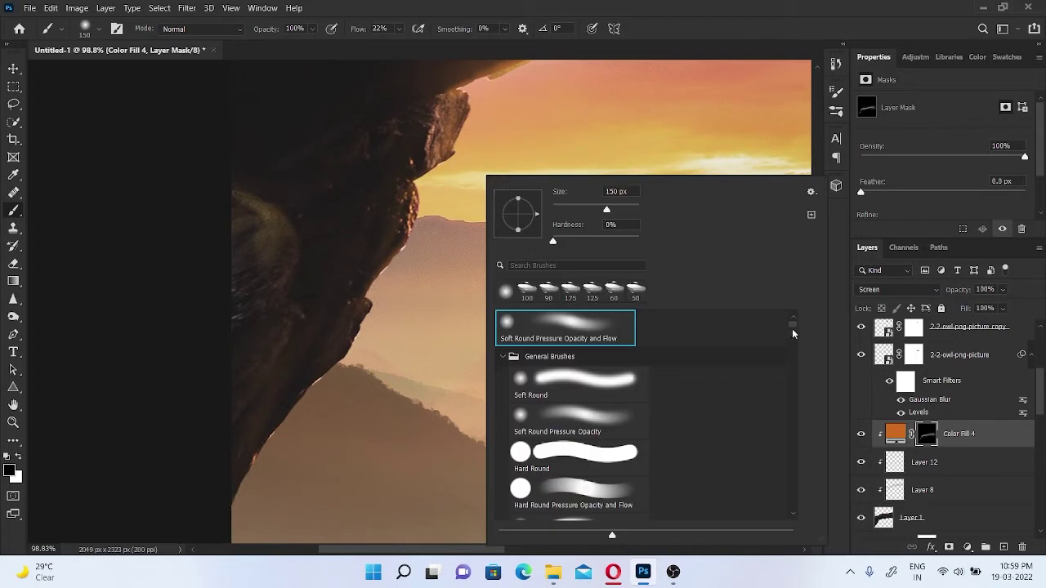
pyautogui.moveTo(791, 329); pyautogui.dragTo(785, 543)
pyautogui.click(559, 396)
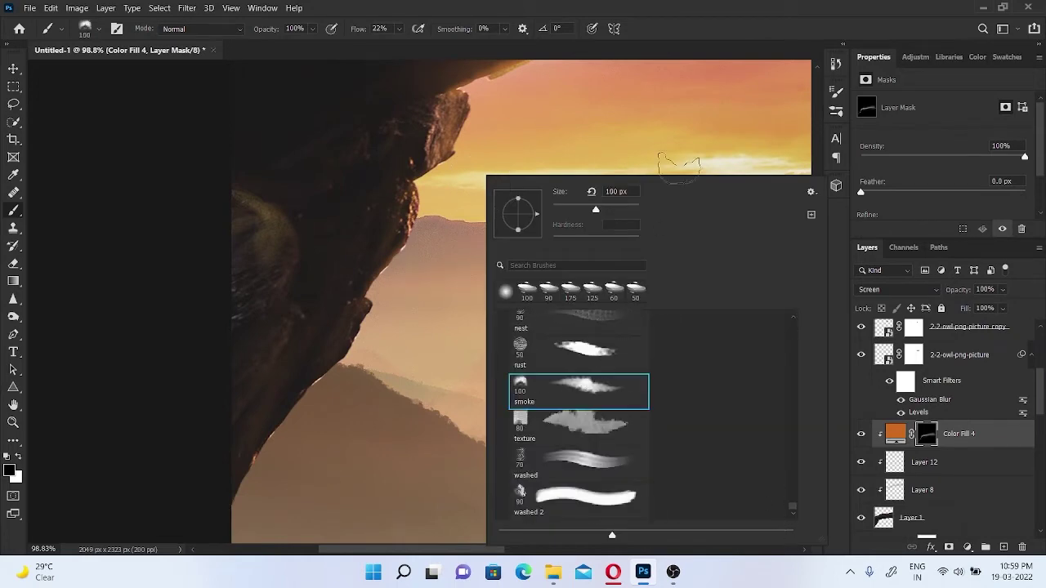
pyautogui.press('Return')
pyautogui.press('[')
pyautogui.press('[')
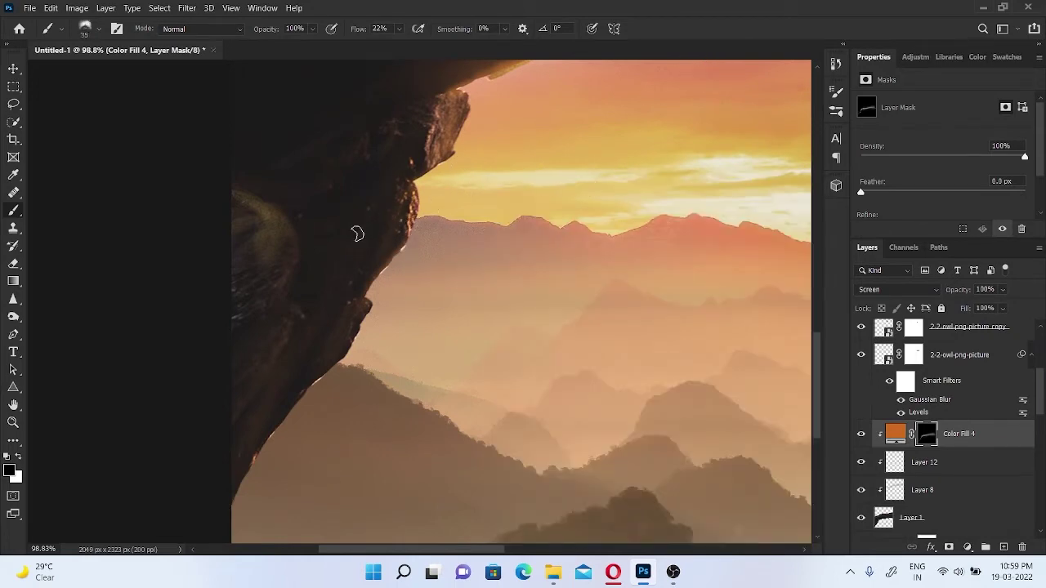
pyautogui.press('x')
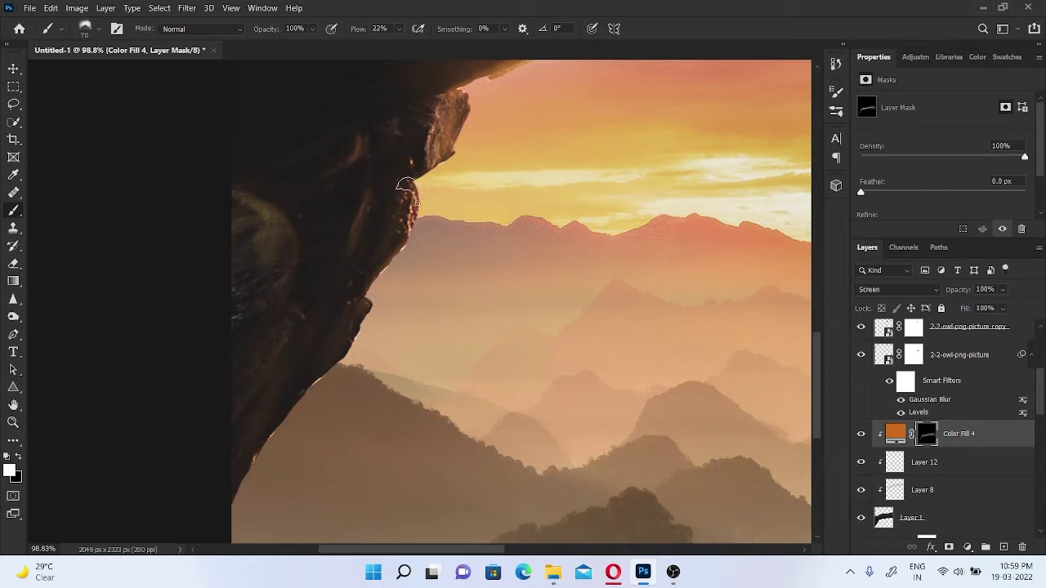
pyautogui.press(']')
pyautogui.press(']')
pyautogui.press(']')
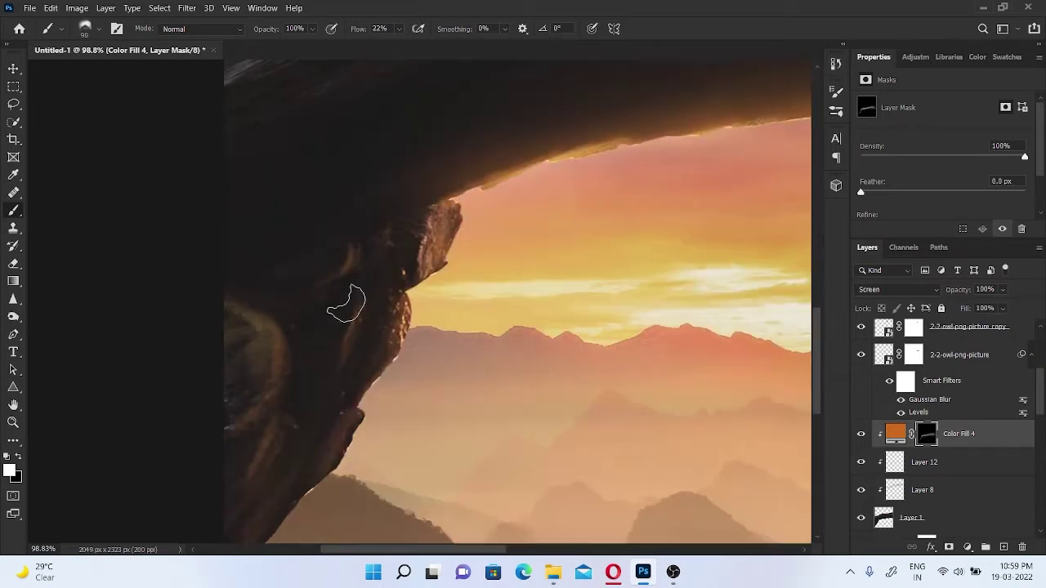
# - Enlarge the brush to 200 px and switch to the Soft Round Pressure Opacity and Flow brush
pyautogui.scroll(3, 359, 290)
pyautogui.scroll(-5, 290, 310)
pyautogui.scroll(2, 300, 361)
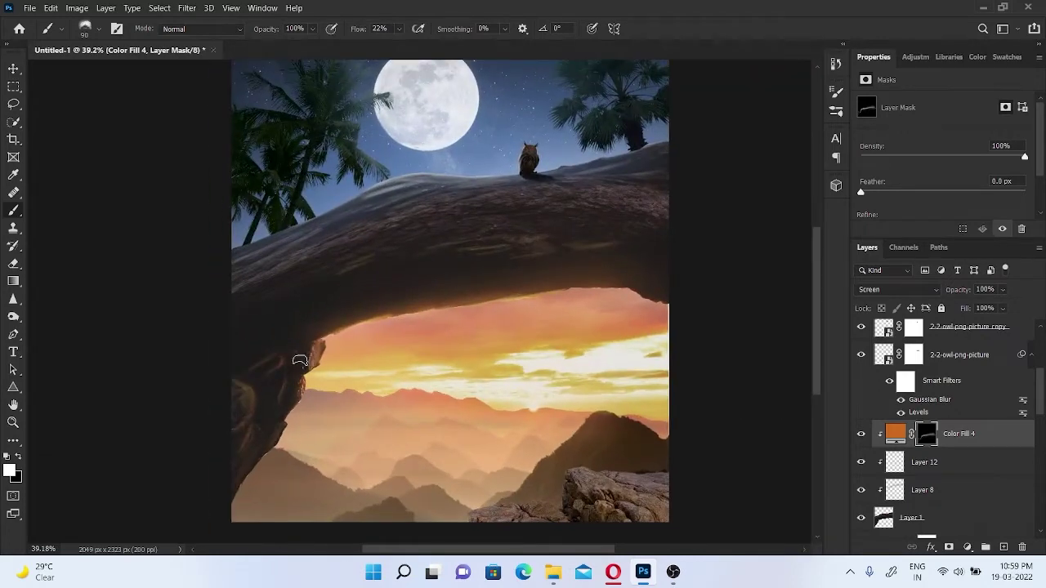
pyautogui.rightClick(375, 381)
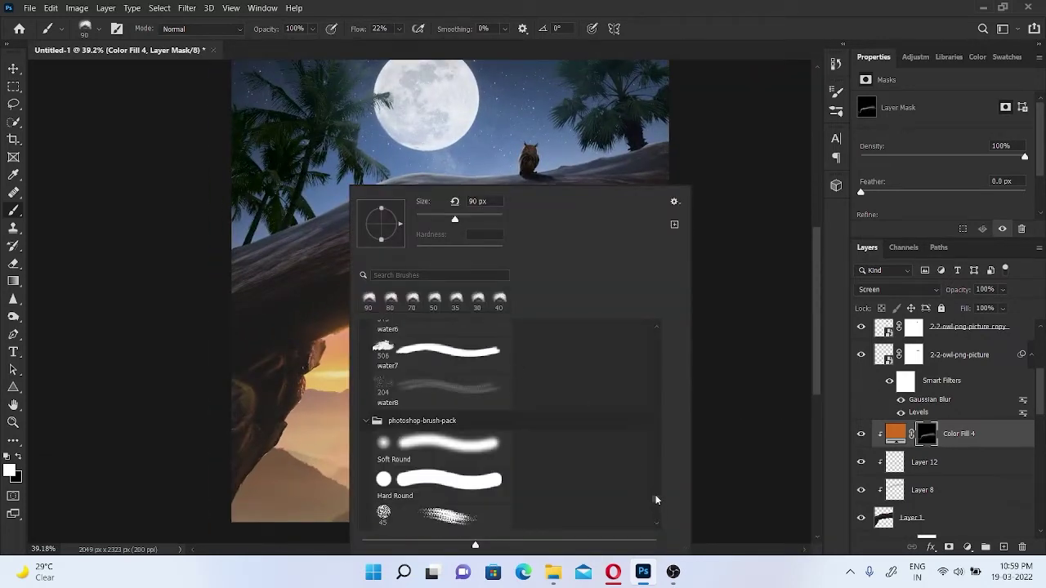
pyautogui.scroll(-2, 656, 500)
pyautogui.click(302, 414)
pyautogui.press(']')
pyautogui.press(']')
pyautogui.press(']')
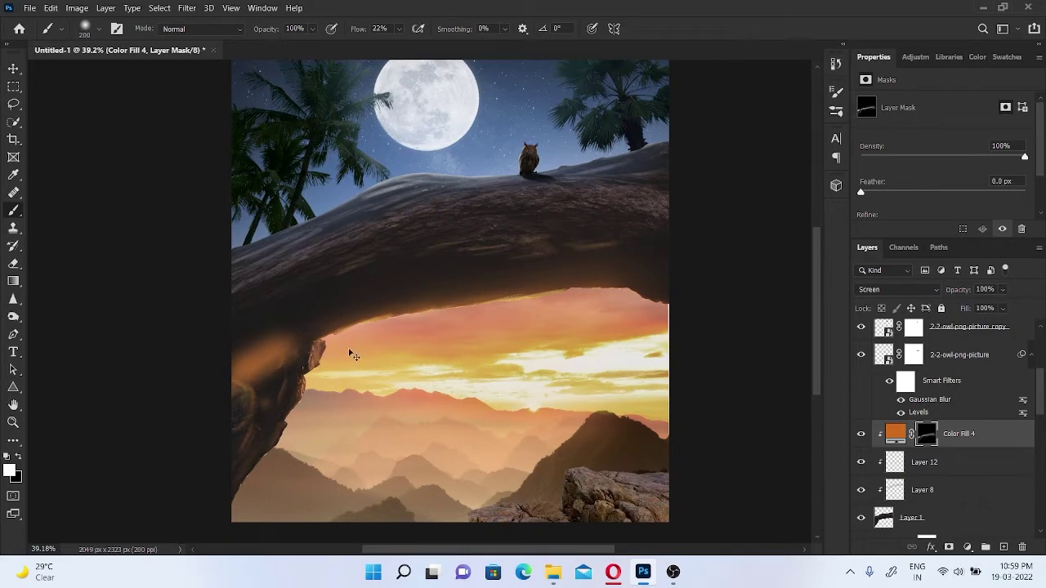
pyautogui.rightClick(576, 347)
pyautogui.scroll(2, 581, 344)
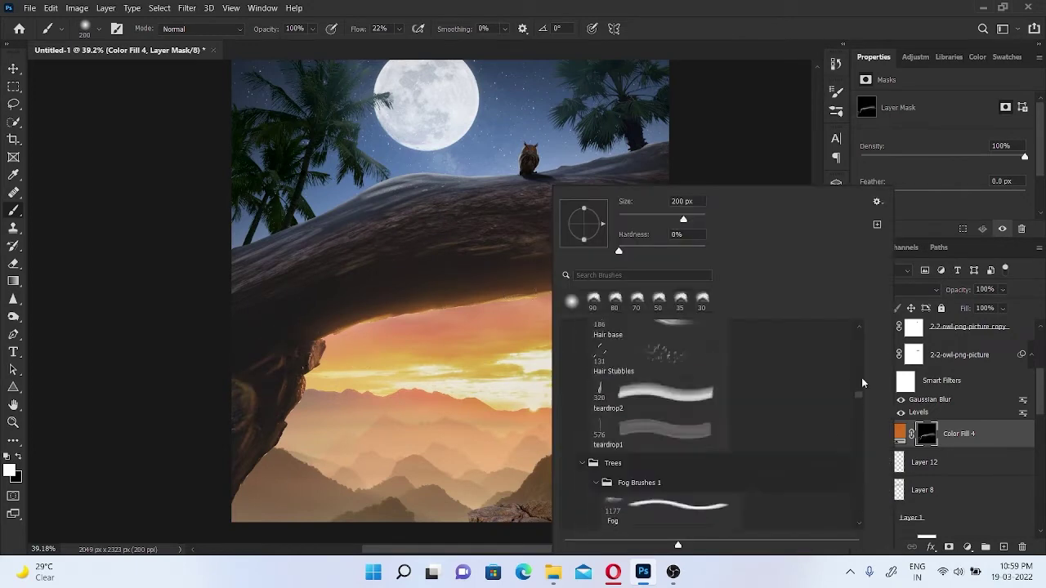
pyautogui.scroll(2, 581, 344)
pyautogui.scroll(2, 581, 344)
pyautogui.doubleClick(581, 344)
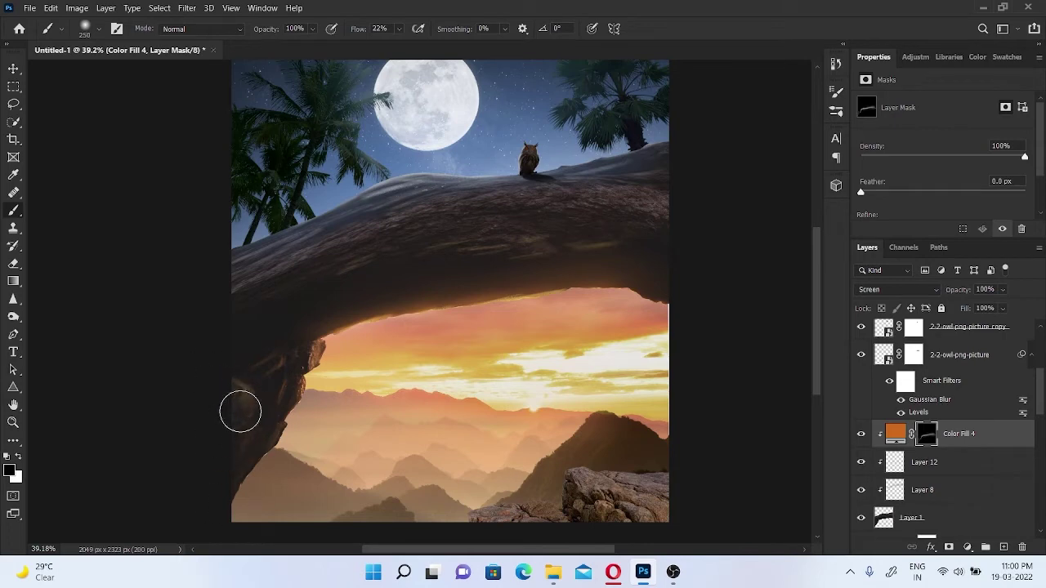
# - Zoom in closely on the left cliff edge and shrink the brush for fine edge work
pyautogui.keyDown('ctrl'); pyautogui.click(358, 394); pyautogui.keyUp('ctrl')
pyautogui.moveTo(358, 394); pyautogui.dragTo(343, 369)
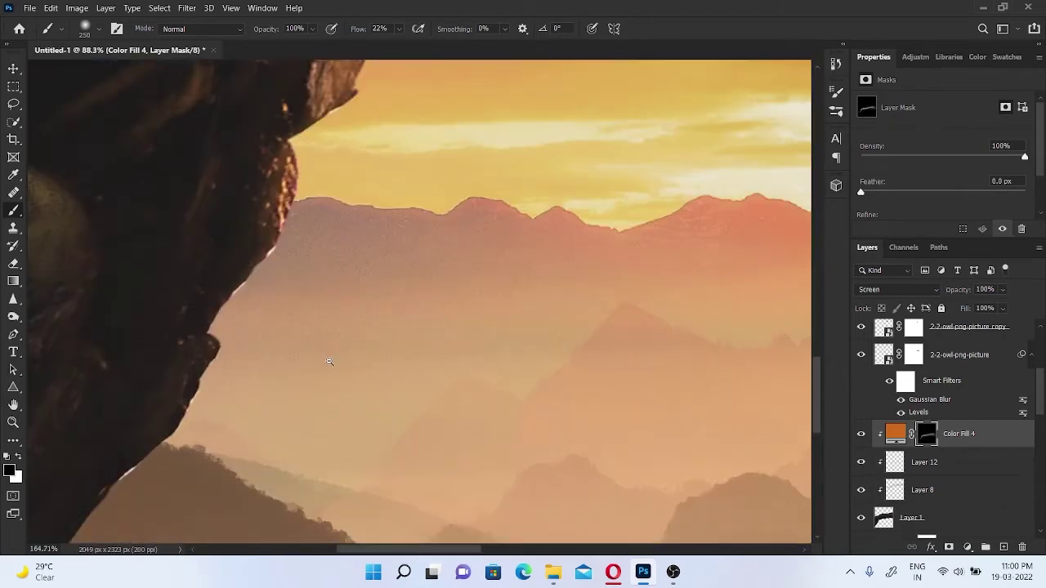
pyautogui.press('[')
pyautogui.press('[')
pyautogui.press('[')
pyautogui.press('[')
pyautogui.press('[')
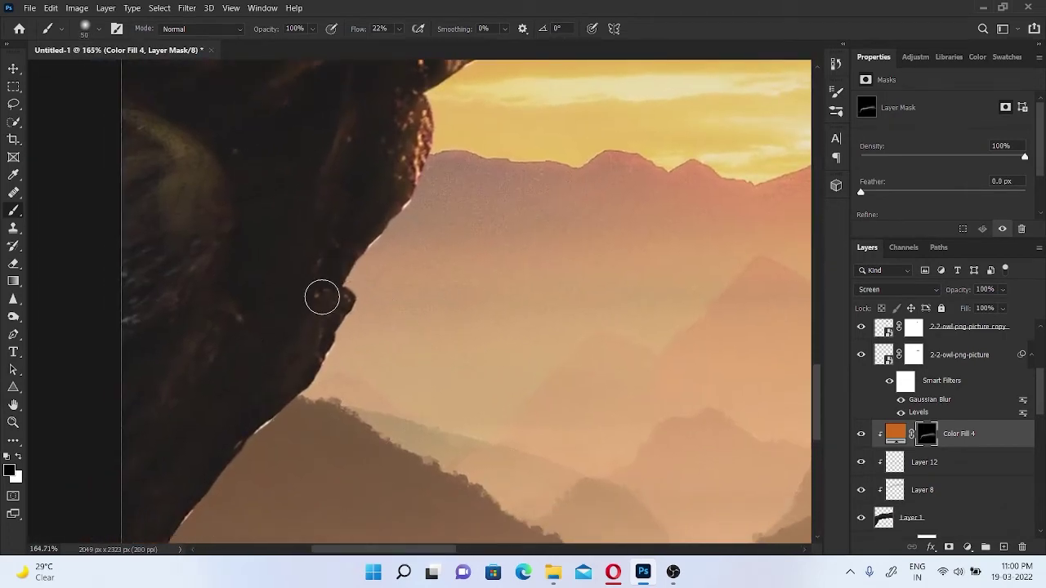
pyautogui.press('[')
pyautogui.press('[')
pyautogui.press('[')
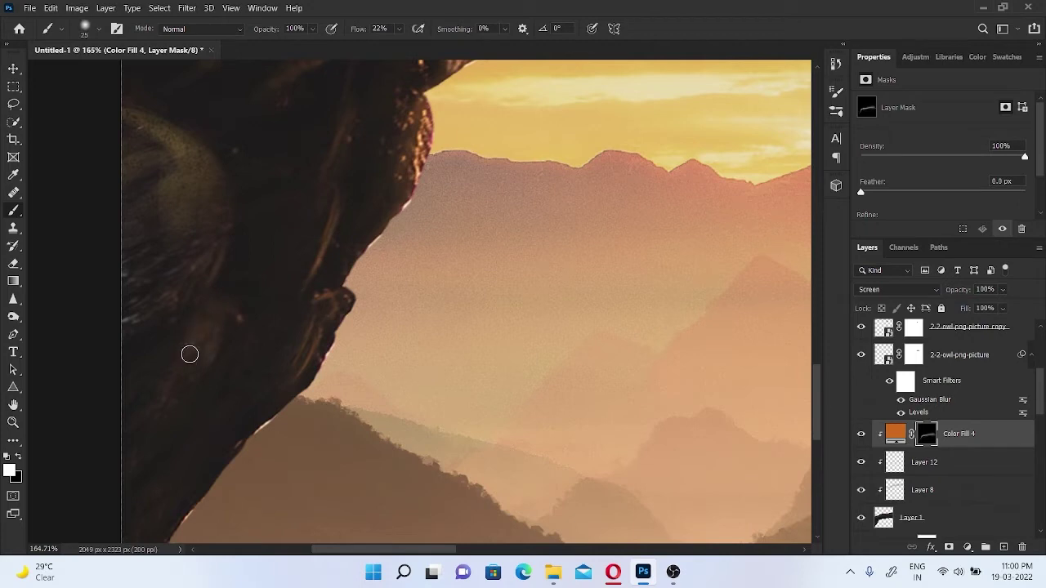
pyautogui.press('[')
# - Refine the cliff's upper edge glow with a 90 px brush, switching to black to paint out excess
pyautogui.moveTo(295, 226); pyautogui.dragTo(224, 333)
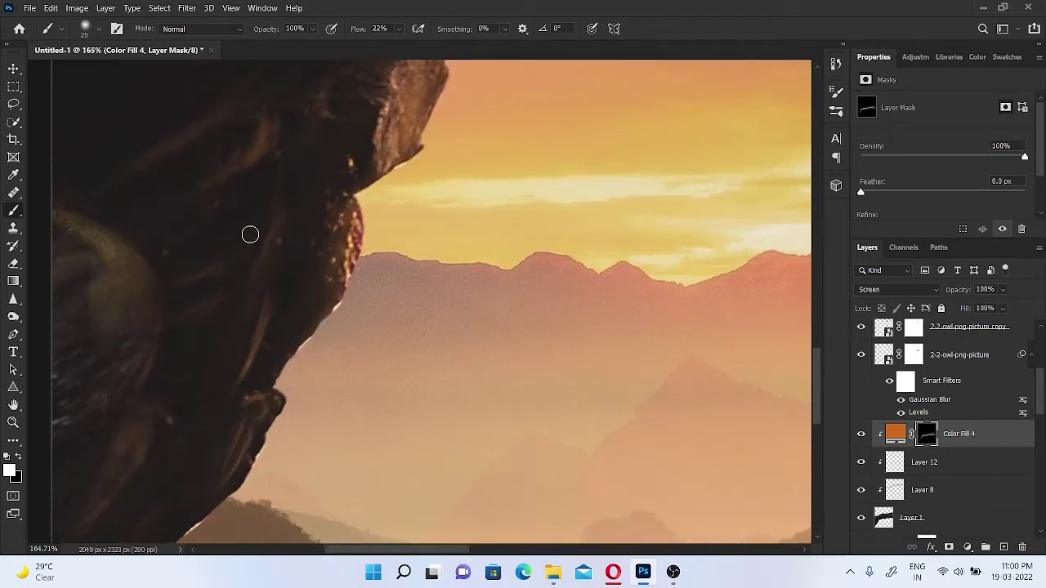
pyautogui.scroll(-5, 337, 238)
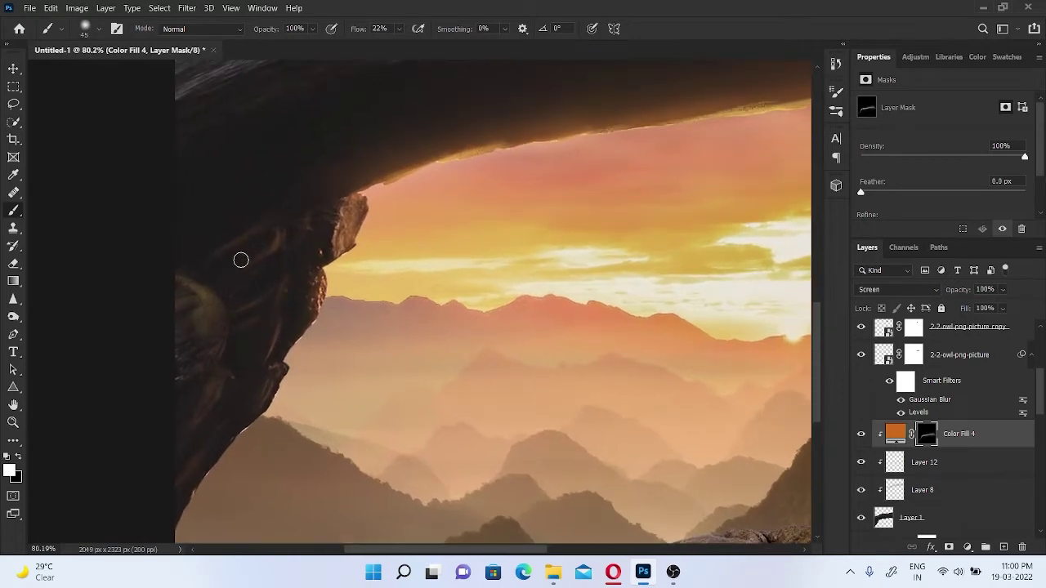
pyautogui.press(']')
pyautogui.press(']')
pyautogui.press(']')
pyautogui.press(']')
pyautogui.press(']')
pyautogui.press(']')
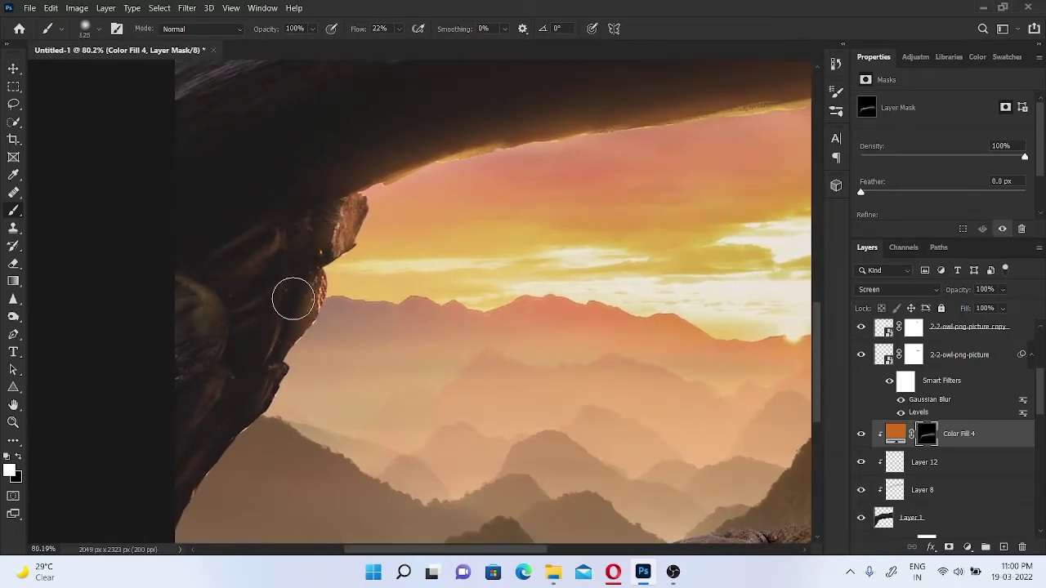
pyautogui.press('[')
pyautogui.press('[')
pyautogui.press('x')
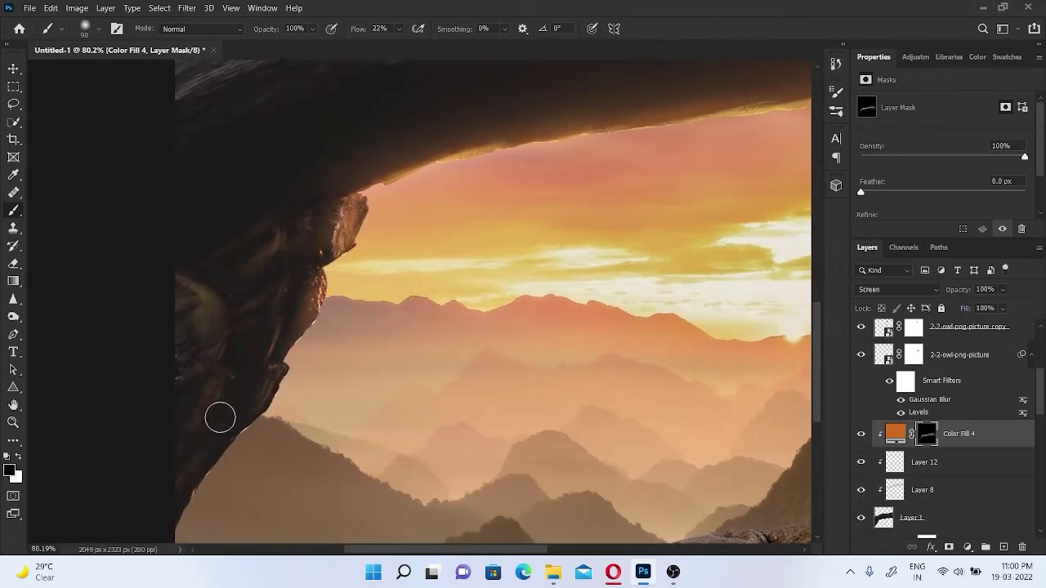
pyautogui.scroll(-6, 378, 359)
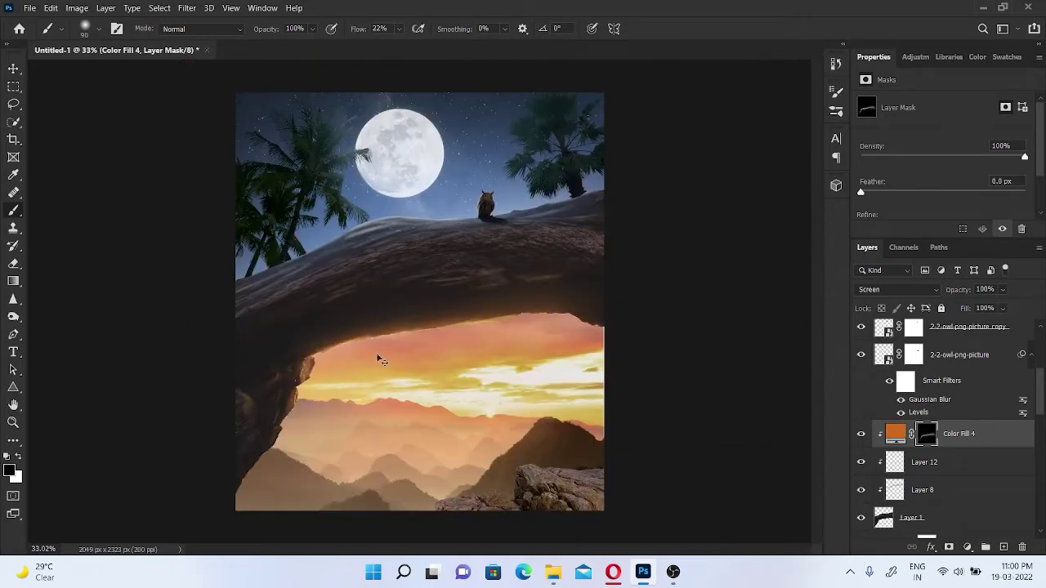
pyautogui.scroll(2, 378, 359)
pyautogui.scroll(6, 550, 359)
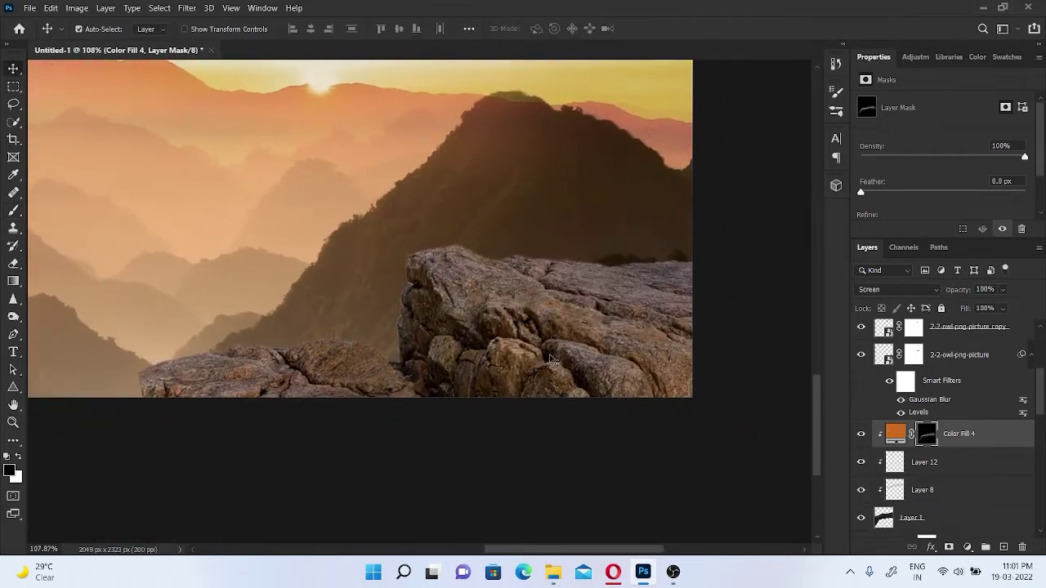
# - Above Layer 2, add a brown-orange Color Fill 5 in Screen mode, clipped, with an inverted mask
pyautogui.click(549, 360)
pyautogui.click(967, 547)
pyautogui.click(947, 315)
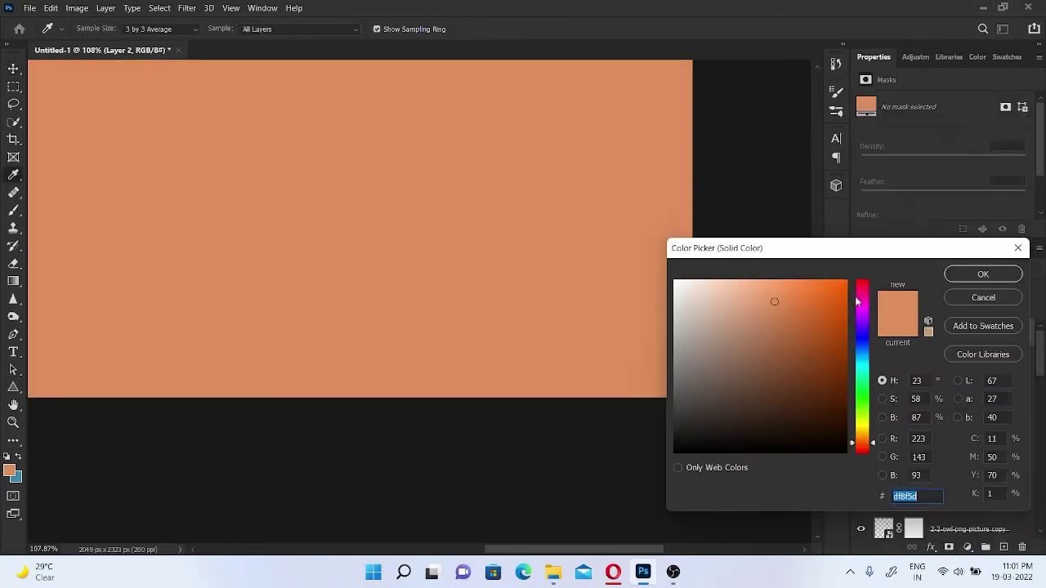
pyautogui.moveTo(797, 313); pyautogui.dragTo(792, 332)
pyautogui.click(982, 273)
pyautogui.click(890, 289)
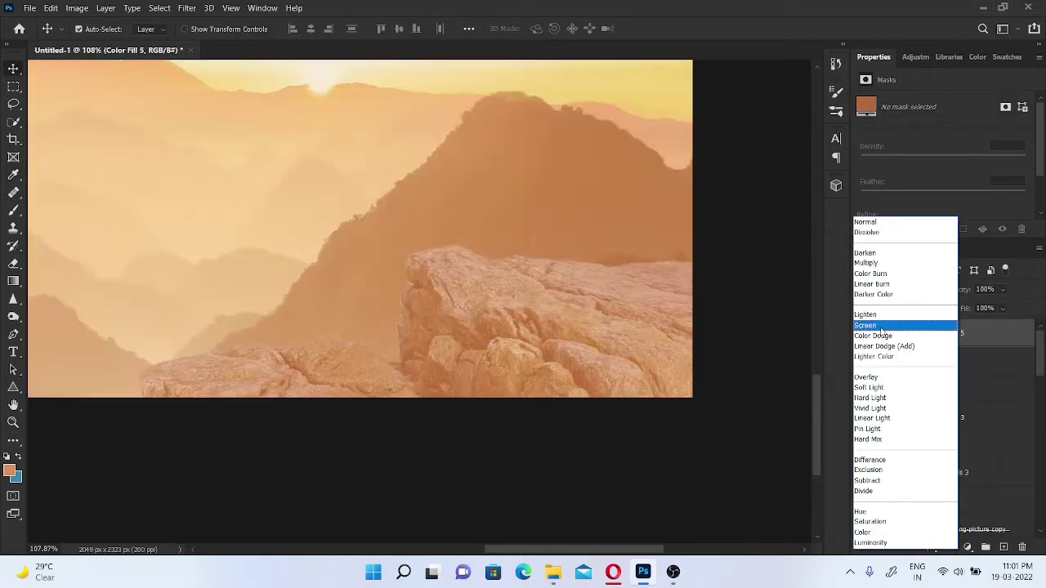
pyautogui.click(881, 325)
pyautogui.keyDown('alt'); pyautogui.click(885, 347); pyautogui.keyUp('alt')
pyautogui.click(925, 332)
pyautogui.hotkey('ctrl', 'i')
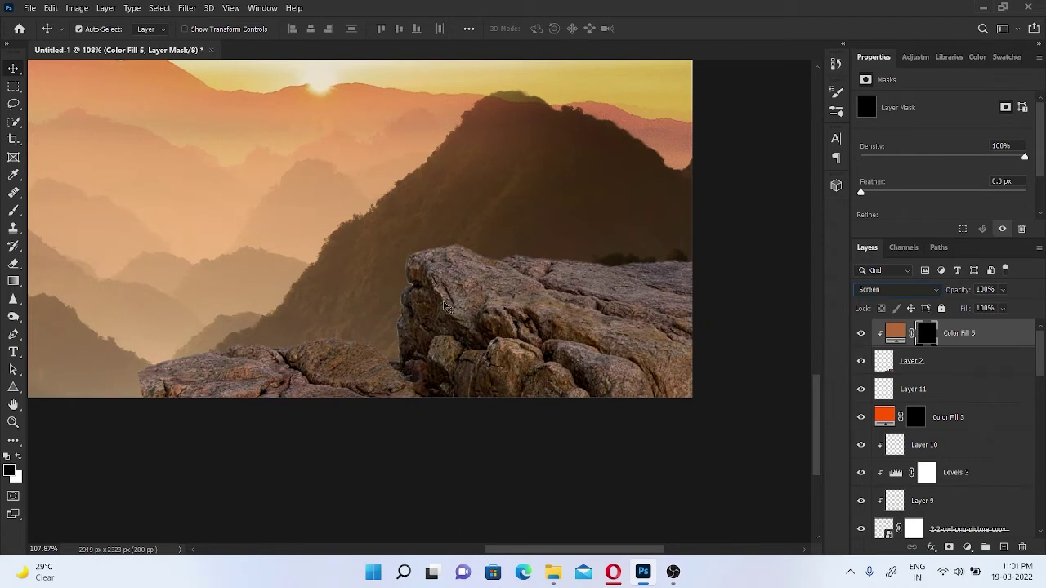
# - With a white brush around 45-50 px, paint warm light on the rock ridge and big rock's left edge
pyautogui.press('b')
pyautogui.press('x')
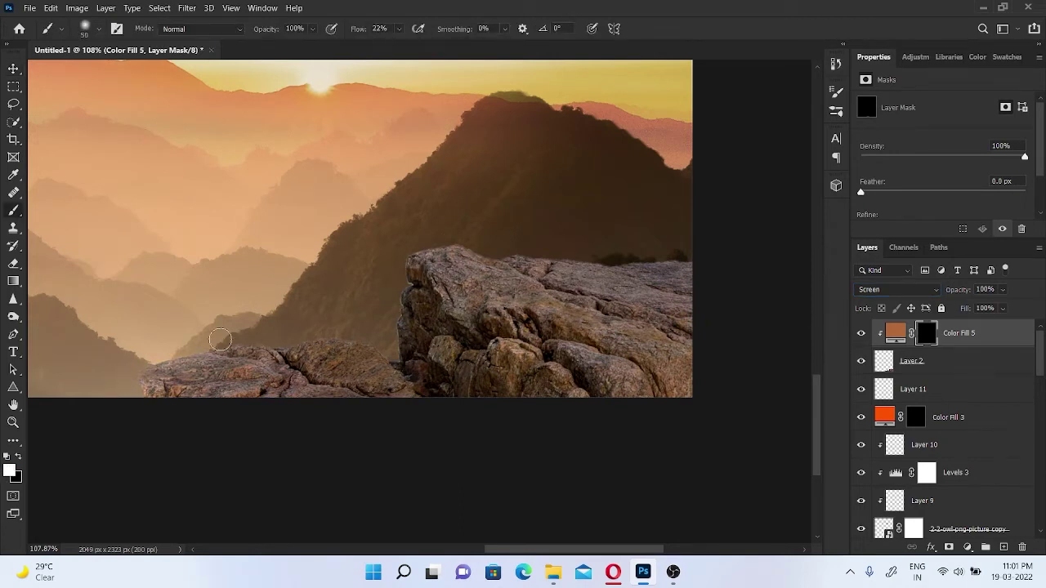
pyautogui.press('[')
pyautogui.press('[')
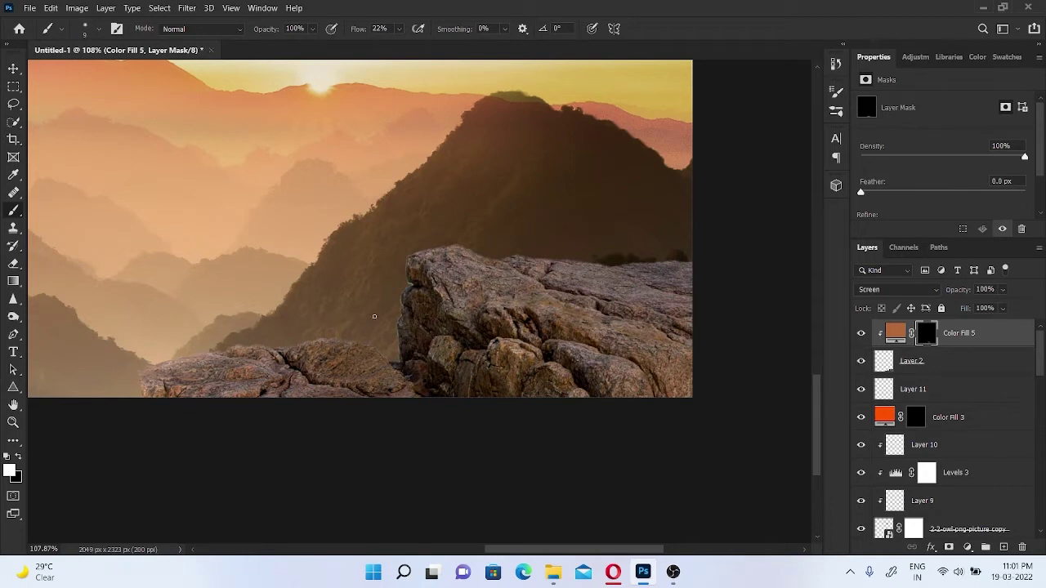
pyautogui.press(']')
pyautogui.press(']')
pyautogui.press(']')
pyautogui.moveTo(392, 359); pyautogui.dragTo(280, 363)
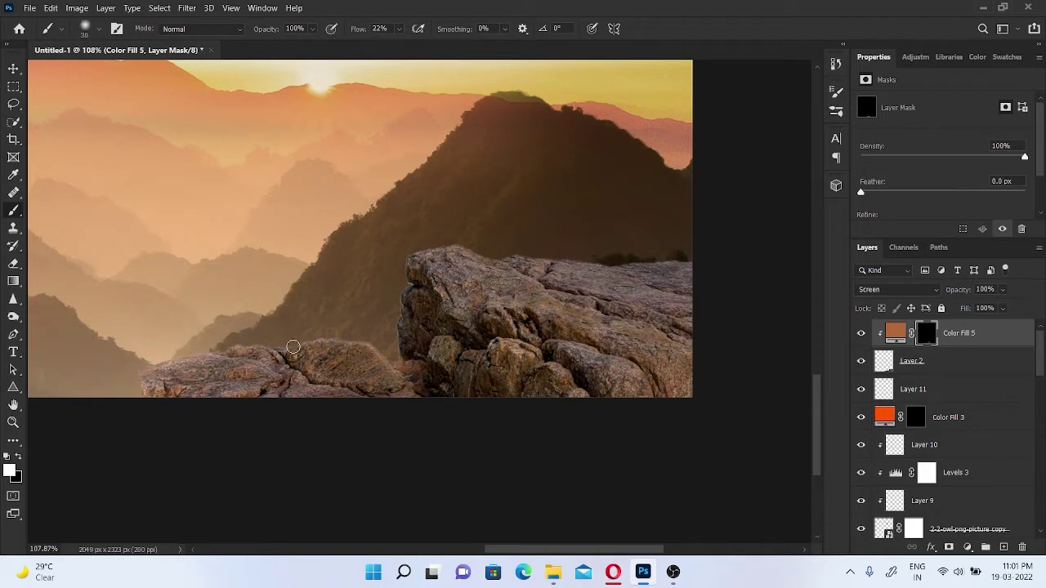
pyautogui.press('[')
pyautogui.press('[')
pyautogui.press('[')
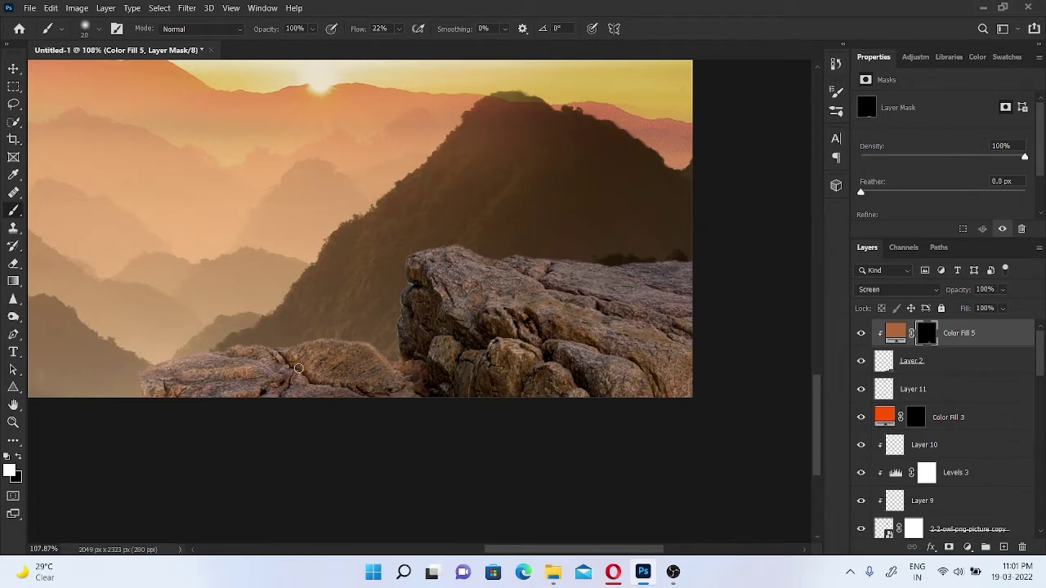
pyautogui.press(']')
pyautogui.press(']')
pyautogui.press(']')
pyautogui.moveTo(422, 294)
pyautogui.mouseDown()
pyautogui.moveTo(430, 305)
pyautogui.moveTo(493, 250)
pyautogui.mouseUp()
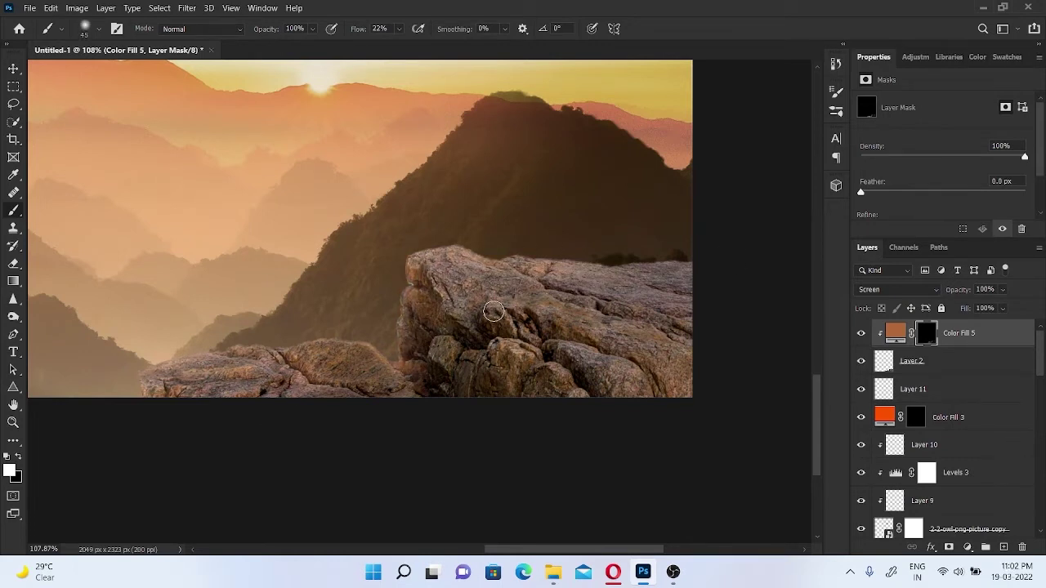
# - Paint warm light onto the big rock's lower part and along its top edge
pyautogui.press('[')
pyautogui.press('[')
pyautogui.press('[')
pyautogui.moveTo(429, 351)
pyautogui.mouseDown()
pyautogui.moveTo(618, 381)
pyautogui.moveTo(506, 319)
pyautogui.moveTo(441, 302)
pyautogui.moveTo(435, 323)
pyautogui.mouseUp()
pyautogui.press(']')
pyautogui.press(']')
pyautogui.press(']')
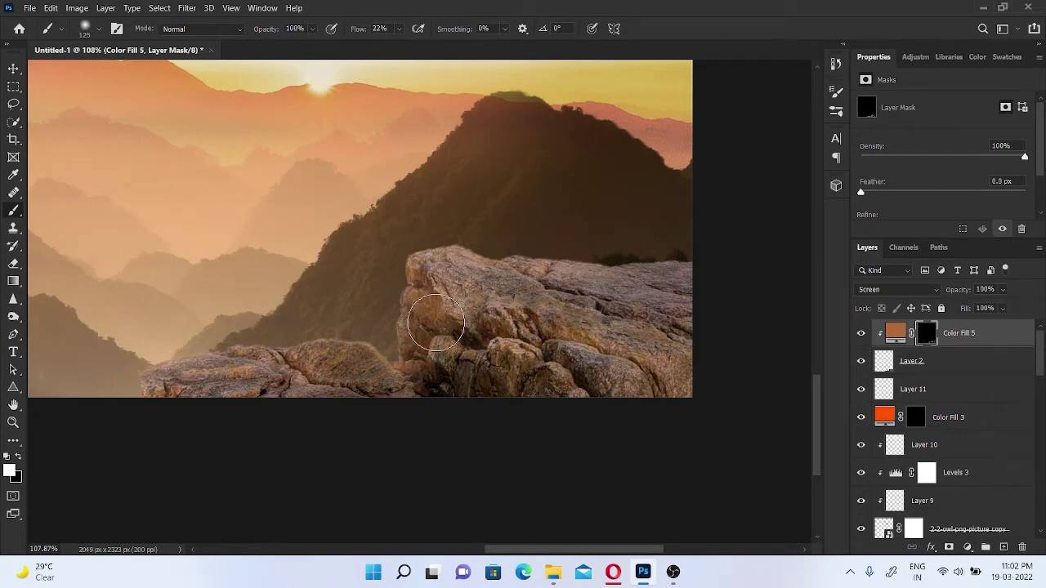
pyautogui.press('x')
pyautogui.moveTo(445, 286); pyautogui.dragTo(523, 246)
pyautogui.press('x')
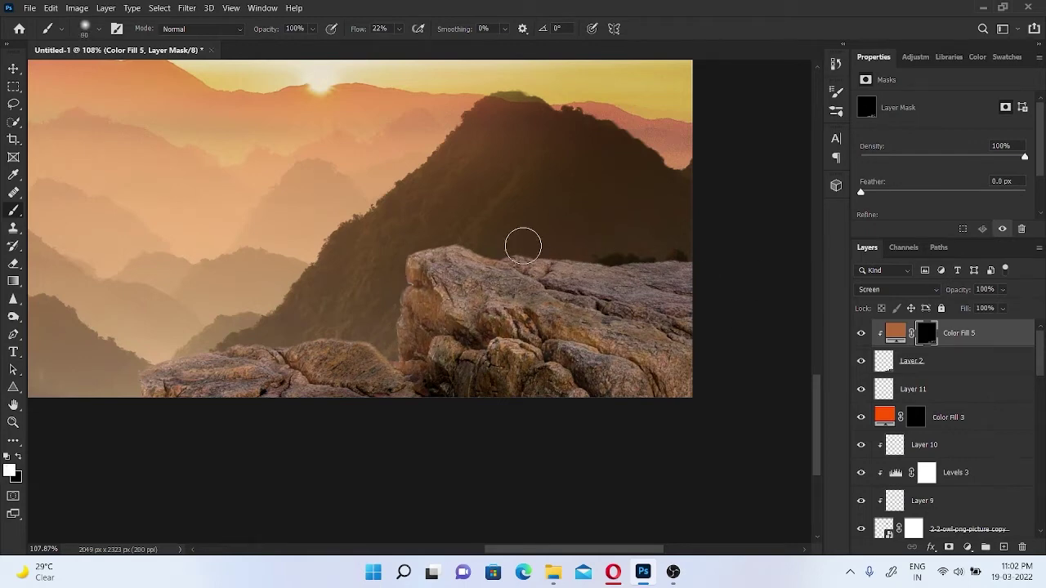
pyautogui.press('[')
pyautogui.press('[')
pyautogui.press('[')
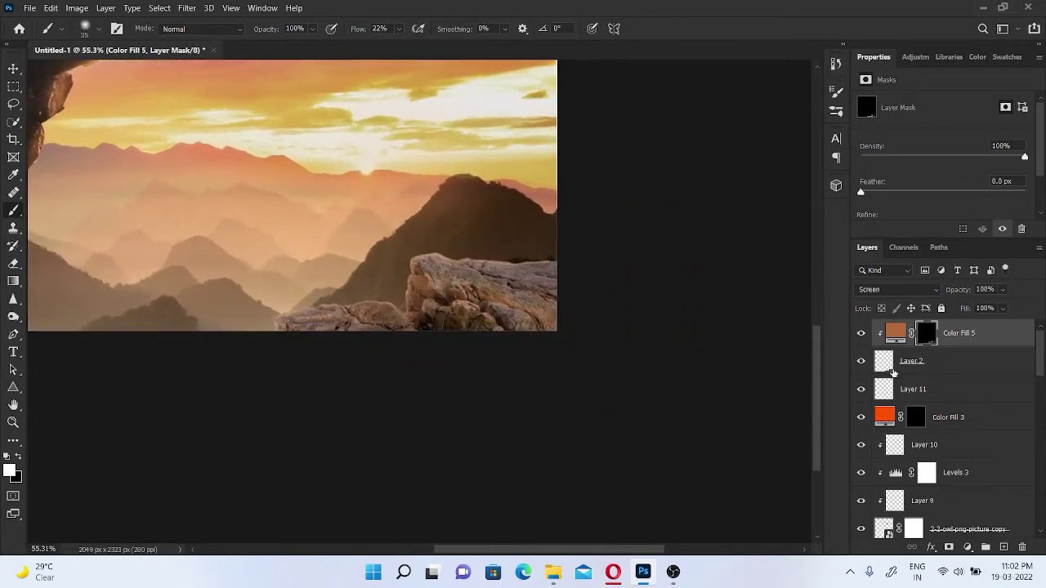
# - Add a Levels adjustment with output white 89, masking it with black to keep the rock edges bright
pyautogui.click(966, 546)
pyautogui.click(949, 369)
pyautogui.scroll(-1, 947, 163)
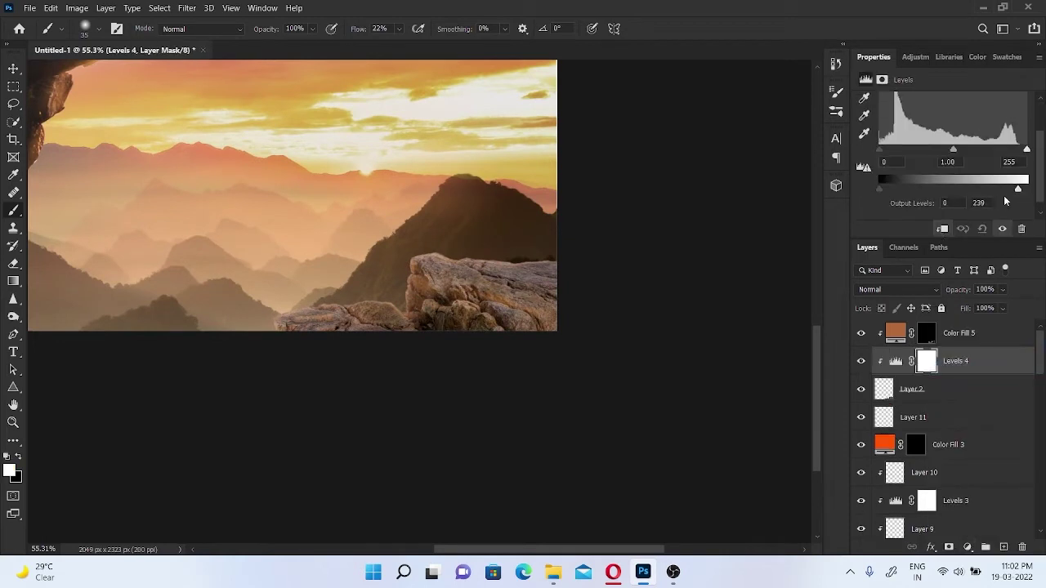
pyautogui.click(940, 229)
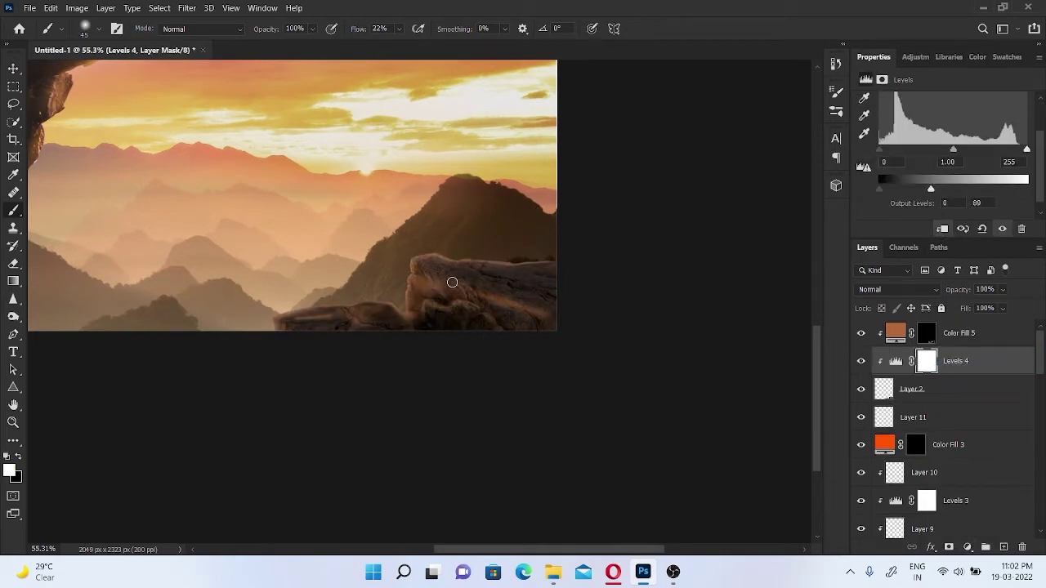
pyautogui.press(']')
pyautogui.press(']')
pyautogui.press(']')
pyautogui.press(']')
pyautogui.press('x')
pyautogui.moveTo(455, 260)
pyautogui.mouseDown()
pyautogui.moveTo(416, 256)
pyautogui.moveTo(436, 285)
pyautogui.moveTo(275, 294)
pyautogui.moveTo(384, 275)
pyautogui.mouseUp()
pyautogui.press(']')
# - Paint out the orange tint from part of the rock on the Color Fill 5 mask
pyautogui.scroll(4, 433, 310)
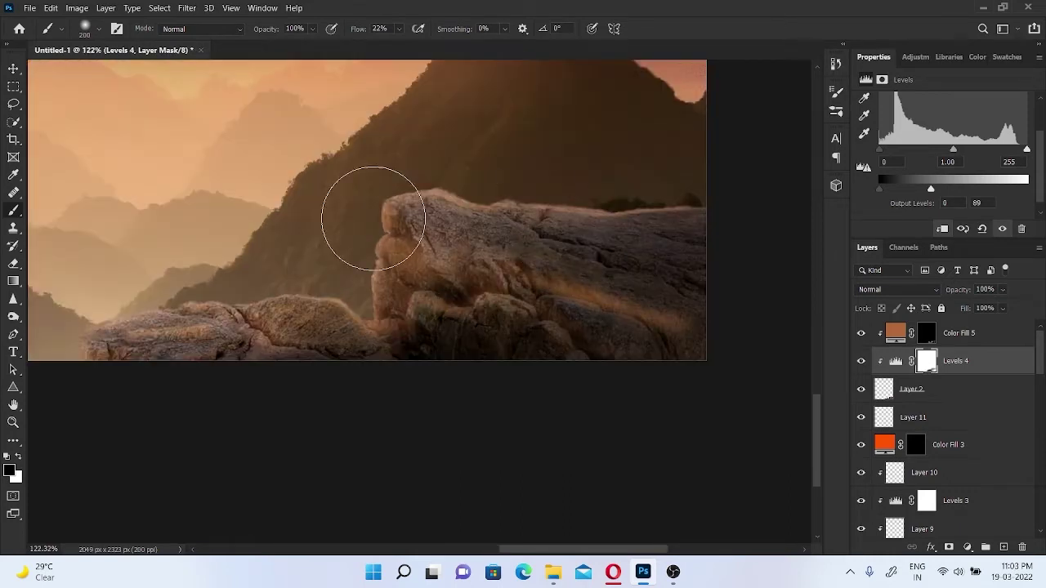
pyautogui.click(926, 333)
pyautogui.press('[')
pyautogui.press('[')
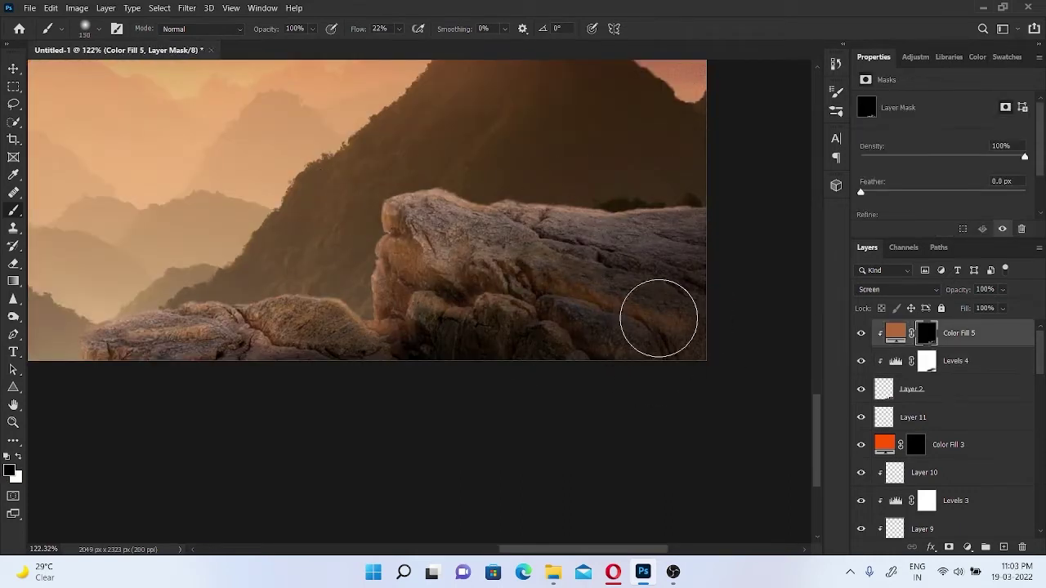
pyautogui.press('[')
pyautogui.moveTo(413, 270); pyautogui.dragTo(458, 260)
pyautogui.press('[')
pyautogui.press('[')
pyautogui.press('[')
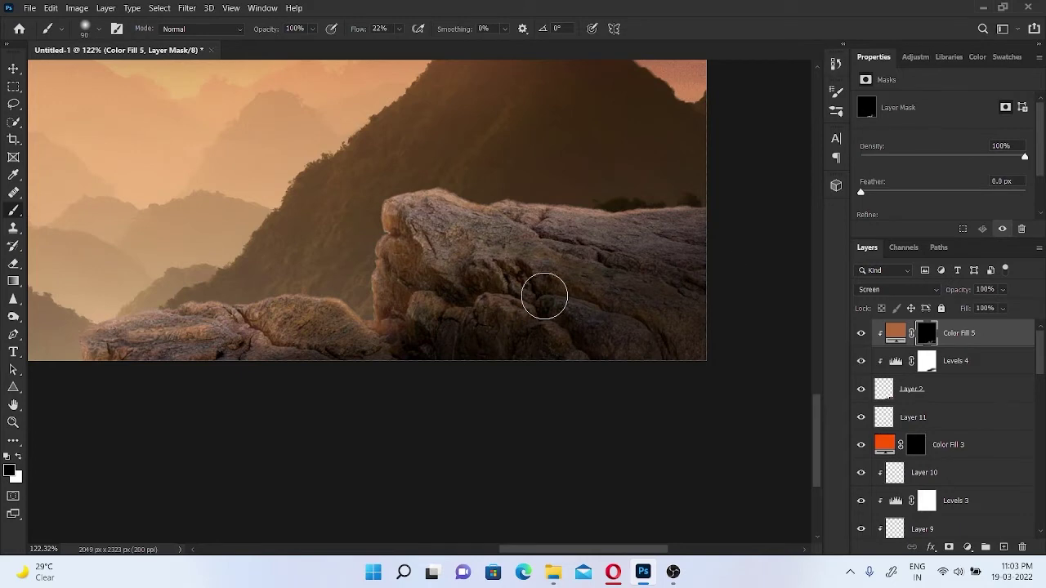
pyautogui.press('[')
pyautogui.press('[')
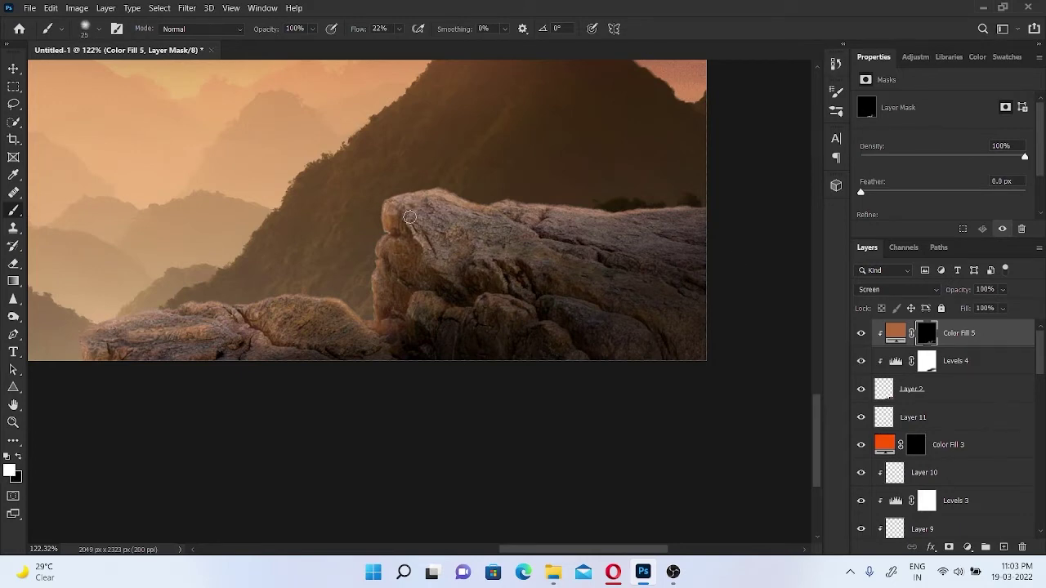
# - On a new layer, paint sampled peach highlights along the top edges of the low and big rocks
pyautogui.keyDown('ctrl'); pyautogui.click(1005, 546); pyautogui.keyUp('ctrl')
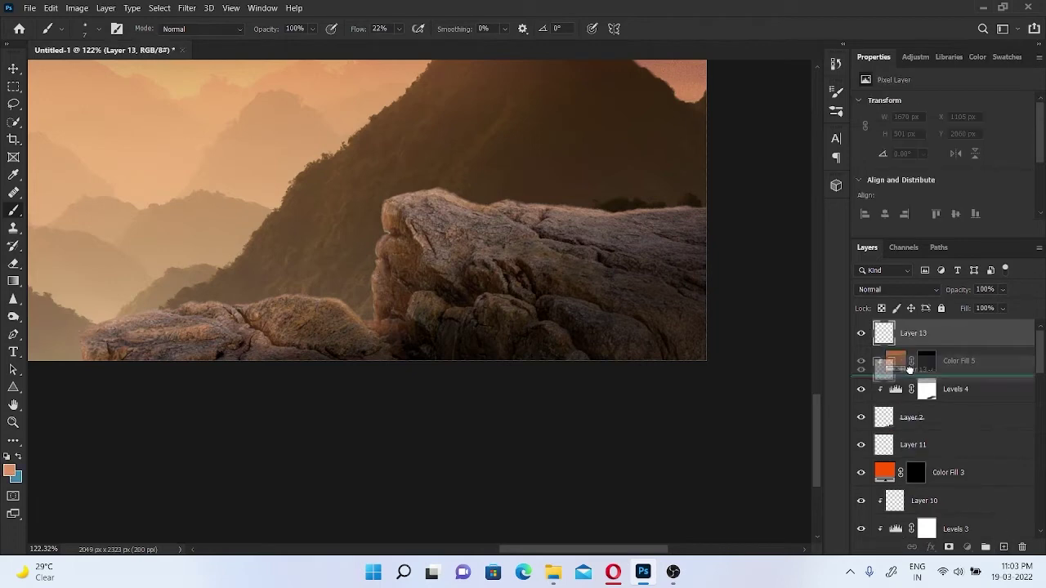
pyautogui.keyDown('alt'); pyautogui.click(208, 95); pyautogui.keyUp('alt')
pyautogui.moveTo(384, 216); pyautogui.dragTo(373, 331)
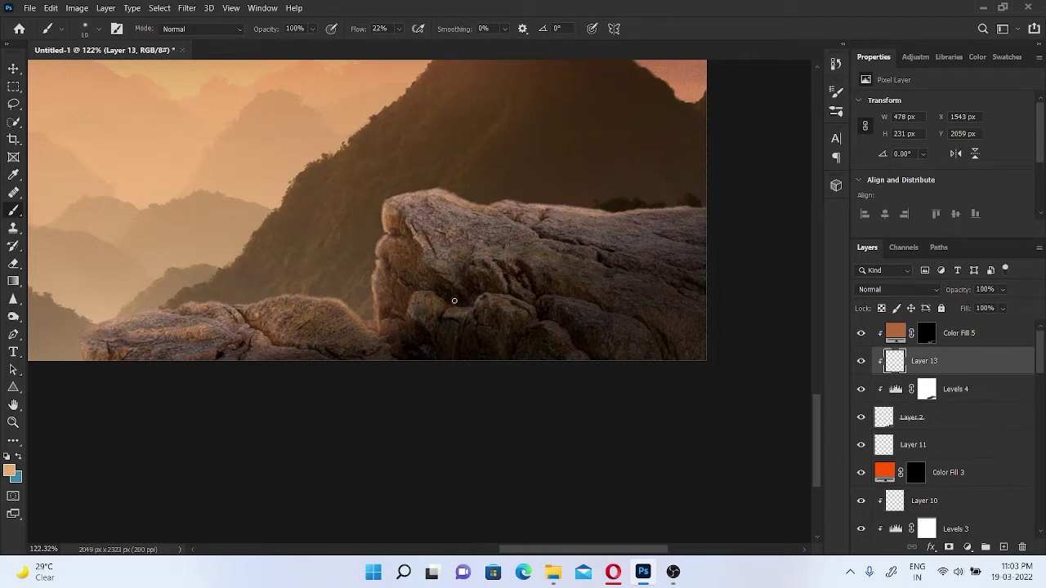
pyautogui.moveTo(155, 311); pyautogui.dragTo(257, 318)
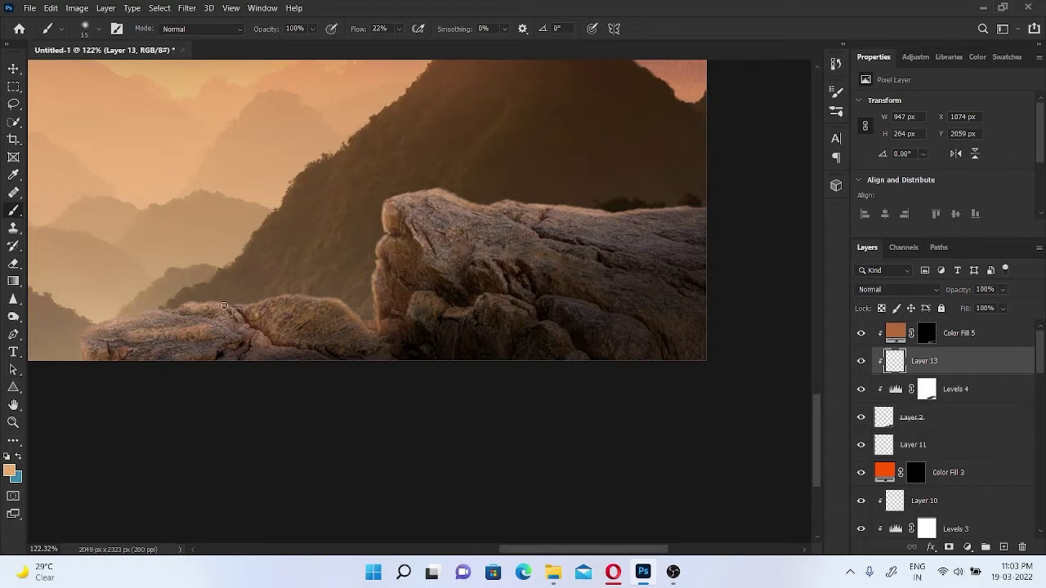
pyautogui.press(']')
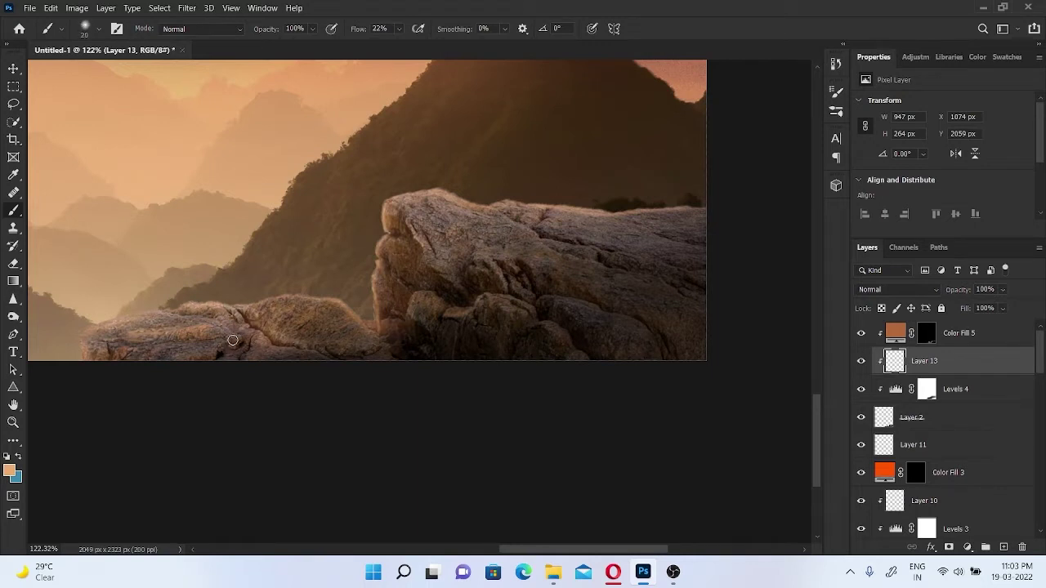
pyautogui.press(']')
pyautogui.press(']')
pyautogui.press(']')
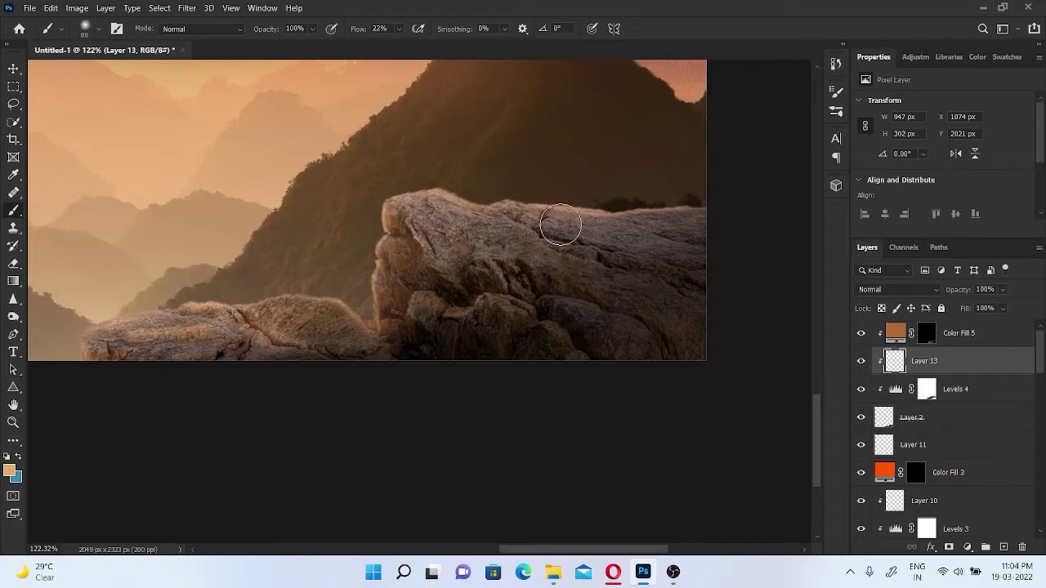
pyautogui.moveTo(678, 211); pyautogui.dragTo(388, 208)
# - Zoom out to bring the whole image into view
pyautogui.scroll(-4, 463, 283)
pyautogui.scroll(-1, 472, 272)
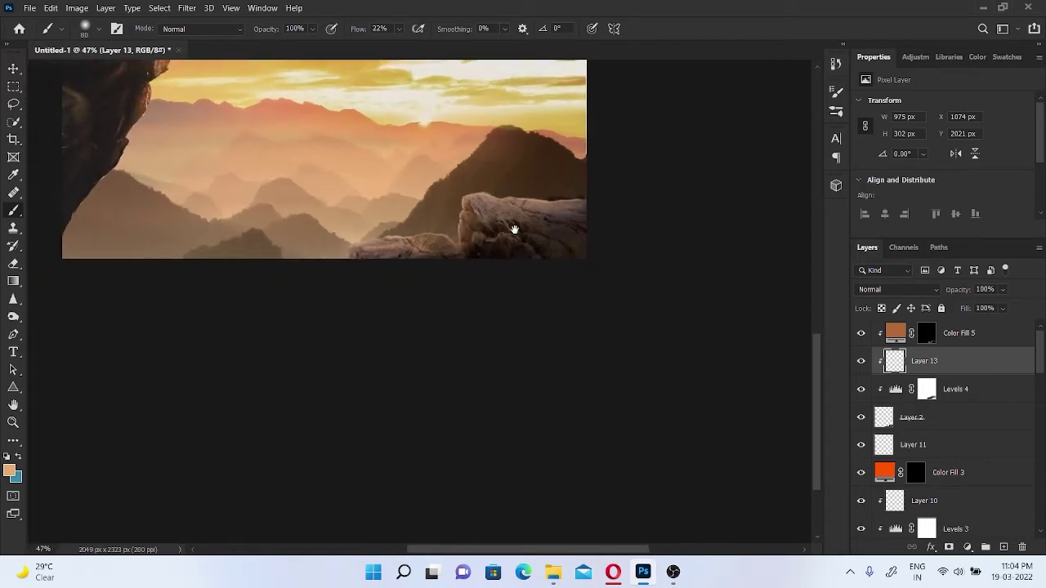
pyautogui.moveTo(513, 229); pyautogui.dragTo(514, 280)
pyautogui.scroll(-3, 513, 280)
pyautogui.scroll(1, 514, 280)
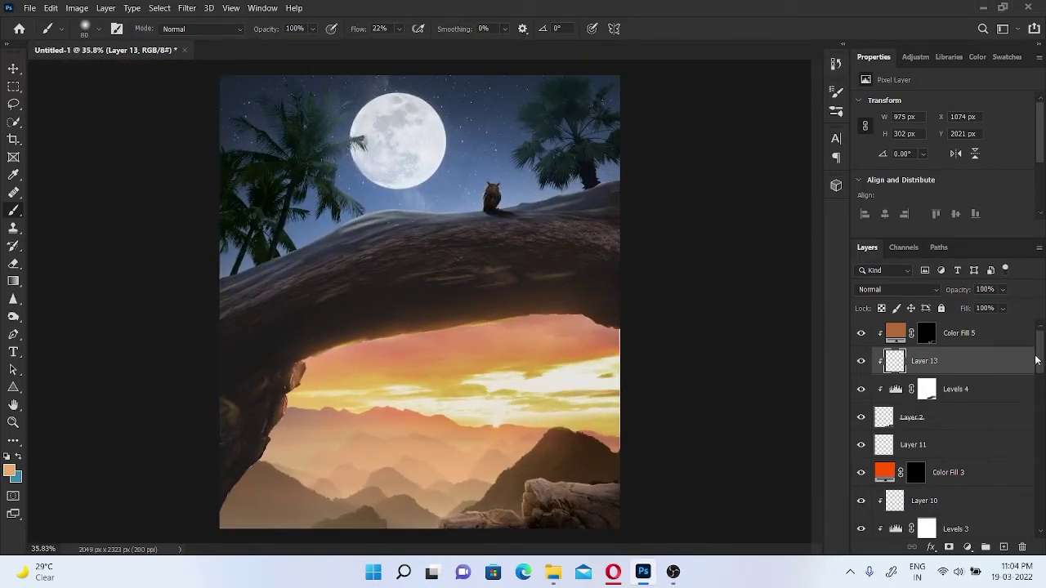
pyautogui.moveTo(1035, 359); pyautogui.dragTo(1036, 398)
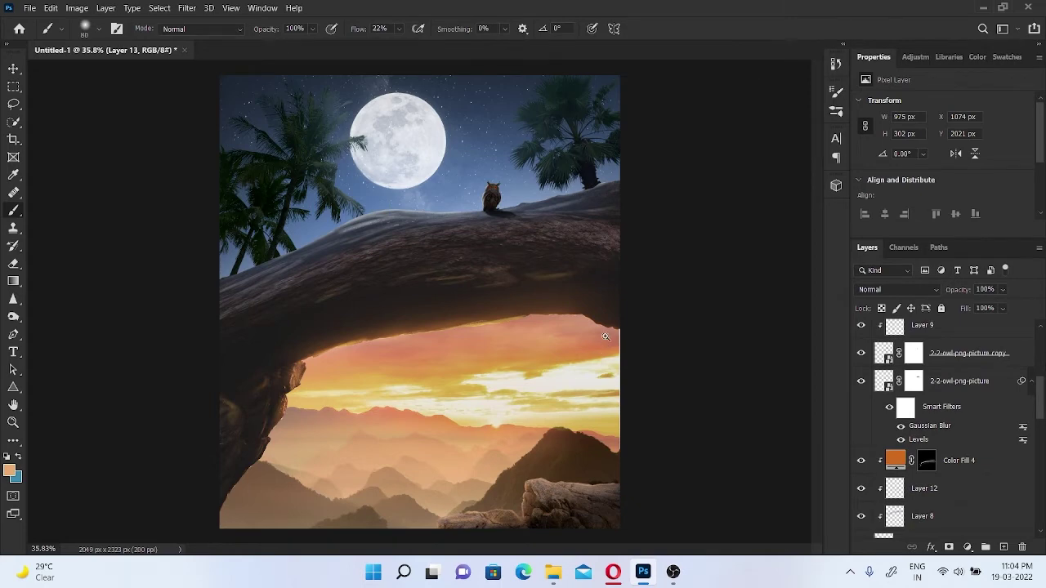
pyautogui.scroll(-1, 605, 337)
# - Place pngegg (3) palm tree at the left, move it lower in the stack, enlarge and tilt it about 32°
pyautogui.click(553, 571)
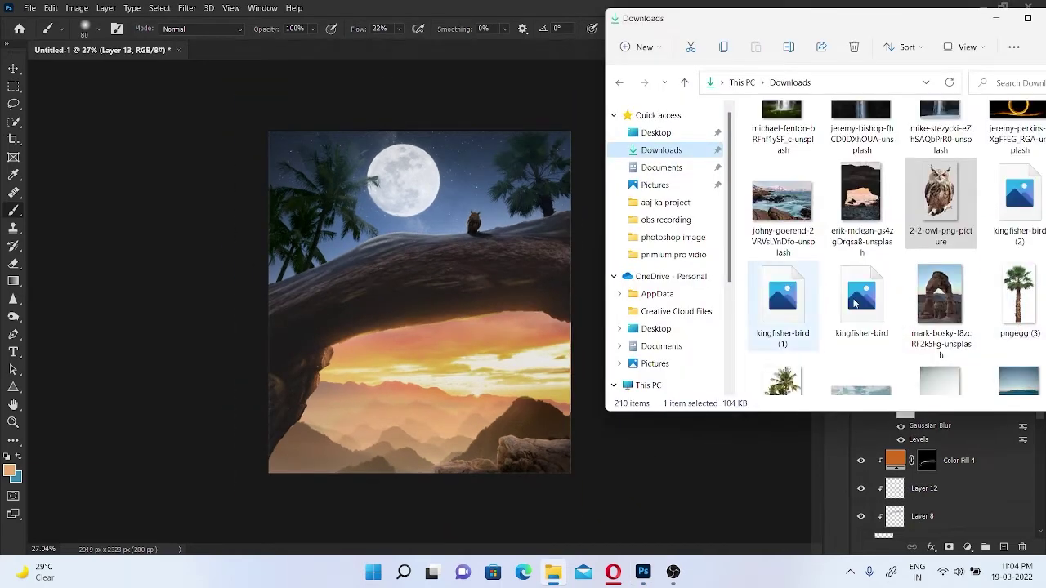
pyautogui.moveTo(1018, 294)
pyautogui.mouseDown()
pyautogui.moveTo(419, 286)
pyautogui.moveTo(419, 360)
pyautogui.mouseUp()
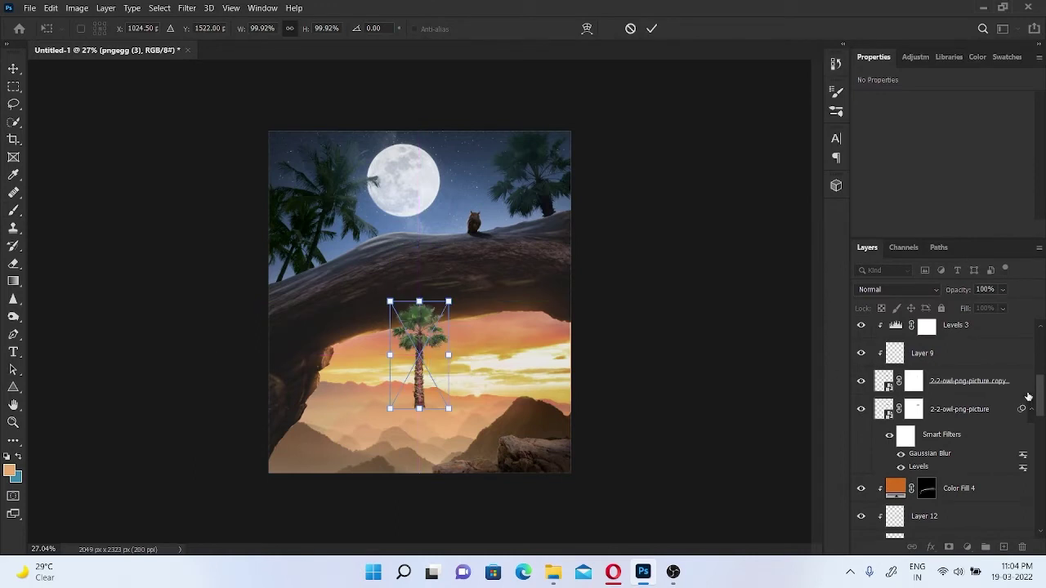
pyautogui.press('Return')
pyautogui.moveTo(939, 362)
pyautogui.mouseDown()
pyautogui.moveTo(993, 555)
pyautogui.moveTo(1041, 327)
pyautogui.mouseUp()
pyautogui.hotkey('ctrl', 't')
pyautogui.press('Return')
pyautogui.click(956, 332)
pyautogui.press('v')
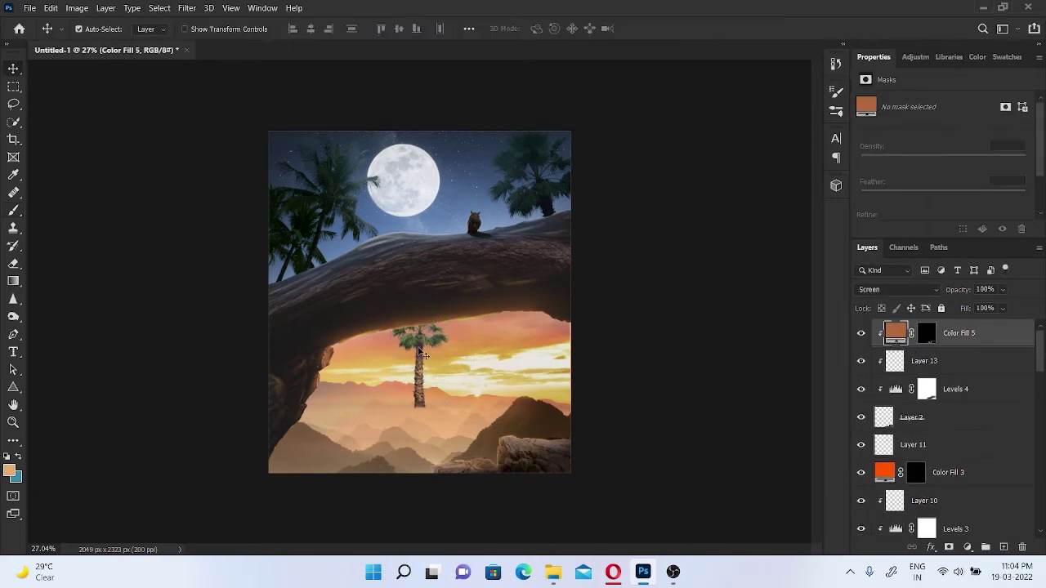
pyautogui.click(420, 353)
pyautogui.hotkey('ctrl', 't')
pyautogui.moveTo(443, 409); pyautogui.dragTo(448, 439)
pyautogui.moveTo(384, 417)
pyautogui.mouseDown()
pyautogui.moveTo(353, 462)
pyautogui.moveTo(385, 406)
pyautogui.moveTo(393, 427)
pyautogui.mouseUp()
pyautogui.click(651, 27)
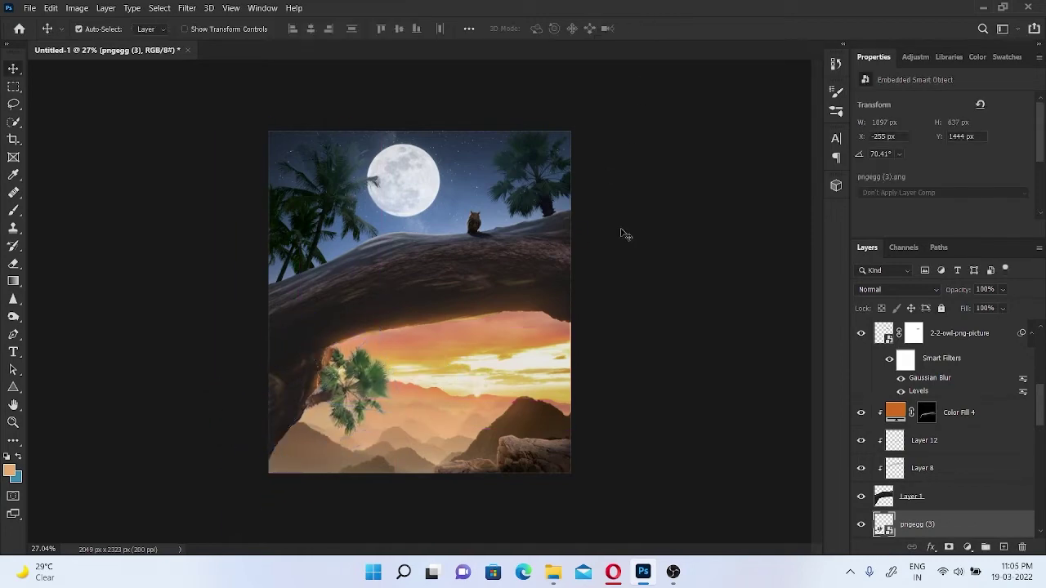
# - Place the pngegg (2) palm cluster, scaled to about 41%, at the lower right
pyautogui.click(553, 572)
pyautogui.scroll(-3, 817, 343)
pyautogui.moveTo(780, 347); pyautogui.dragTo(500, 324)
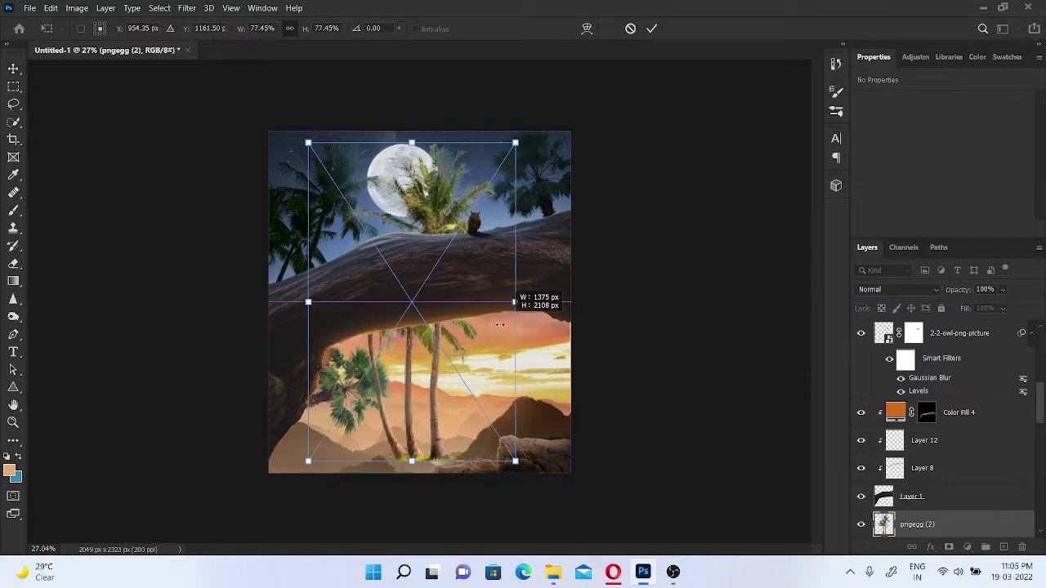
pyautogui.moveTo(308, 143); pyautogui.dragTo(485, 303)
pyautogui.moveTo(531, 376); pyautogui.dragTo(547, 394)
pyautogui.moveTo(501, 322); pyautogui.dragTo(497, 303)
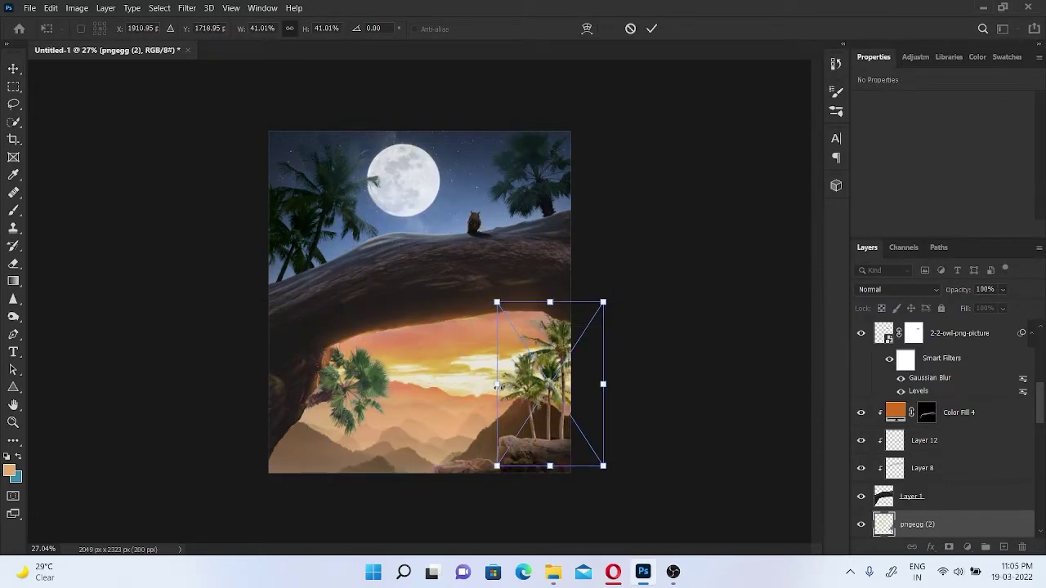
pyautogui.moveTo(496, 388); pyautogui.dragTo(480, 384)
pyautogui.click(651, 28)
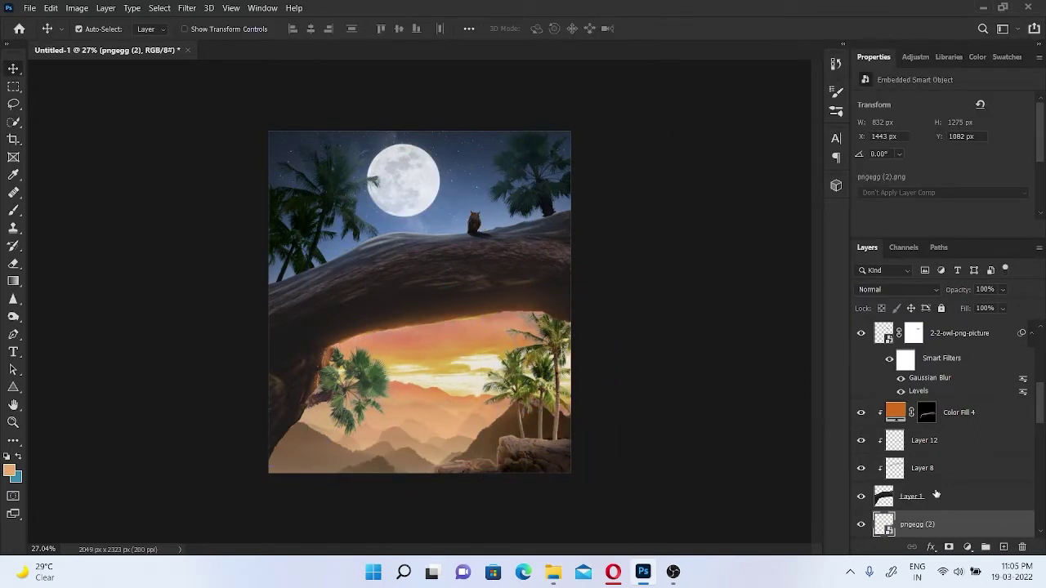
pyautogui.click(967, 548)
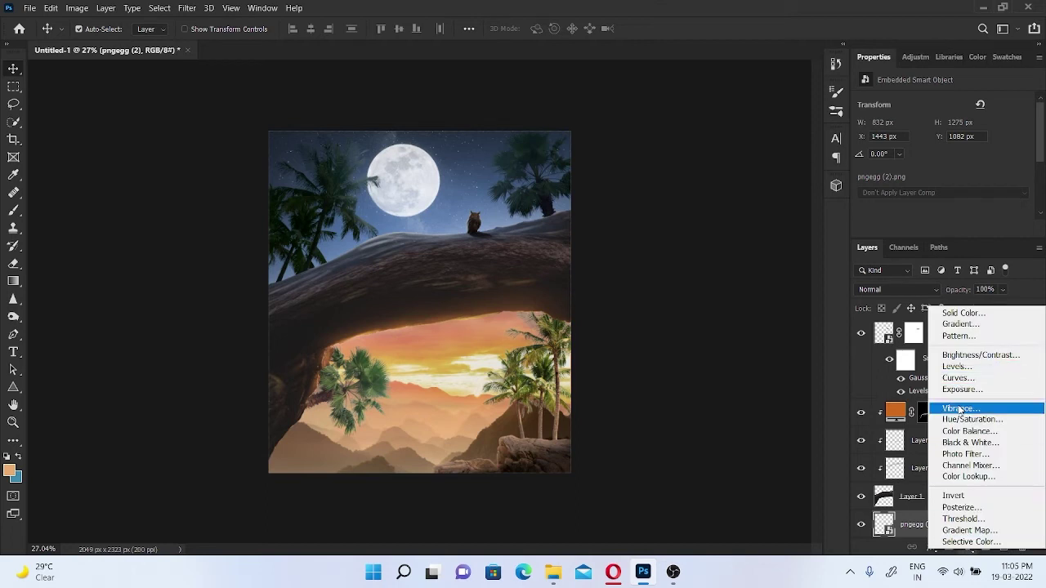
# - Add a Levels adjustment with a lowered white output to darken the palms
pyautogui.click(953, 366)
pyautogui.moveTo(1027, 183); pyautogui.dragTo(958, 185)
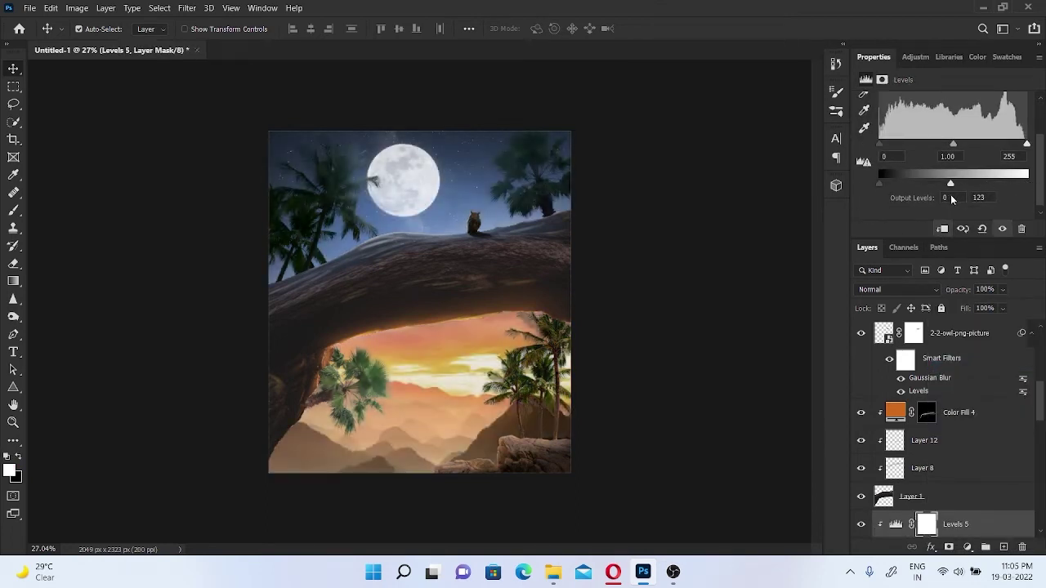
pyautogui.scroll(-3, 1041, 414)
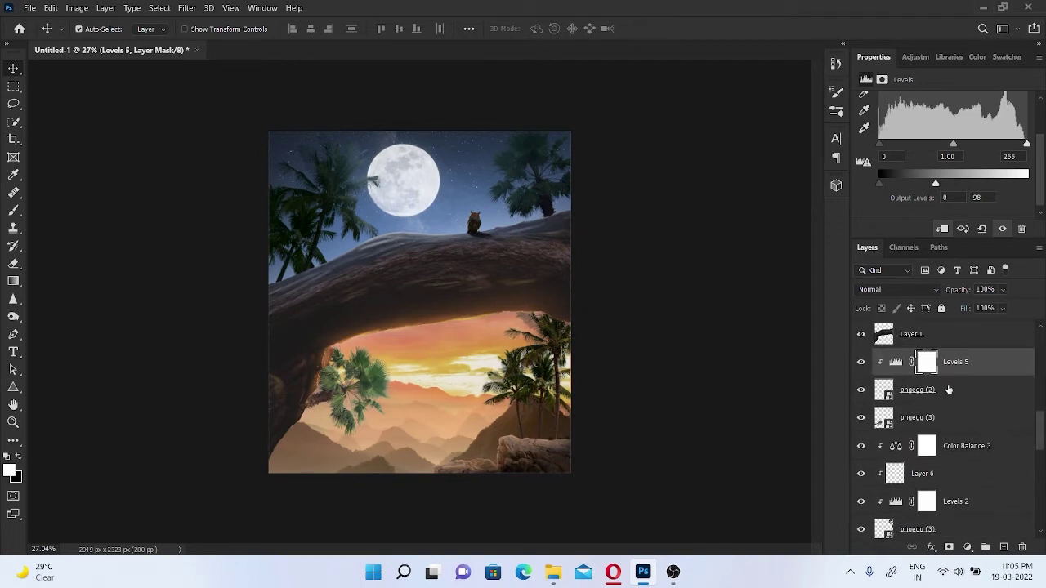
# - Paint peach sky light over the right palms on a clipped layer set to Soft Light
pyautogui.click(997, 549)
pyautogui.hotkey('ctrl', 'alt', 'g')
pyautogui.press('b')
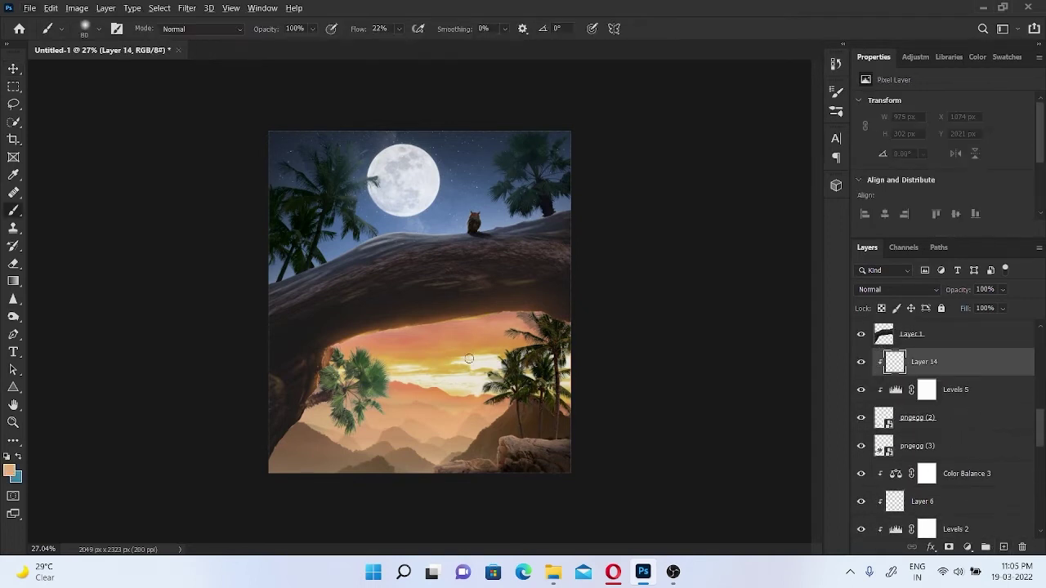
pyautogui.keyDown('alt'); pyautogui.click(473, 349); pyautogui.keyUp('alt')
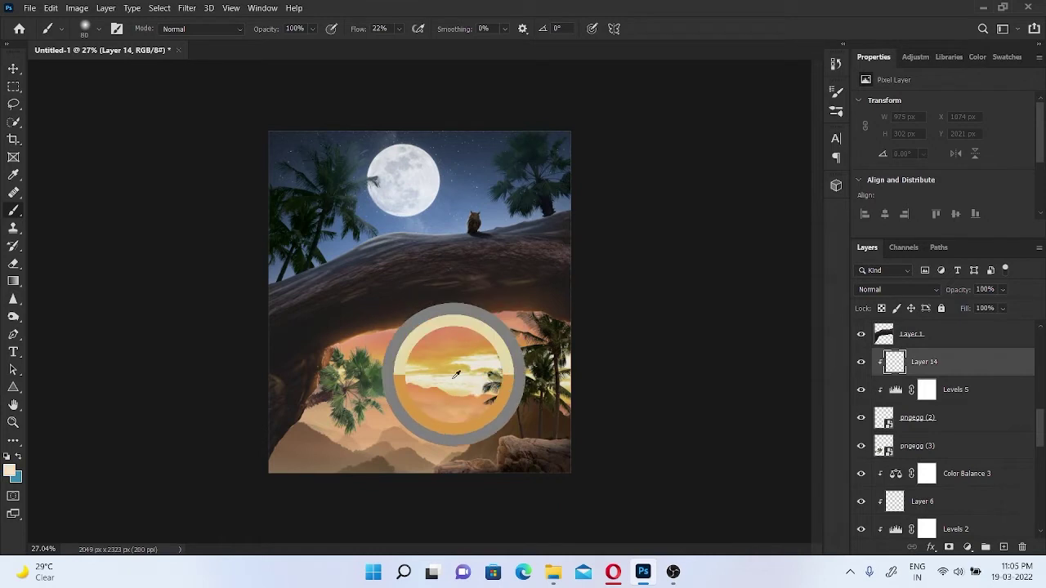
pyautogui.moveTo(441, 348); pyautogui.dragTo(449, 379)
pyautogui.moveTo(531, 351); pyautogui.dragTo(552, 376)
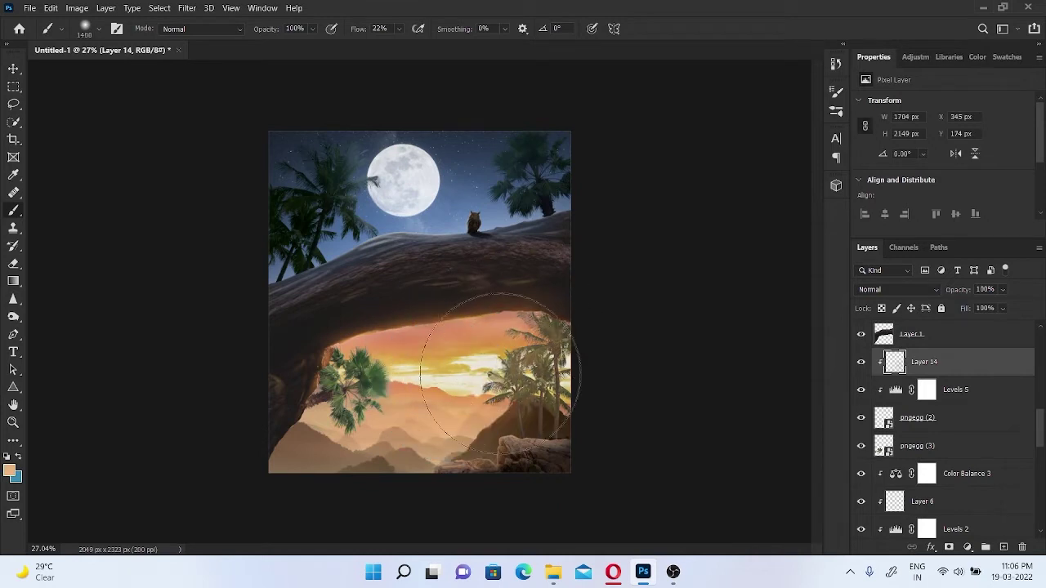
pyautogui.click(897, 290)
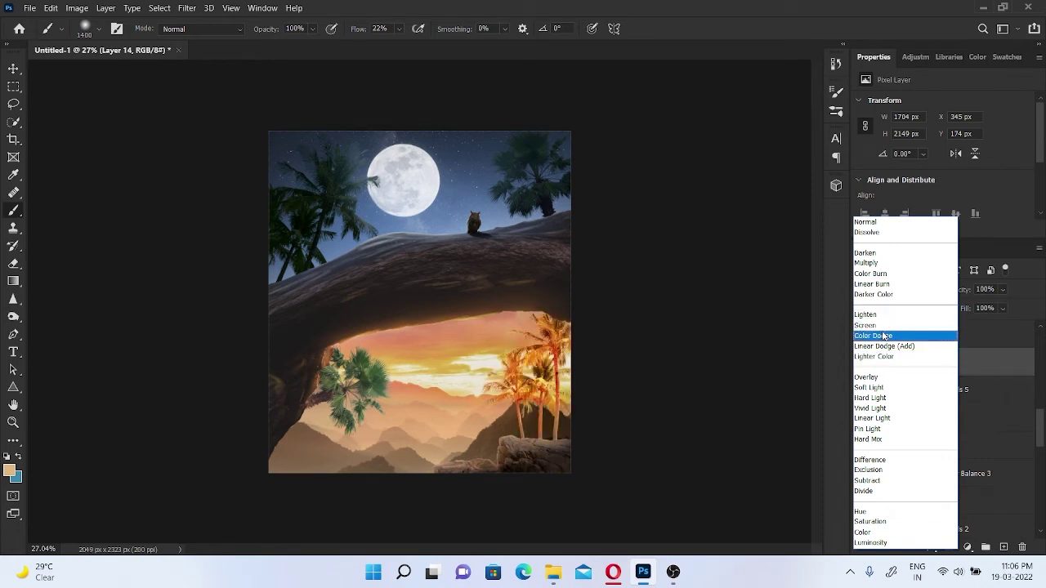
pyautogui.click(884, 389)
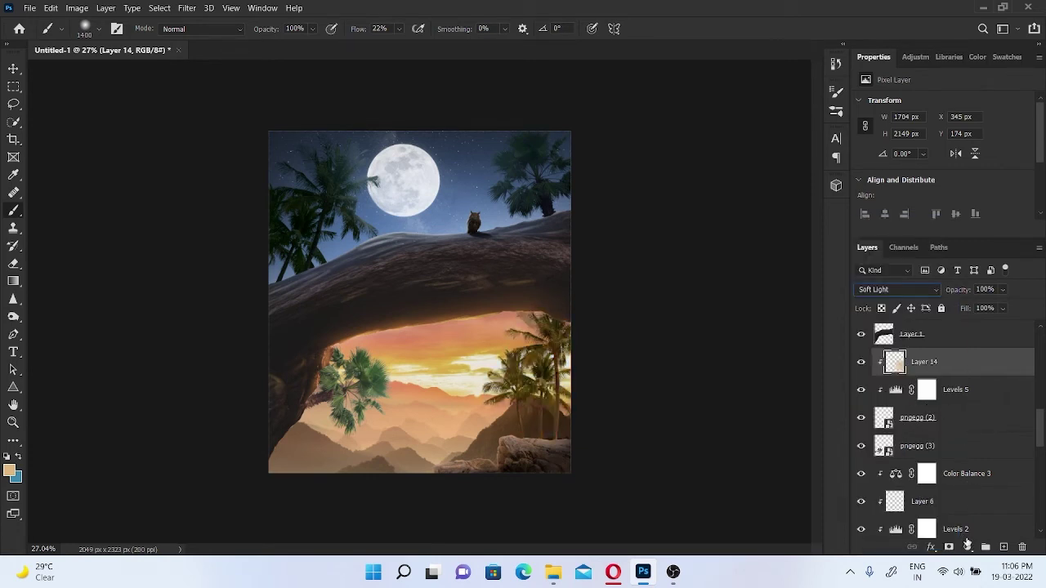
# - Add a Color Balance above Levels 5 shifting the midtones toward blue by +23
pyautogui.click(957, 400)
pyautogui.click(967, 546)
pyautogui.click(956, 427)
pyautogui.moveTo(925, 176)
pyautogui.mouseDown()
pyautogui.moveTo(959, 178)
pyautogui.moveTo(939, 177)
pyautogui.mouseUp()
pyautogui.click(924, 129)
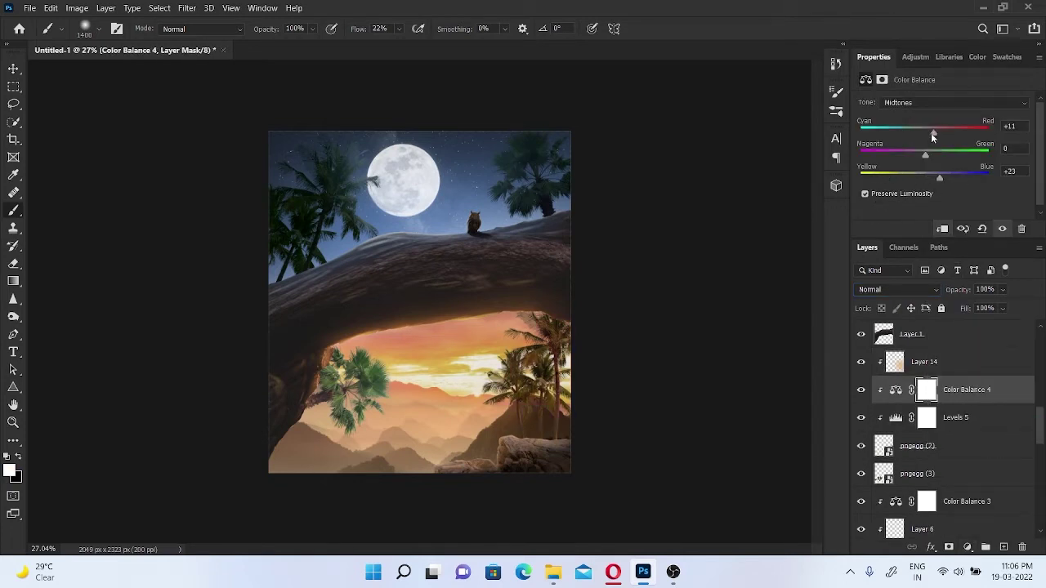
pyautogui.click(948, 102)
pyautogui.click(923, 119)
# - Add Layer 15 in Multiply mode, with the brush reduced to 800
pyautogui.click(1003, 546)
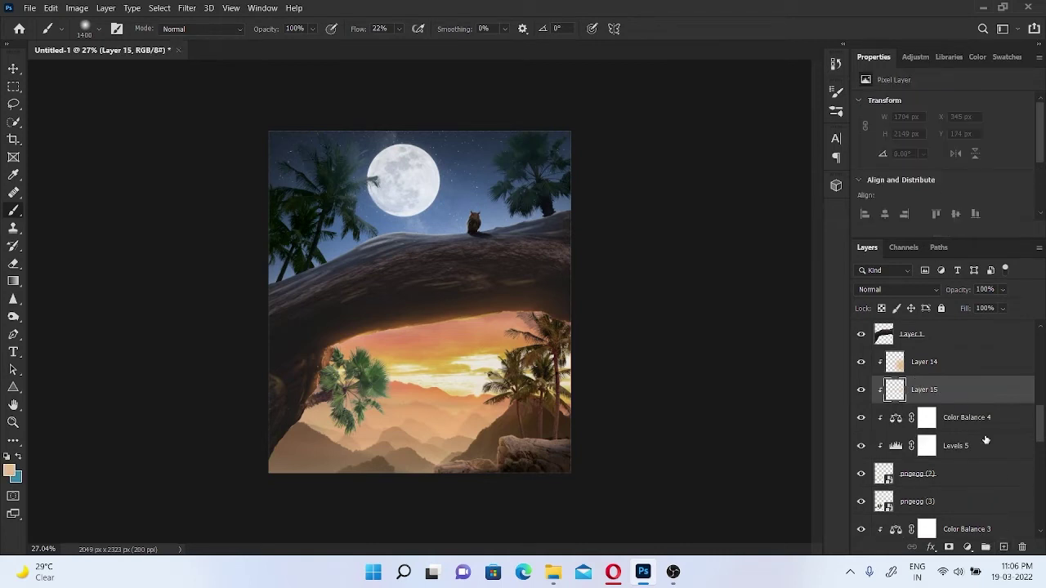
pyautogui.press('[')
pyautogui.press('[')
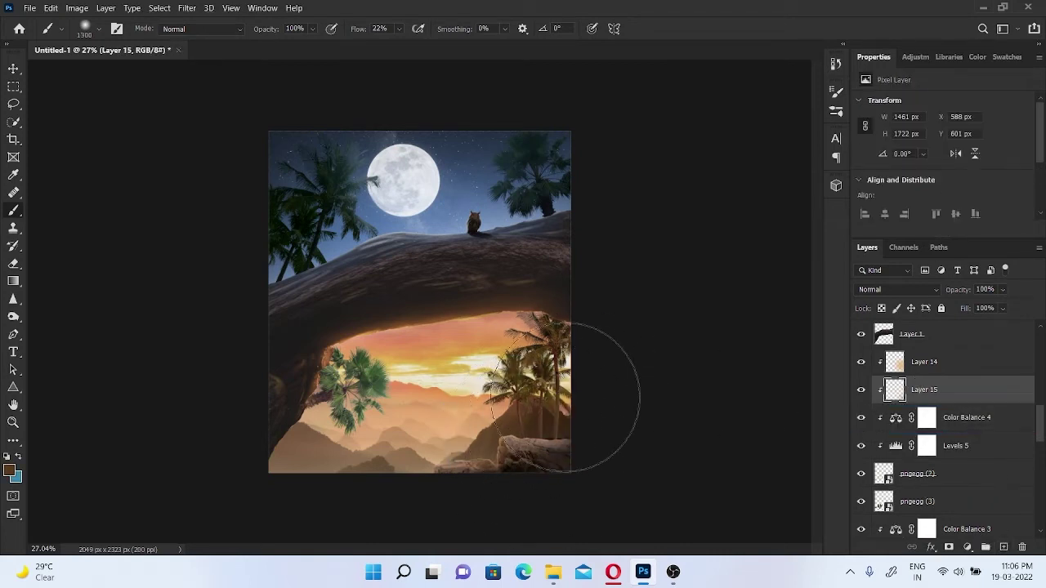
pyautogui.press('[')
pyautogui.press('[')
pyautogui.press('[')
pyautogui.hotkey('shift', 'alt', 'm')
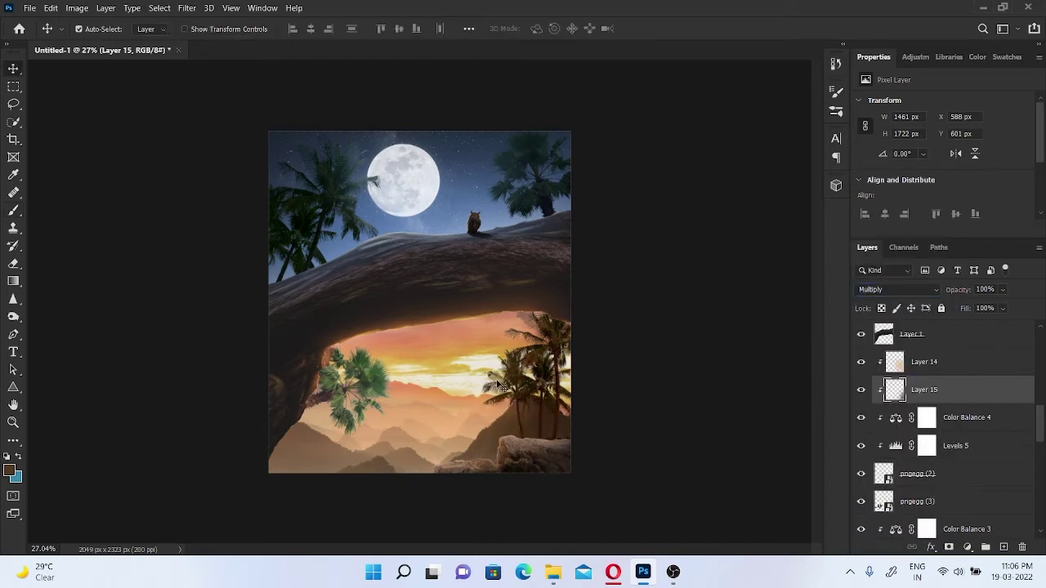
# - Paint orange light over the right palms on Layer 16, blended with Screen
pyautogui.hotkey('ctrl', 'shift', 'alt', 'n')
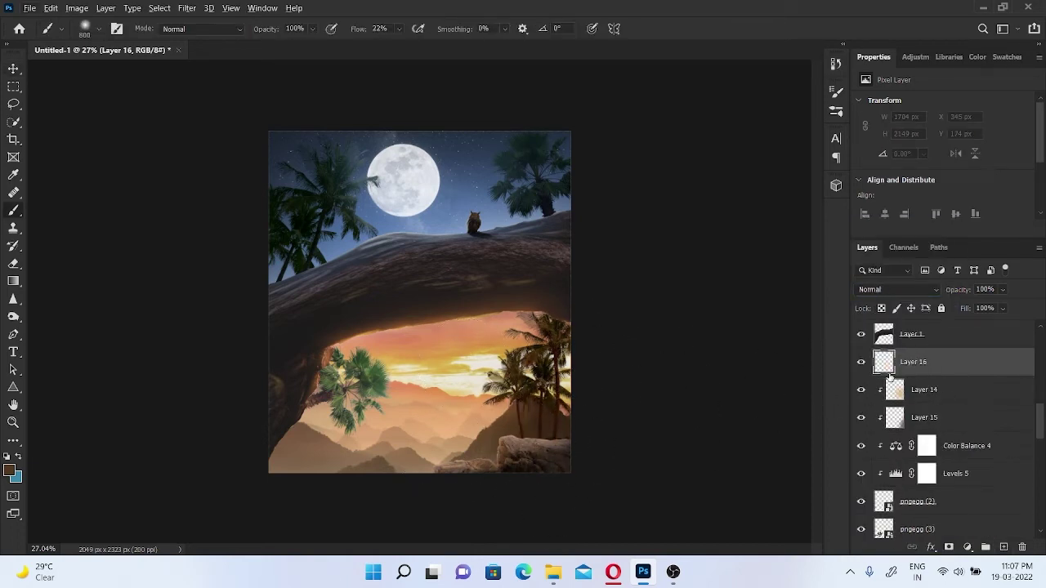
pyautogui.keyDown('alt'); pyautogui.click(490, 359); pyautogui.keyUp('alt')
pyautogui.moveTo(523, 359); pyautogui.dragTo(564, 344)
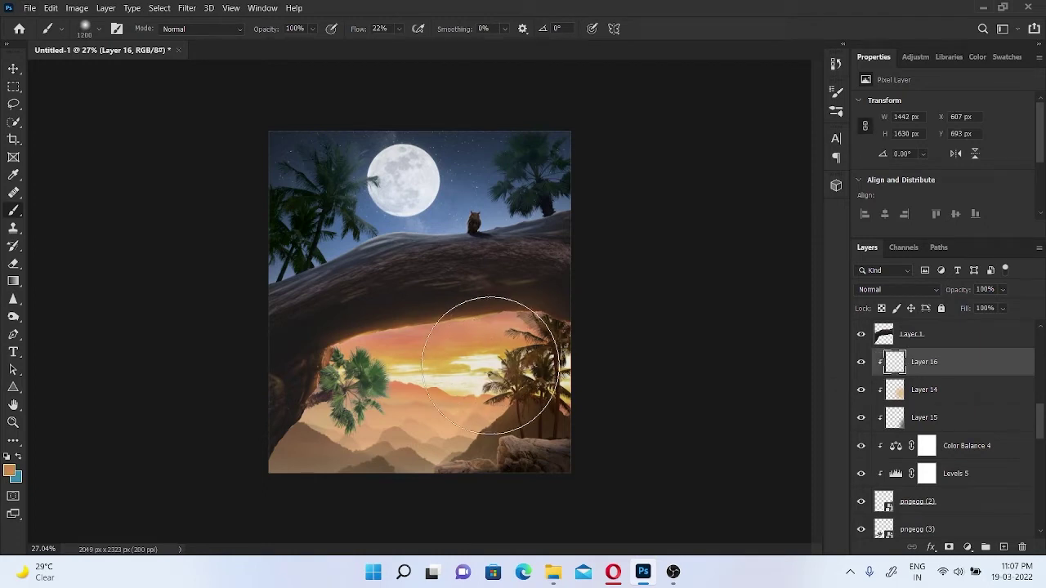
pyautogui.click(897, 289)
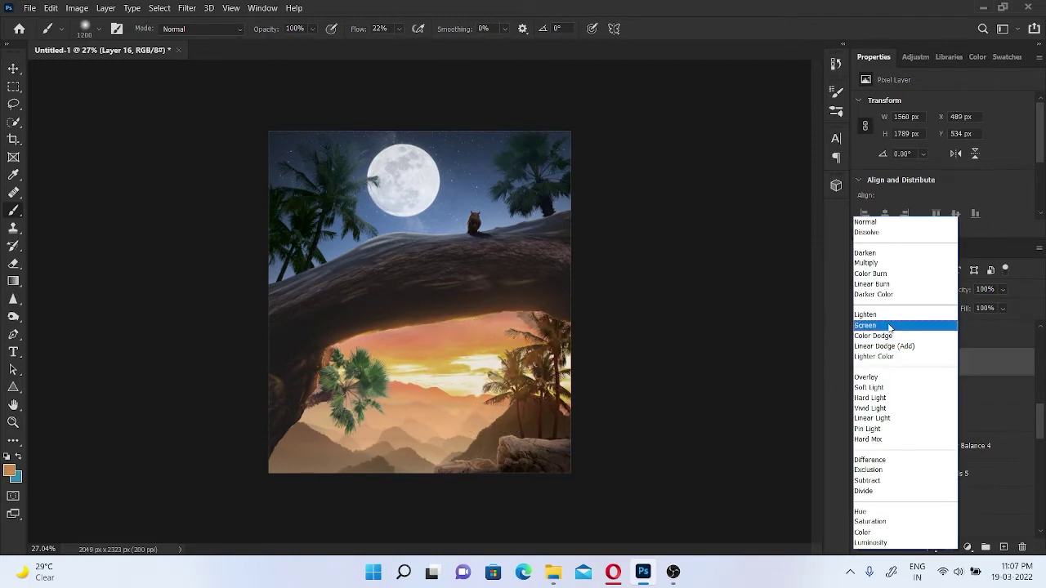
pyautogui.click(890, 328)
pyautogui.scroll(1, 515, 415)
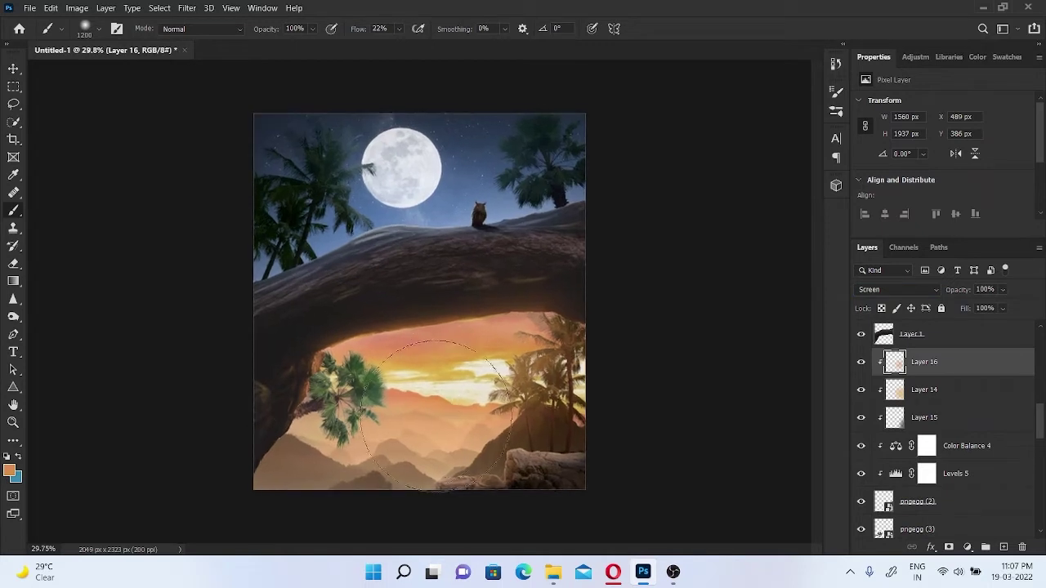
pyautogui.press('v')
pyautogui.click(514, 414)
pyautogui.click(966, 547)
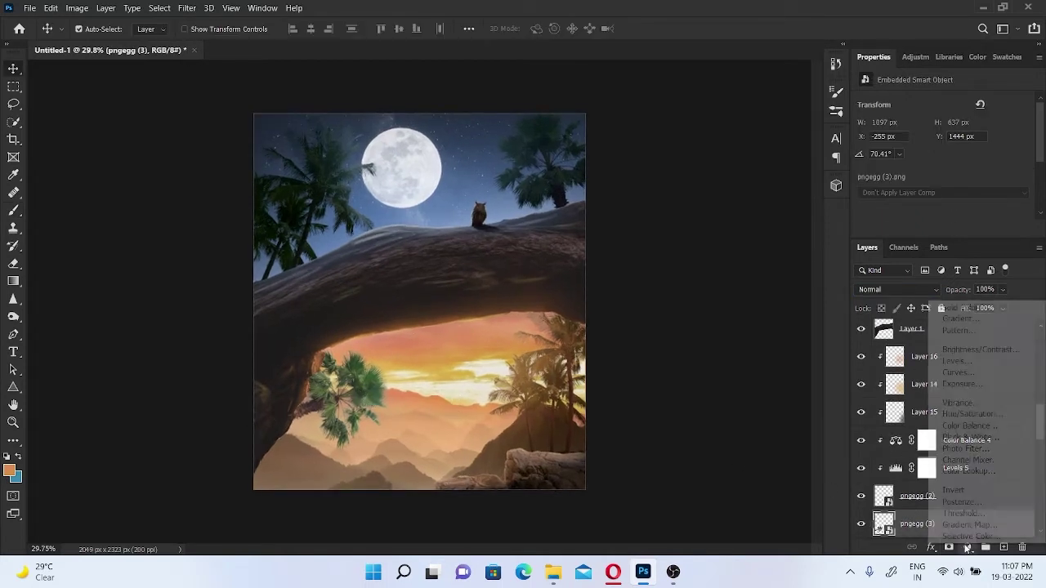
# - Tint the pngegg (3) palm toward blue (+40) with a clipped Color Balance
pyautogui.click(955, 432)
pyautogui.moveTo(924, 177)
pyautogui.mouseDown()
pyautogui.moveTo(950, 178)
pyautogui.moveTo(938, 155)
pyautogui.mouseUp()
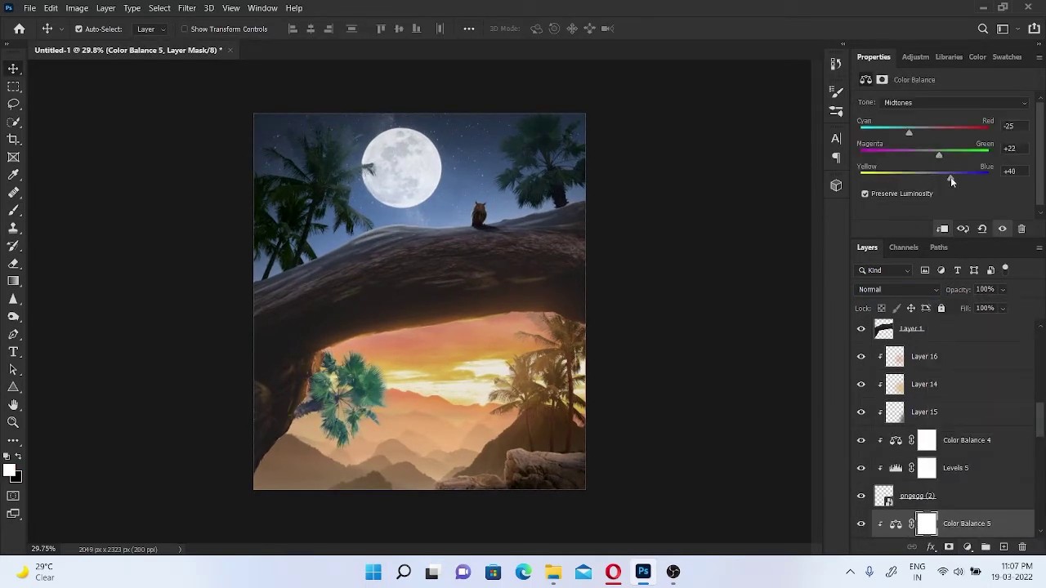
pyautogui.scroll(-3, 1017, 459)
# - Darken the palm with a clipped Levels adjustment, output white 74
pyautogui.click(939, 415)
pyautogui.click(966, 547)
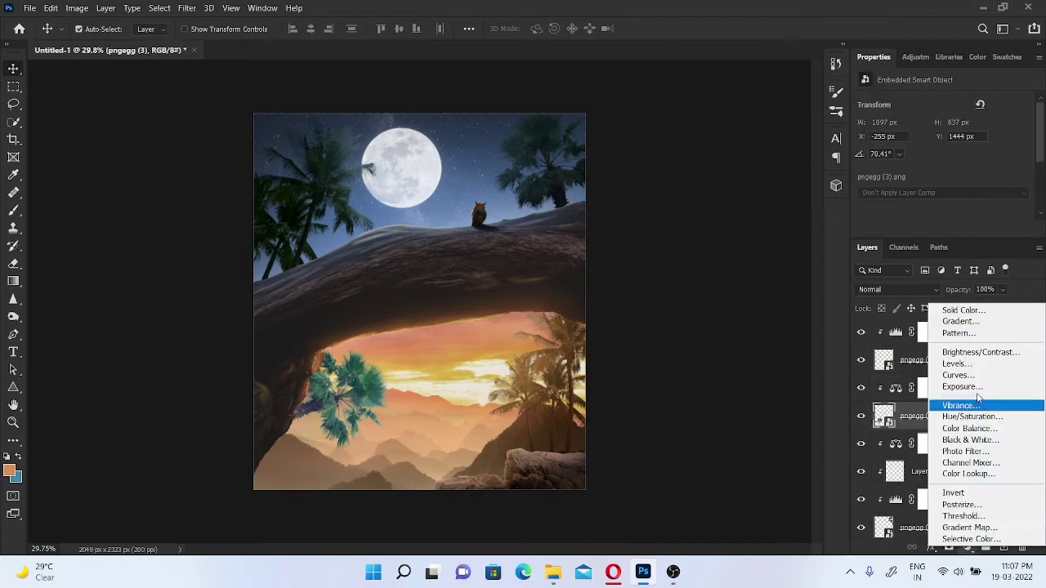
pyautogui.click(957, 369)
pyautogui.scroll(-2, 950, 213)
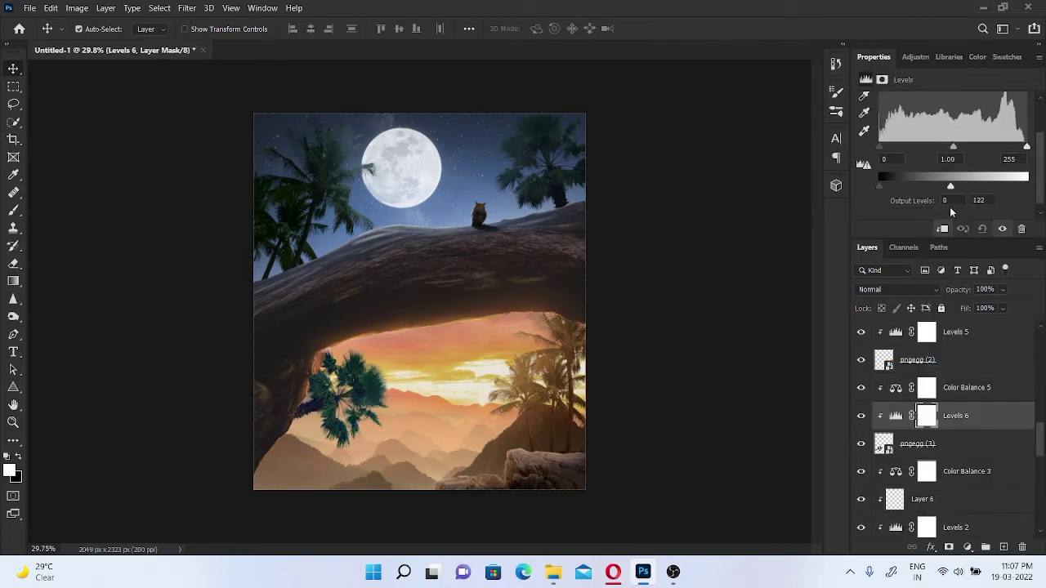
pyautogui.moveTo(922, 186); pyautogui.dragTo(916, 186)
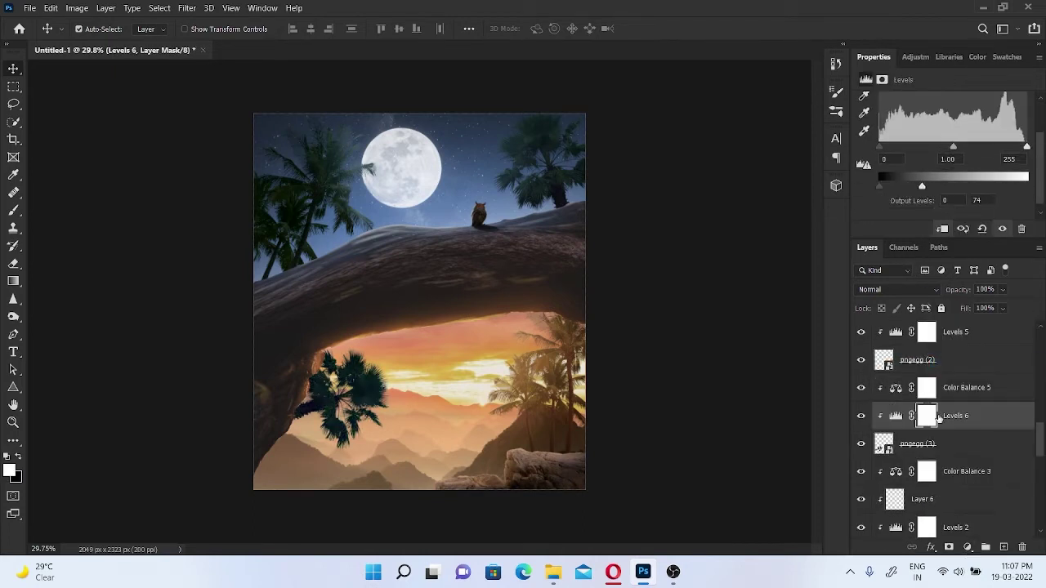
# - Add two new empty layers above Color Balance 5
pyautogui.click(926, 388)
pyautogui.click(1004, 547)
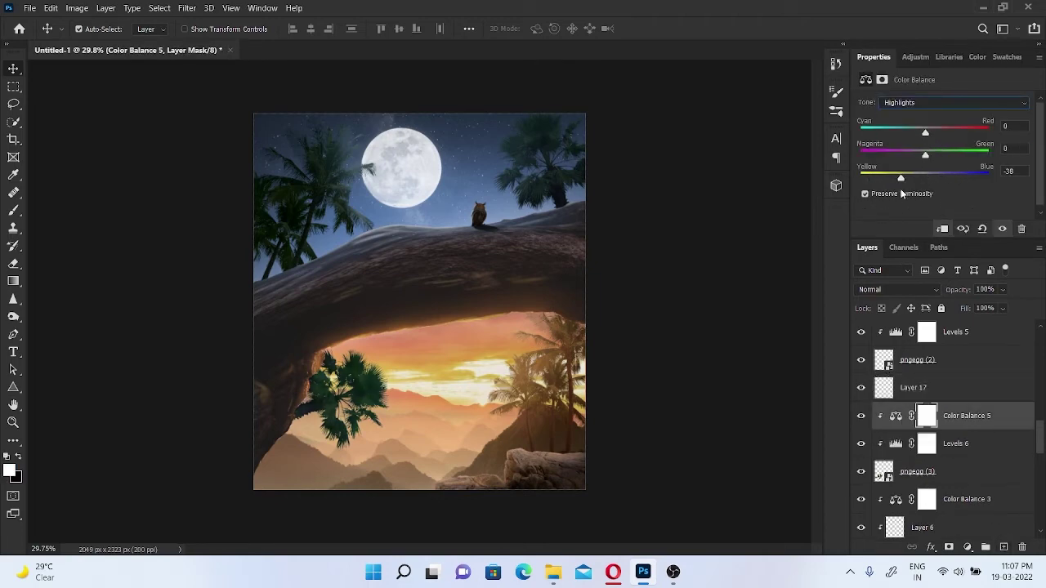
pyautogui.click(1004, 547)
# - Paint a haze over the left palm on Layer 18, keeping Normal blending
pyautogui.hotkey('ctrl', '+')
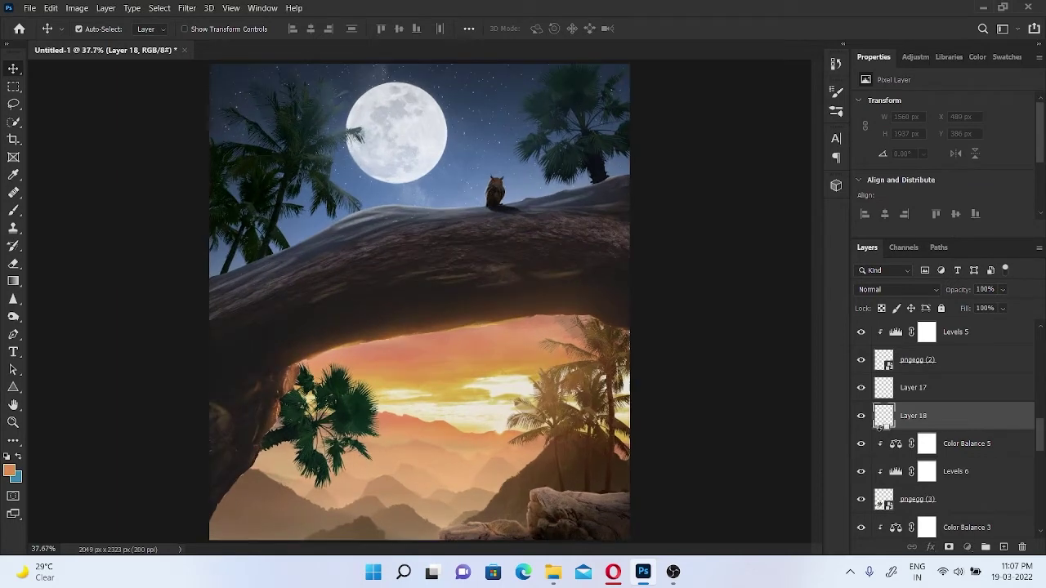
pyautogui.press('b')
pyautogui.moveTo(413, 370)
pyautogui.mouseDown()
pyautogui.moveTo(326, 429)
pyautogui.moveTo(280, 373)
pyautogui.moveTo(343, 425)
pyautogui.mouseUp()
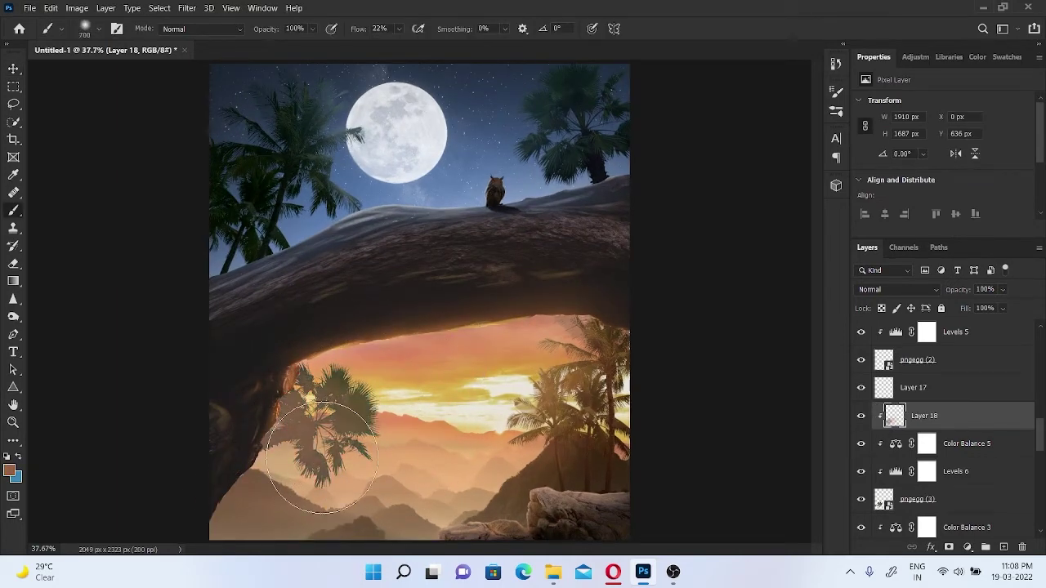
pyautogui.click(899, 290)
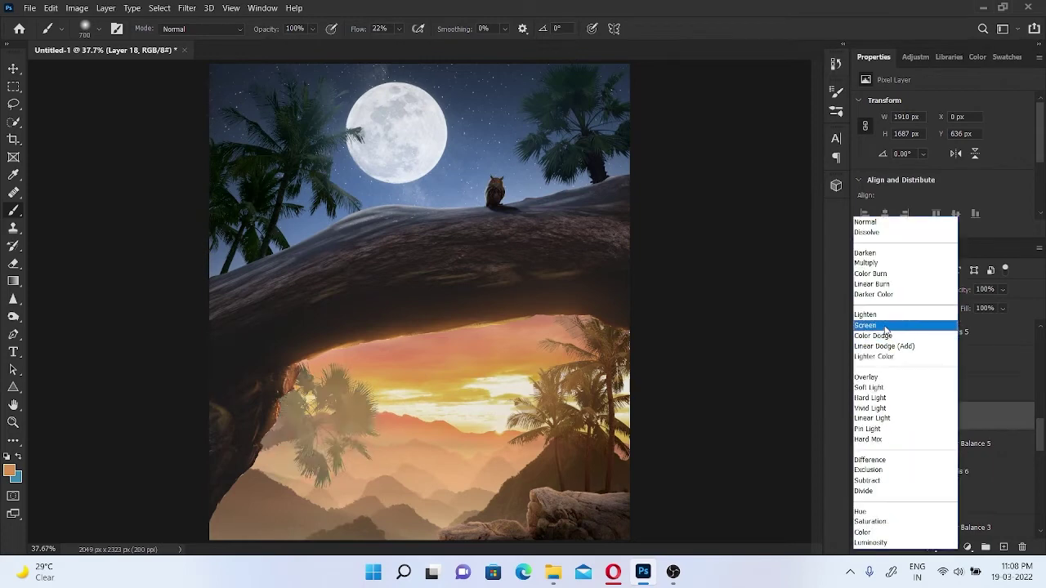
pyautogui.click(874, 219)
# - Try scaling Layer 18 through pngegg (3) to about 80%, then cancel it
pyautogui.scroll(-1, 418, 347)
pyautogui.keyDown('shift'); pyautogui.click(940, 498); pyautogui.keyUp('shift')
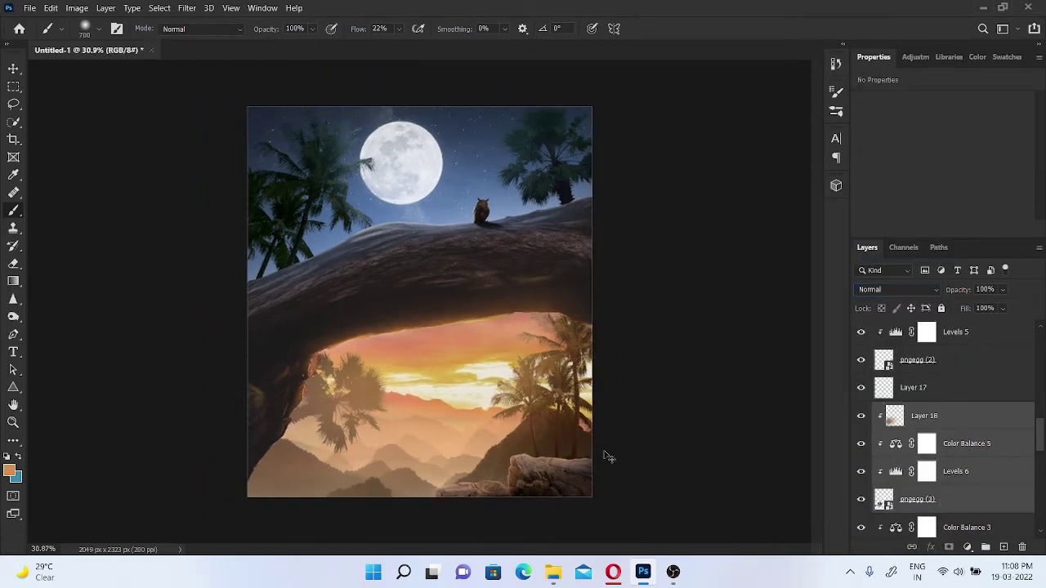
pyautogui.hotkey('ctrl', 't')
pyautogui.moveTo(551, 339); pyautogui.dragTo(563, 416)
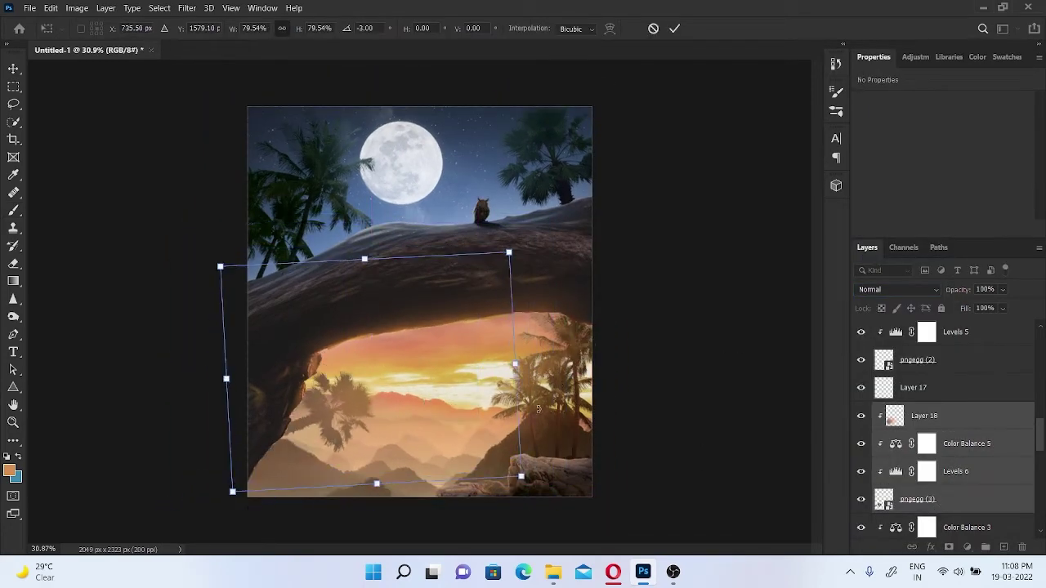
pyautogui.click(652, 28)
# - Create Layer 19 and set it to Screen blending
pyautogui.hotkey('ctrl', 'shift', 'alt', 'n')
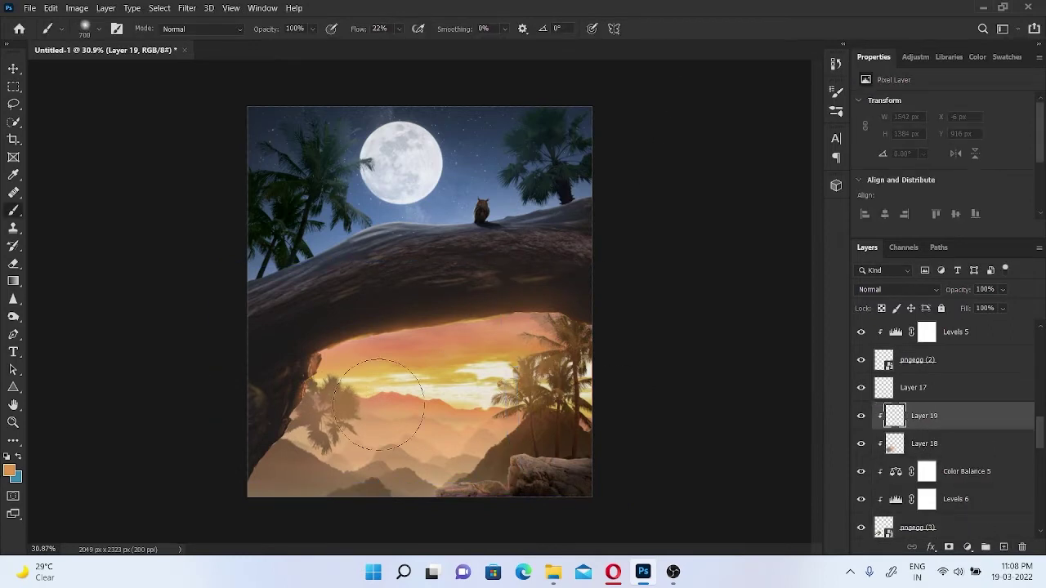
pyautogui.click(897, 289)
pyautogui.click(891, 323)
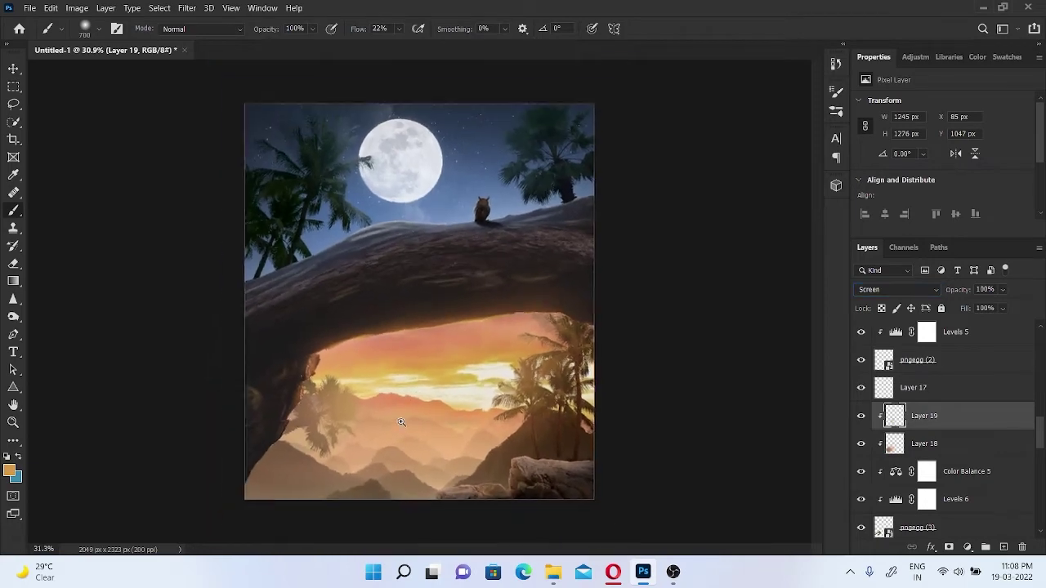
pyautogui.scroll(-2, 437, 380)
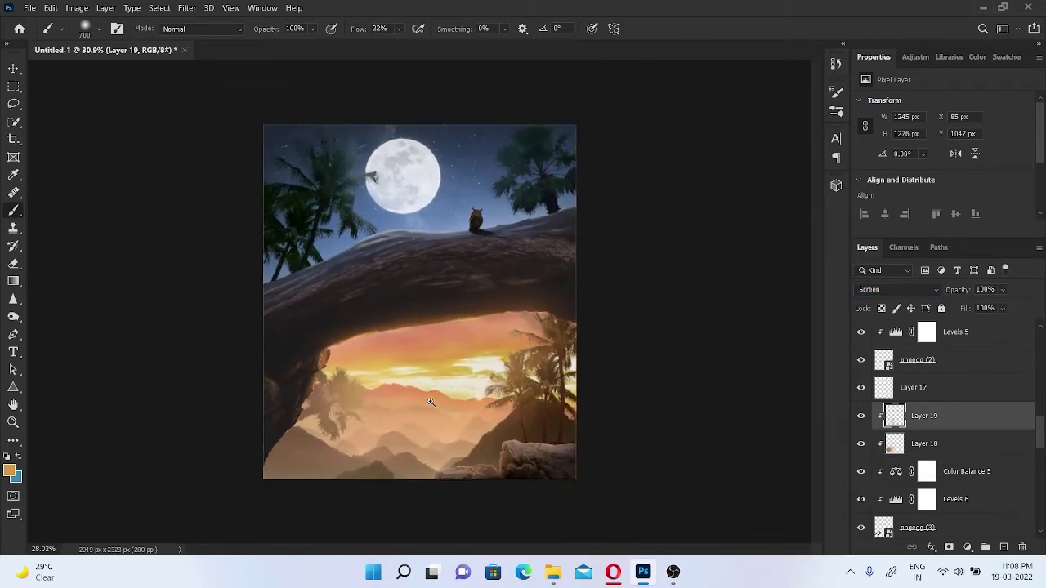
pyautogui.scroll(2, 441, 404)
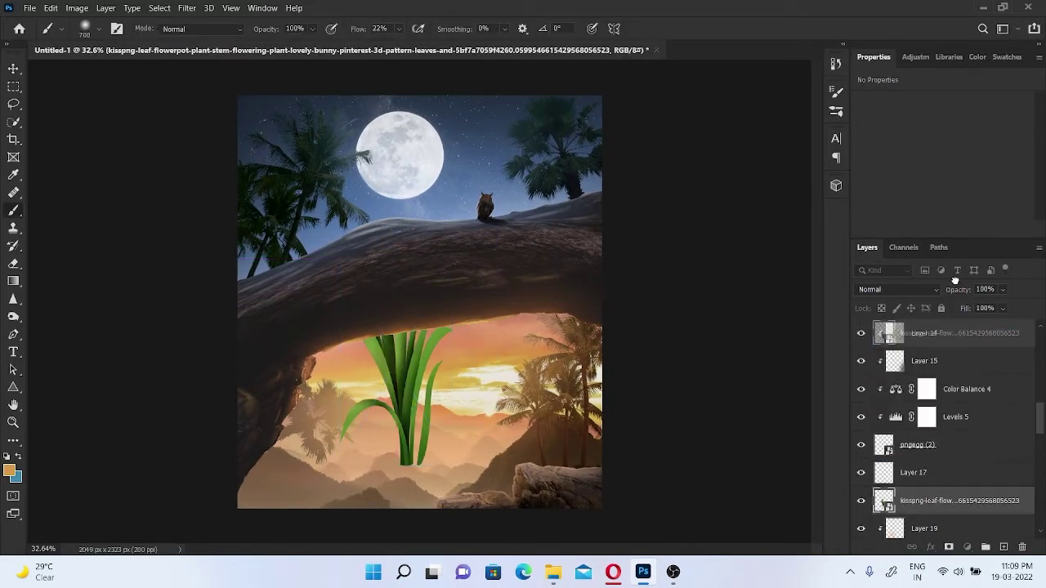
# - Move the leaf layer to the top and place it bottom-left, rotated ~30° and enlarged ~179%
pyautogui.moveTo(954, 280); pyautogui.dragTo(947, 330)
pyautogui.hotkey('ctrl', 't')
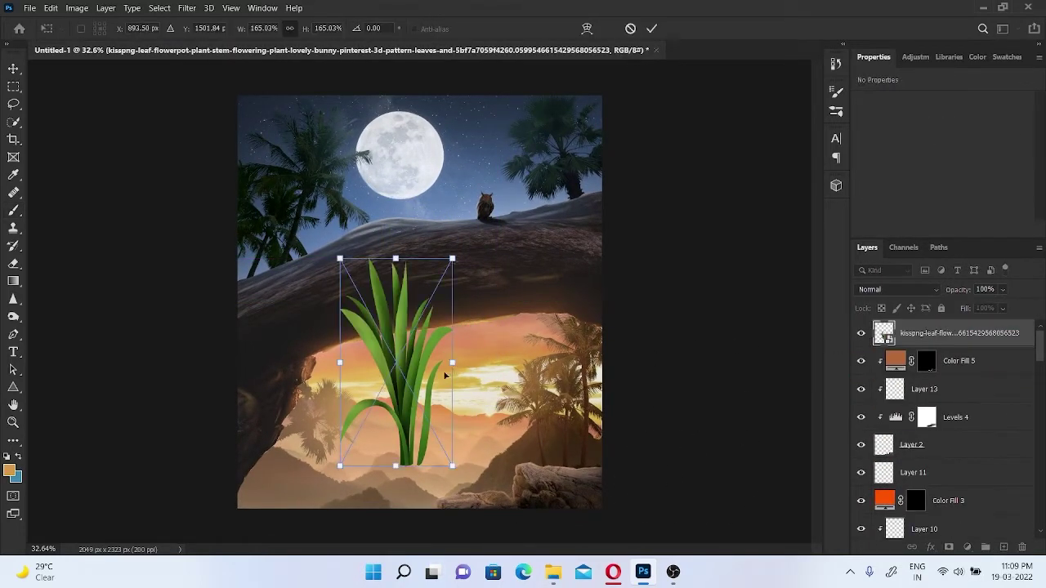
pyautogui.moveTo(446, 375); pyautogui.dragTo(351, 421)
pyautogui.moveTo(374, 500)
pyautogui.mouseDown()
pyautogui.moveTo(368, 465)
pyautogui.moveTo(315, 478)
pyautogui.mouseUp()
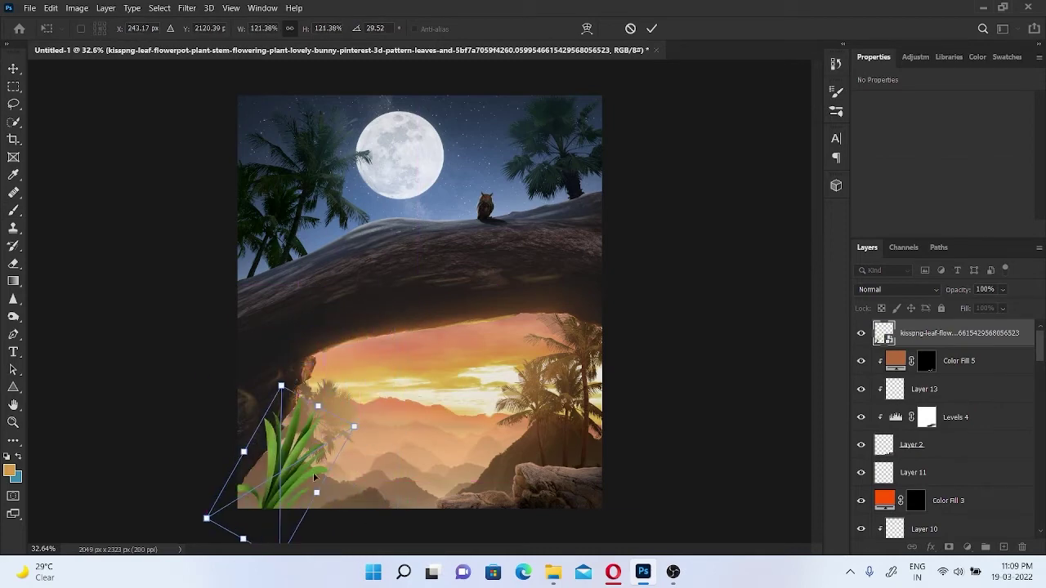
pyautogui.moveTo(354, 426); pyautogui.dragTo(384, 413)
pyautogui.press('Return')
# - Add a Color Balance clipped to the leaf, pushing its midtones toward yellow
pyautogui.click(966, 547)
pyautogui.click(951, 435)
pyautogui.click(942, 230)
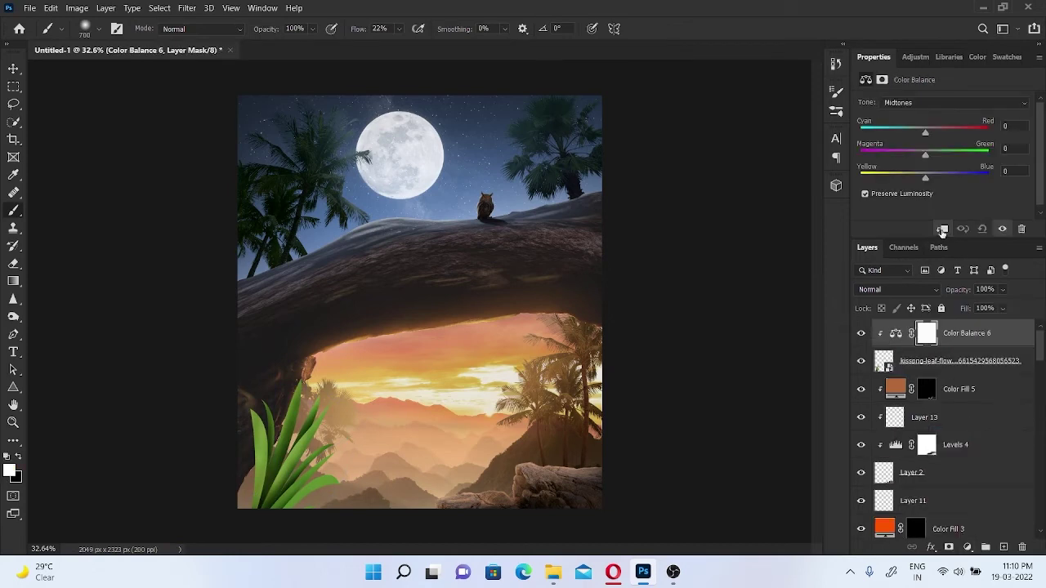
pyautogui.moveTo(927, 161); pyautogui.dragTo(927, 156)
pyautogui.moveTo(950, 178)
pyautogui.mouseDown()
pyautogui.moveTo(875, 178)
pyautogui.moveTo(889, 177)
pyautogui.mouseUp()
# - Warm the leaf's highlights toward red and shift its shadows toward blue and magenta
pyautogui.click(946, 103)
pyautogui.click(924, 146)
pyautogui.moveTo(924, 132)
pyautogui.mouseDown()
pyautogui.moveTo(948, 132)
pyautogui.moveTo(909, 156)
pyautogui.mouseUp()
pyautogui.click(946, 103)
pyautogui.click(918, 131)
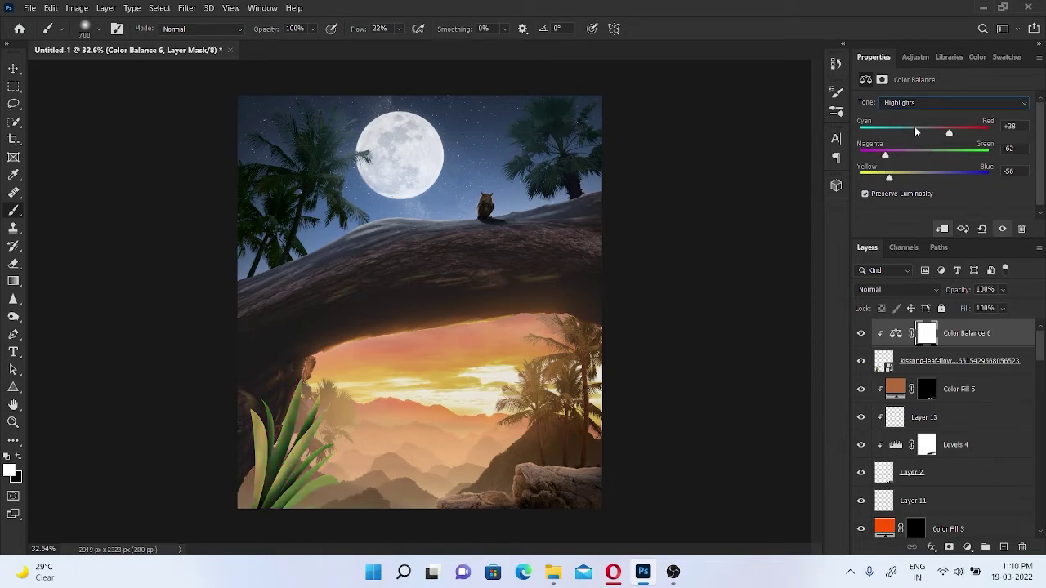
pyautogui.click(946, 102)
pyautogui.click(915, 112)
pyautogui.moveTo(924, 175)
pyautogui.mouseDown()
pyautogui.moveTo(951, 177)
pyautogui.moveTo(913, 155)
pyautogui.mouseUp()
pyautogui.moveTo(921, 132); pyautogui.dragTo(936, 135)
# - Apply a Gaussian Blur to the leaf smart object
pyautogui.click(956, 360)
pyautogui.click(187, 8)
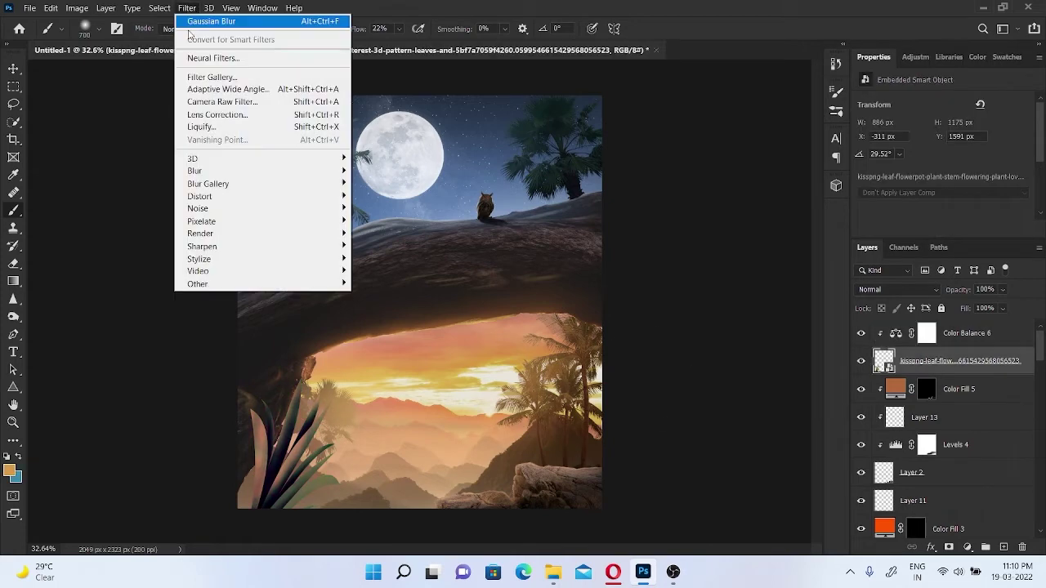
pyautogui.click(135, 221)
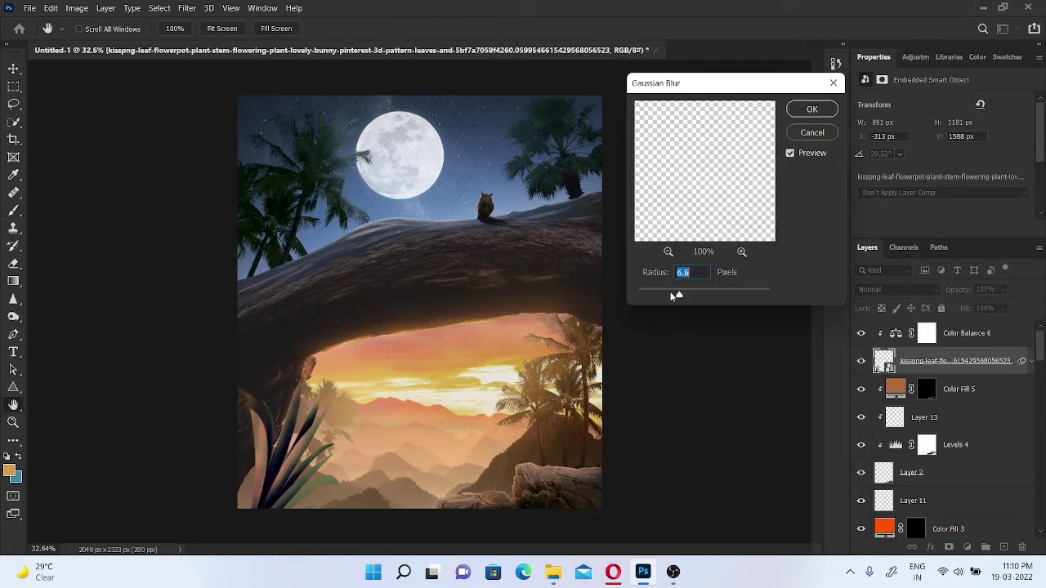
pyautogui.moveTo(680, 297); pyautogui.dragTo(702, 297)
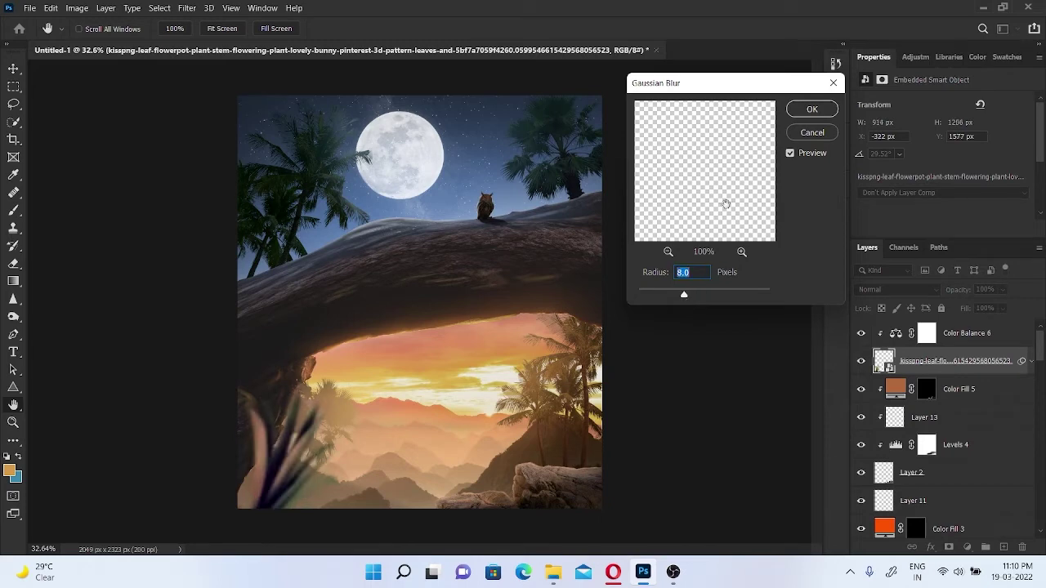
pyautogui.click(812, 132)
pyautogui.click(186, 7)
pyautogui.click(382, 221)
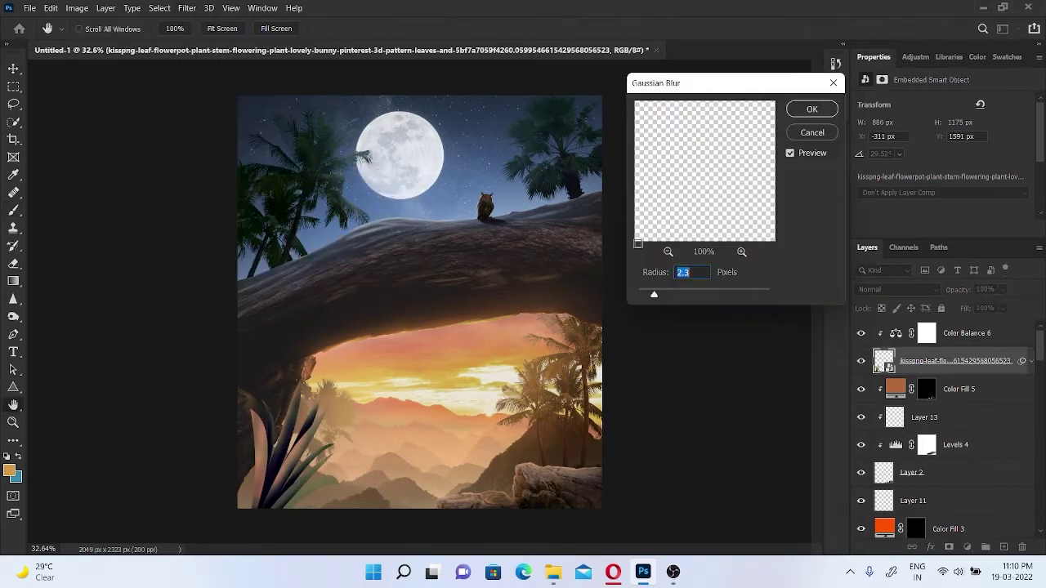
pyautogui.moveTo(695, 295); pyautogui.dragTo(697, 295)
pyautogui.write('4.5')
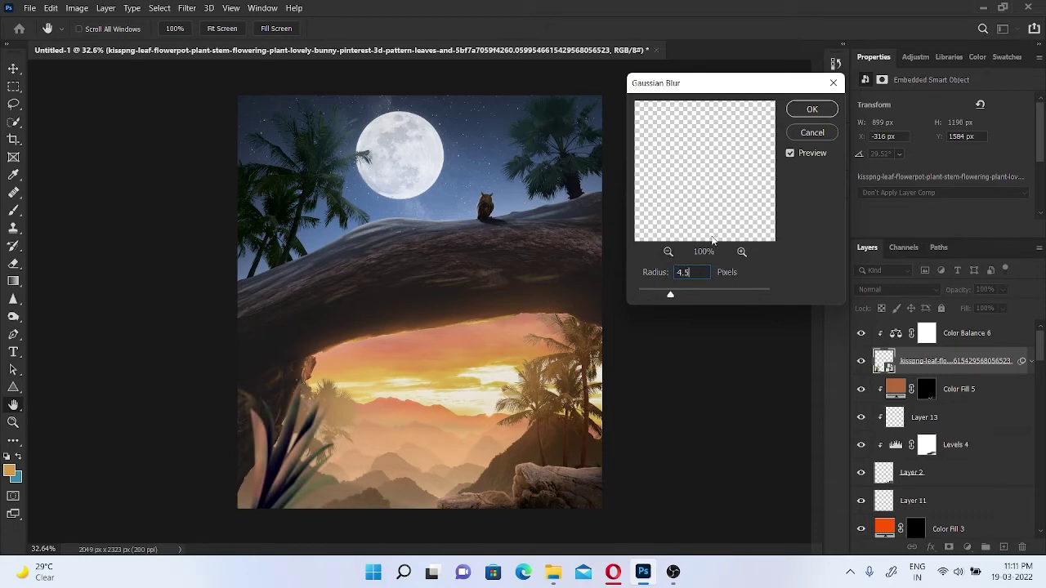
pyautogui.press('Return')
# - Move the blurred leaf into the lower-left corner, enlarged to about 167%
pyautogui.hotkey('ctrl', 't')
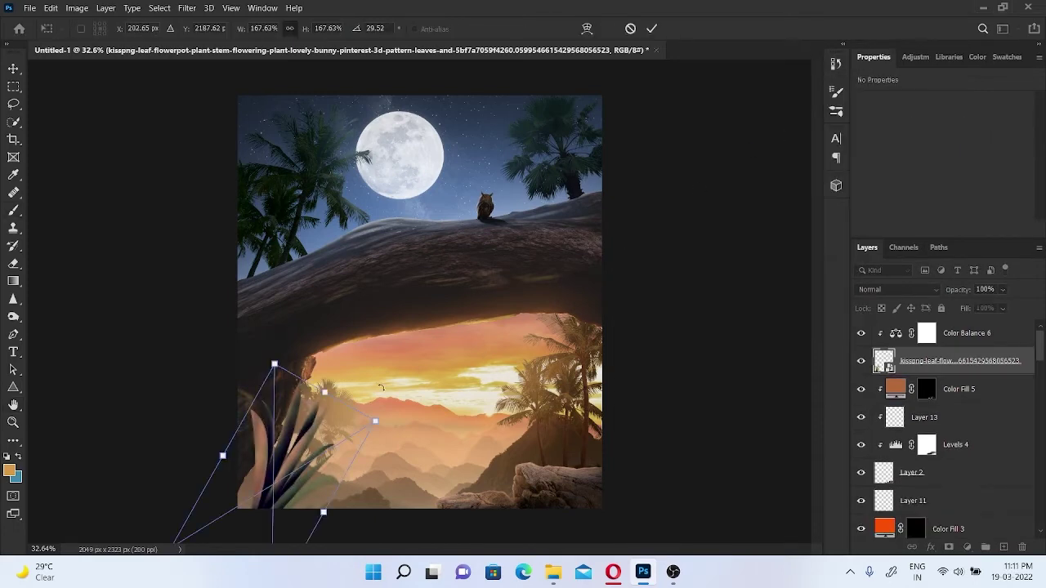
pyautogui.moveTo(290, 441)
pyautogui.mouseDown()
pyautogui.moveTo(304, 456)
pyautogui.moveTo(202, 527)
pyautogui.moveTo(331, 401)
pyautogui.mouseUp()
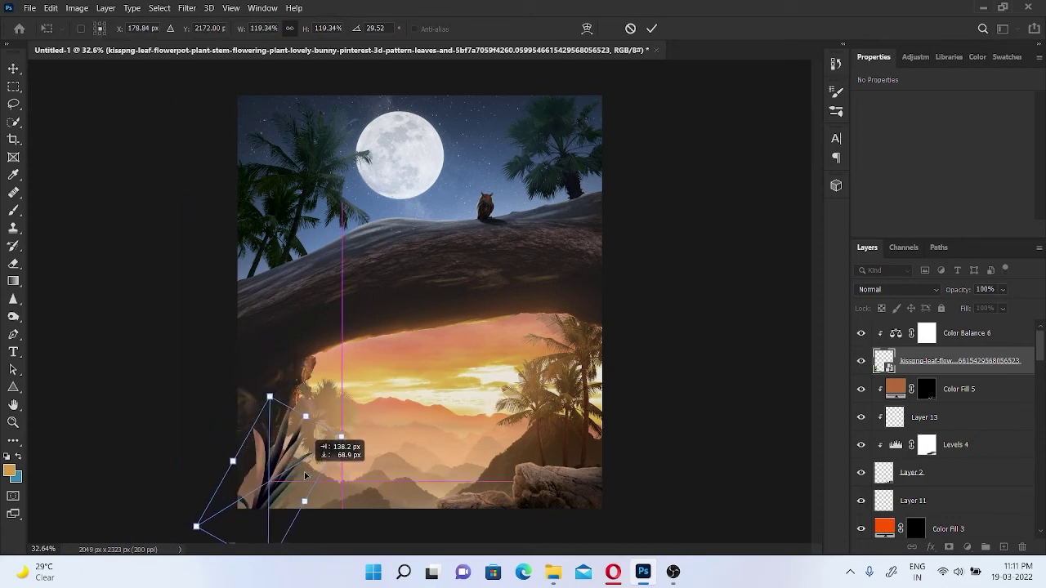
pyautogui.click(650, 31)
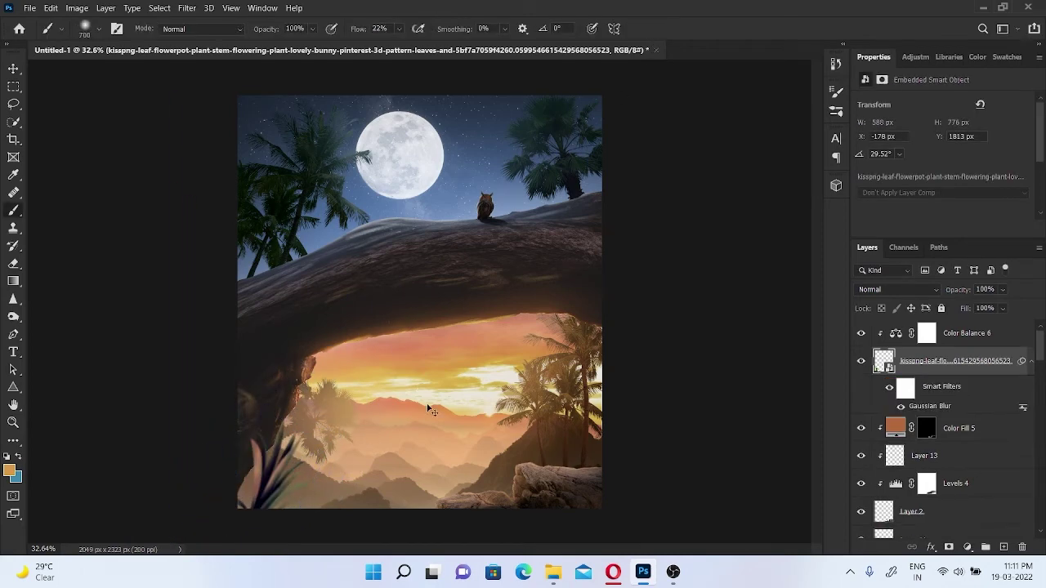
pyautogui.hotkey('ctrl', 't')
pyautogui.moveTo(259, 408); pyautogui.dragTo(282, 336)
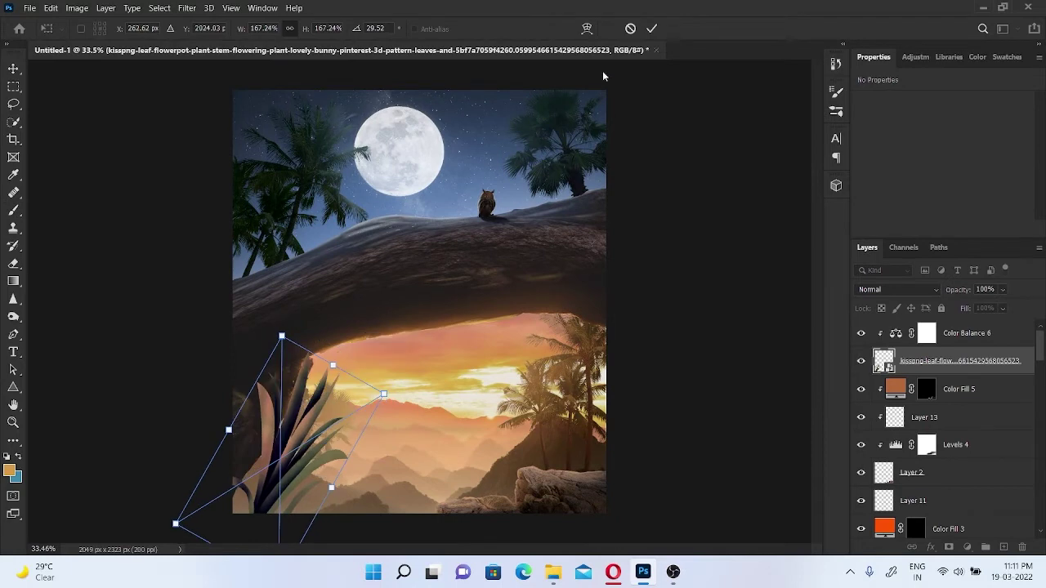
pyautogui.click(651, 29)
pyautogui.scroll(-1, 415, 306)
pyautogui.press('v')
pyautogui.moveTo(310, 400)
pyautogui.mouseDown()
pyautogui.moveTo(312, 463)
pyautogui.moveTo(335, 390)
pyautogui.mouseUp()
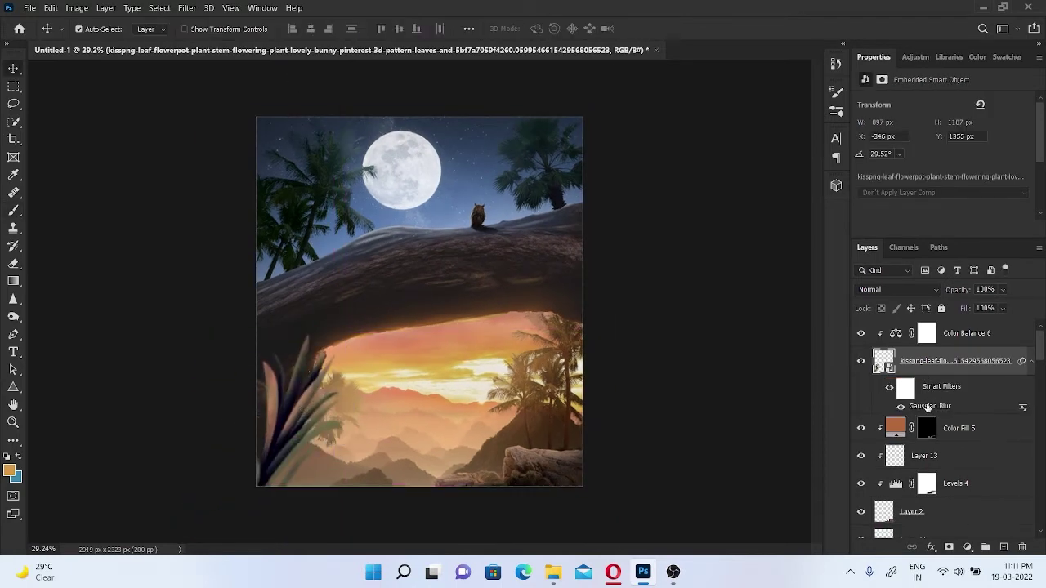
# - Revise the leaf's Gaussian Blur to about 6.6 px and nudge the leaf slightly lower
pyautogui.doubleClick(927, 406)
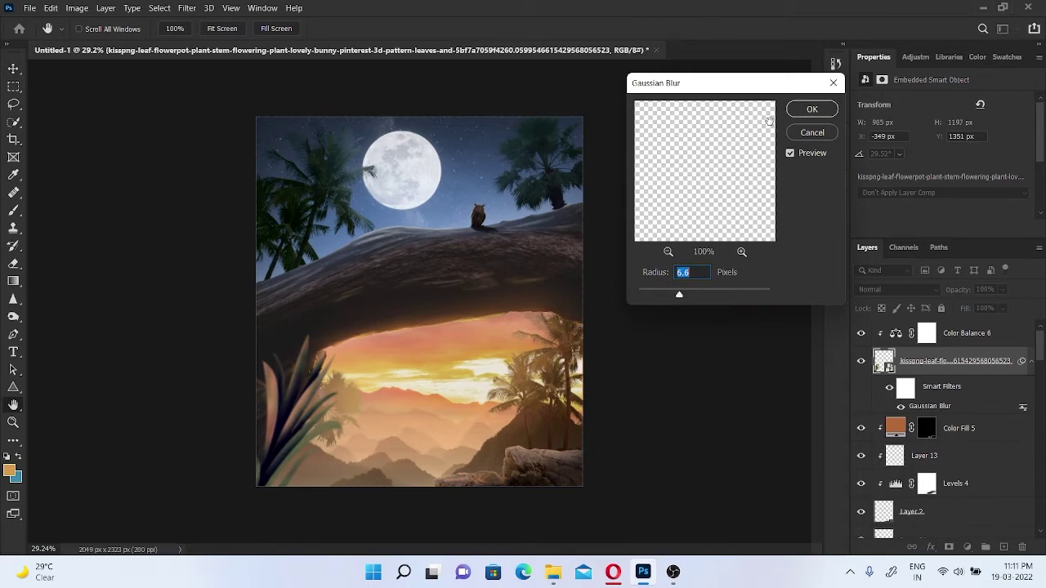
pyautogui.press('Return')
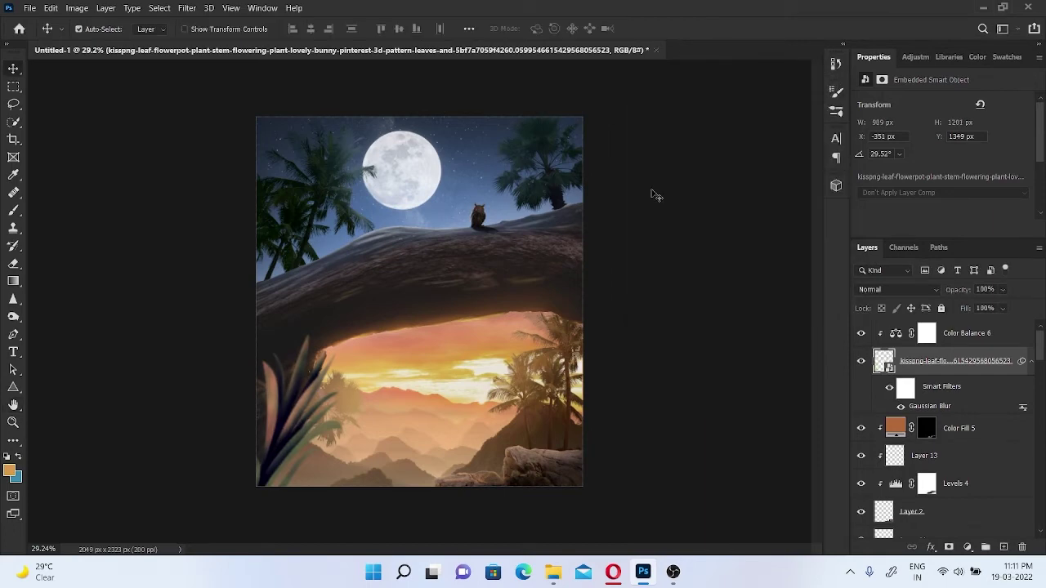
pyautogui.scroll(2, 365, 371)
pyautogui.scroll(-2, 365, 371)
pyautogui.hotkey('ctrl', 't')
pyautogui.moveTo(332, 359); pyautogui.dragTo(324, 392)
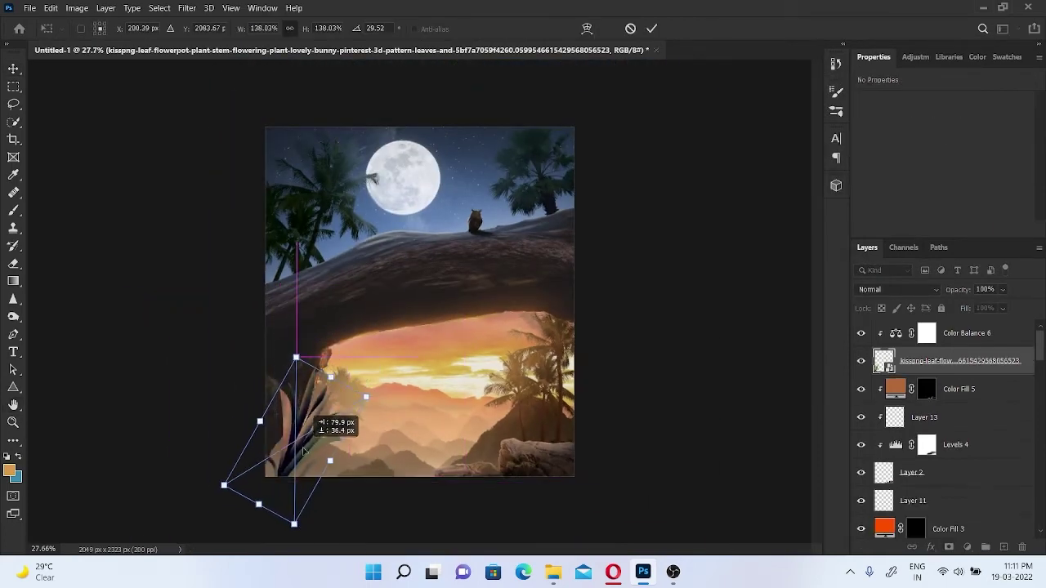
pyautogui.press('Return')
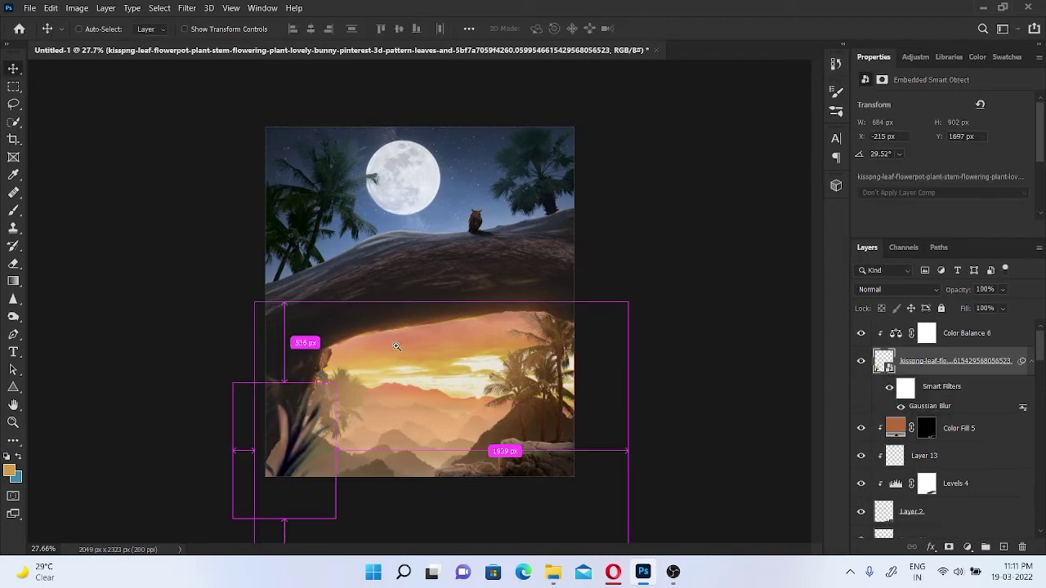
pyautogui.click(926, 332)
pyautogui.scroll(4, 523, 318)
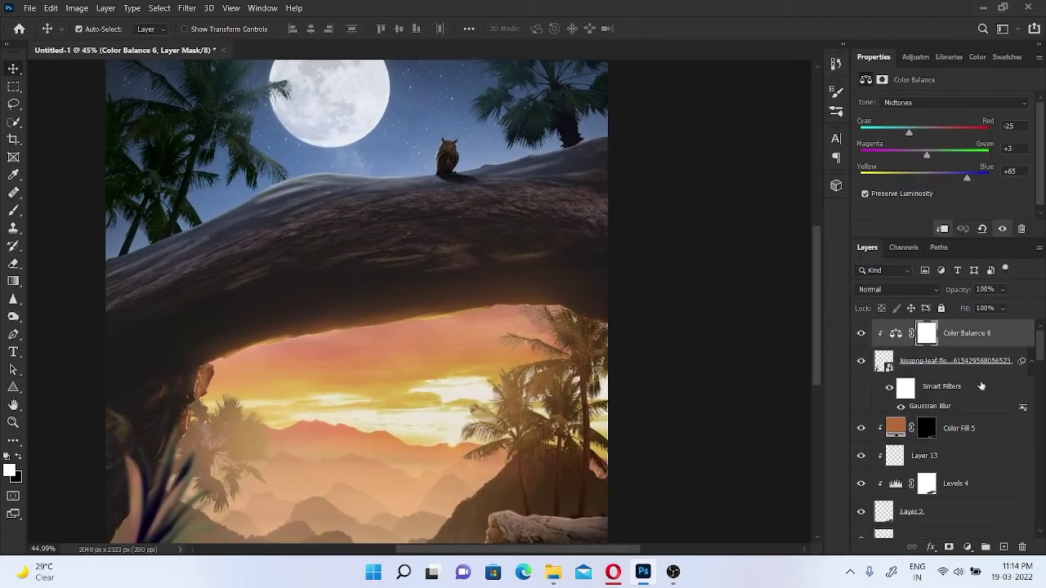
# - Select the Color Fill 4 mask and enlarge the brush to repaint the arch's underside glow
pyautogui.moveTo(1037, 353); pyautogui.dragTo(1034, 413)
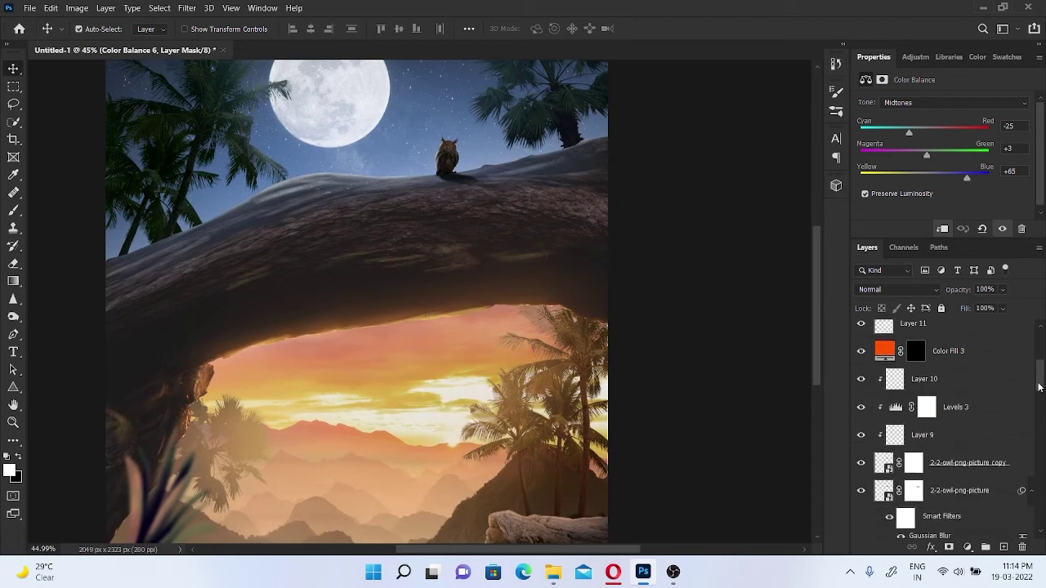
pyautogui.click(926, 372)
pyautogui.press('b')
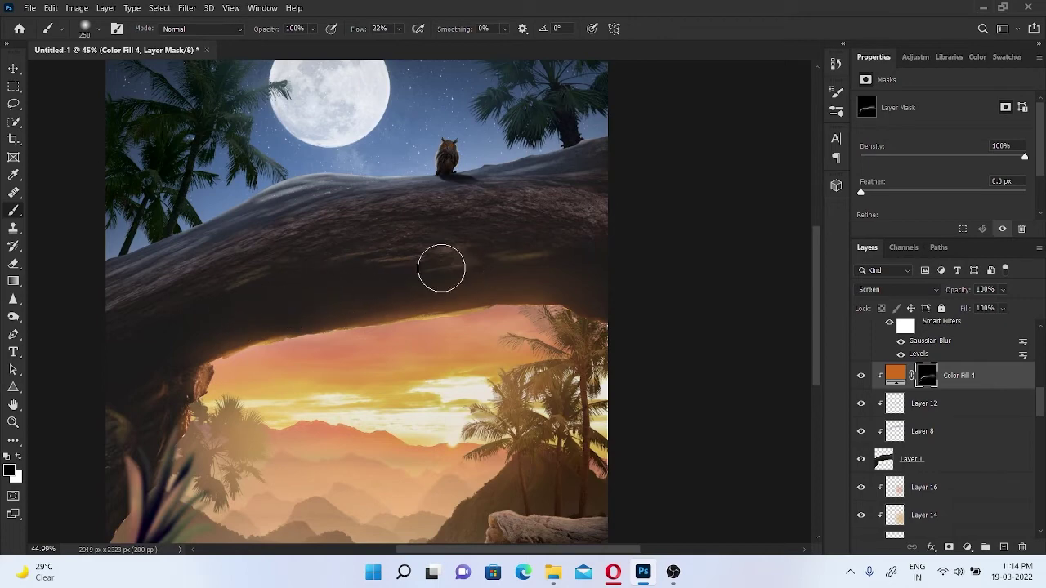
pyautogui.scroll(-2, 536, 285)
pyautogui.scroll(1, 513, 292)
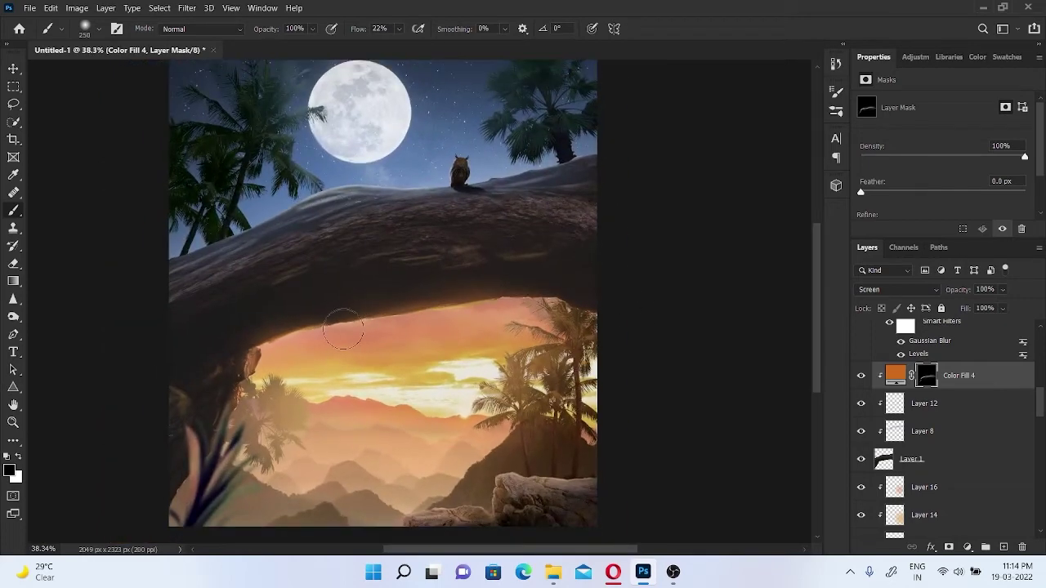
pyautogui.scroll(5, 420, 313)
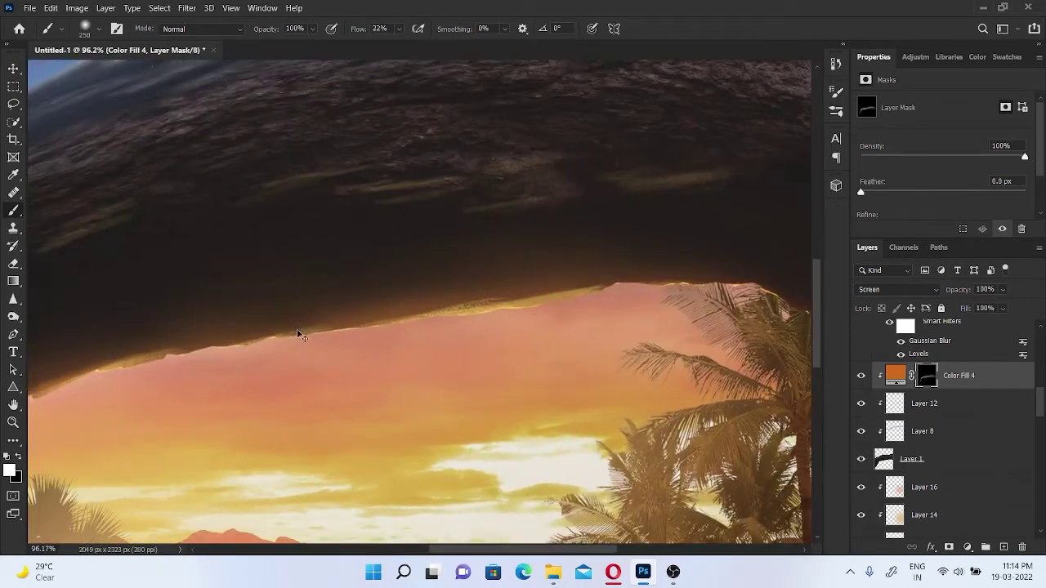
pyautogui.press(']')
pyautogui.scroll(-3, 231, 359)
pyautogui.scroll(-4, 231, 359)
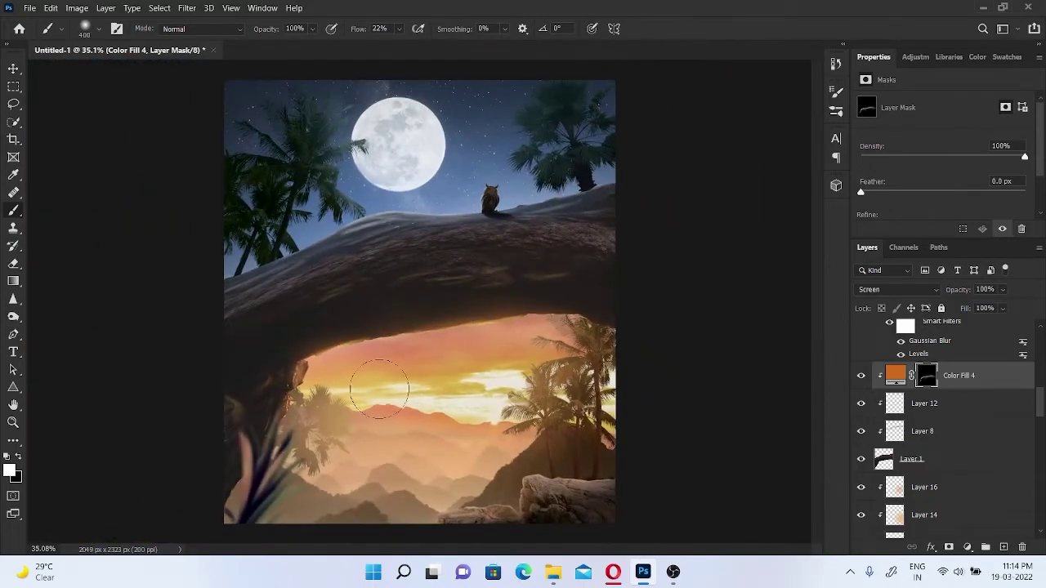
pyautogui.scroll(-1, 269, 362)
pyautogui.scroll(7, 302, 364)
pyautogui.scroll(-4, 406, 330)
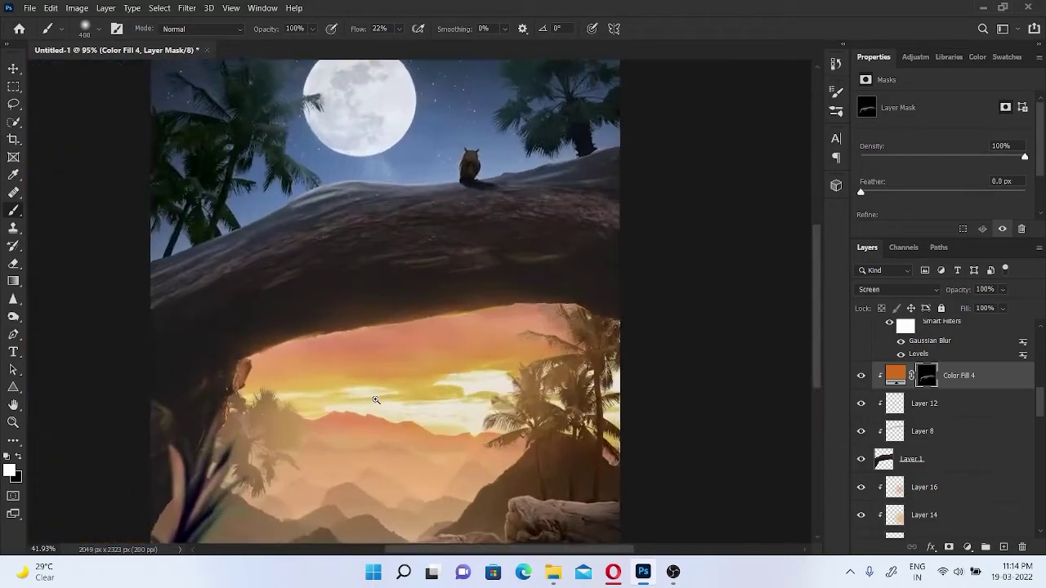
pyautogui.scroll(-1, 406, 329)
pyautogui.scroll(3, 397, 378)
pyautogui.scroll(-1, 536, 439)
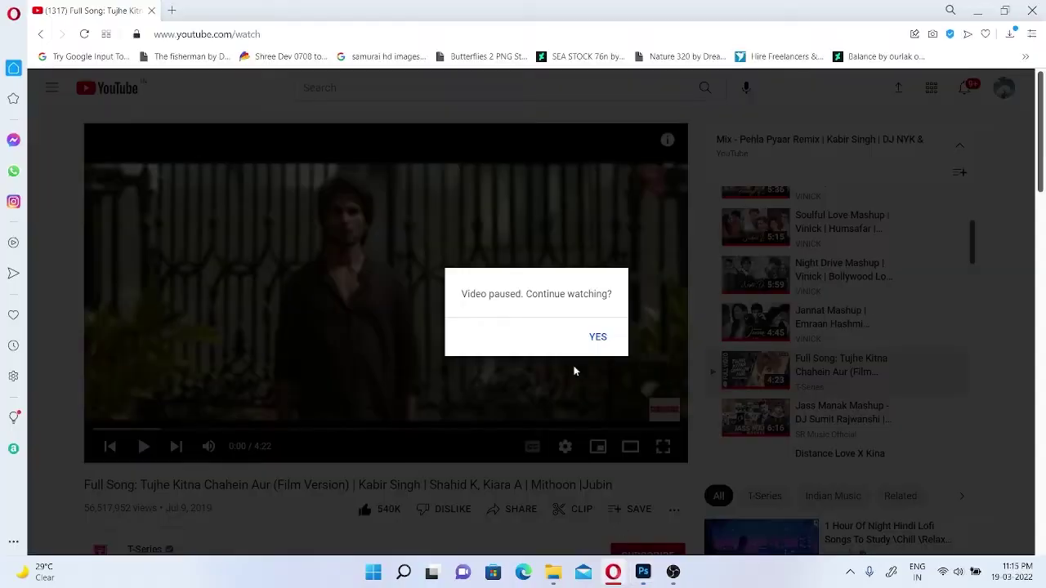
pyautogui.scroll(-1, 474, 383)
# - Add a Color Balance adjustment clipped above the Color Fill 4 layer
pyautogui.scroll(-1, 465, 377)
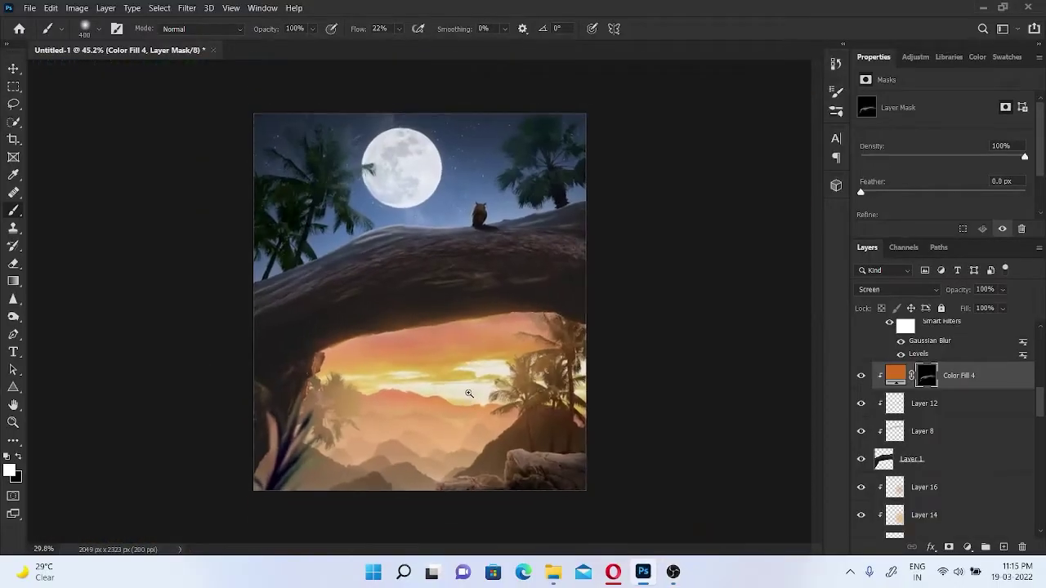
pyautogui.scroll(1, 457, 374)
pyautogui.scroll(-1, 449, 372)
pyautogui.scroll(-1, 441, 367)
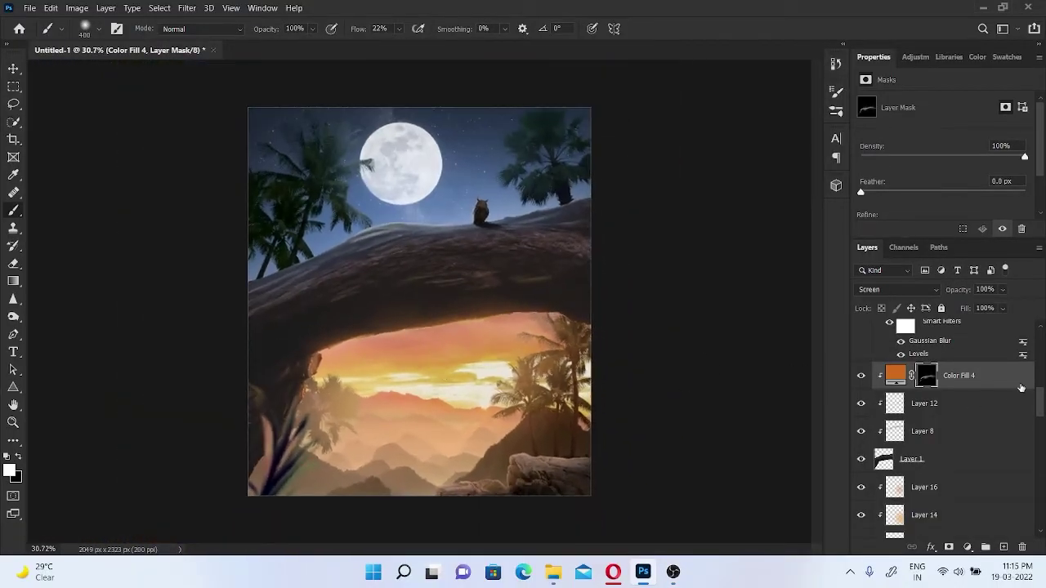
pyautogui.scroll(1, 1026, 392)
pyautogui.click(894, 422)
pyautogui.click(967, 547)
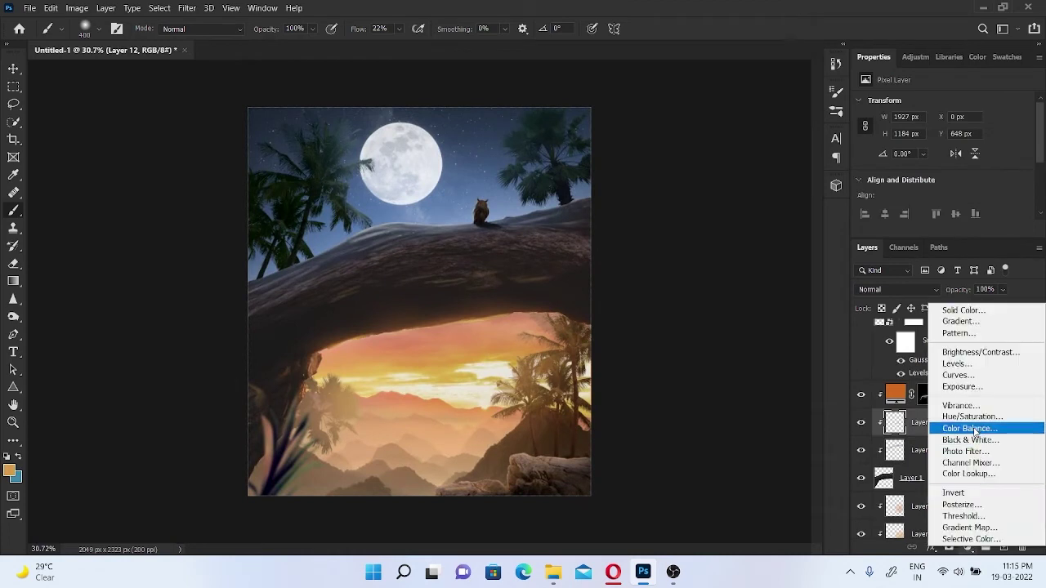
pyautogui.click(957, 427)
pyautogui.click(885, 396)
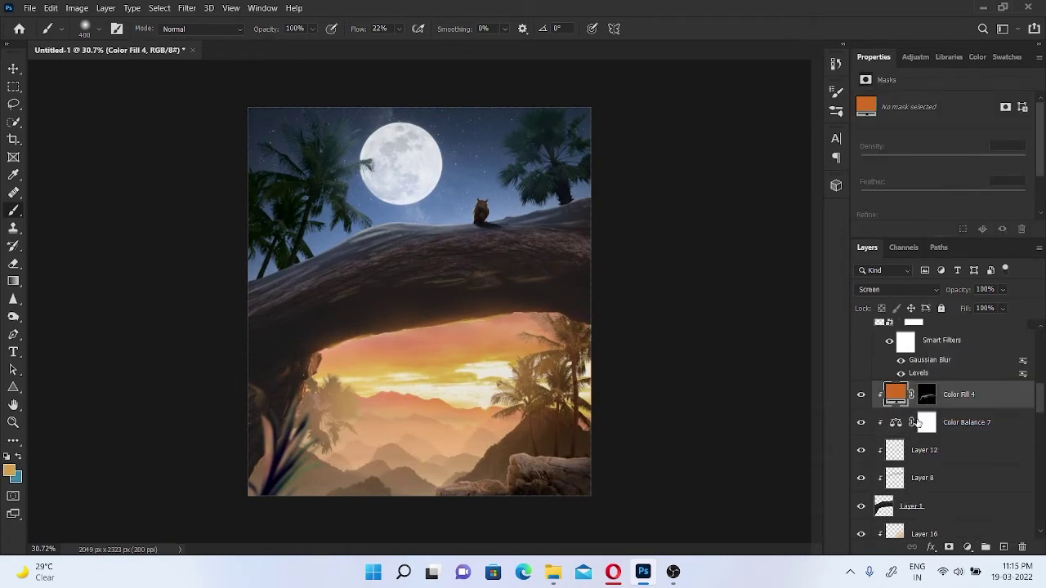
pyautogui.click(926, 422)
# - Shift Color Balance 7 midtones toward cyan and blue, shadows slightly blue, and invert its mask
pyautogui.moveTo(925, 178); pyautogui.dragTo(937, 179)
pyautogui.moveTo(925, 132); pyautogui.dragTo(919, 135)
pyautogui.click(922, 102)
pyautogui.moveTo(925, 177); pyautogui.dragTo(928, 176)
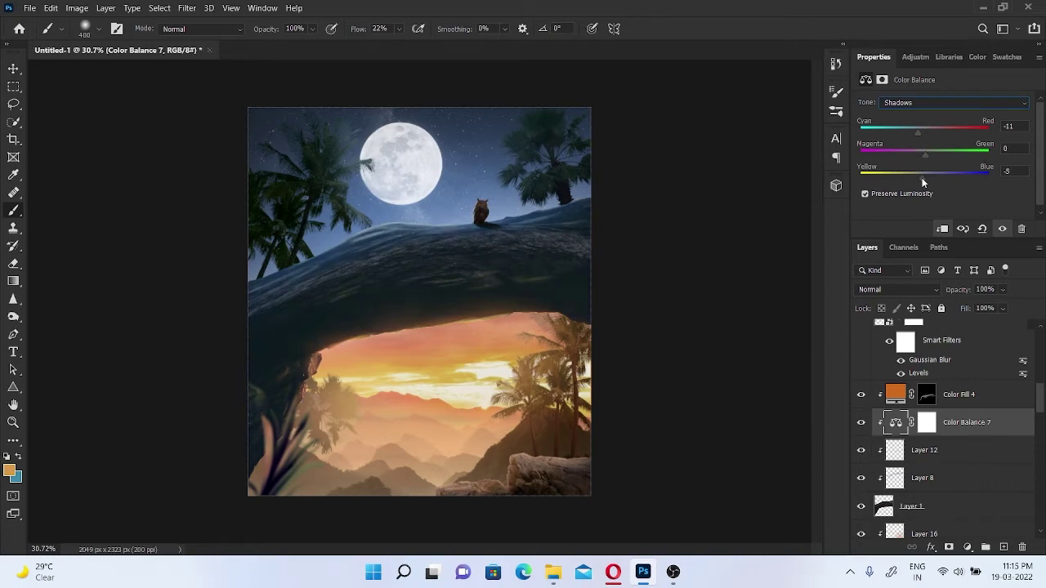
pyautogui.click(939, 103)
pyautogui.click(925, 423)
pyautogui.hotkey('ctrl', 'i')
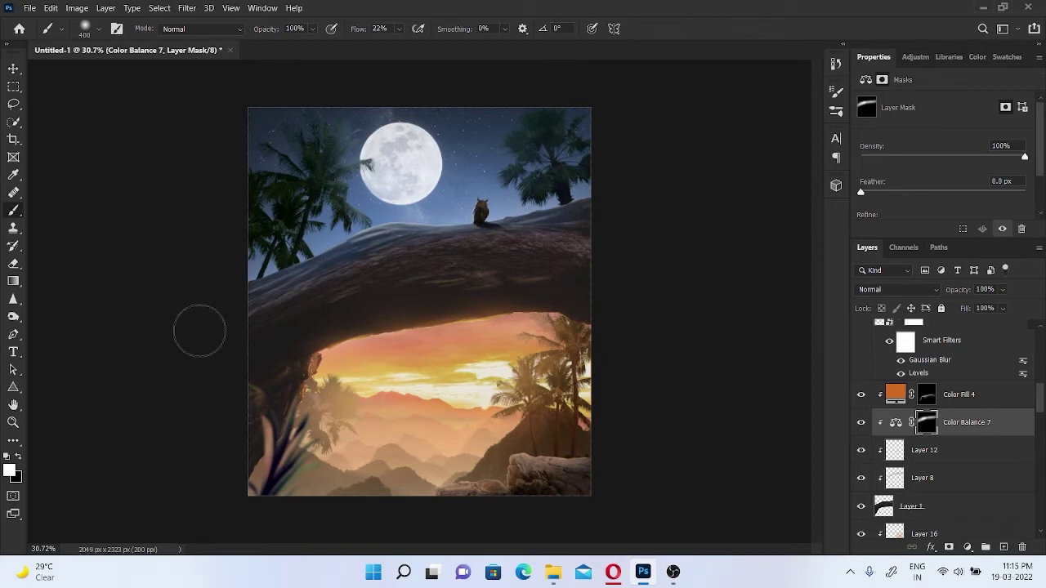
# - Add a clipped Color Balance 8 adjustment and a new empty clipped layer above it
pyautogui.click(895, 422)
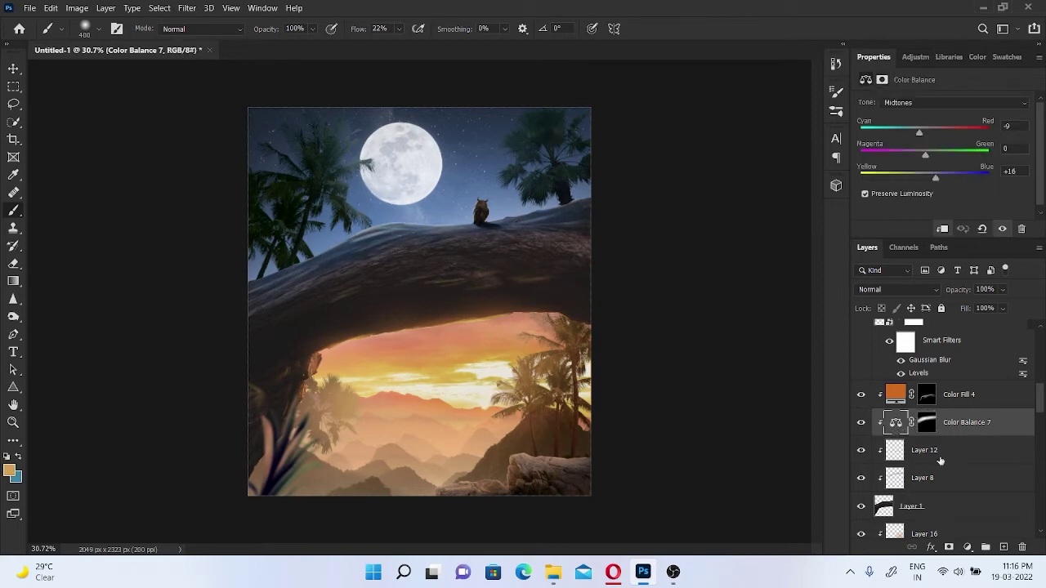
pyautogui.click(967, 546)
pyautogui.click(960, 431)
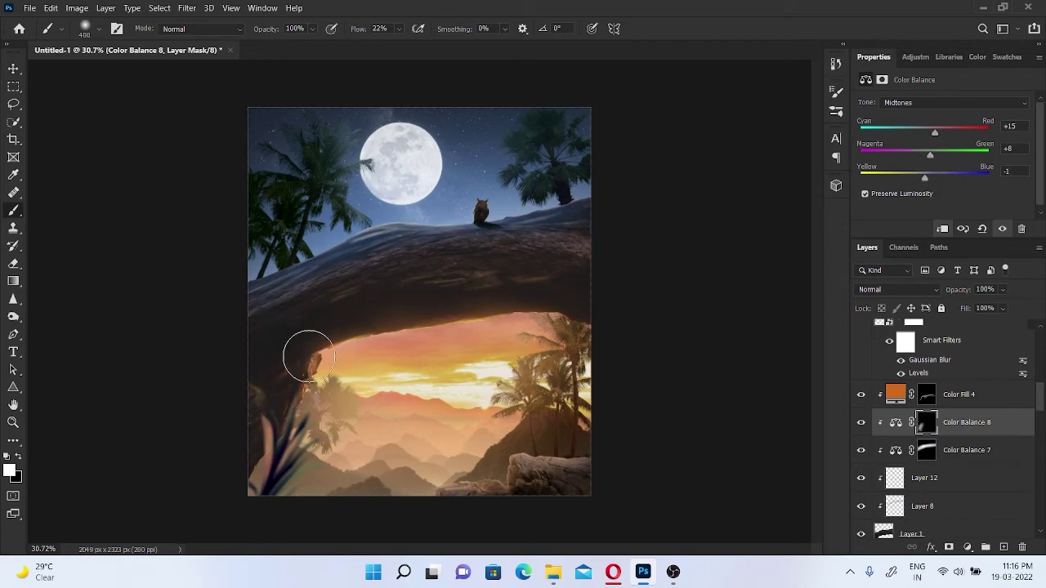
pyautogui.click(1004, 547)
pyautogui.keyDown('alt'); pyautogui.click(389, 388); pyautogui.keyUp('alt')
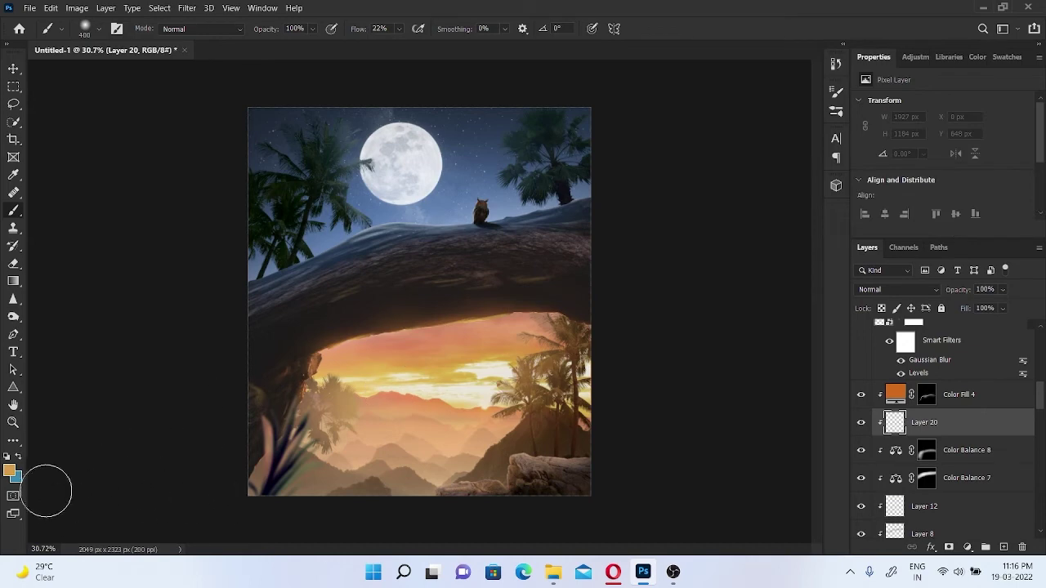
# - Set the foreground colour to black 000000 and make Layer 20 Multiply at about 57% fill
pyautogui.click(9, 470)
pyautogui.write('000000')
pyautogui.click(1001, 273)
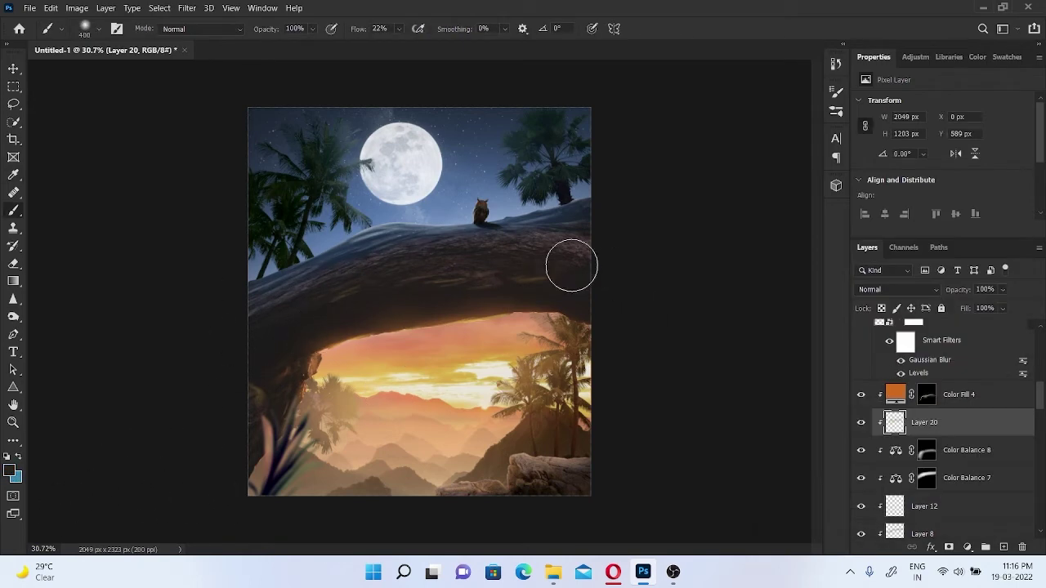
pyautogui.click(891, 290)
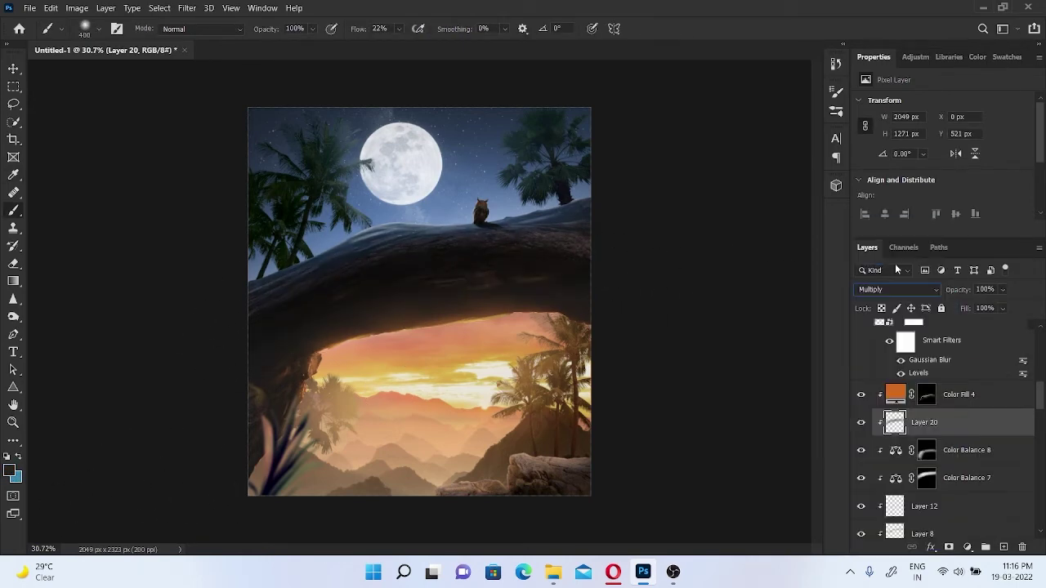
pyautogui.moveTo(966, 308); pyautogui.dragTo(637, 302)
# - Add a new layer above Color Balance 6 and paint dark shading over the sky and palms with a 1300 brush
pyautogui.scroll(-1, 497, 315)
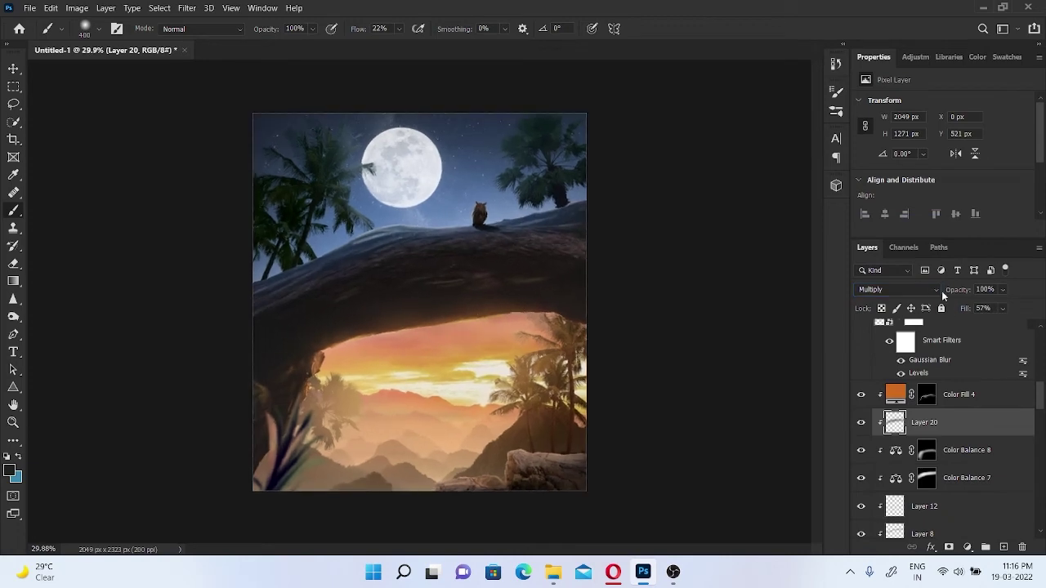
pyautogui.scroll(3, 483, 199)
pyautogui.scroll(-2, 458, 346)
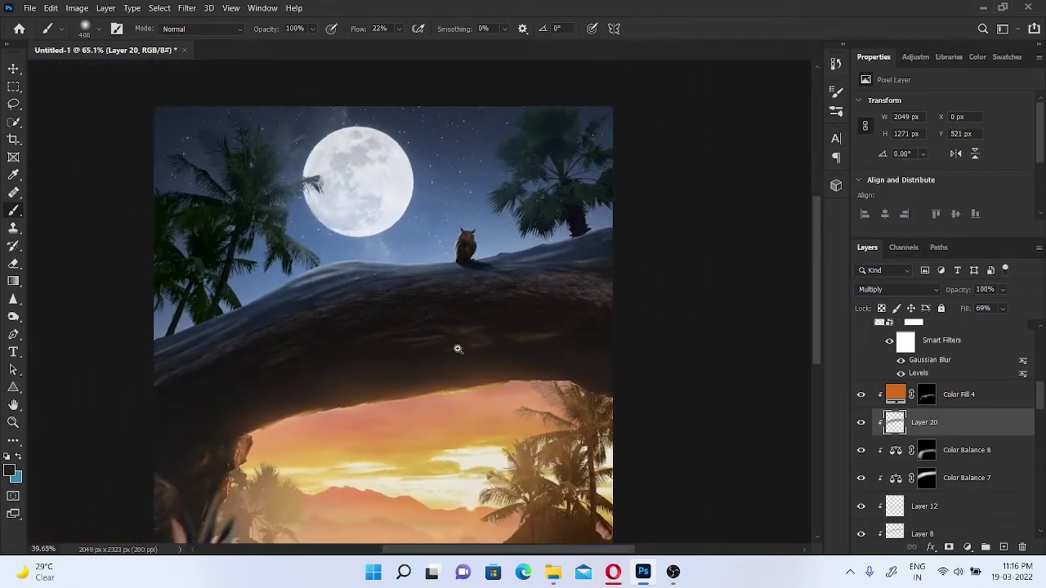
pyautogui.scroll(-1, 455, 362)
pyautogui.scroll(-1, 464, 329)
pyautogui.scroll(5, 948, 425)
pyautogui.click(964, 333)
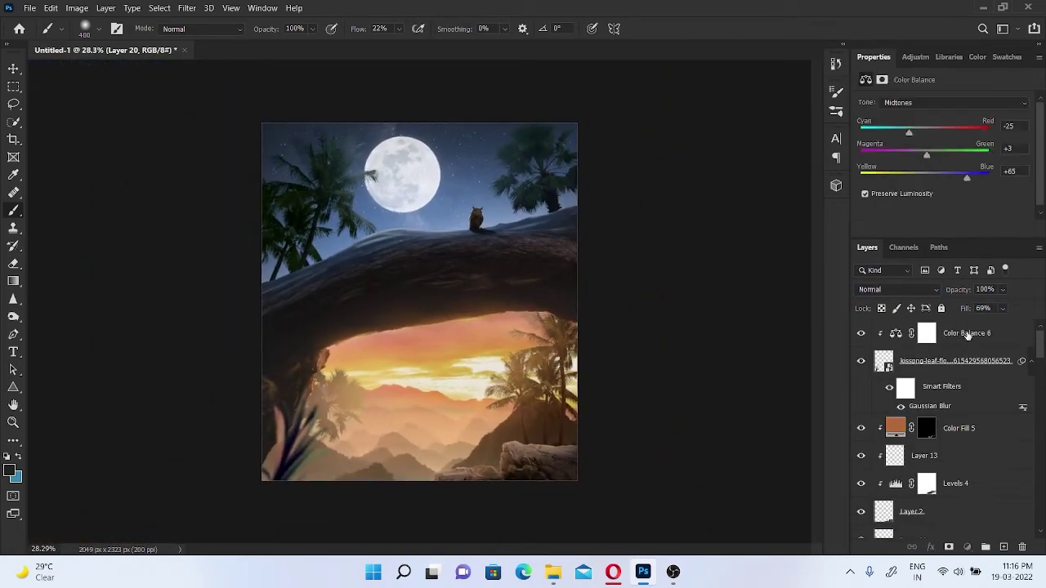
pyautogui.click(1003, 546)
pyautogui.press(']')
pyautogui.press(']')
pyautogui.press(']')
pyautogui.moveTo(257, 141); pyautogui.dragTo(550, 182)
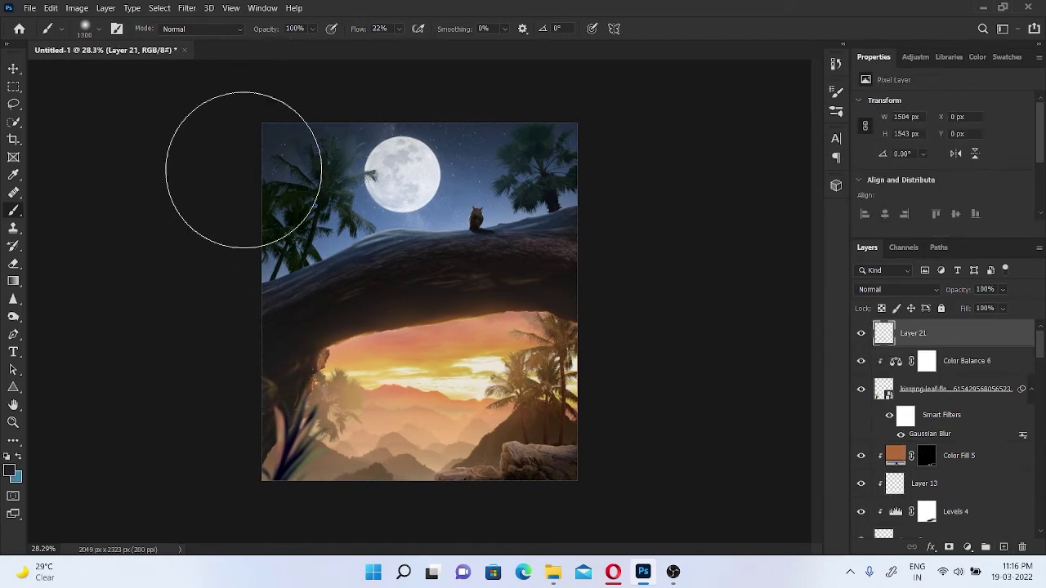
# - Set Layer 21 to Multiply at 69% fill and stretch the shading across the upper image
pyautogui.click(897, 289)
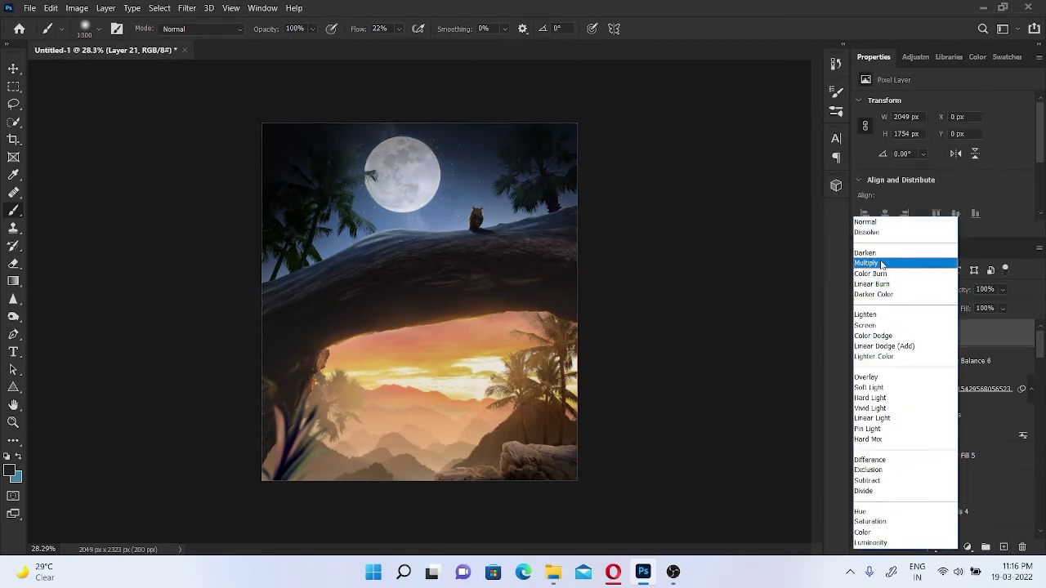
pyautogui.click(883, 263)
pyautogui.moveTo(964, 308); pyautogui.dragTo(940, 308)
pyautogui.hotkey('ctrl', 't')
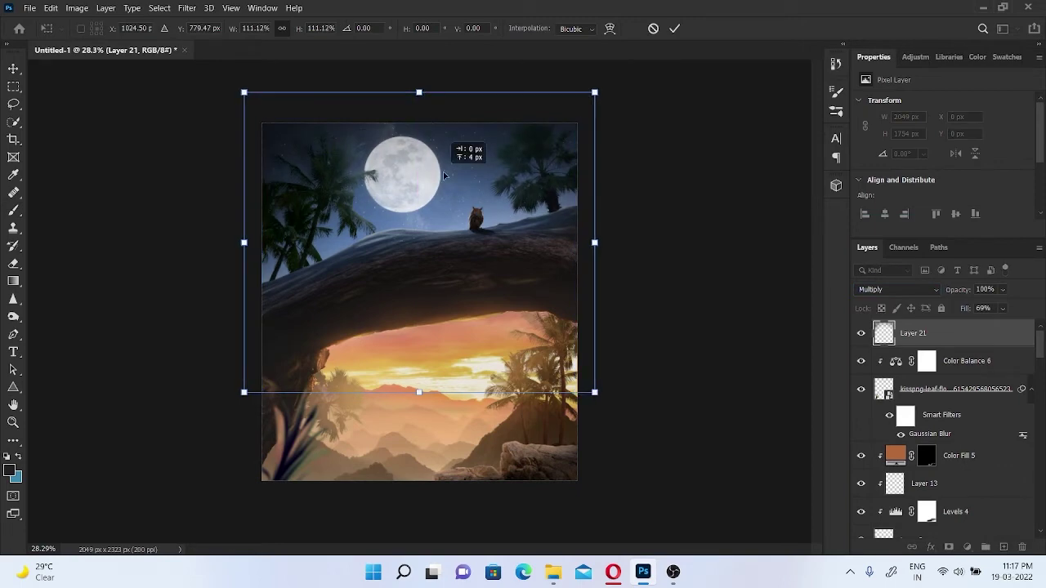
pyautogui.moveTo(576, 122); pyautogui.dragTo(601, 88)
pyautogui.press('Return')
pyautogui.press('b')
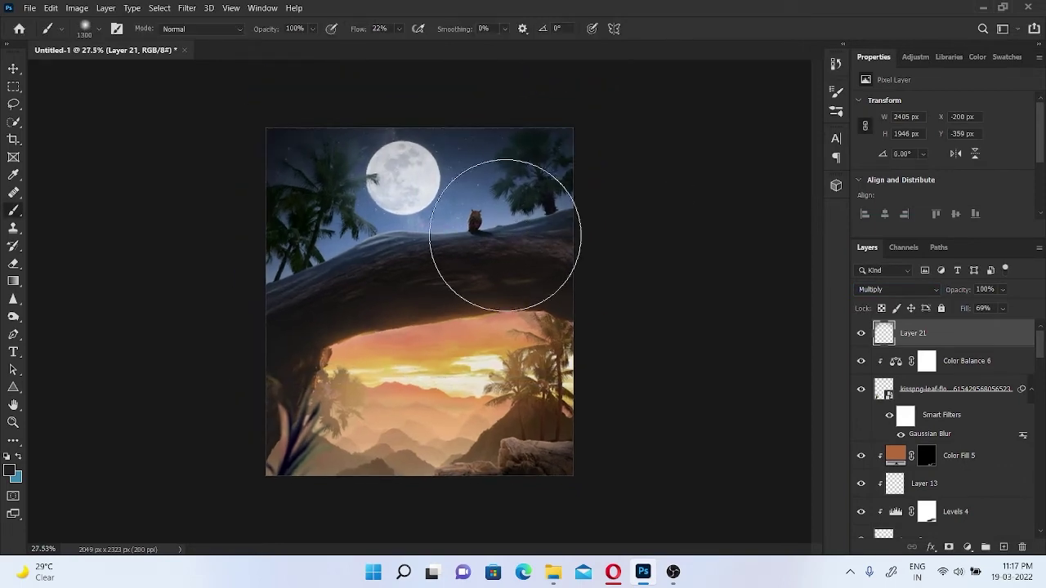
pyautogui.press('v')
# - Paint a soft white glow around the moon on a new Screen layer beneath Layer 21
pyautogui.click(1004, 547)
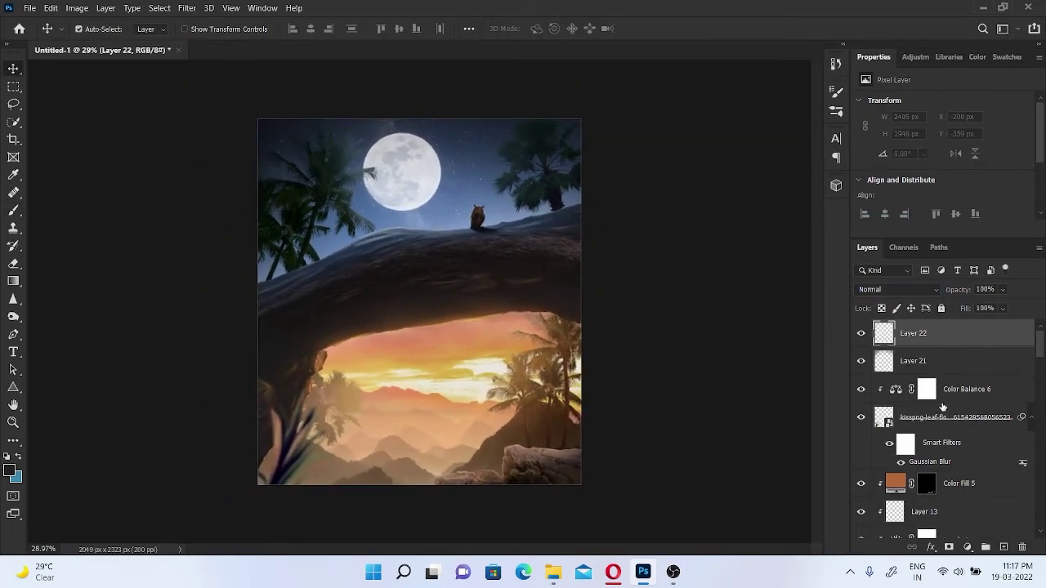
pyautogui.moveTo(948, 337); pyautogui.dragTo(948, 374)
pyautogui.press('b')
pyautogui.press('x')
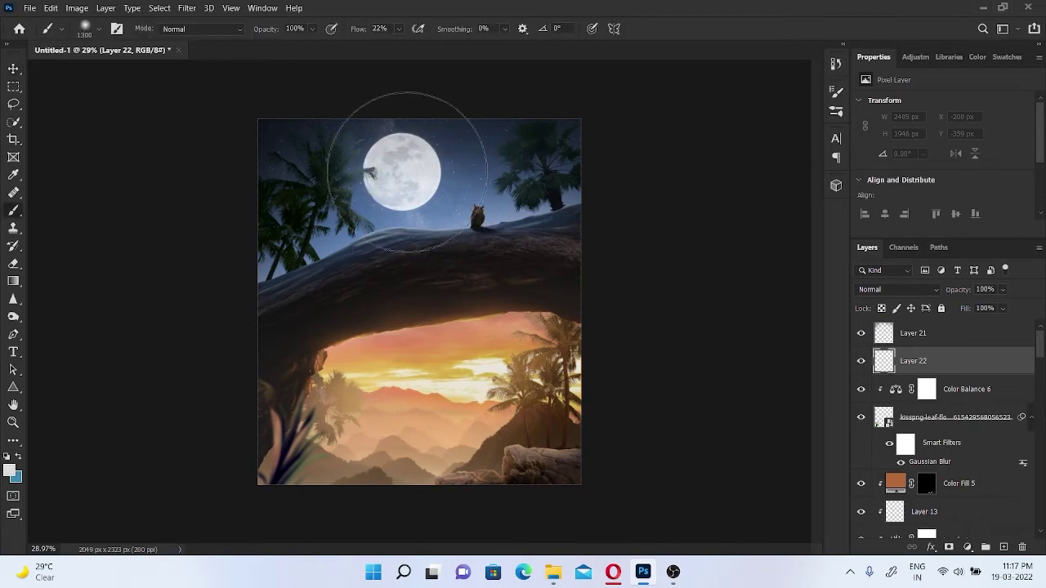
pyautogui.moveTo(409, 166); pyautogui.dragTo(402, 169)
pyautogui.click(895, 325)
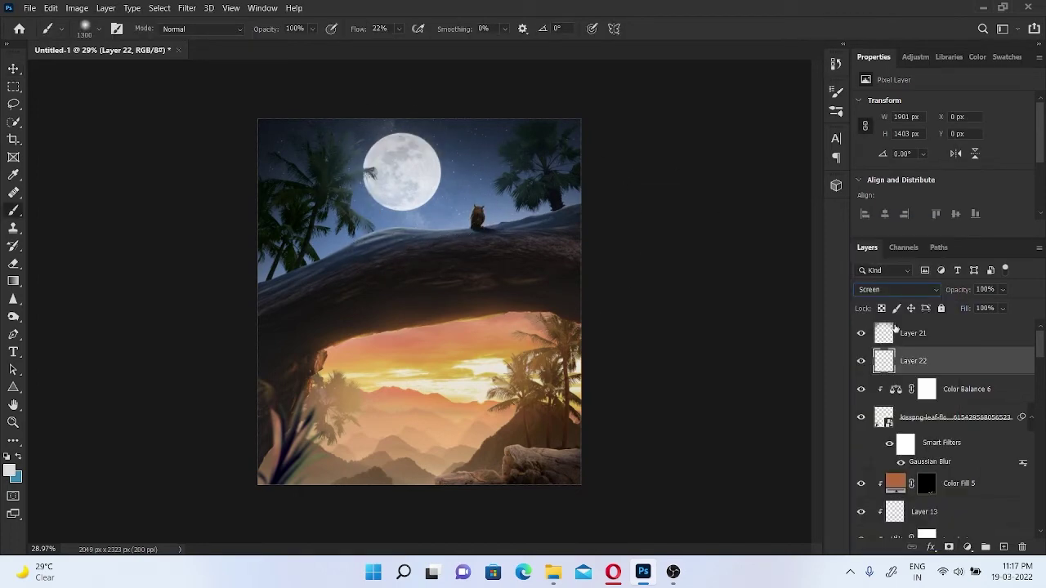
pyautogui.moveTo(396, 296); pyautogui.dragTo(336, 250)
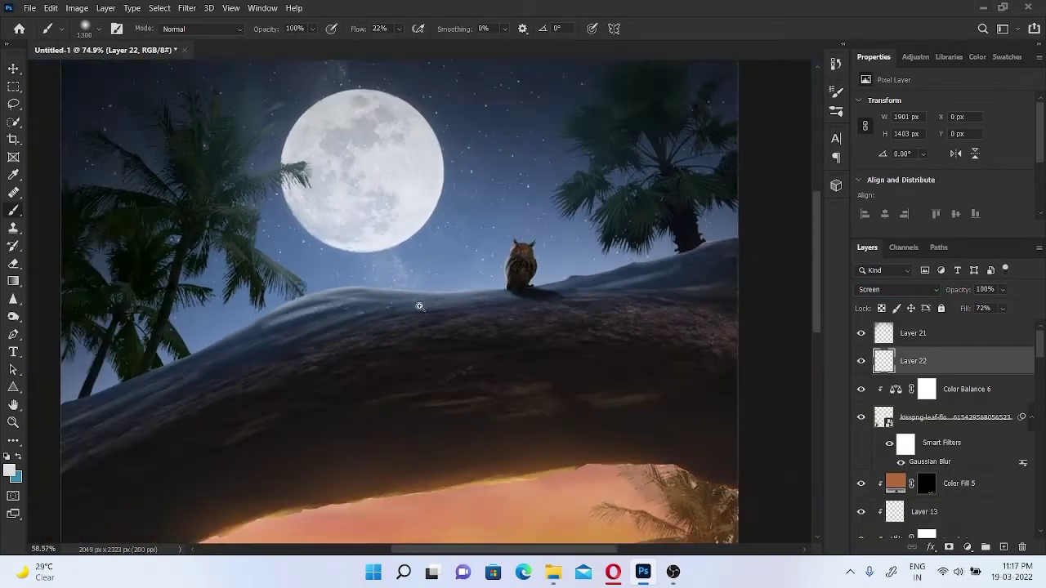
pyautogui.scroll(-5, 460, 278)
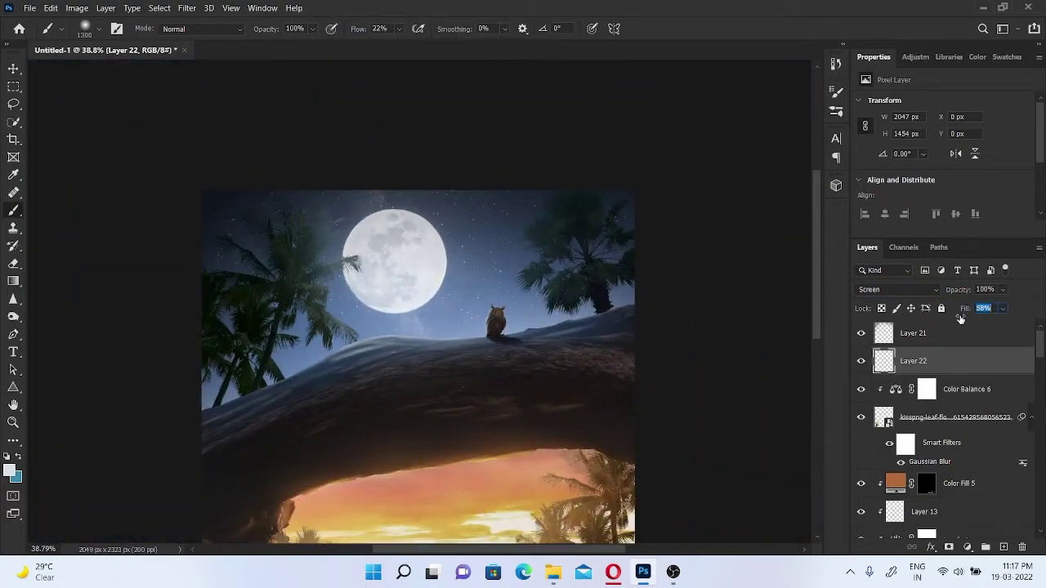
pyautogui.scroll(-2, 463, 372)
# - Place the pink butterfly, shrinking it and moving it into the valley
pyautogui.press('v')
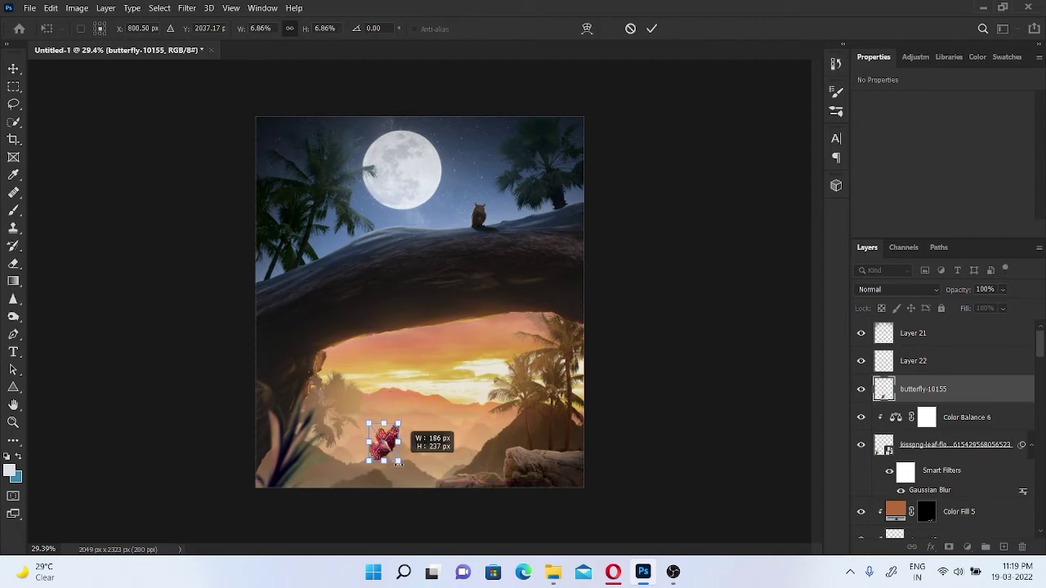
pyautogui.click(651, 28)
pyautogui.moveTo(380, 441)
pyautogui.mouseDown()
pyautogui.moveTo(327, 436)
pyautogui.moveTo(501, 416)
pyautogui.moveTo(531, 422)
pyautogui.mouseUp()
pyautogui.scroll(2, 404, 444)
pyautogui.hotkey('ctrl', 't')
pyautogui.click(651, 29)
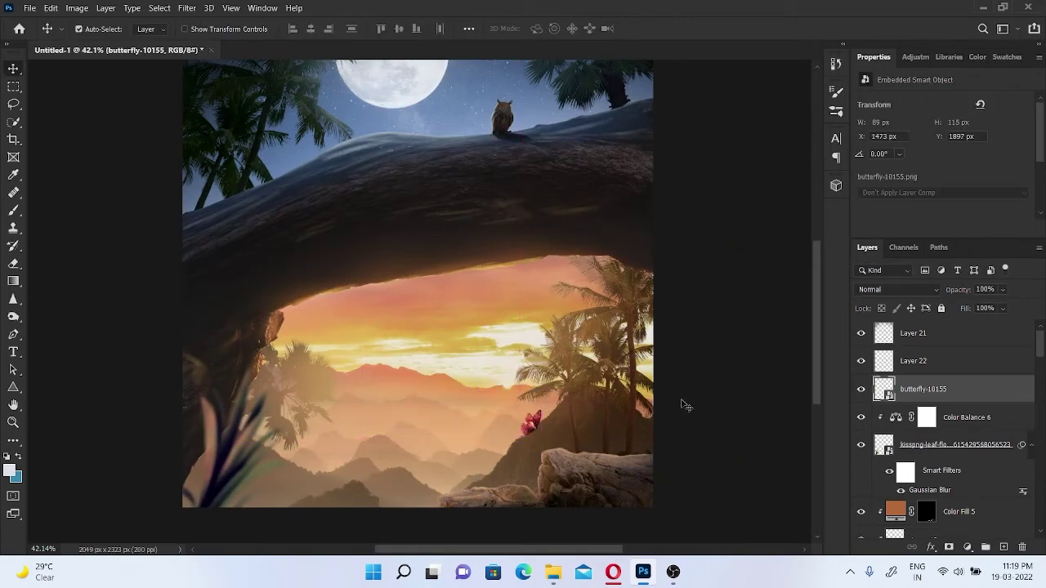
# - Set the pink butterfly copy to Screen blending
pyautogui.click(896, 289)
pyautogui.click(866, 223)
pyautogui.click(895, 290)
pyautogui.click(880, 325)
pyautogui.scroll(4, 531, 409)
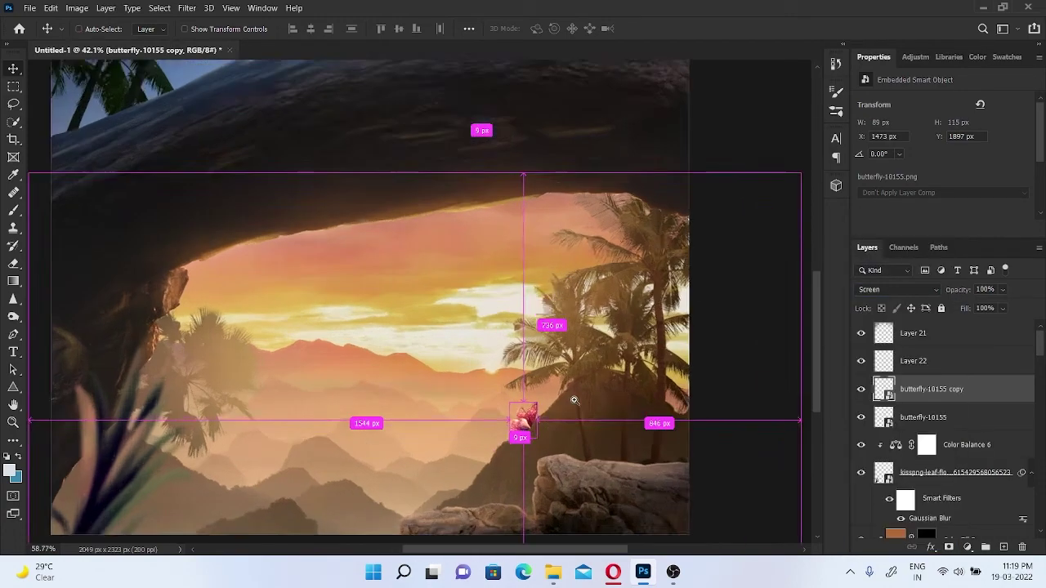
pyautogui.scroll(-5, 506, 425)
pyautogui.scroll(5, 598, 361)
pyautogui.scroll(1, 598, 361)
# - Flip both pink butterfly layers horizontally
pyautogui.keyDown('ctrl'); pyautogui.click(923, 416); pyautogui.keyUp('ctrl')
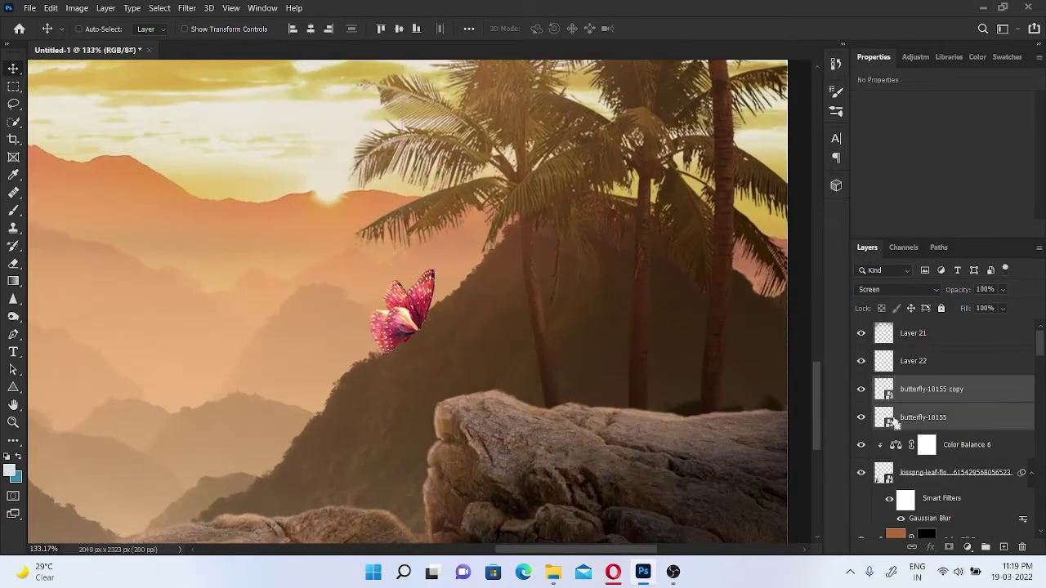
pyautogui.hotkey('ctrl', 't')
pyautogui.rightClick(412, 320)
pyautogui.click(457, 299)
pyautogui.click(674, 29)
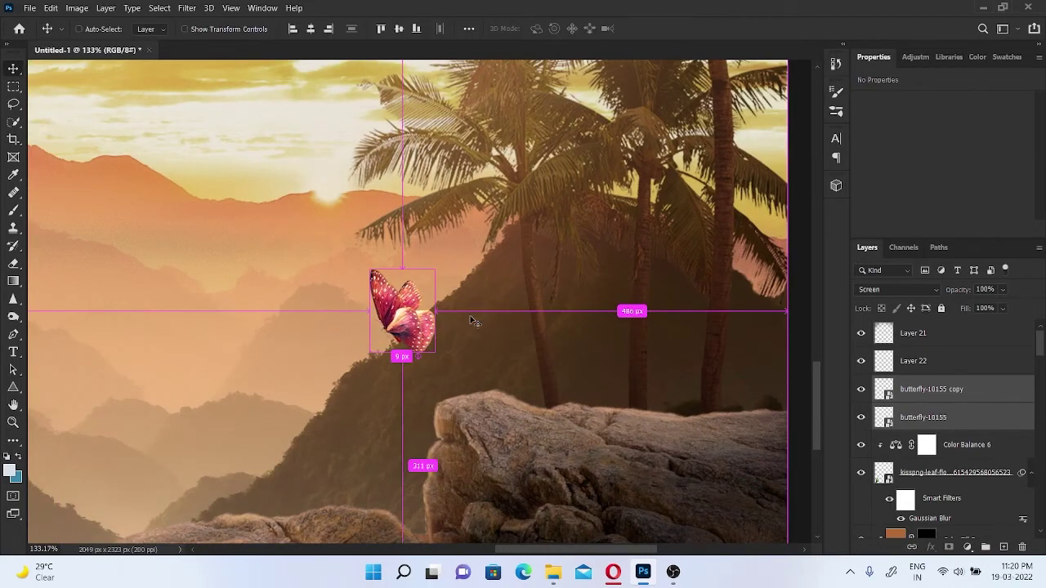
# - Place the orange butterfly down in the sunset valley and set its copy to Screen blending
pyautogui.scroll(-5, 409, 466)
pyautogui.moveTo(419, 304)
pyautogui.mouseDown()
pyautogui.moveTo(415, 445)
pyautogui.moveTo(401, 445)
pyautogui.moveTo(421, 491)
pyautogui.mouseUp()
pyautogui.click(651, 28)
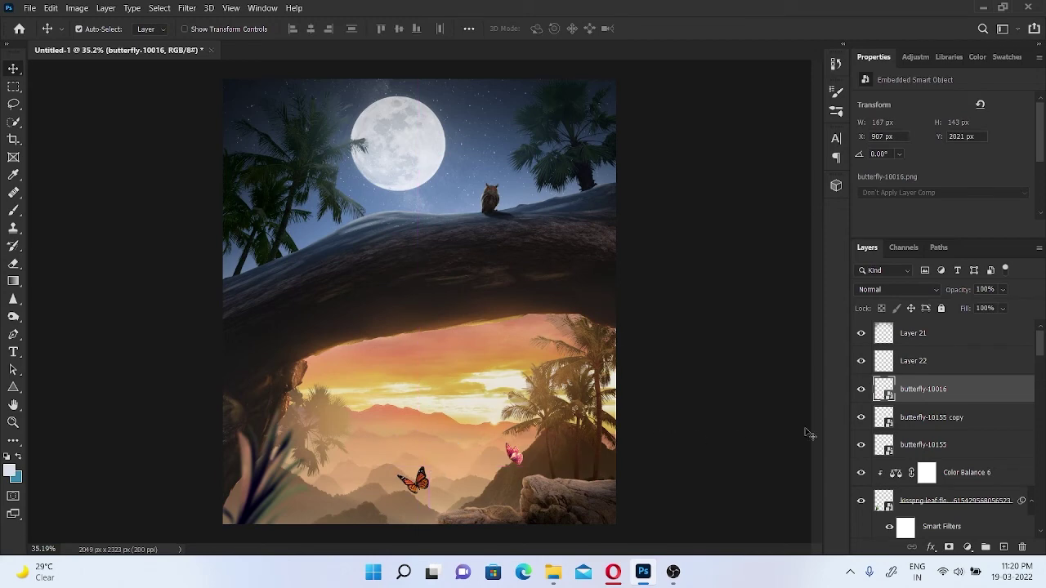
pyautogui.click(898, 289)
pyautogui.click(899, 289)
pyautogui.click(879, 330)
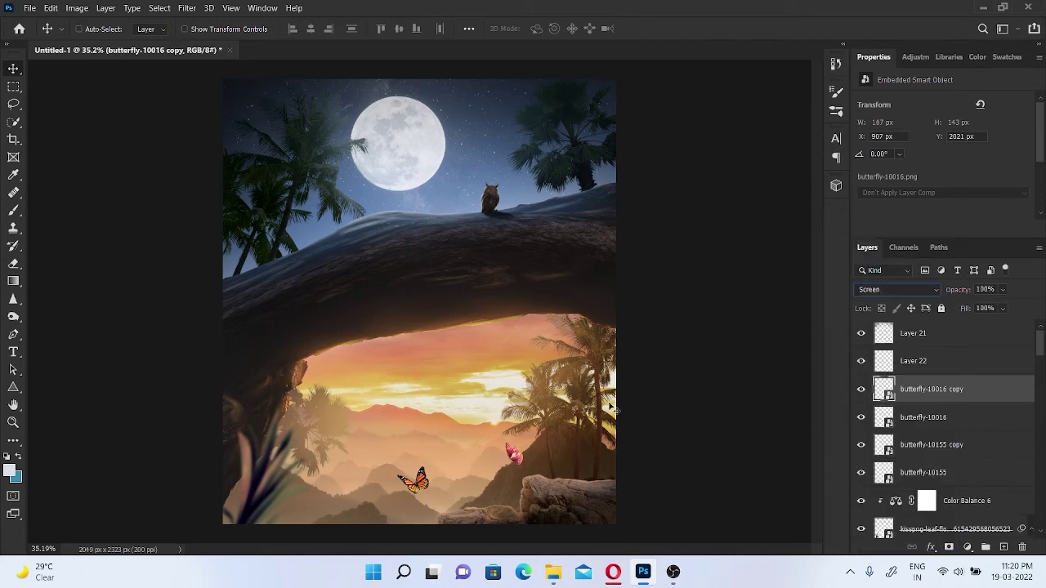
# - Shrink the orange butterfly to a tiny size and move it further right in the valley
pyautogui.scroll(2, 392, 478)
pyautogui.hotkey('ctrl', 't')
pyautogui.moveTo(391, 493); pyautogui.dragTo(396, 471)
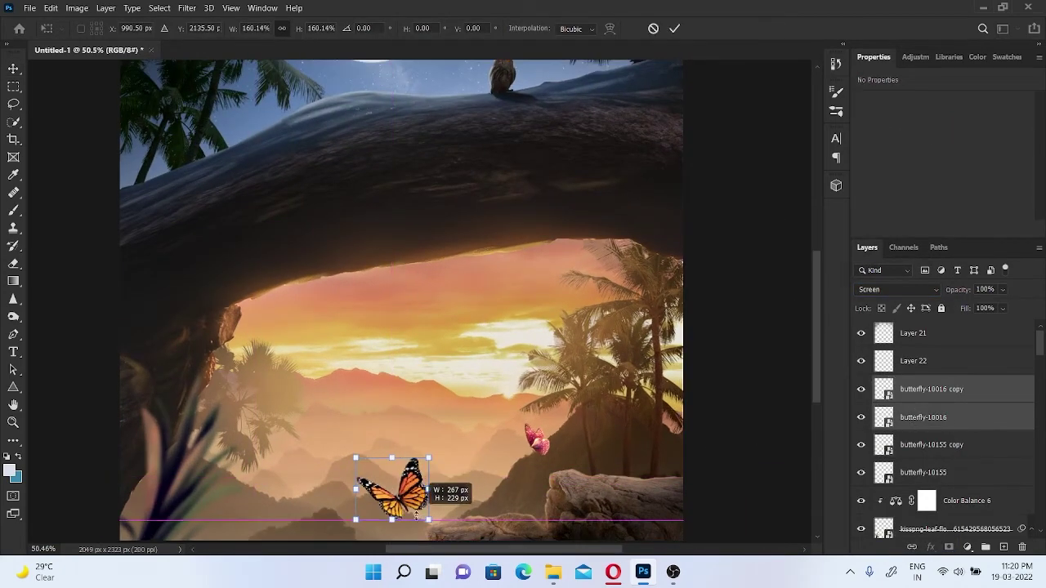
pyautogui.click(674, 29)
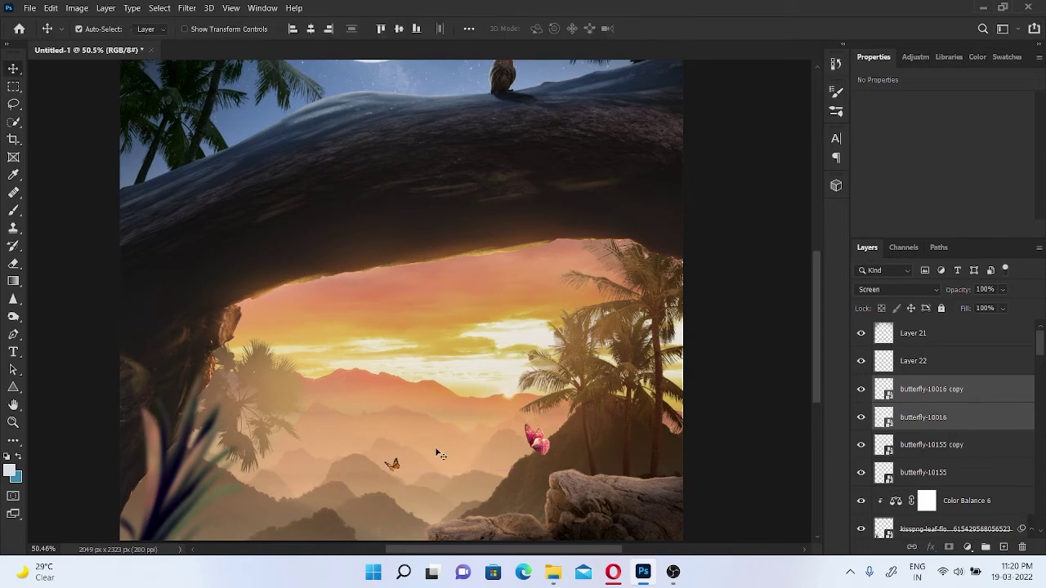
pyautogui.moveTo(392, 465); pyautogui.dragTo(487, 458)
pyautogui.hotkey('ctrl', 't')
pyautogui.press('Return')
# - Duplicate the butterfly layers and move the copy right onto the rocks
pyautogui.scroll(-2, 485, 441)
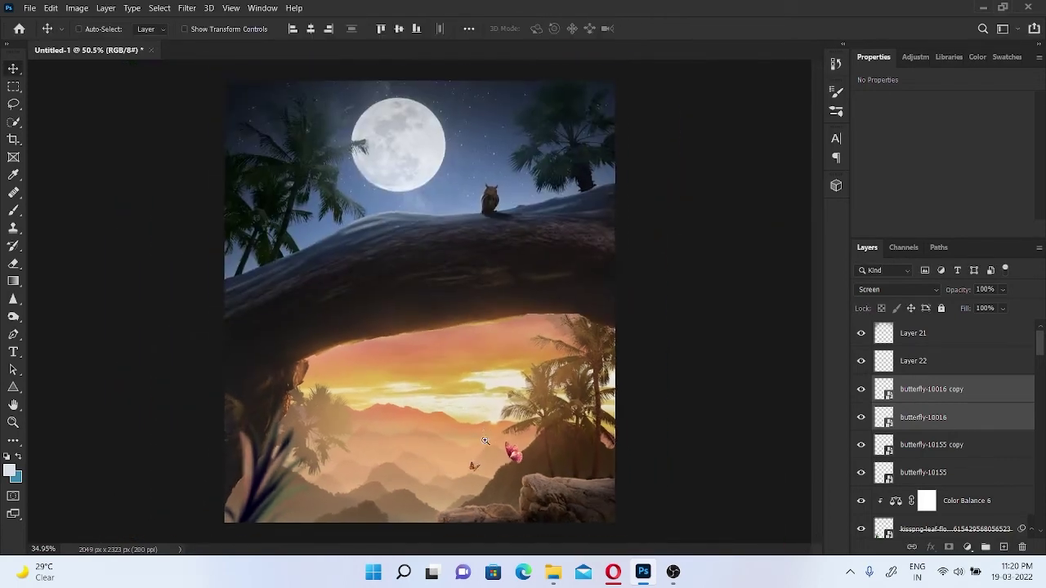
pyautogui.scroll(-1, 484, 441)
pyautogui.hotkey('ctrl', 'alt', 't')
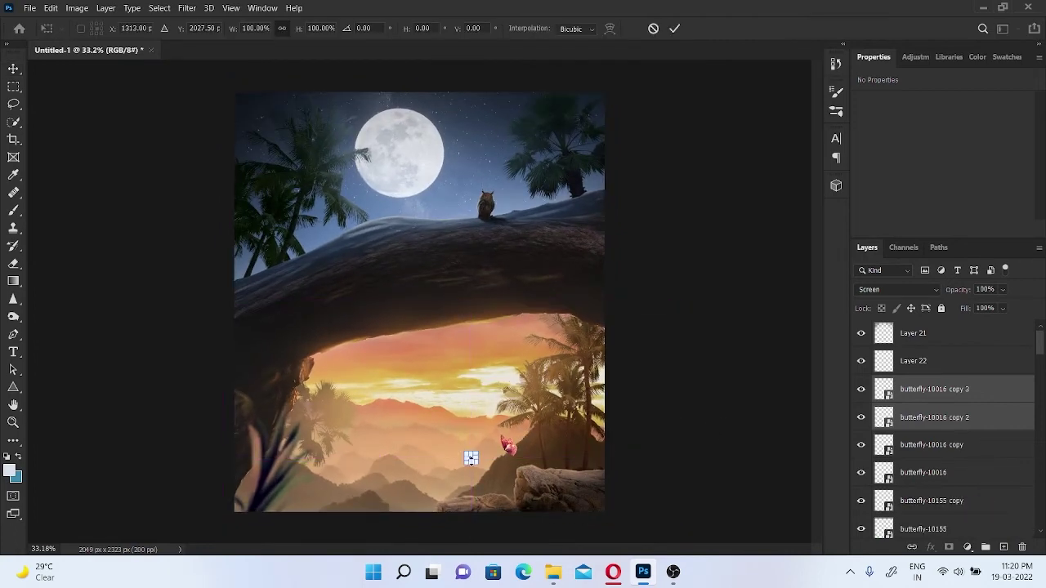
pyautogui.scroll(5, 479, 488)
pyautogui.moveTo(444, 416)
pyautogui.mouseDown()
pyautogui.moveTo(691, 385)
pyautogui.moveTo(696, 327)
pyautogui.mouseUp()
pyautogui.scroll(-3, 639, 378)
# - Apply the enlarged butterfly copy near the palms and merge the two copies into one layer
pyautogui.click(674, 28)
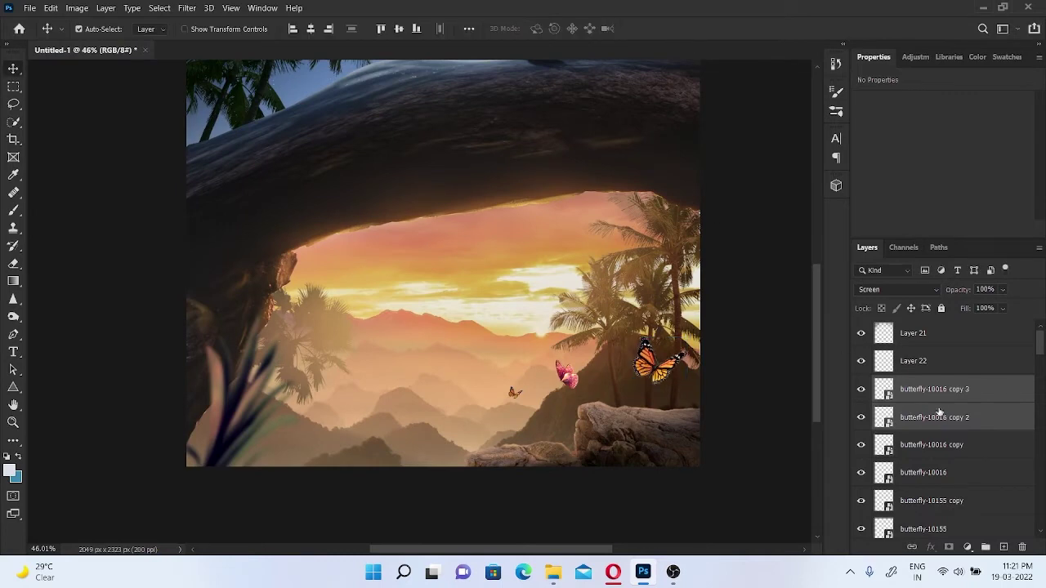
pyautogui.rightClick(926, 400)
pyautogui.click(817, 416)
pyautogui.hotkey('ctrl', 'z')
pyautogui.rightClick(847, 385)
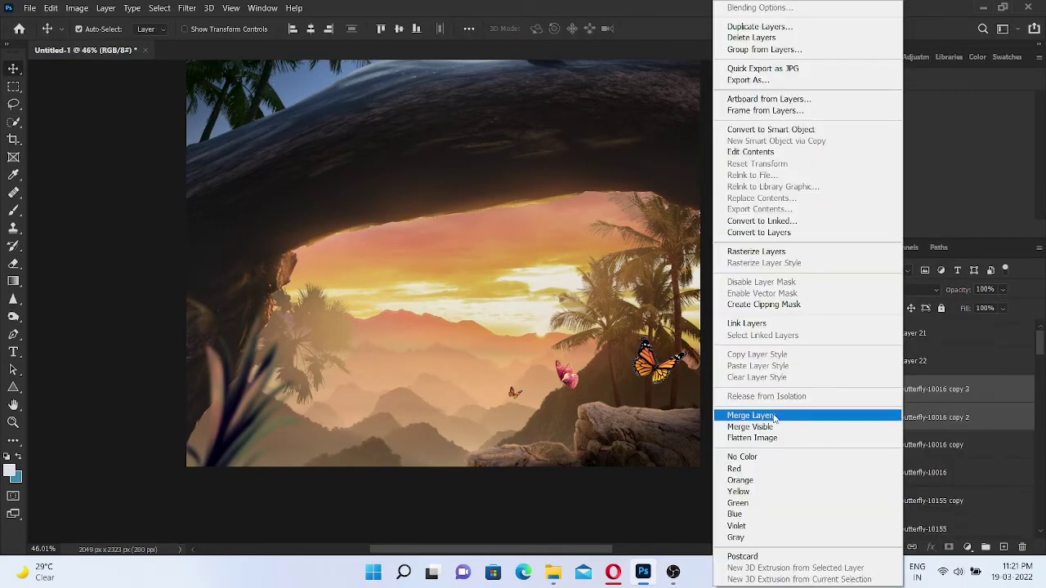
pyautogui.click(800, 415)
# - Apply a 7.2 pixel Gaussian Blur to the merged butterfly and enlarge it greatly
pyautogui.click(186, 7)
pyautogui.click(167, 224)
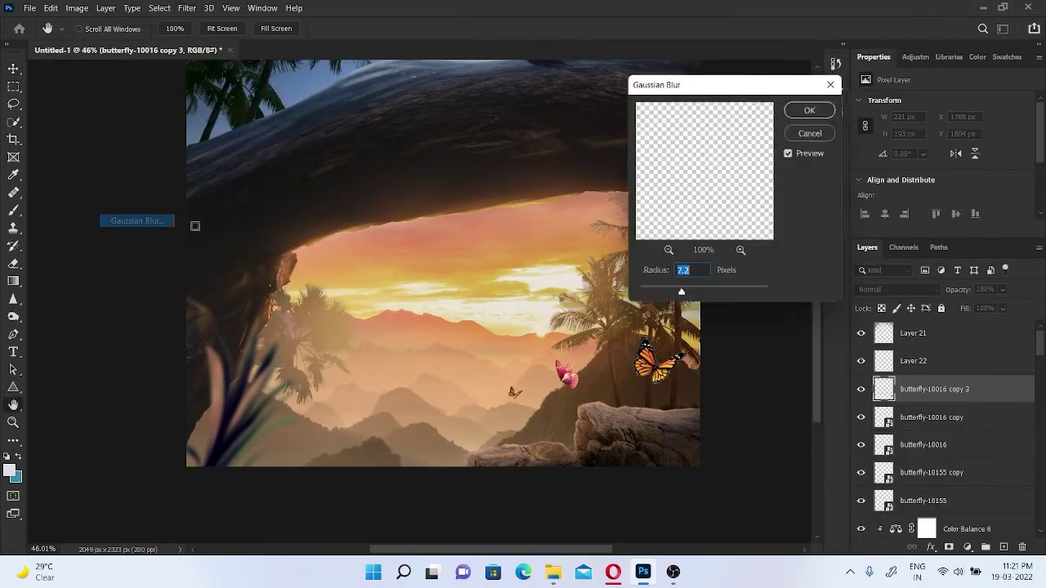
pyautogui.click(807, 110)
pyautogui.hotkey('ctrl', 't')
pyautogui.moveTo(693, 331)
pyautogui.mouseDown()
pyautogui.moveTo(760, 448)
pyautogui.moveTo(809, 319)
pyautogui.mouseUp()
pyautogui.scroll(-2, 715, 451)
pyautogui.scroll(-3, 715, 368)
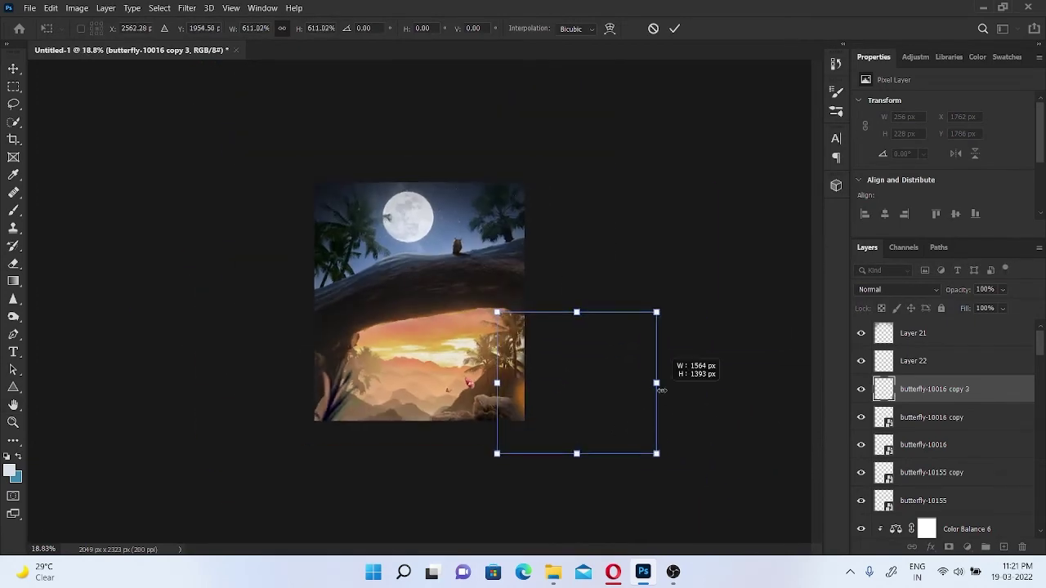
pyautogui.moveTo(656, 381); pyautogui.dragTo(595, 442)
pyautogui.press('Return')
# - Move the blurred butterfly further right
pyautogui.scroll(1, 545, 311)
pyautogui.scroll(1, 545, 311)
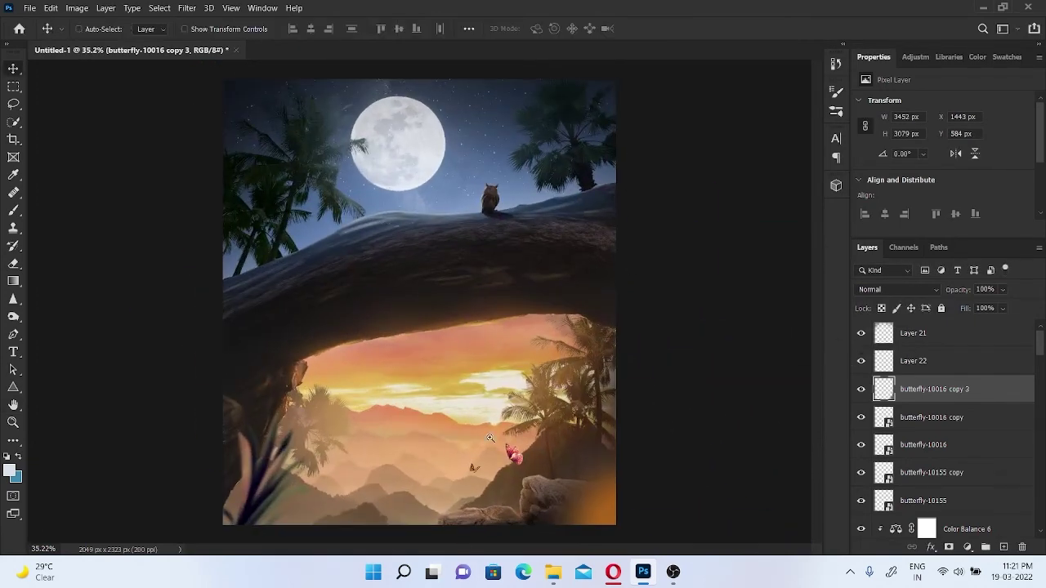
pyautogui.scroll(2, 544, 310)
pyautogui.scroll(-2, 545, 310)
pyautogui.hotkey('ctrl', 't')
pyautogui.moveTo(532, 495)
pyautogui.mouseDown()
pyautogui.moveTo(715, 461)
pyautogui.moveTo(458, 462)
pyautogui.moveTo(588, 401)
pyautogui.moveTo(609, 428)
pyautogui.mouseUp()
pyautogui.press('Return')
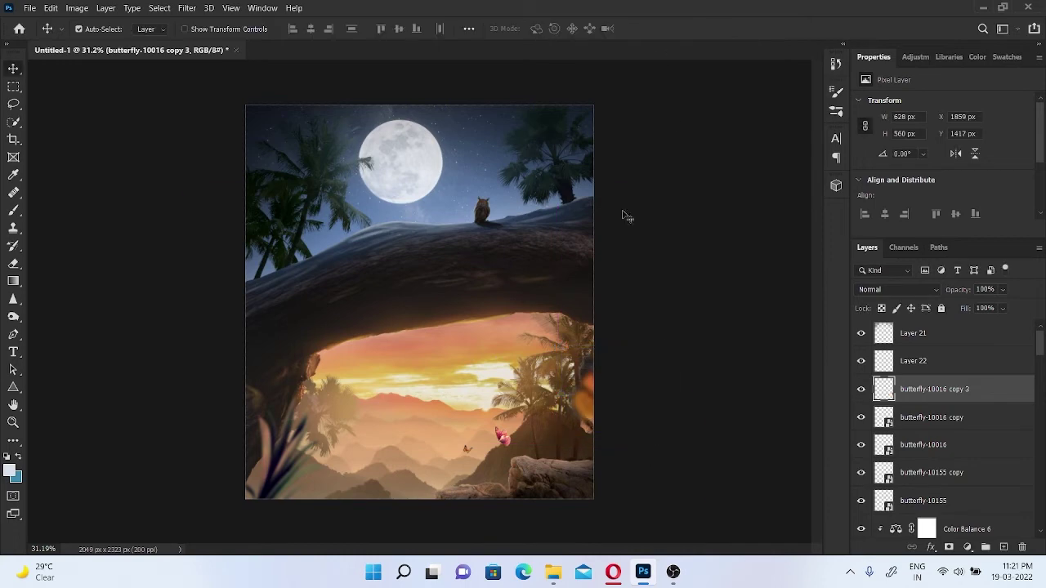
pyautogui.scroll(1, 599, 360)
pyautogui.scroll(-1, 599, 361)
# - Shrink the butterfly copy and position it beside the rocks
pyautogui.hotkey('ctrl', 't')
pyautogui.moveTo(514, 421); pyautogui.dragTo(566, 460)
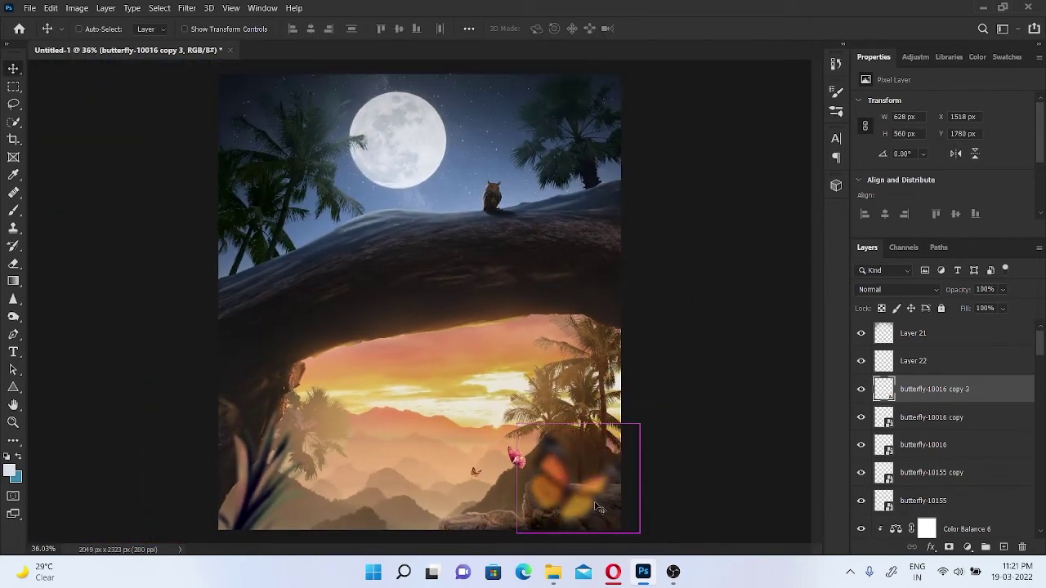
pyautogui.click(674, 28)
pyautogui.scroll(1, 532, 452)
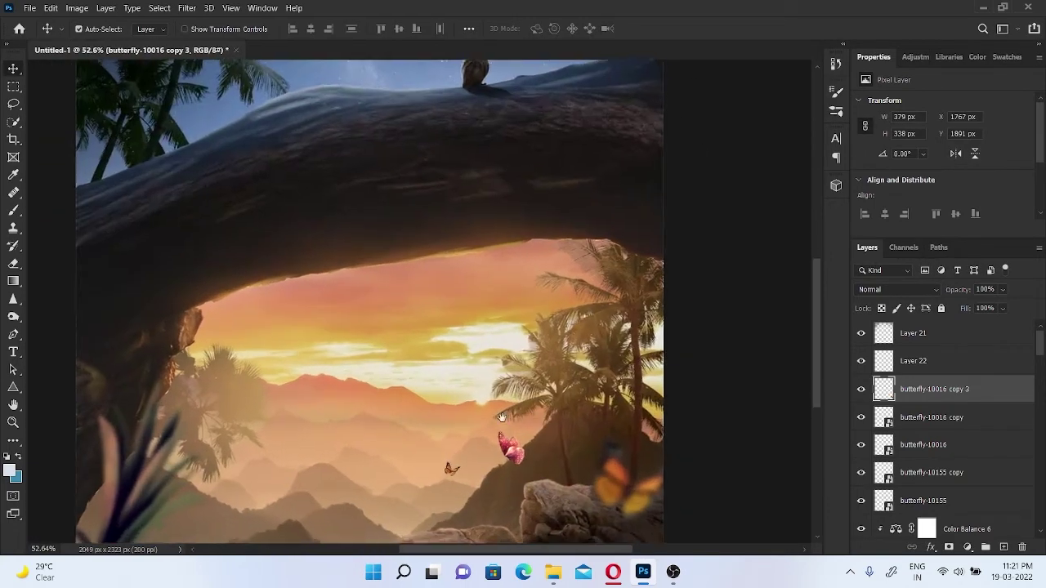
pyautogui.scroll(1, 527, 294)
pyautogui.moveTo(528, 294); pyautogui.dragTo(531, 299)
# - Paint on new Layer 23 with the butterfly's sampled orange and set it to Screen
pyautogui.click(985, 547)
pyautogui.press('b')
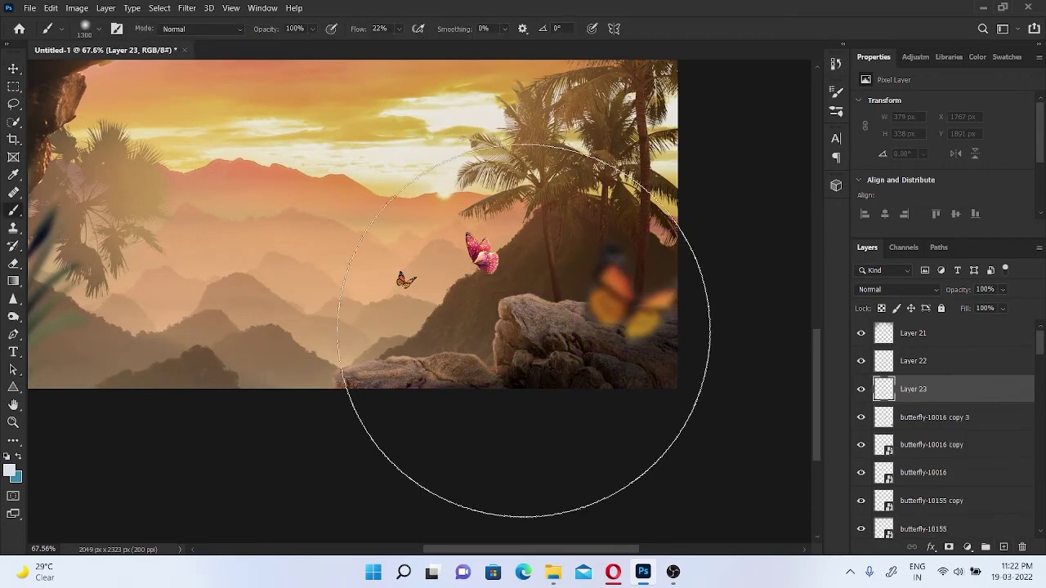
pyautogui.press('[')
pyautogui.press('[')
pyautogui.press('[')
pyautogui.keyDown('alt'); pyautogui.click(614, 305); pyautogui.keyUp('alt')
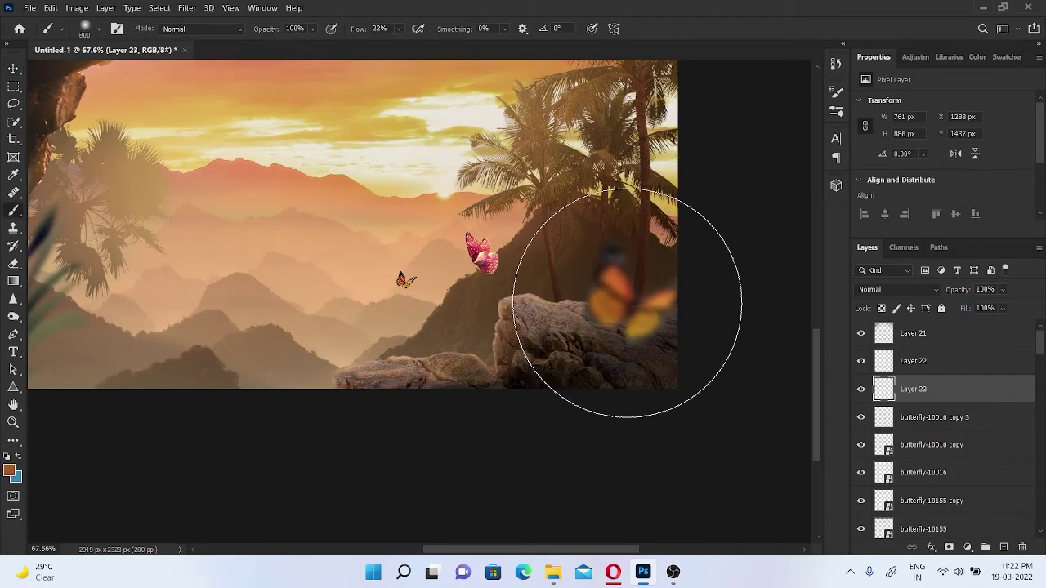
pyautogui.click(899, 289)
pyautogui.click(882, 322)
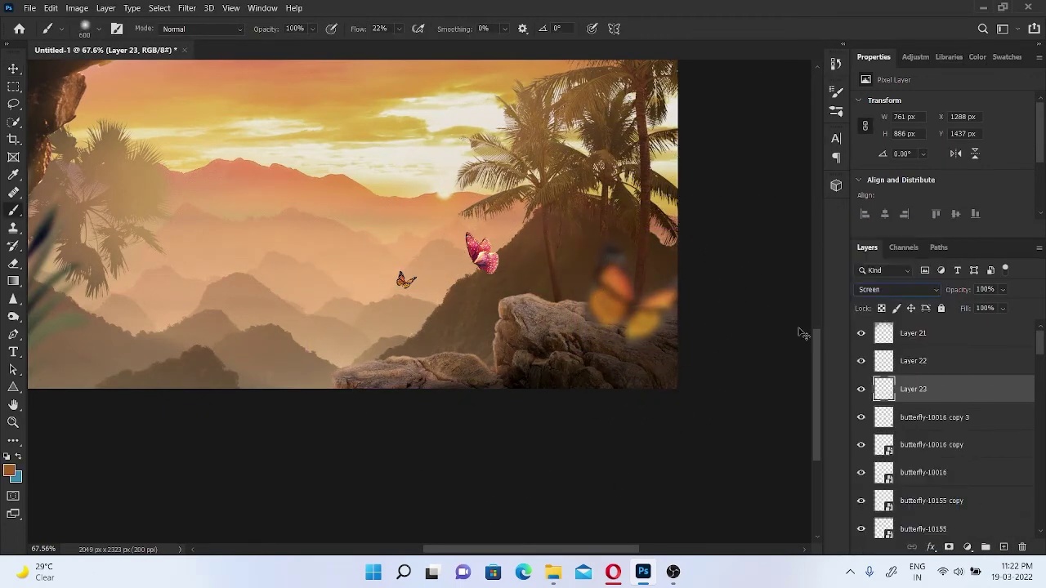
pyautogui.scroll(-4, 563, 395)
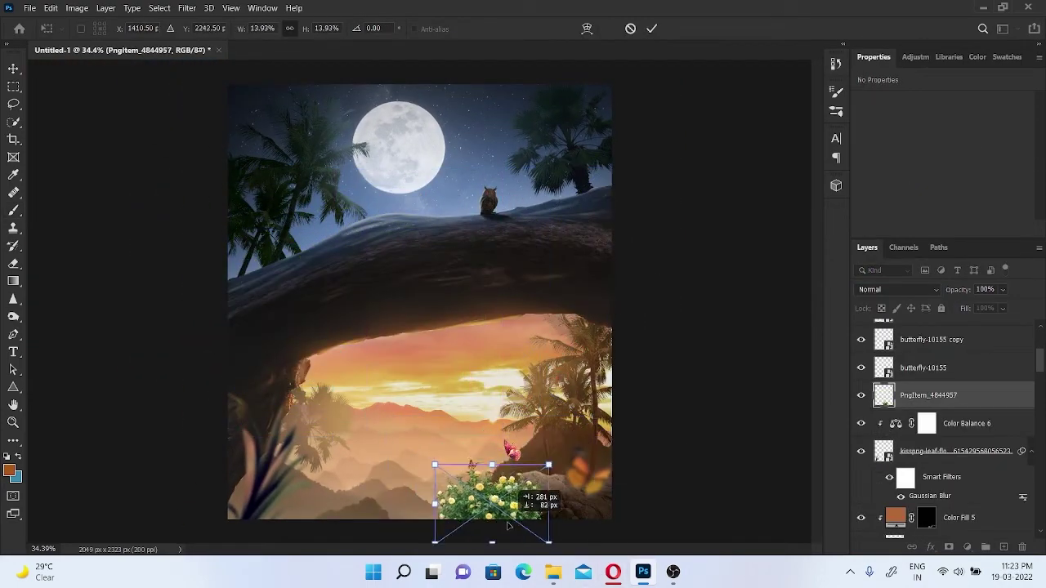
# - Commit the flower bush, then place two more copies along the bottom, one right and one left
pyautogui.press('Return')
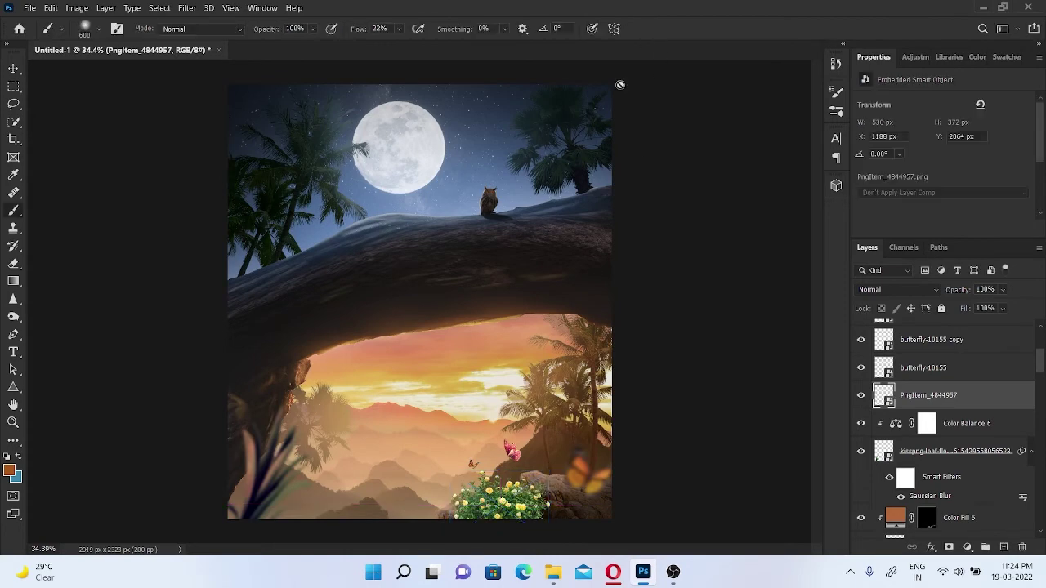
pyautogui.hotkey('alt', 'v')
pyautogui.press('Escape')
pyautogui.press('v')
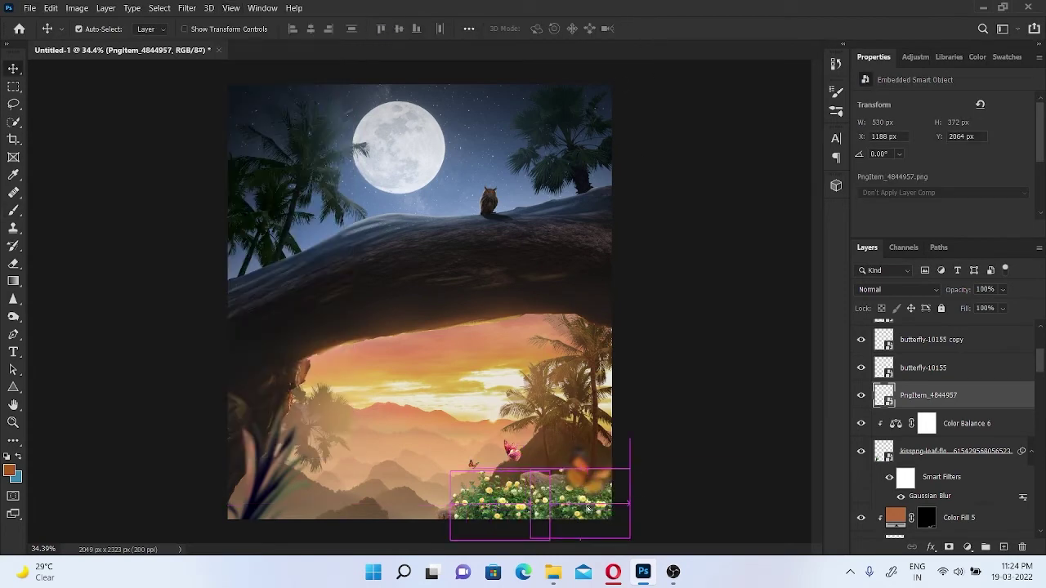
pyautogui.moveTo(506, 516); pyautogui.dragTo(587, 513)
pyautogui.moveTo(498, 510)
pyautogui.keyDown('alt'); pyautogui.mouseDown()
pyautogui.moveTo(445, 515)
pyautogui.moveTo(424, 545)
pyautogui.mouseUp(); pyautogui.keyUp('alt')
pyautogui.hotkey('ctrl', 't')
pyautogui.click(651, 28)
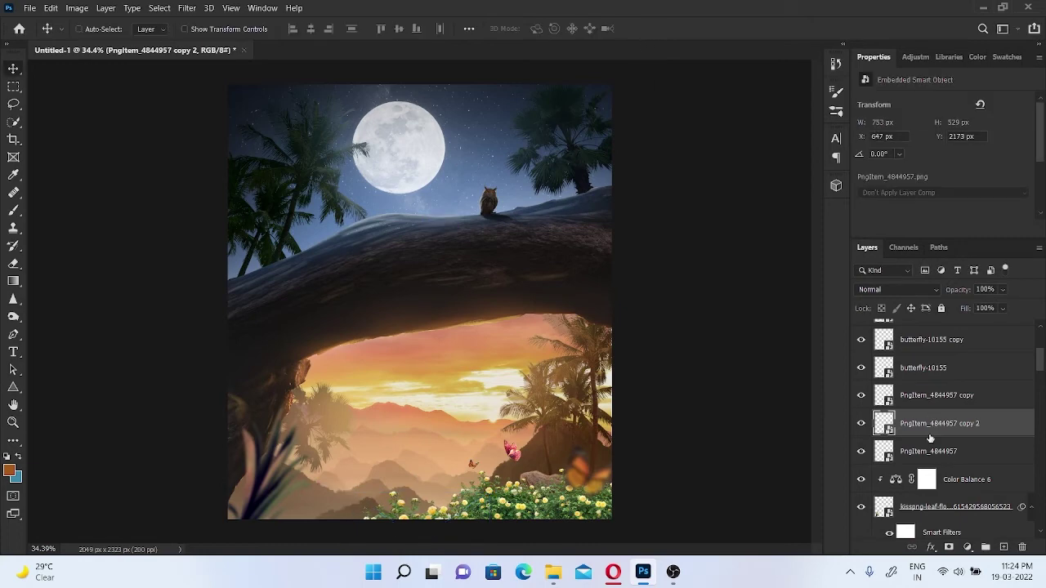
# - Merge the three flower bush layers into a single layer
pyautogui.keyDown('shift'); pyautogui.click(928, 451); pyautogui.keyUp('shift')
pyautogui.keyDown('ctrl'); pyautogui.click(935, 395); pyautogui.keyUp('ctrl')
pyautogui.rightClick(926, 400)
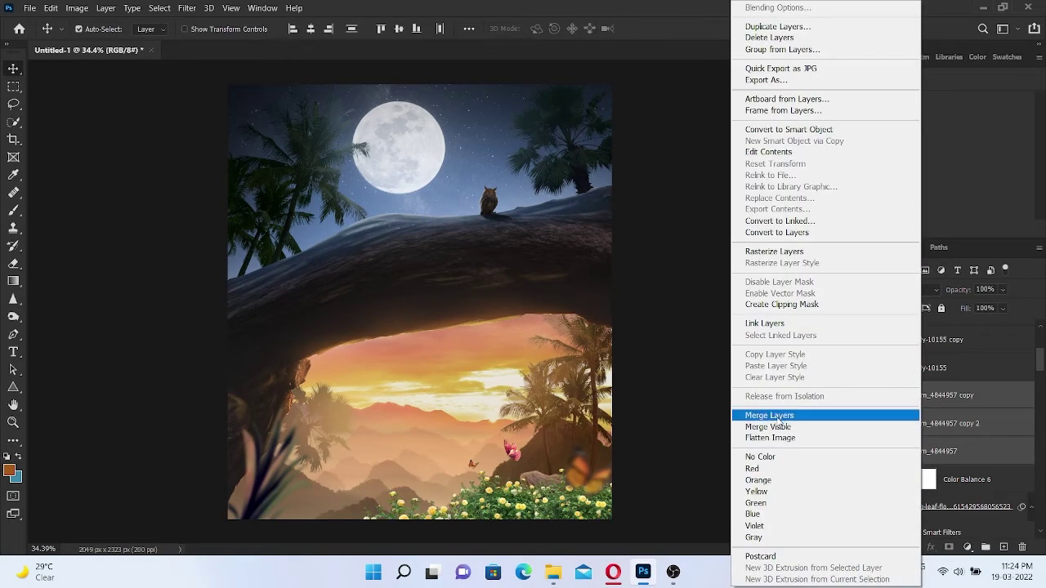
pyautogui.click(780, 417)
pyautogui.click(967, 547)
# - Darken the flowers with a Levels adjustment and add Color Balance for highlights and shadows
pyautogui.click(954, 365)
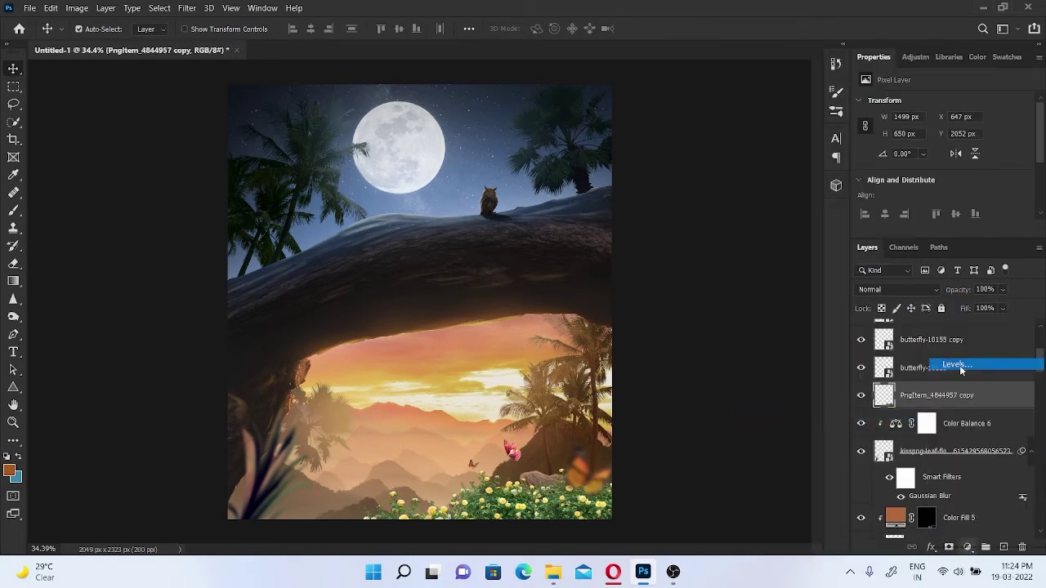
pyautogui.moveTo(1027, 181); pyautogui.dragTo(934, 251)
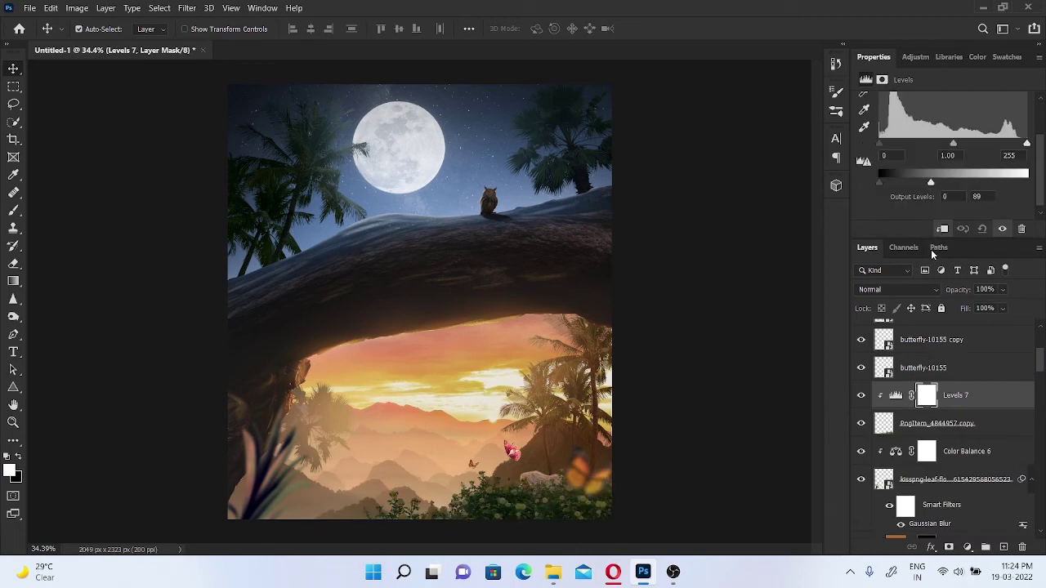
pyautogui.click(969, 545)
pyautogui.click(950, 428)
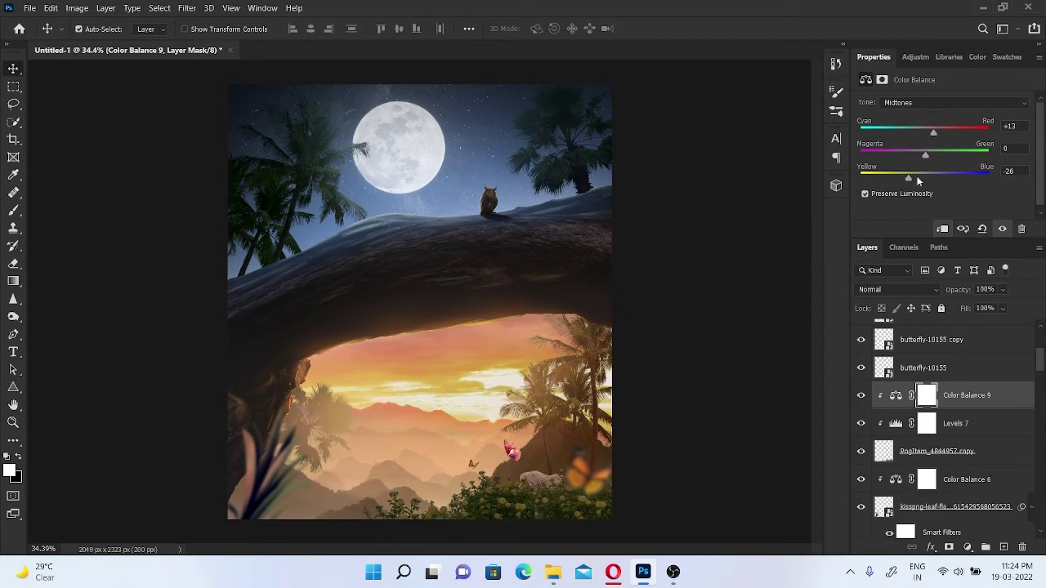
pyautogui.click(947, 102)
pyautogui.click(911, 140)
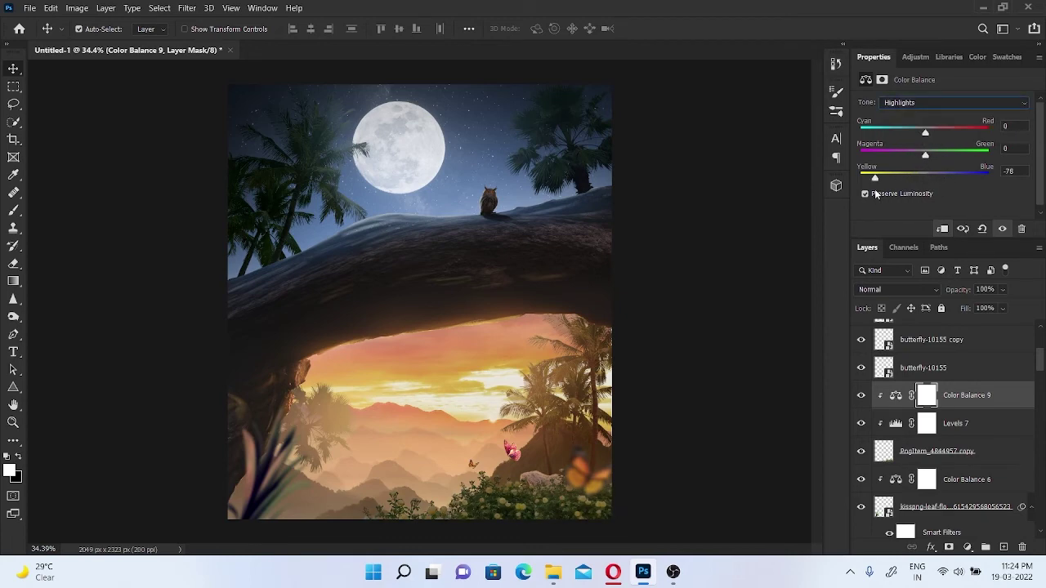
pyautogui.click(948, 102)
pyautogui.click(923, 115)
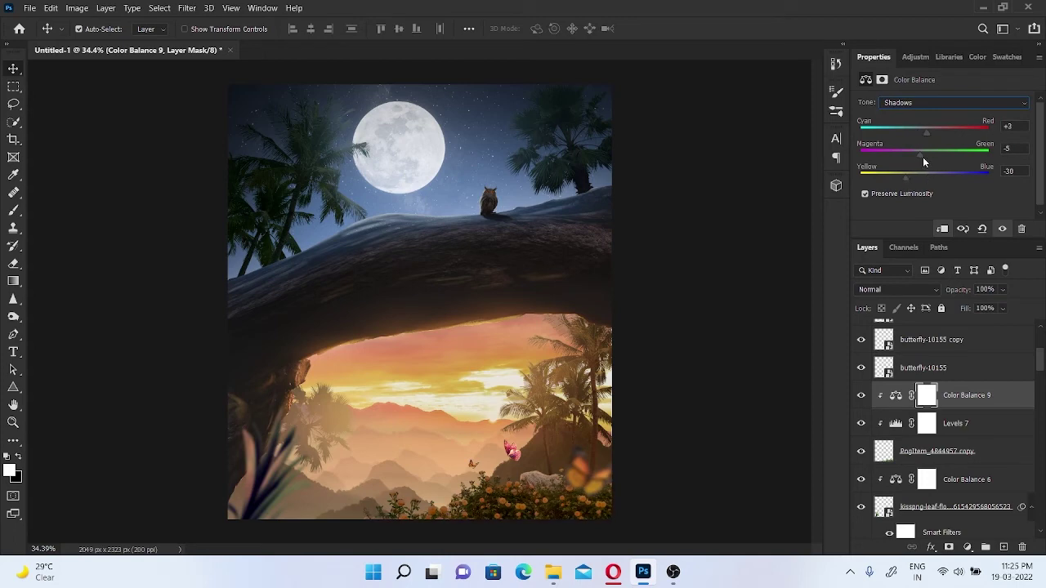
# - Brush the Levels 7 mask to lift the darkening near the butterfly and rocks
pyautogui.click(925, 423)
pyautogui.scroll(3, 522, 458)
pyautogui.press('b')
pyautogui.scroll(-3, 365, 378)
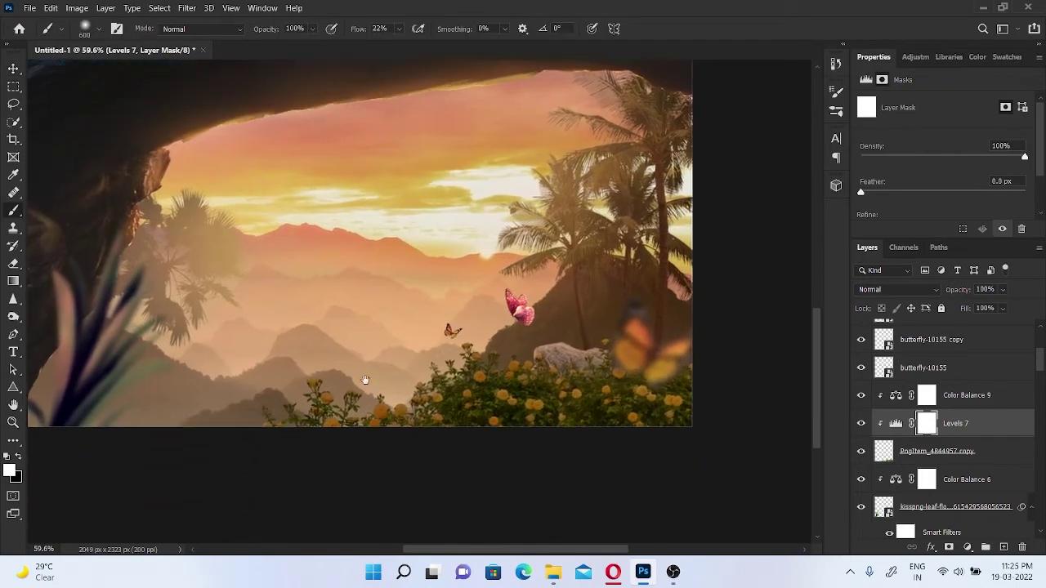
pyautogui.scroll(-1, 374, 286)
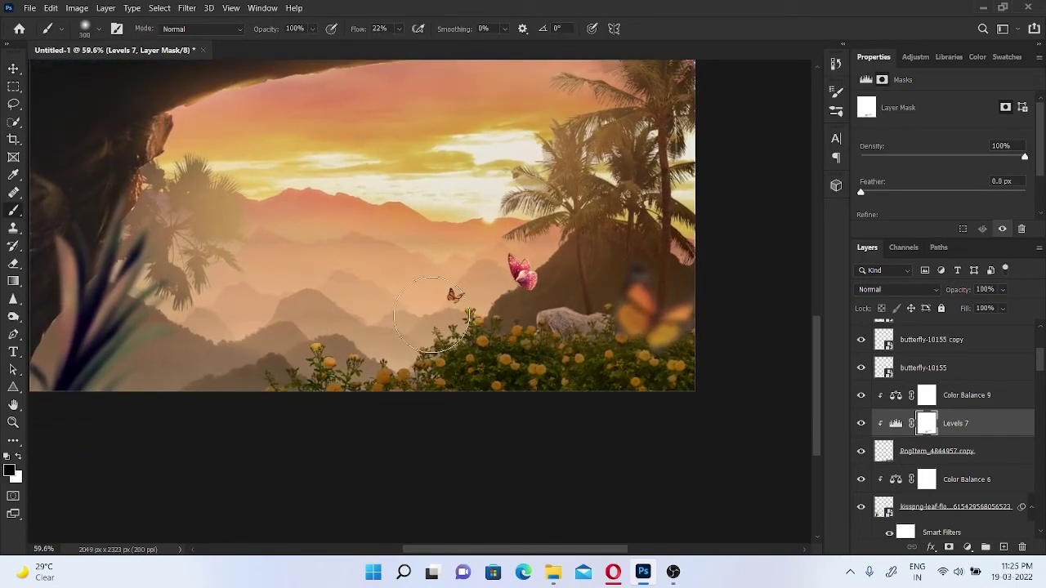
pyautogui.moveTo(676, 317); pyautogui.dragTo(402, 338)
pyautogui.scroll(-3, 269, 356)
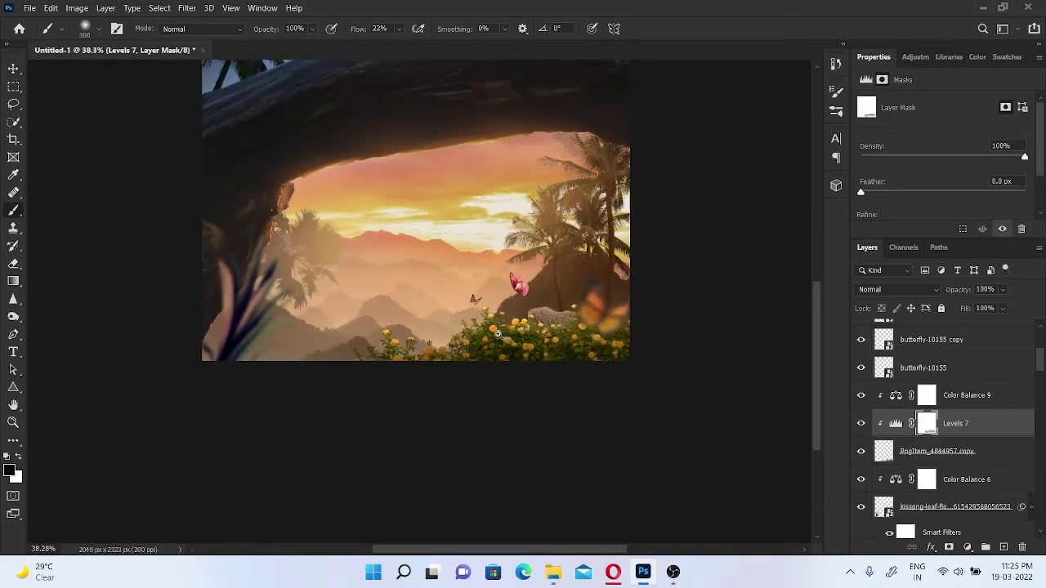
pyautogui.scroll(3, 528, 328)
pyautogui.scroll(-3, 528, 328)
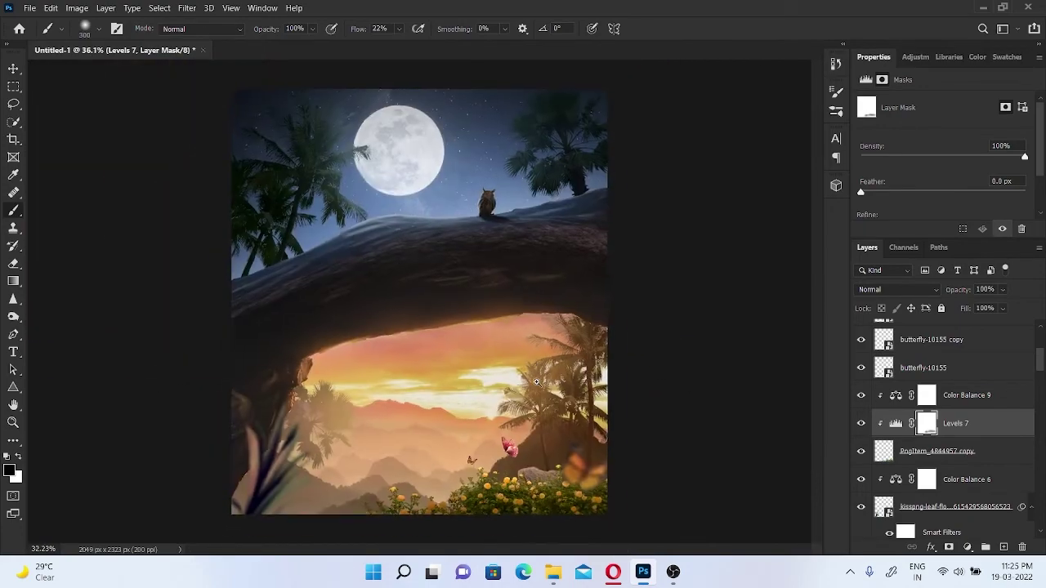
pyautogui.scroll(5, 528, 327)
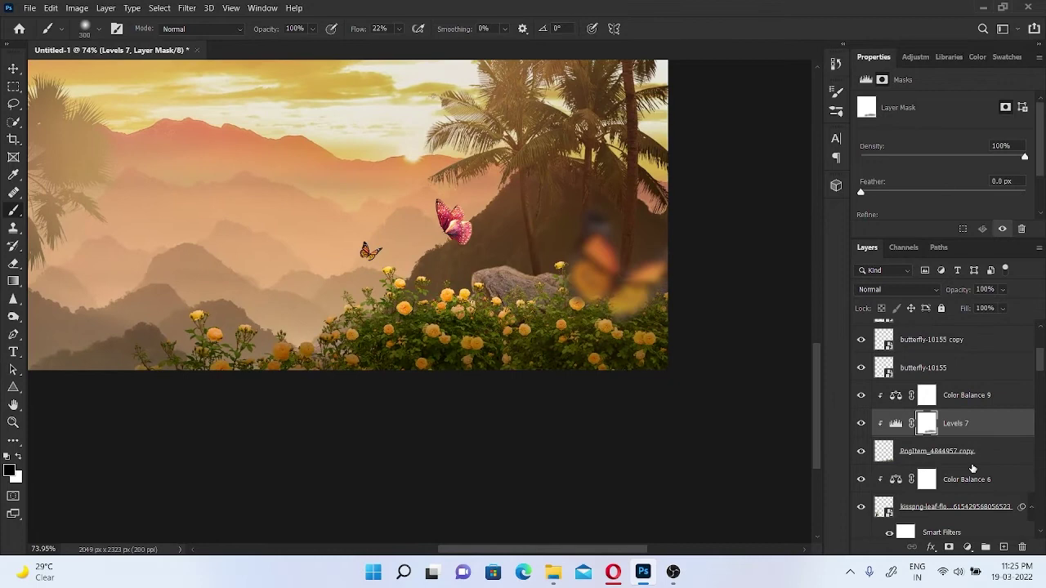
# - Paint a dark shadow along the flowers' base on clipped Layer 24, set to Multiply
pyautogui.keyDown('ctrl'); pyautogui.click(1003, 547); pyautogui.keyUp('ctrl')
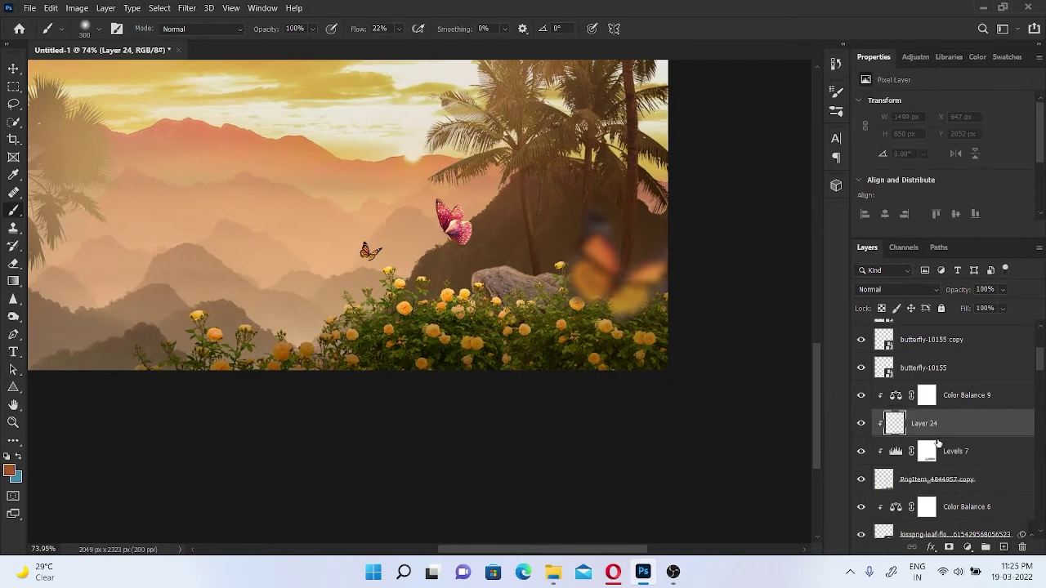
pyautogui.keyDown('alt'); pyautogui.click(472, 368); pyautogui.keyUp('alt')
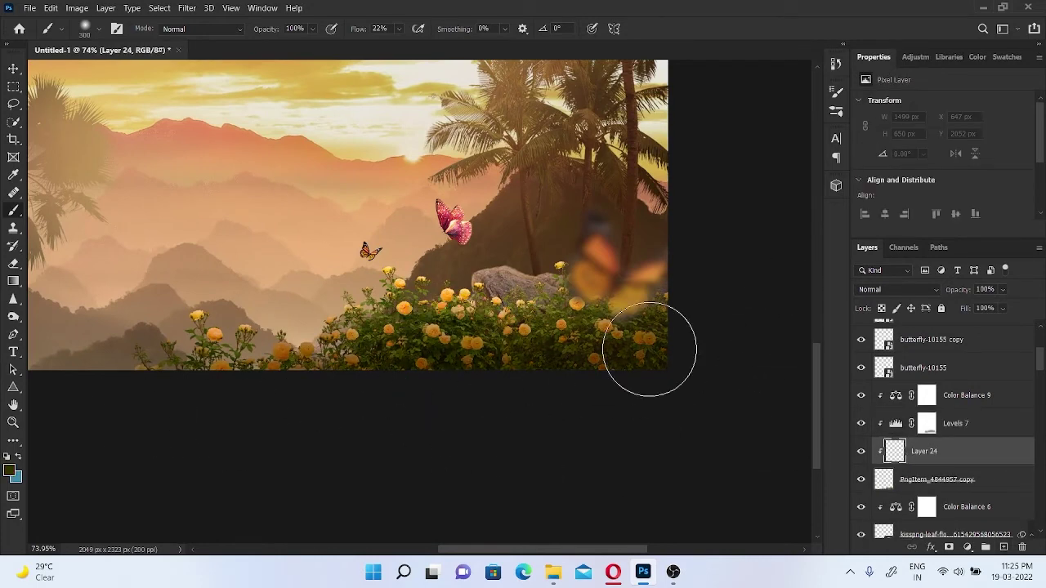
pyautogui.moveTo(646, 341); pyautogui.dragTo(289, 378)
pyautogui.click(890, 290)
pyautogui.click(866, 263)
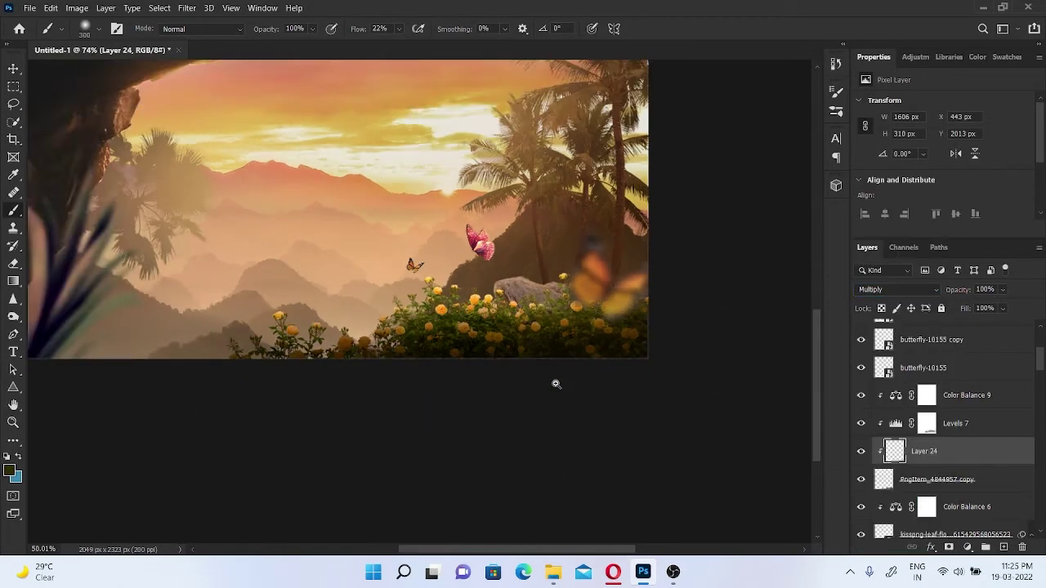
pyautogui.scroll(-4, 531, 384)
pyautogui.scroll(-1, 510, 400)
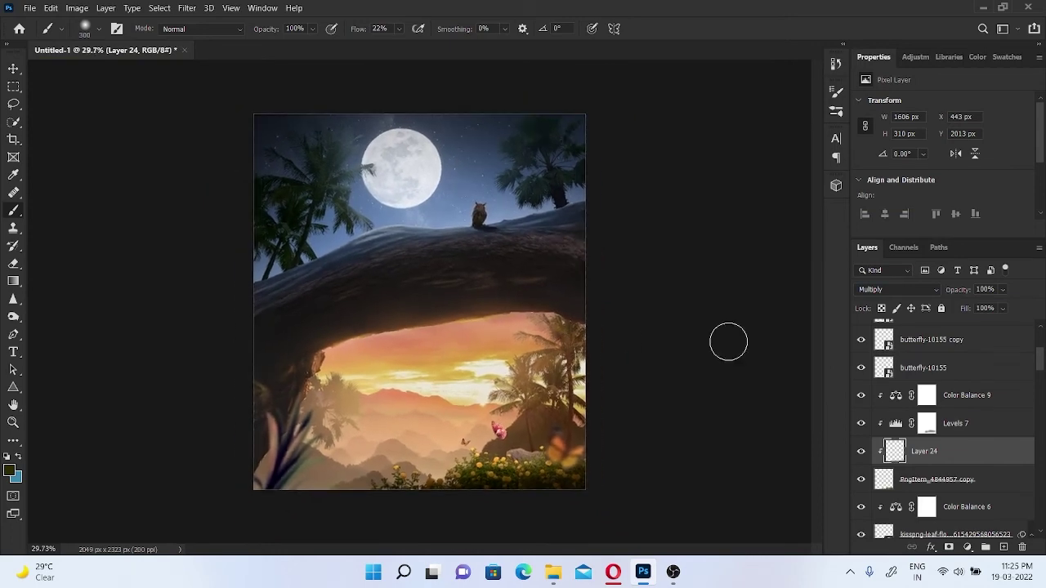
pyautogui.scroll(3, 948, 433)
# - Add a new empty layer above Color Balance 9 and pick a peach paint colour
pyautogui.click(970, 347)
pyautogui.moveTo(1040, 347)
pyautogui.mouseDown()
pyautogui.moveTo(1040, 384)
pyautogui.moveTo(1040, 351)
pyautogui.mouseUp()
pyautogui.click(927, 449)
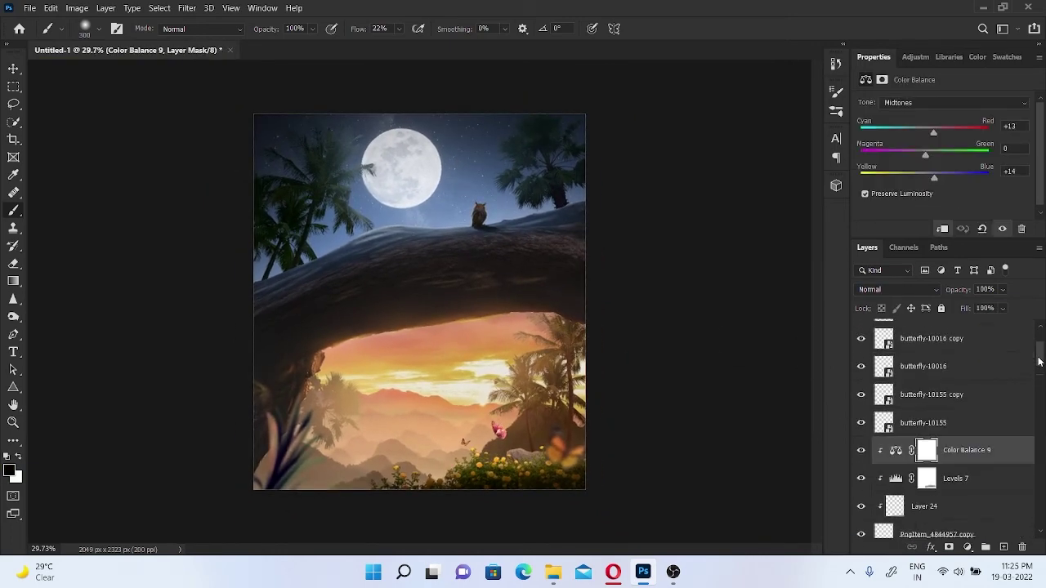
pyautogui.scroll(-1, 947, 449)
pyautogui.click(1003, 546)
pyautogui.keyDown('alt'); pyautogui.click(453, 451); pyautogui.keyUp('alt')
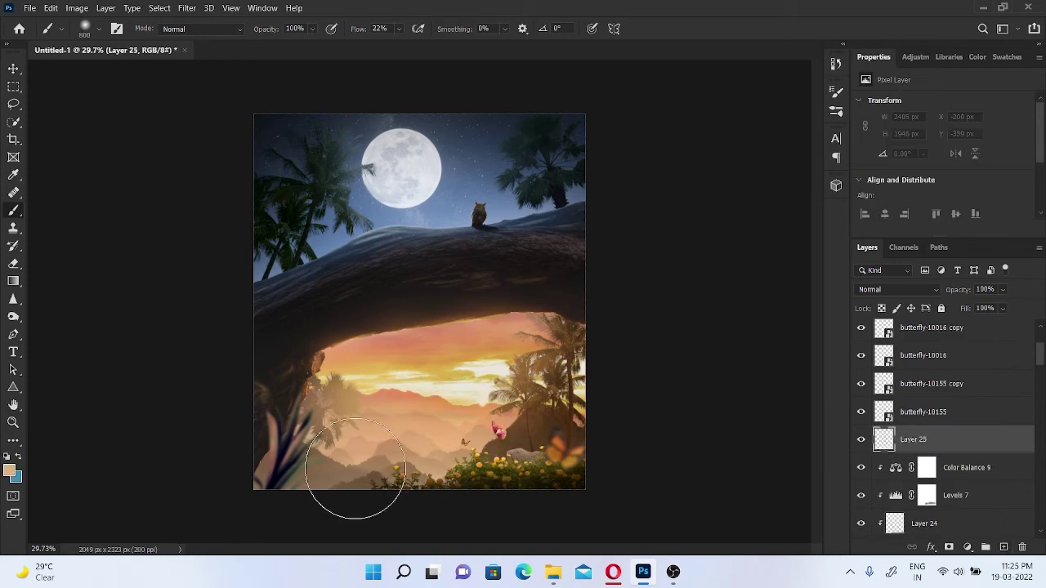
# - Paint a soft peach haze over the lower mountains and soft blue light in the sky
pyautogui.press(']')
pyautogui.press(']')
pyautogui.press(']')
pyautogui.moveTo(354, 469); pyautogui.dragTo(369, 427)
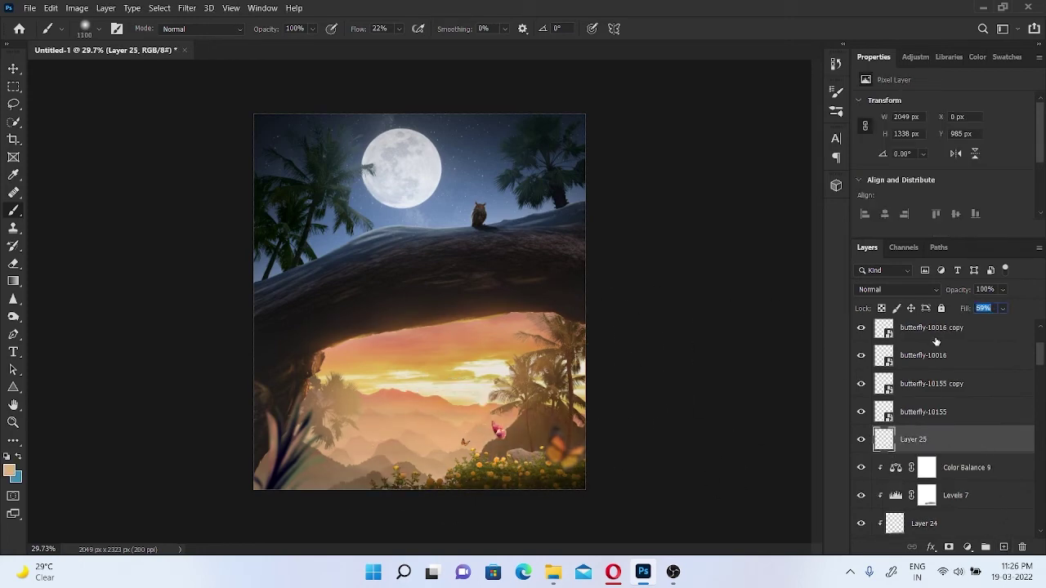
pyautogui.keyDown('alt'); pyautogui.click(474, 188); pyautogui.keyUp('alt')
pyautogui.moveTo(496, 128); pyautogui.dragTo(441, 189)
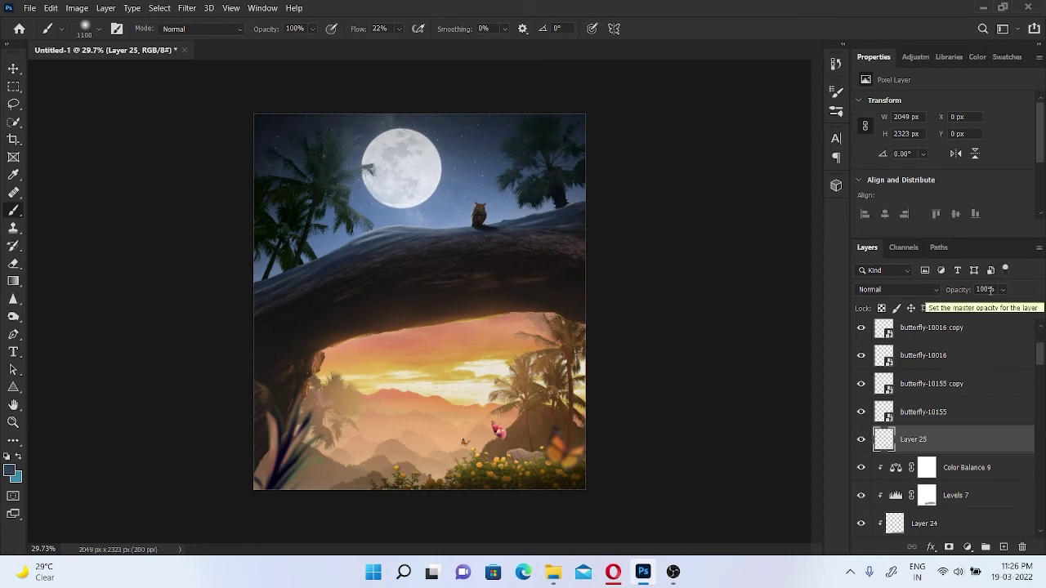
# - Stamp all visible layers into Layer 26 and move it below Layer 23
pyautogui.moveTo(1043, 361); pyautogui.dragTo(1043, 326)
pyautogui.click(972, 333)
pyautogui.hotkey('ctrl', 'alt', 'shift', 'e')
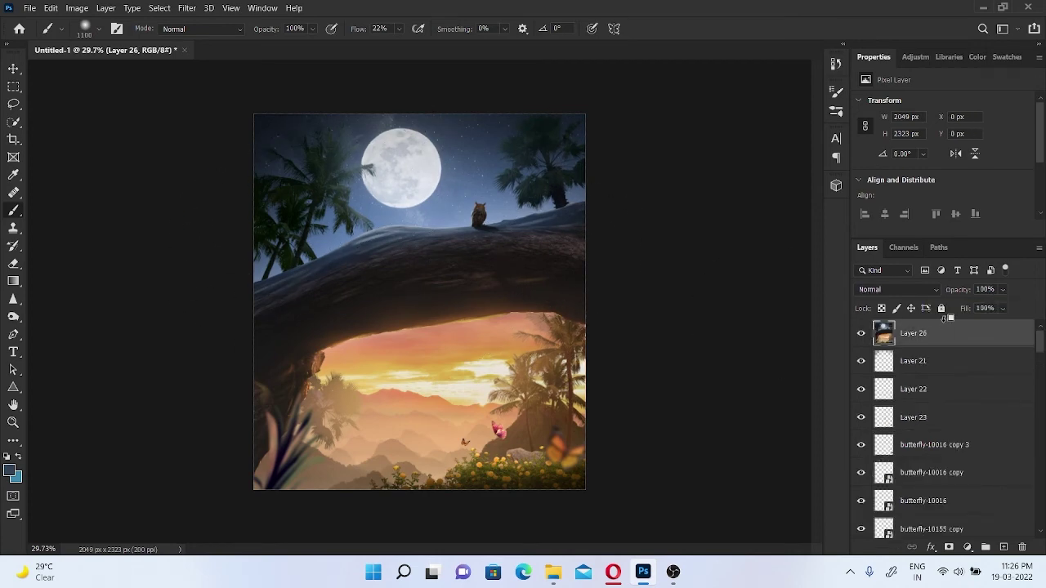
pyautogui.moveTo(912, 334); pyautogui.dragTo(945, 408)
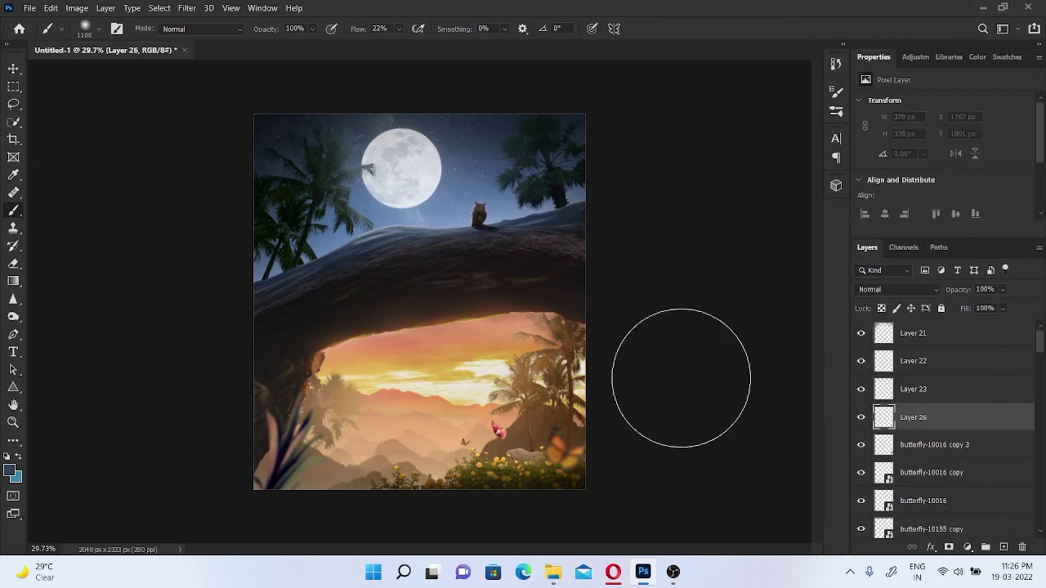
# - Stamp black birds with a flying-birds brush, scale them to half, then stamp visible layers
pyautogui.rightClick(726, 342)
pyautogui.moveTo(727, 339); pyautogui.dragTo(715, 466)
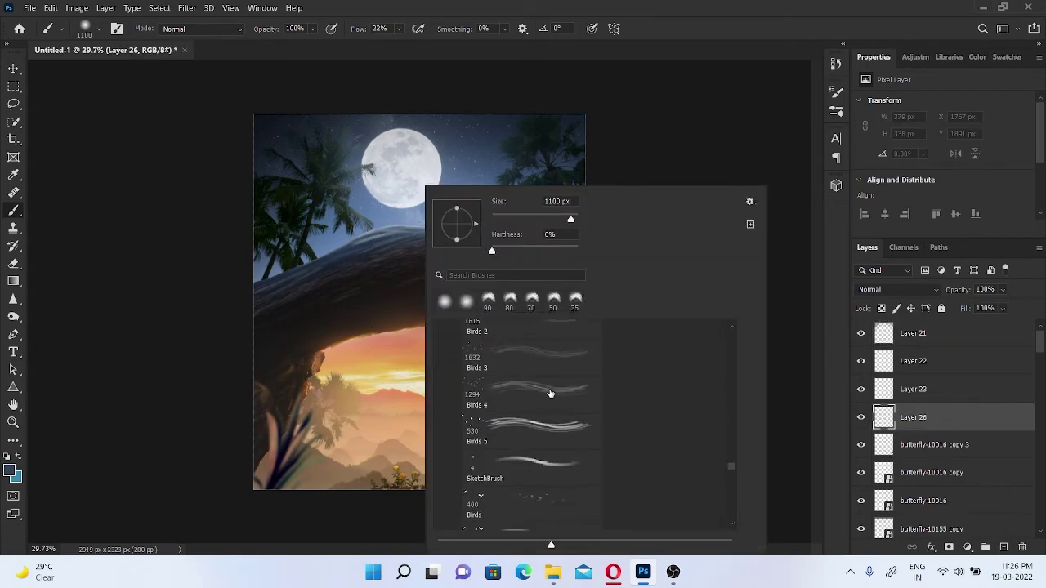
pyautogui.doubleClick(540, 395)
pyautogui.click(12, 474)
pyautogui.click(982, 273)
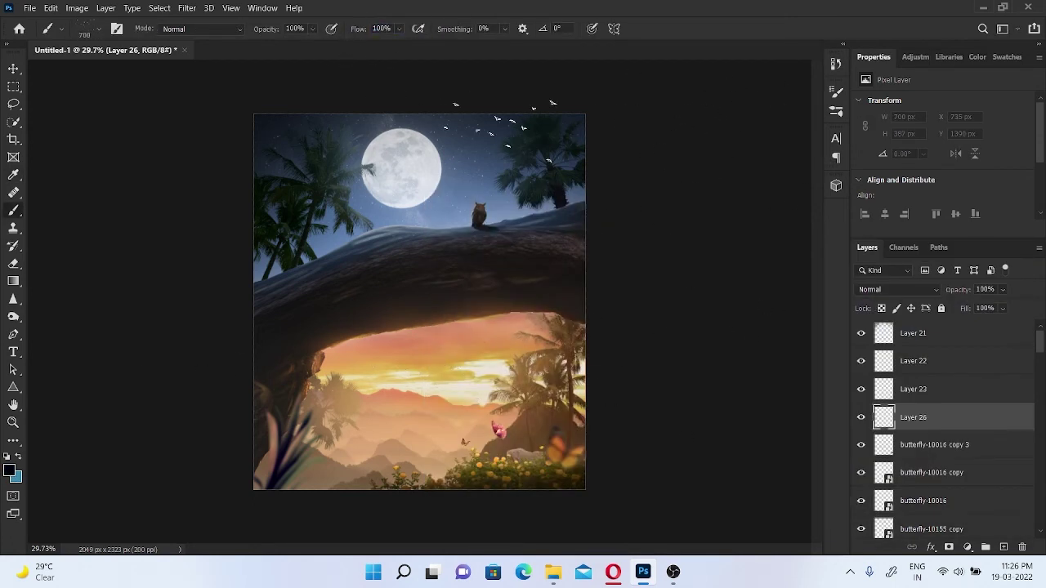
pyautogui.hotkey('ctrl', 't')
pyautogui.moveTo(507, 378); pyautogui.dragTo(443, 372)
pyautogui.press('Return')
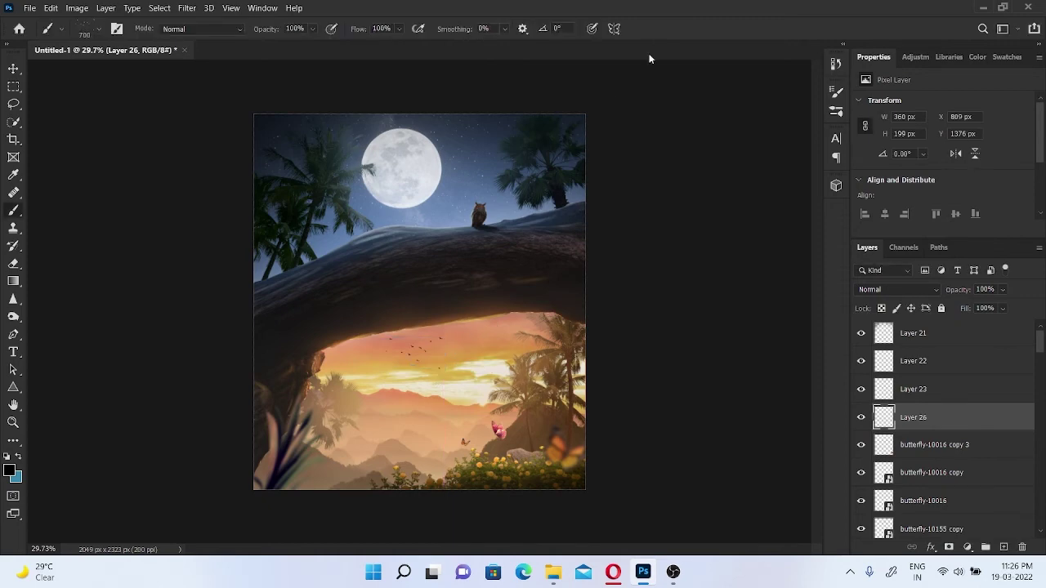
pyautogui.click(977, 343)
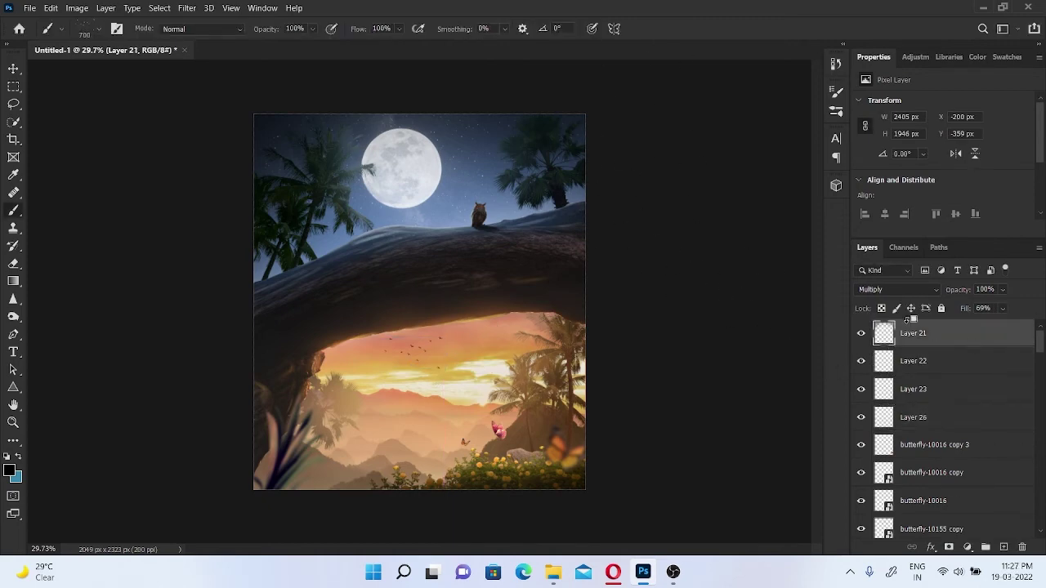
pyautogui.hotkey('ctrl', 'shift', 'alt', 'e')
# - Browse the Camera Raw Basic, Tone Curve, Detail and Color Grading panels, then cancel
pyautogui.click(186, 8)
pyautogui.click(213, 101)
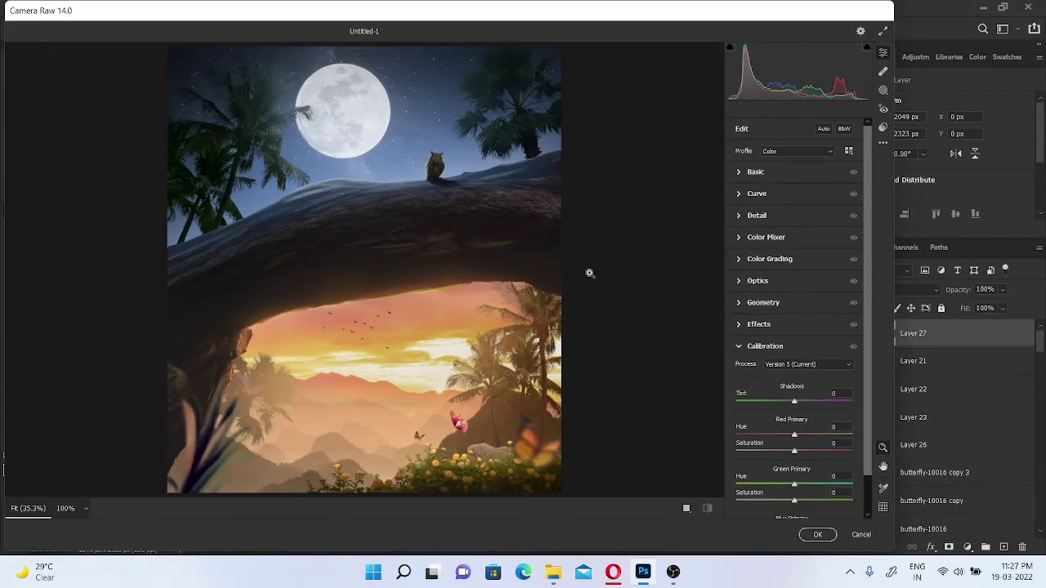
pyautogui.click(741, 175)
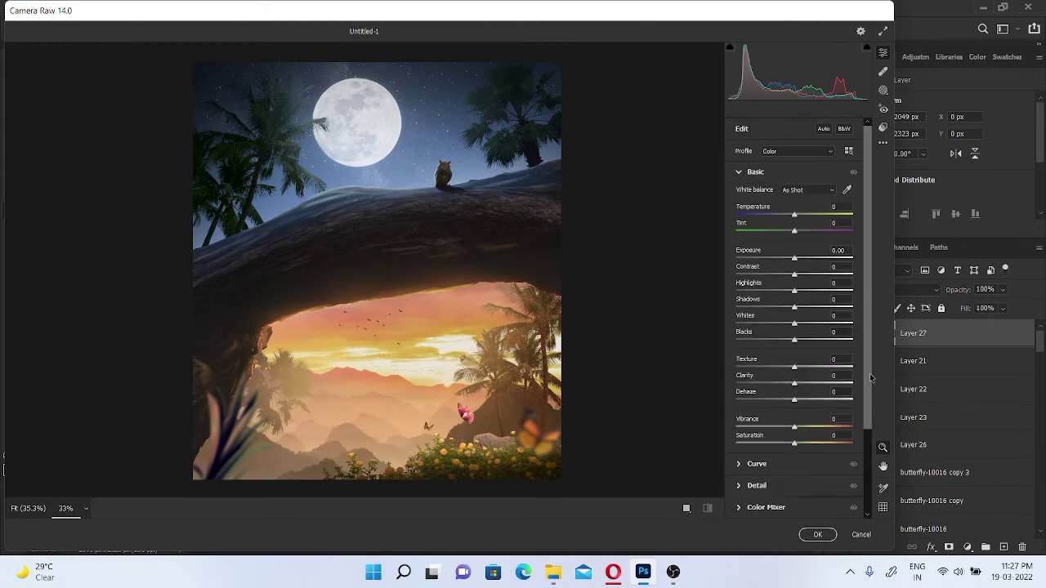
pyautogui.scroll(-3, 789, 372)
pyautogui.click(764, 354)
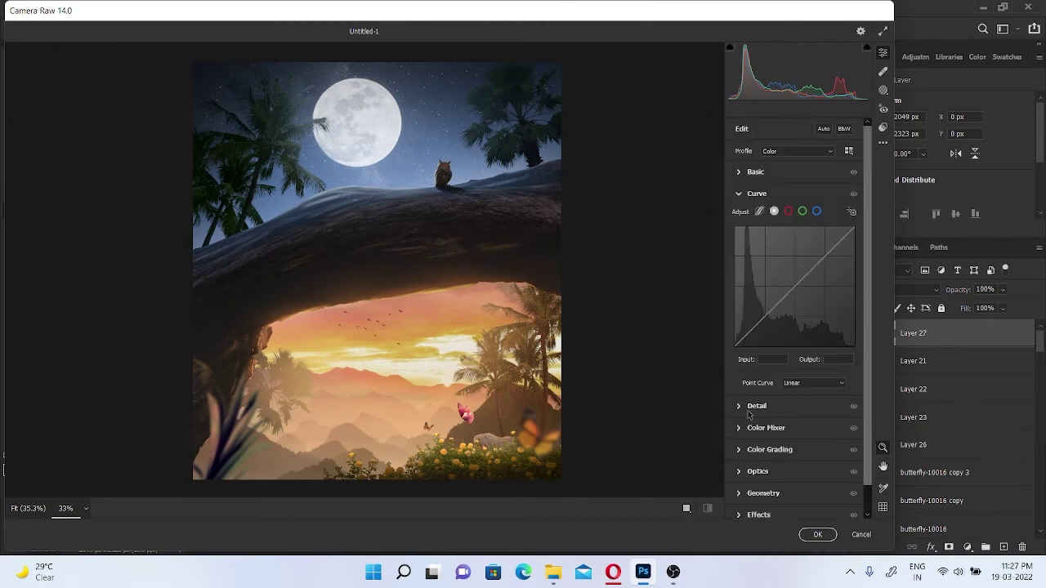
pyautogui.click(772, 388)
pyautogui.click(758, 354)
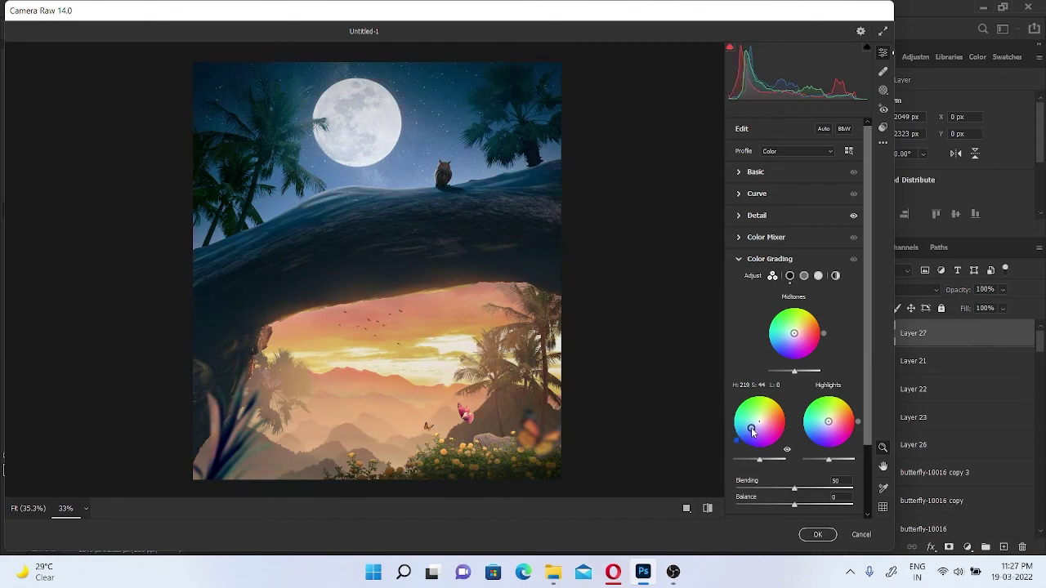
pyautogui.press('Escape')
pyautogui.click(602, 233)
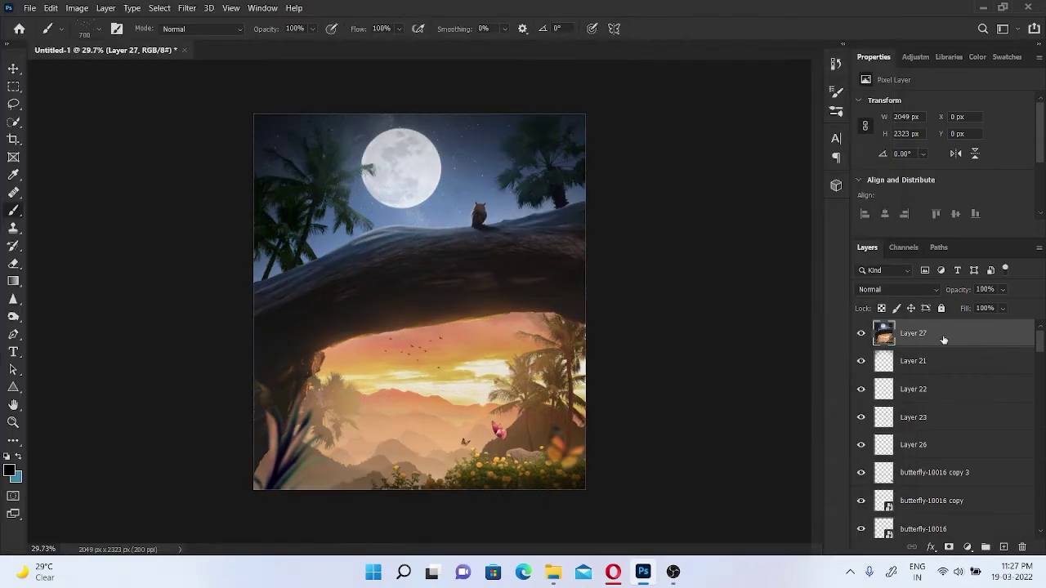
# - Convert Layer 27 to a smart object and apply a Camera Raw grade with cool blue shadows
pyautogui.rightClick(945, 330)
pyautogui.click(809, 175)
pyautogui.click(189, 7)
pyautogui.click(224, 106)
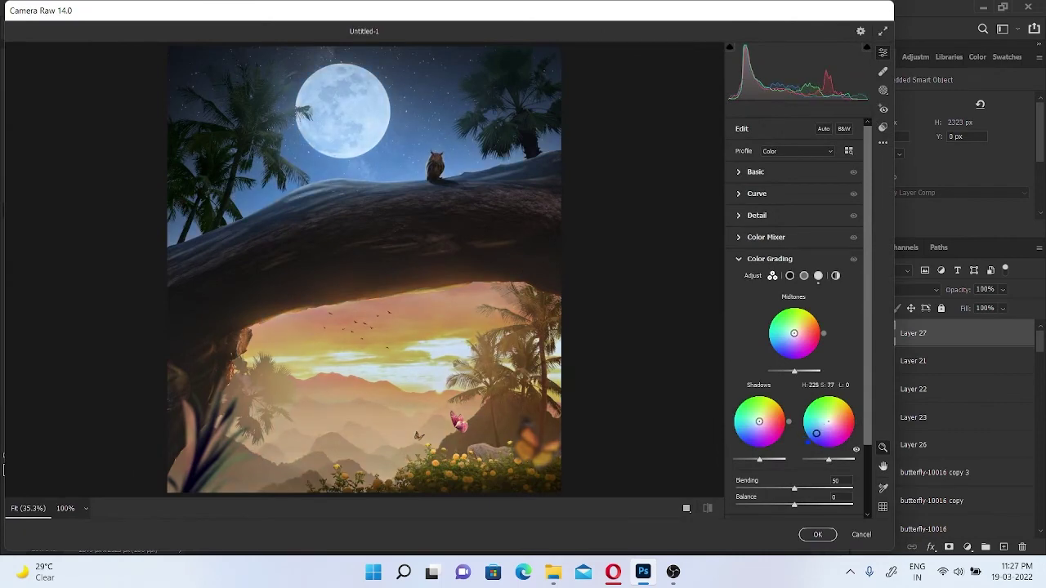
pyautogui.moveTo(815, 433); pyautogui.dragTo(828, 421)
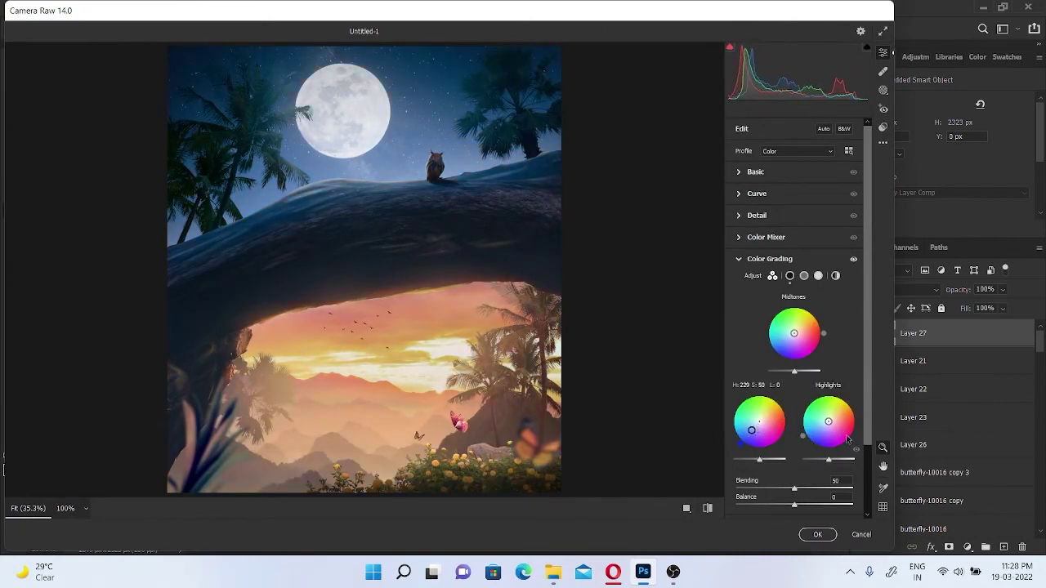
pyautogui.click(818, 534)
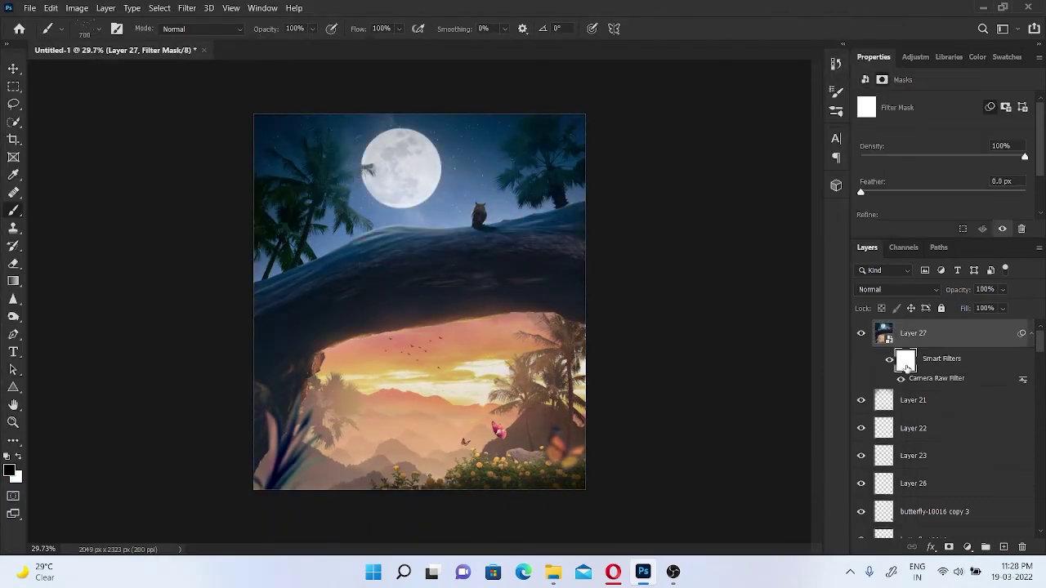
# - Paint white with a soft round brush to reveal the blue grade over the upper sky
pyautogui.rightClick(381, 160)
pyautogui.click(458, 307)
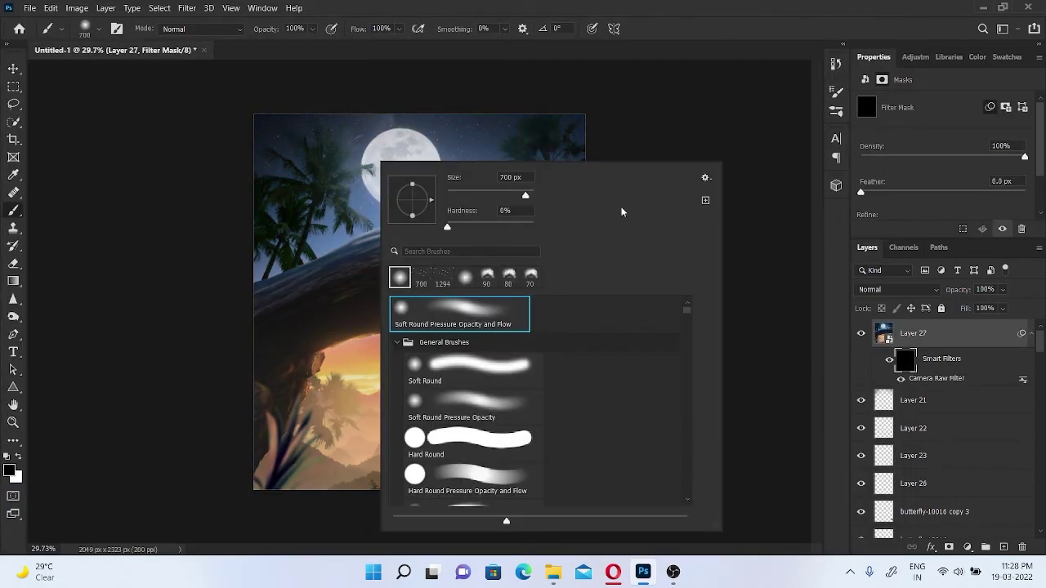
pyautogui.press('Return')
pyautogui.press(']')
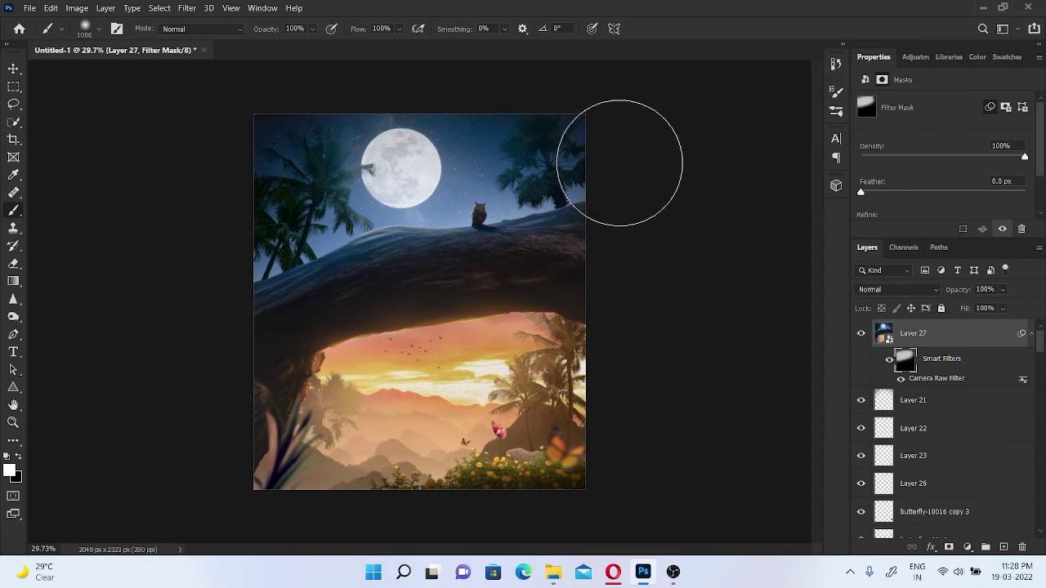
pyautogui.press(']')
pyautogui.moveTo(576, 156); pyautogui.dragTo(445, 188)
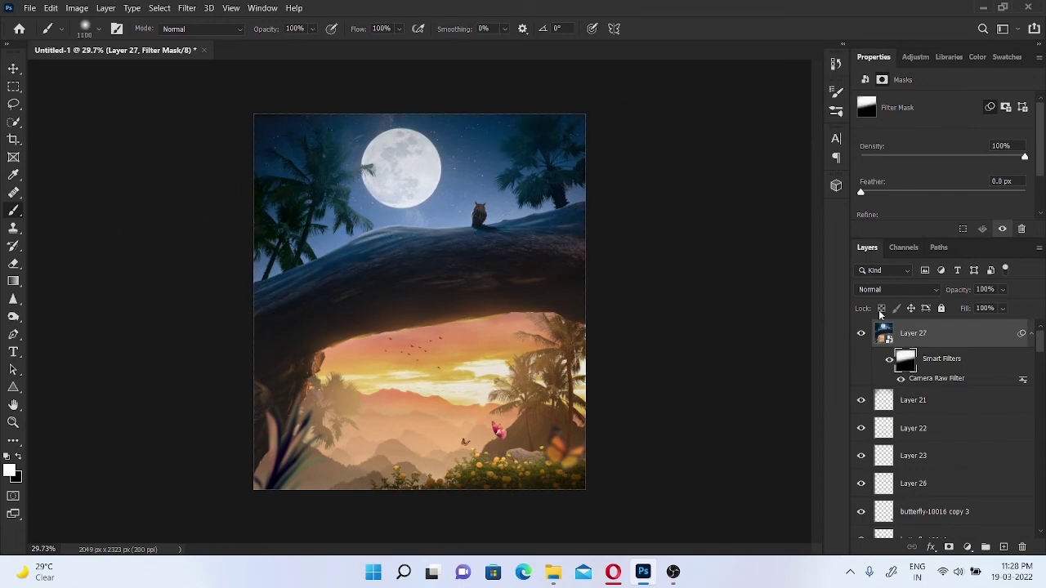
pyautogui.hotkey('ctrl', 'shift', 'alt', 'e')
pyautogui.click(186, 9)
# - Convert Layer 28 for smart filters; in Camera Raw adjust Calibration and add a -72 vignette
pyautogui.click(229, 39)
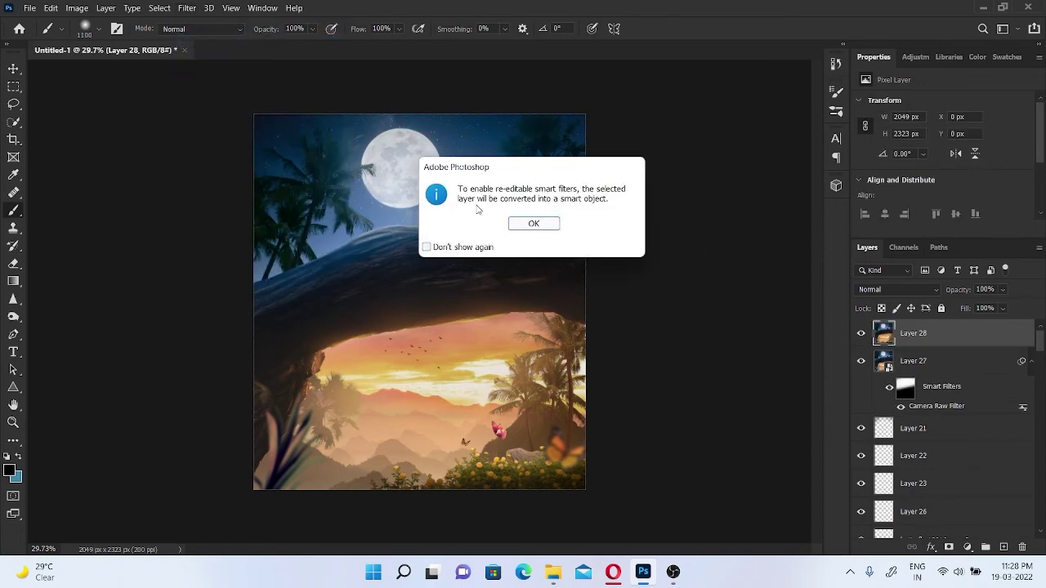
pyautogui.click(537, 221)
pyautogui.click(186, 8)
pyautogui.click(215, 101)
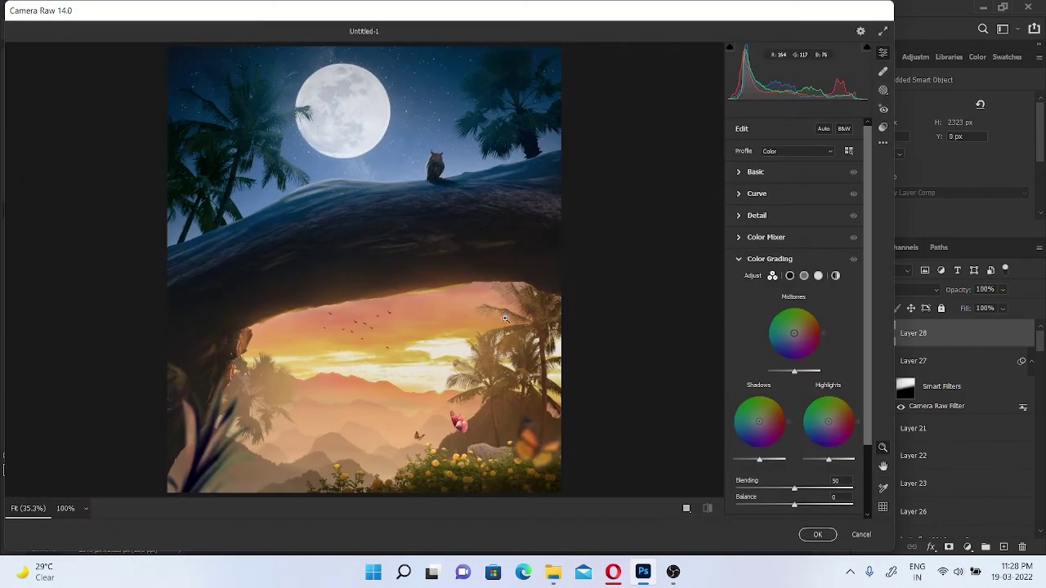
pyautogui.scroll(-2, 829, 341)
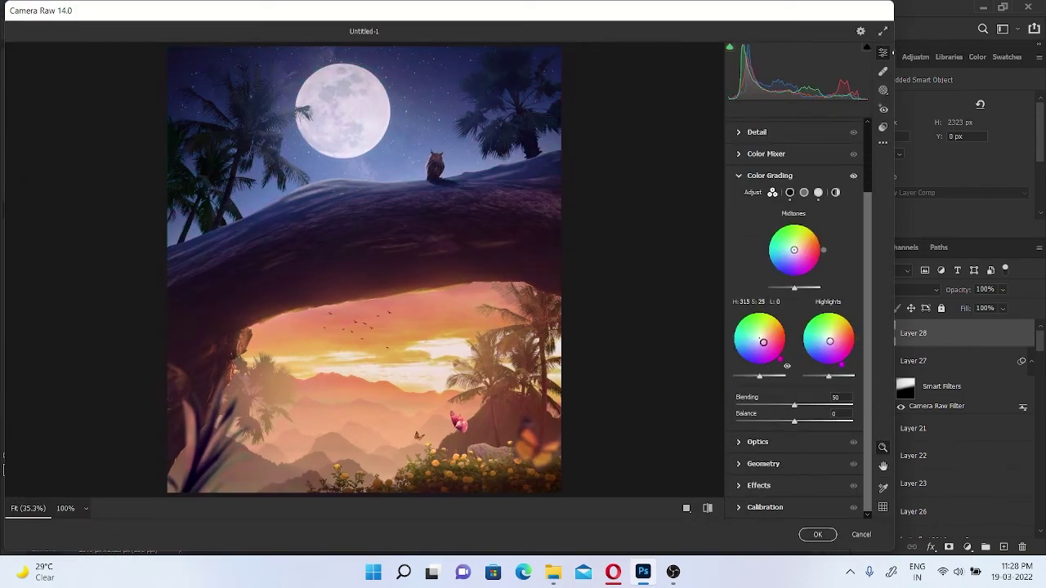
pyautogui.click(767, 507)
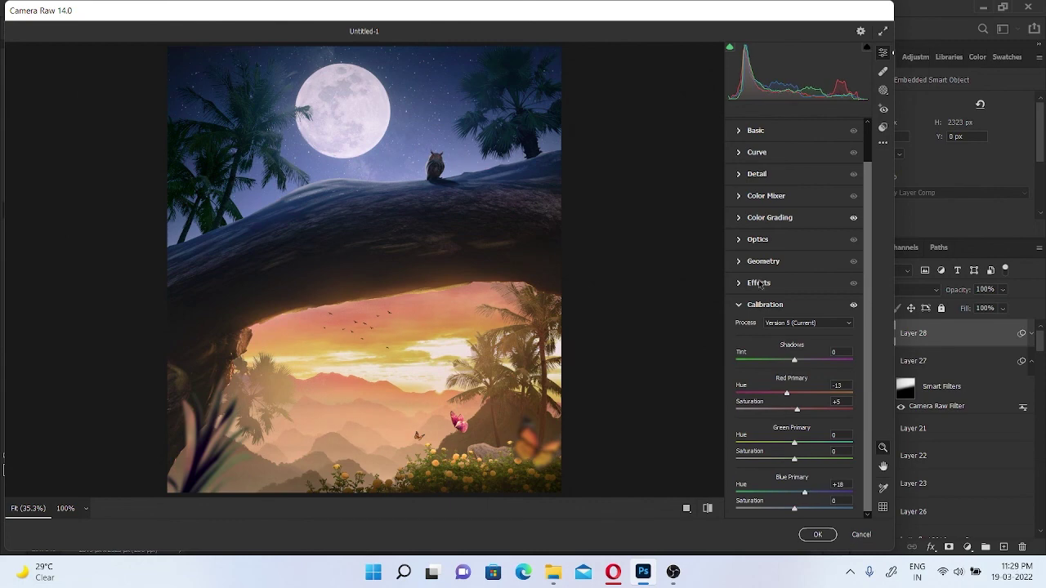
pyautogui.click(755, 239)
pyautogui.moveTo(793, 327); pyautogui.dragTo(735, 328)
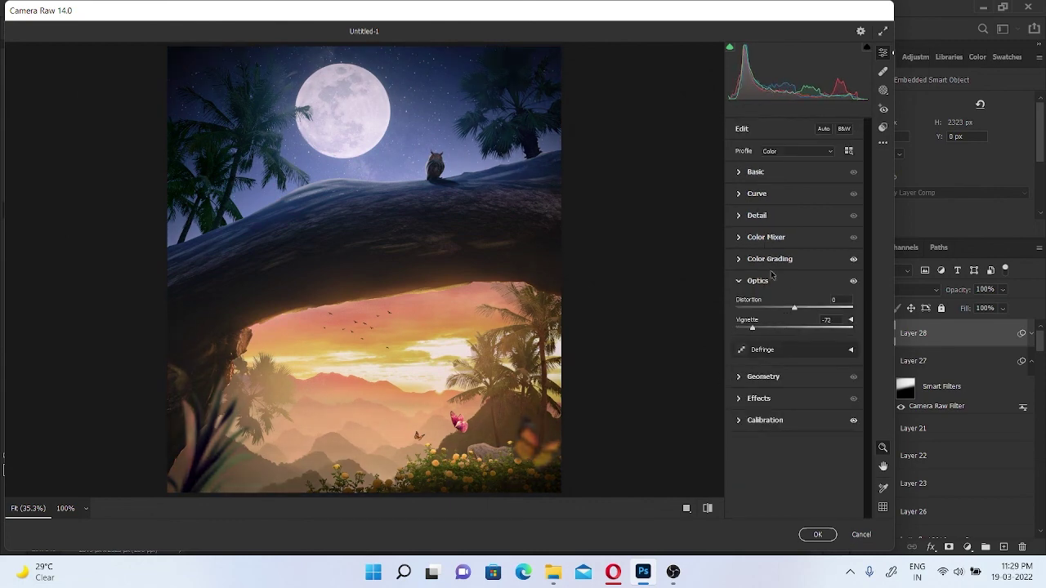
# - Lift the darker tones on the tone curve, reset shadows to zero, and apply the grade
pyautogui.click(756, 193)
pyautogui.click(769, 312)
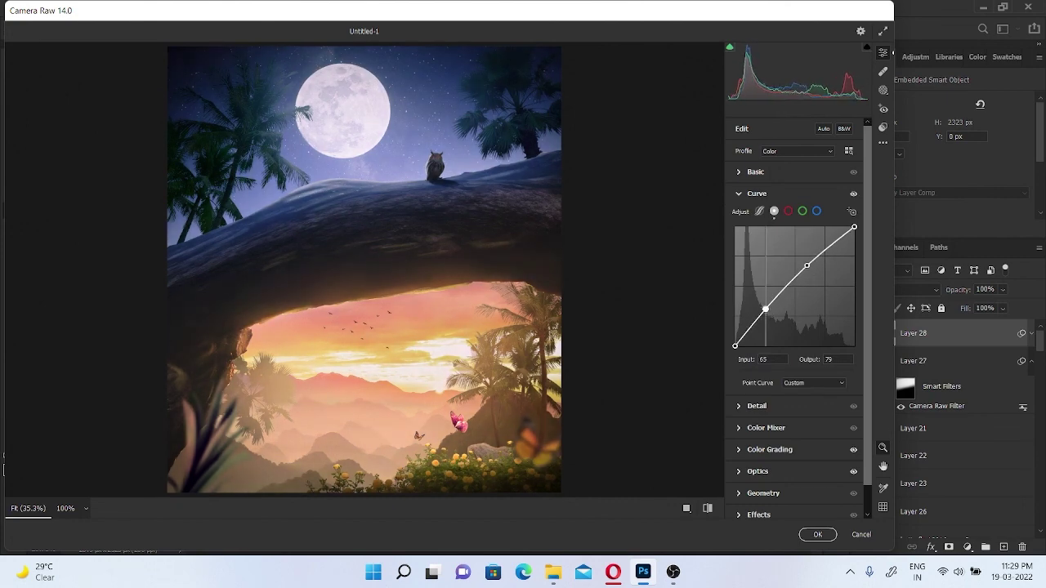
pyautogui.moveTo(763, 316); pyautogui.dragTo(764, 311)
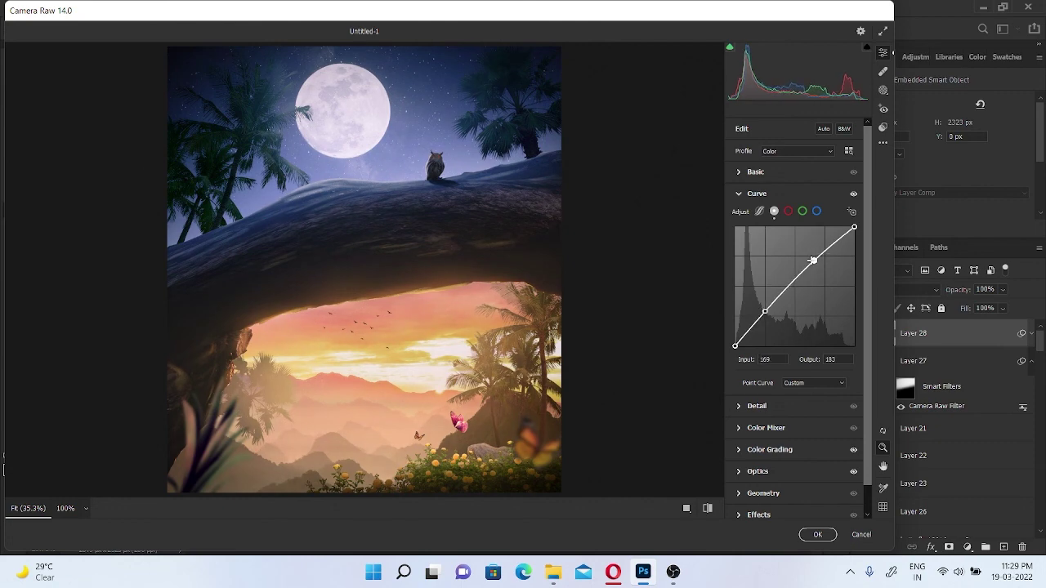
pyautogui.click(755, 172)
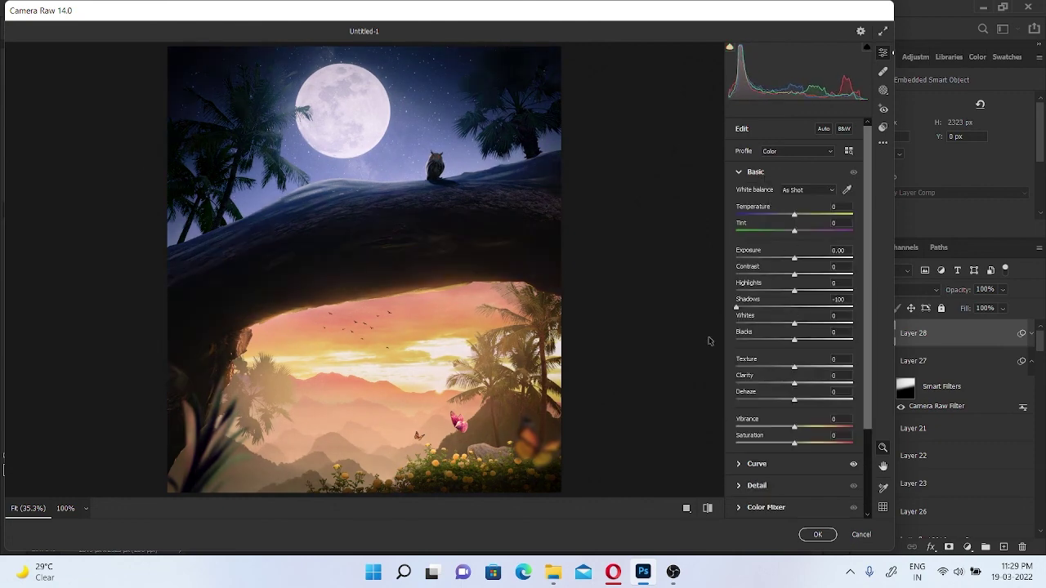
pyautogui.doubleClick(785, 315)
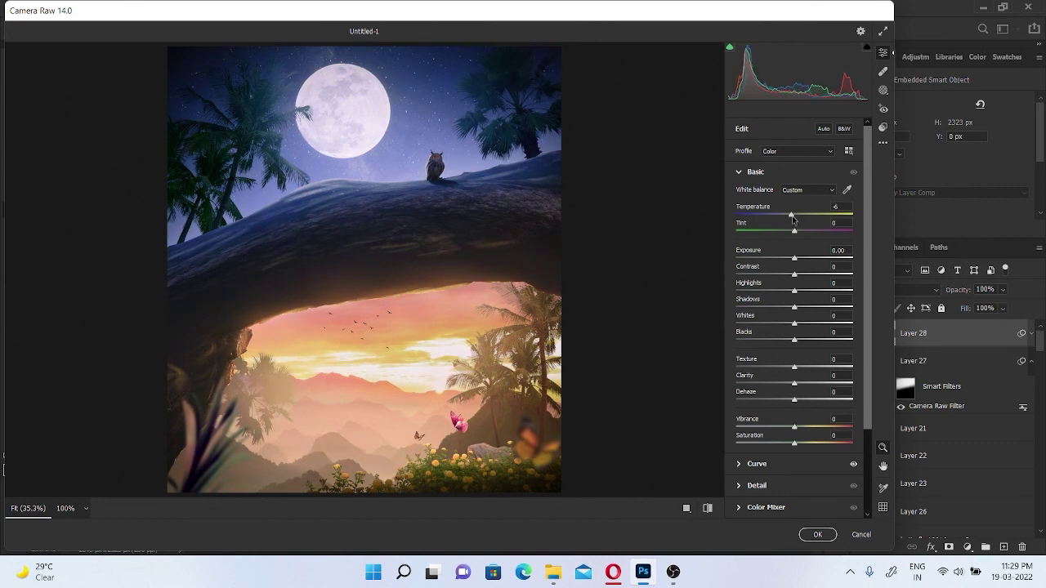
pyautogui.click(817, 534)
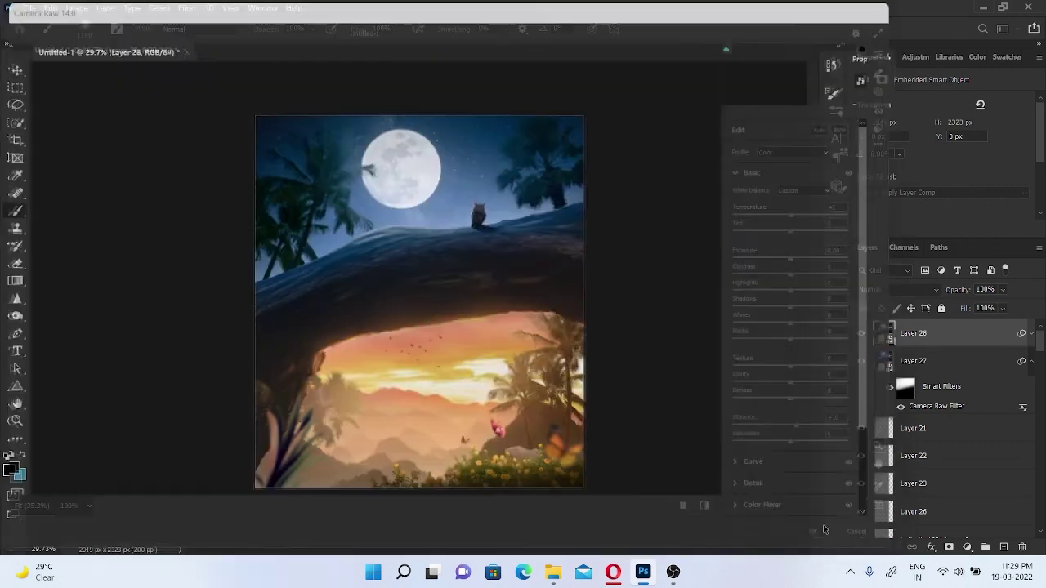
# - Invert Layer 28's filter mask to hide the grade and ready the brush for masking
pyautogui.click(905, 362)
pyautogui.hotkey('ctrl', 'i')
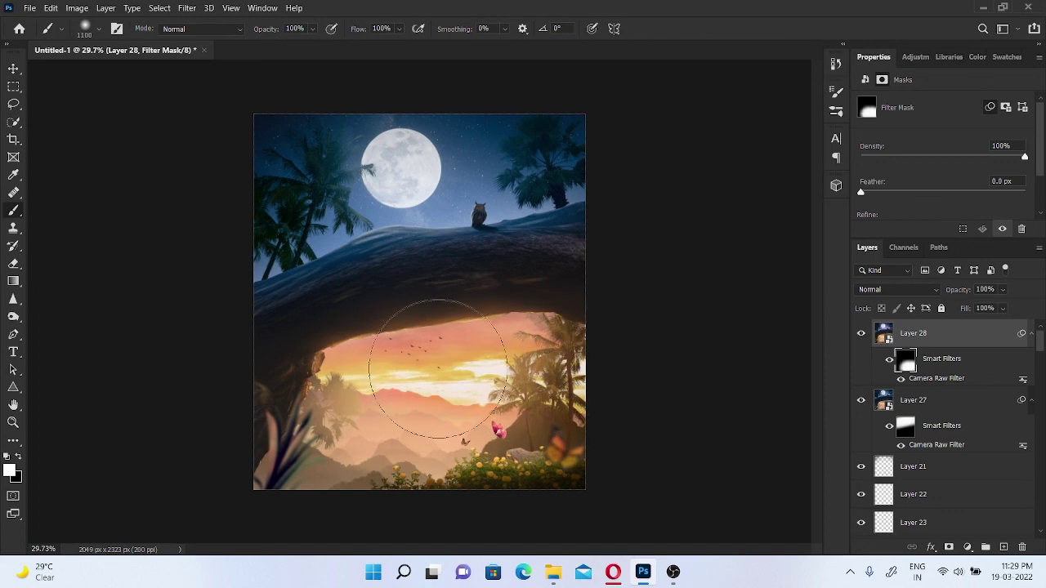
pyautogui.press('[')
pyautogui.press('[')
pyautogui.press('[')
pyautogui.press('x')
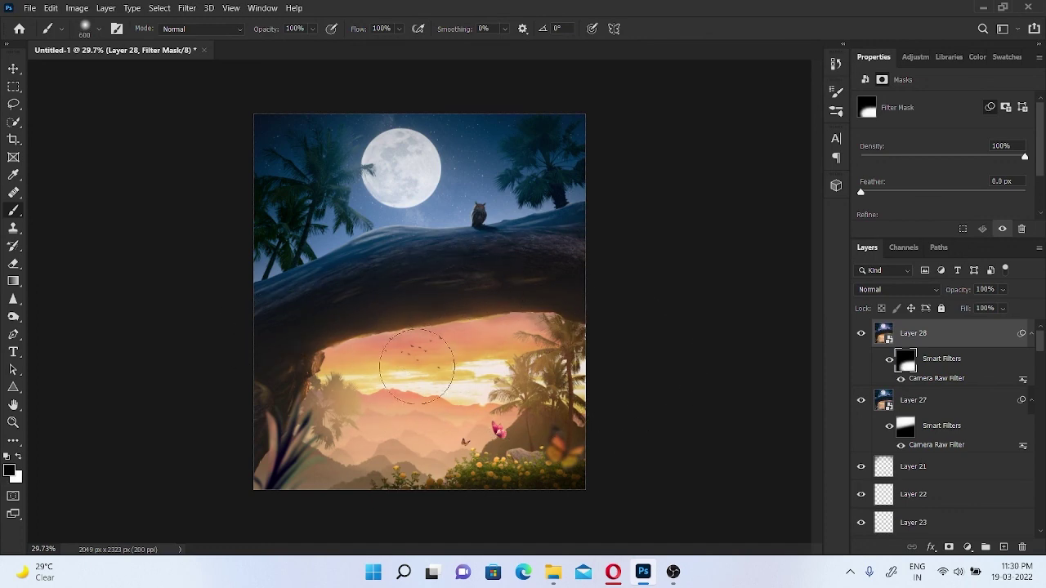